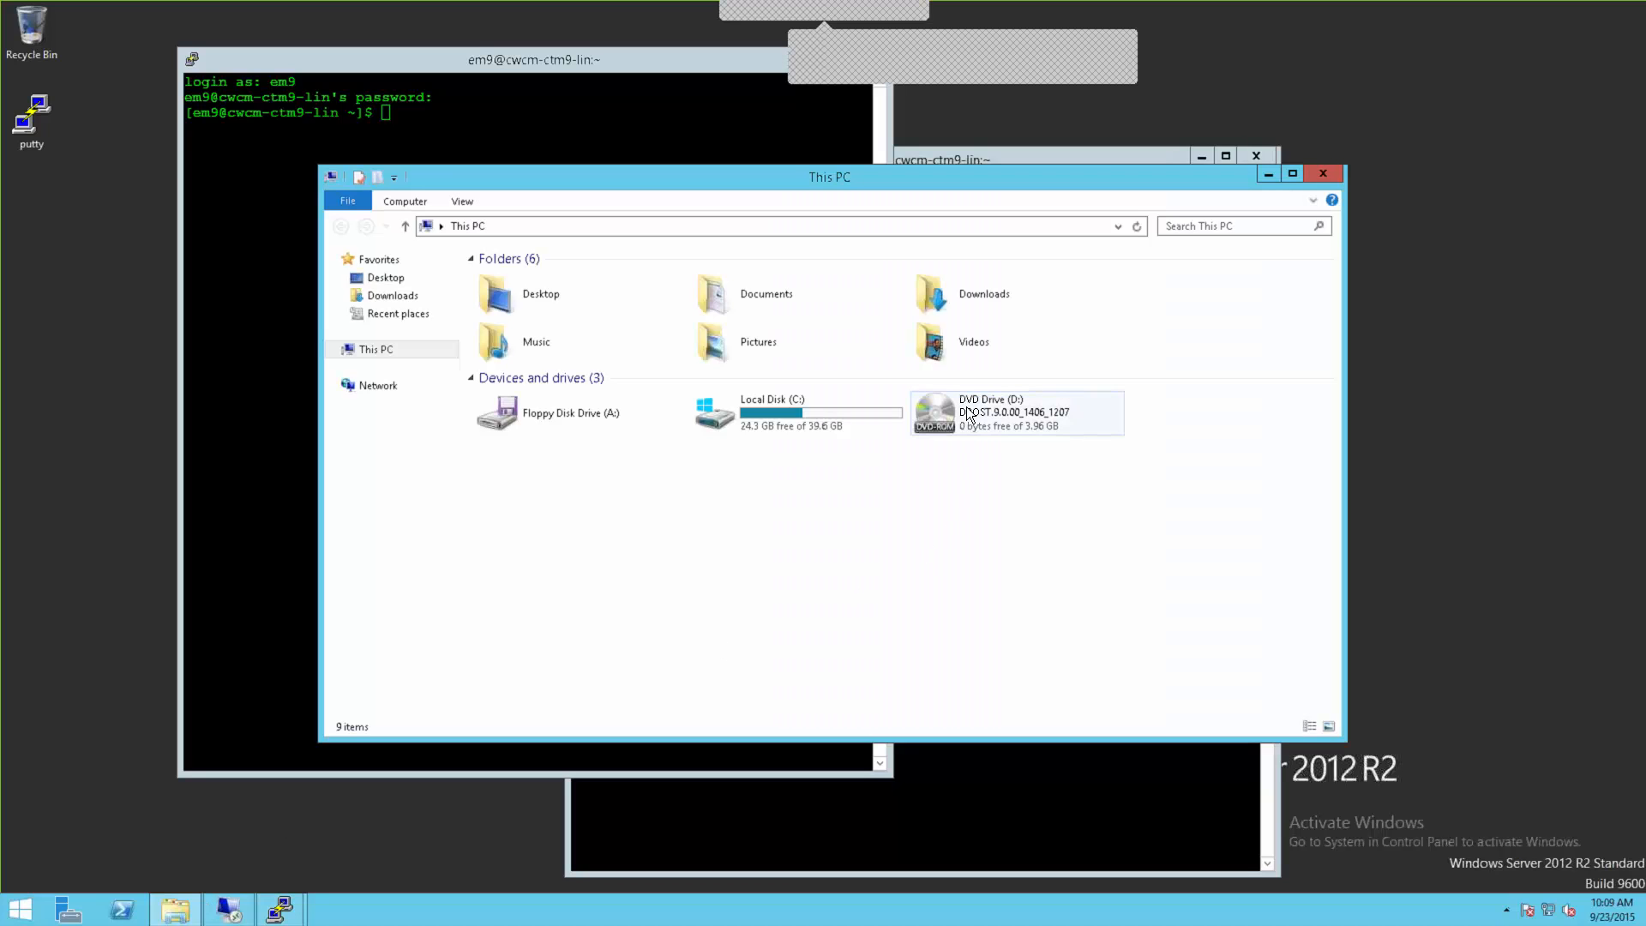
# Step: Open DVD Drive (D:) and launch the Control-M setup program from the disc
pyautogui.doubleClick(969, 415)
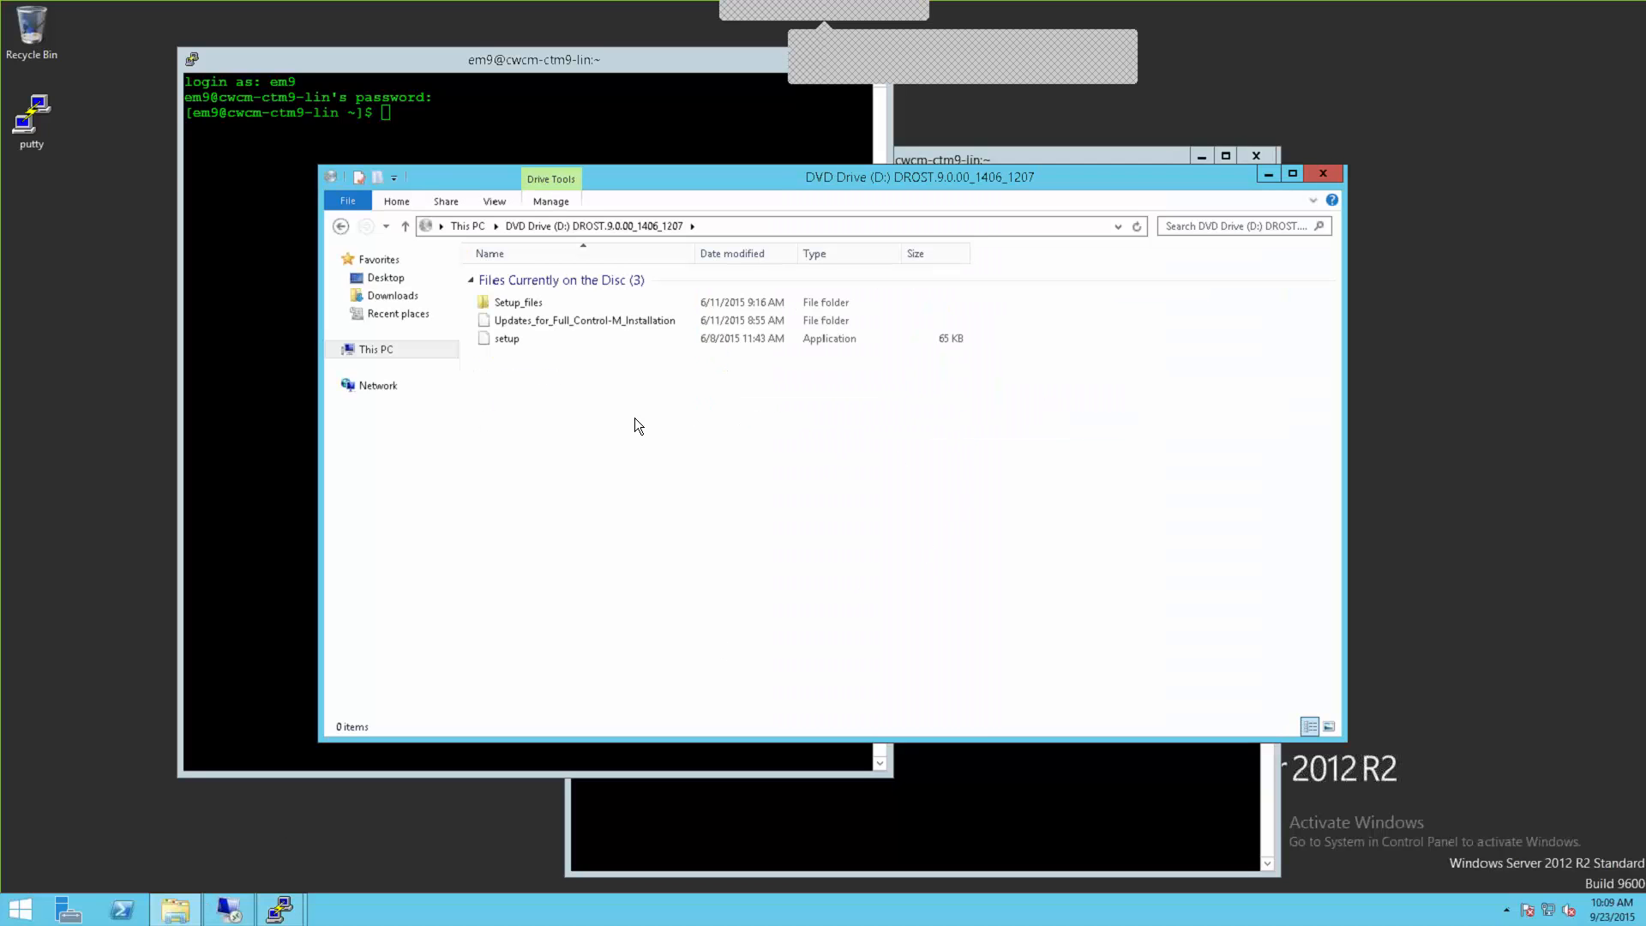
pyautogui.doubleClick(500, 342)
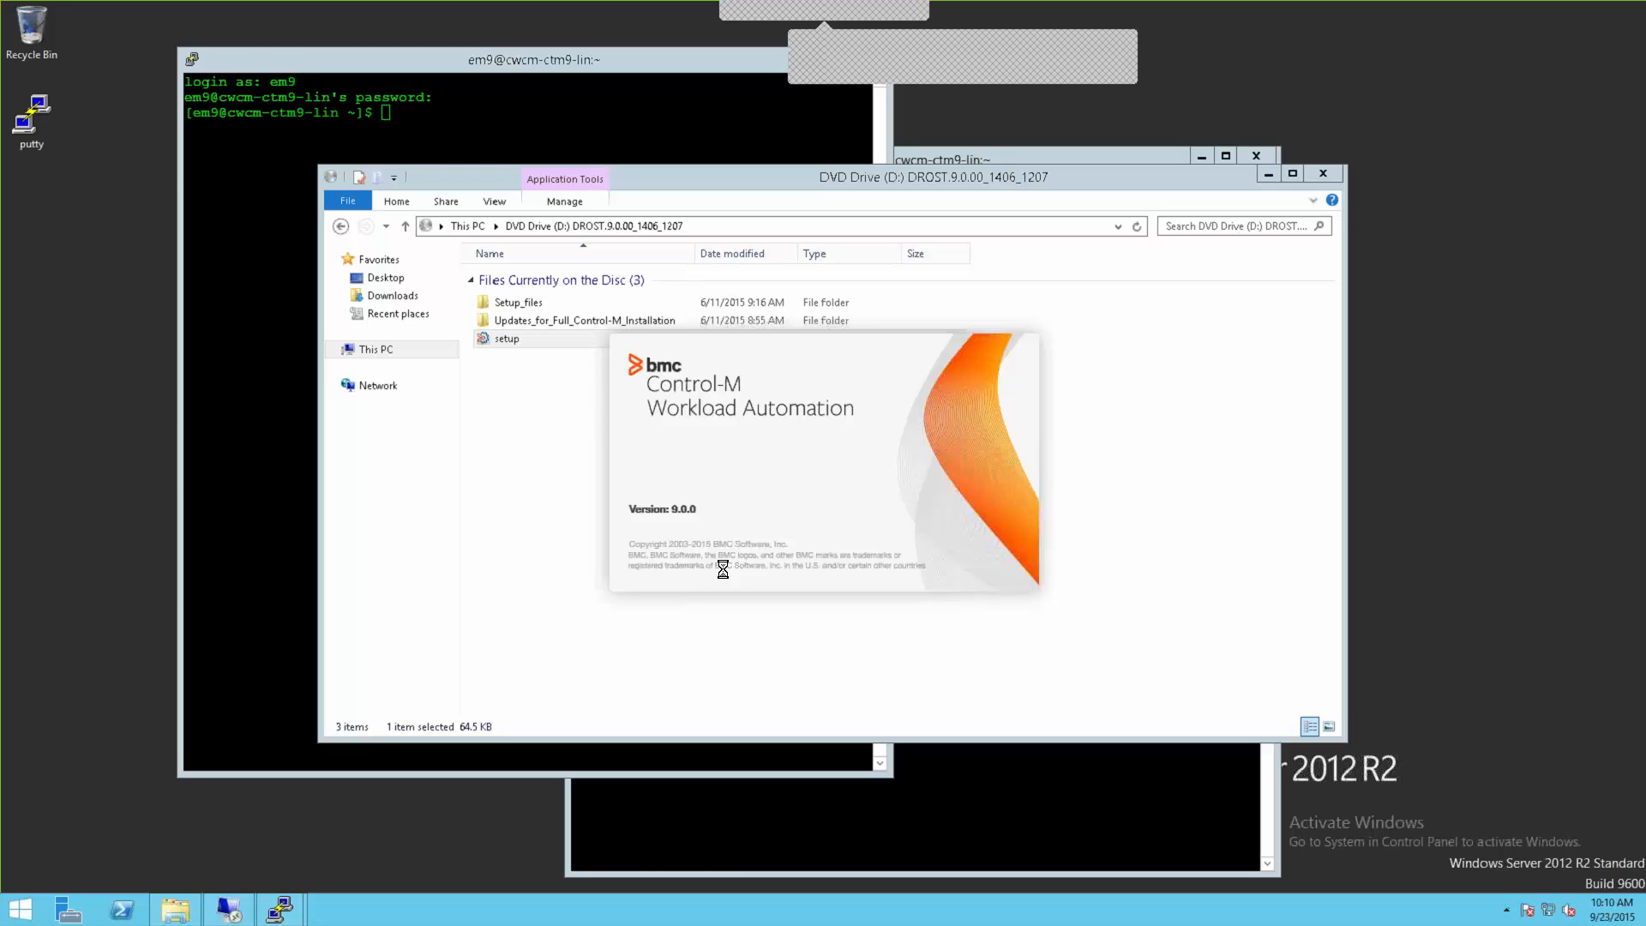
# Step: Minimize both PuTTY terminal windows to reveal the installer
pyautogui.click(729, 58)
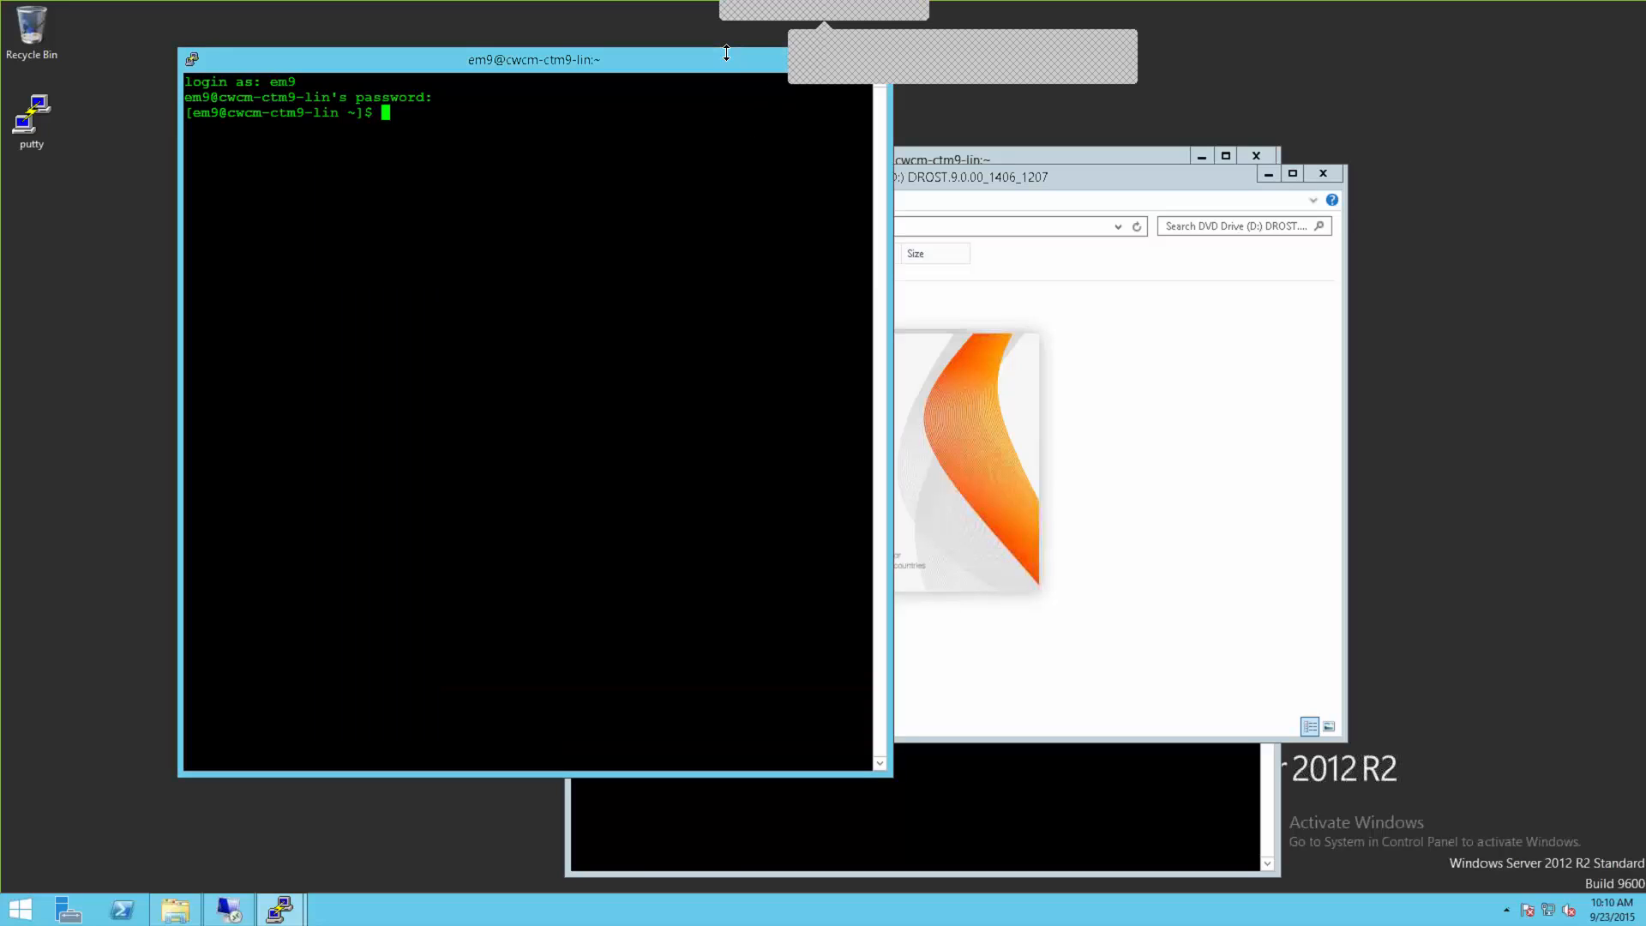
pyautogui.moveTo(739, 55); pyautogui.dragTo(707, 37)
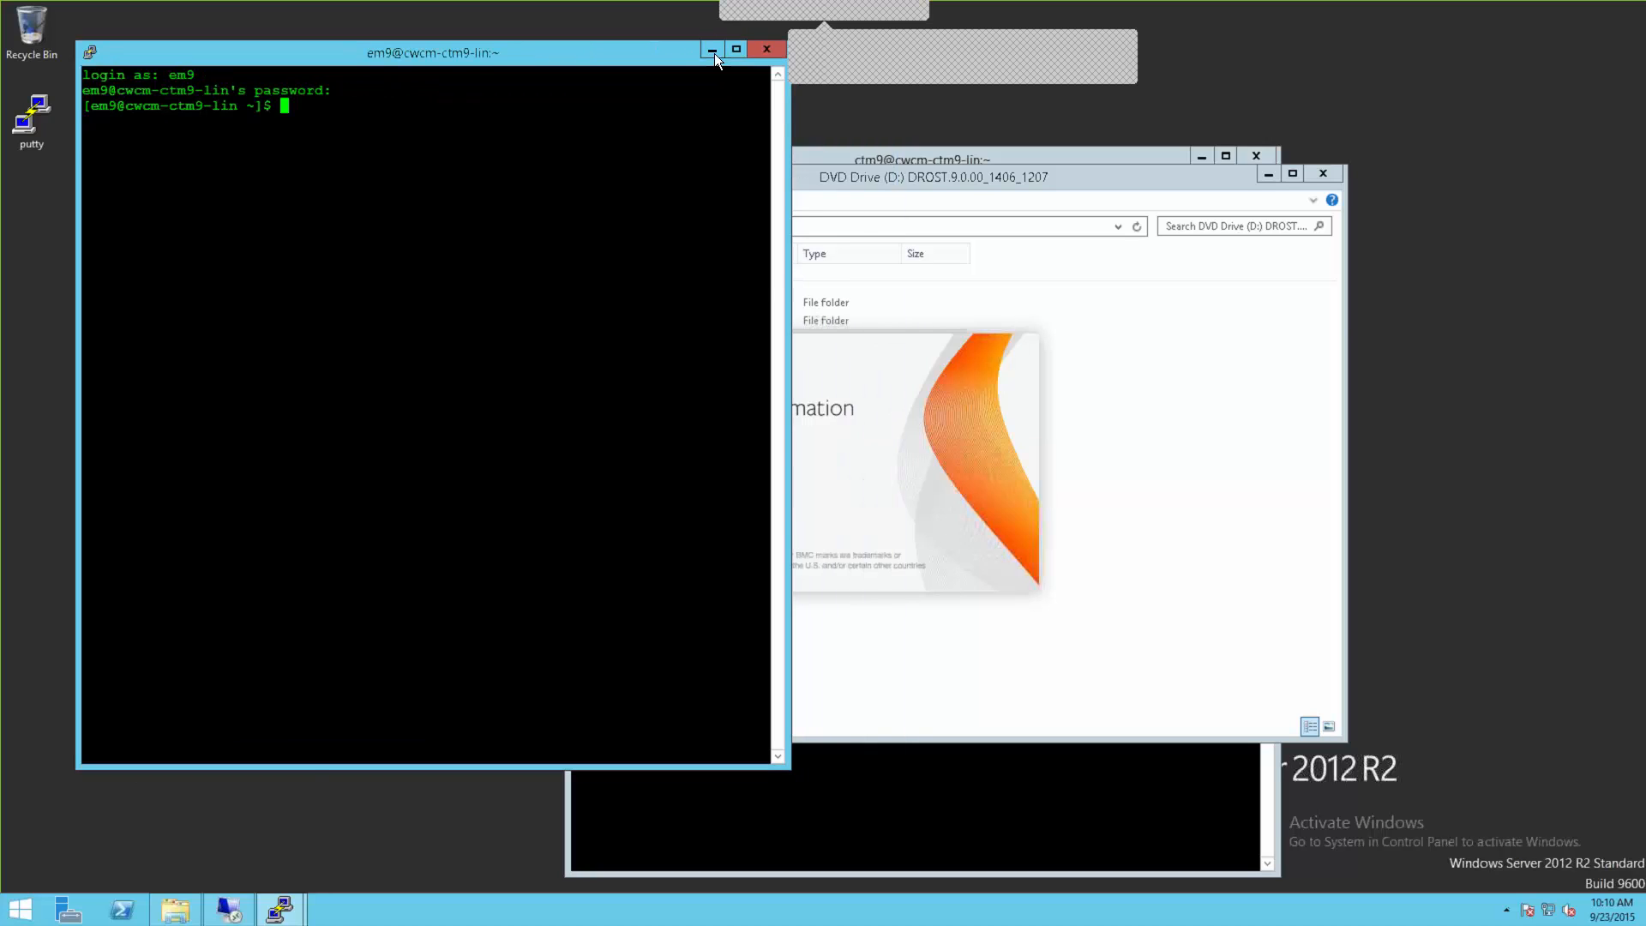
pyautogui.click(713, 53)
pyautogui.click(1202, 155)
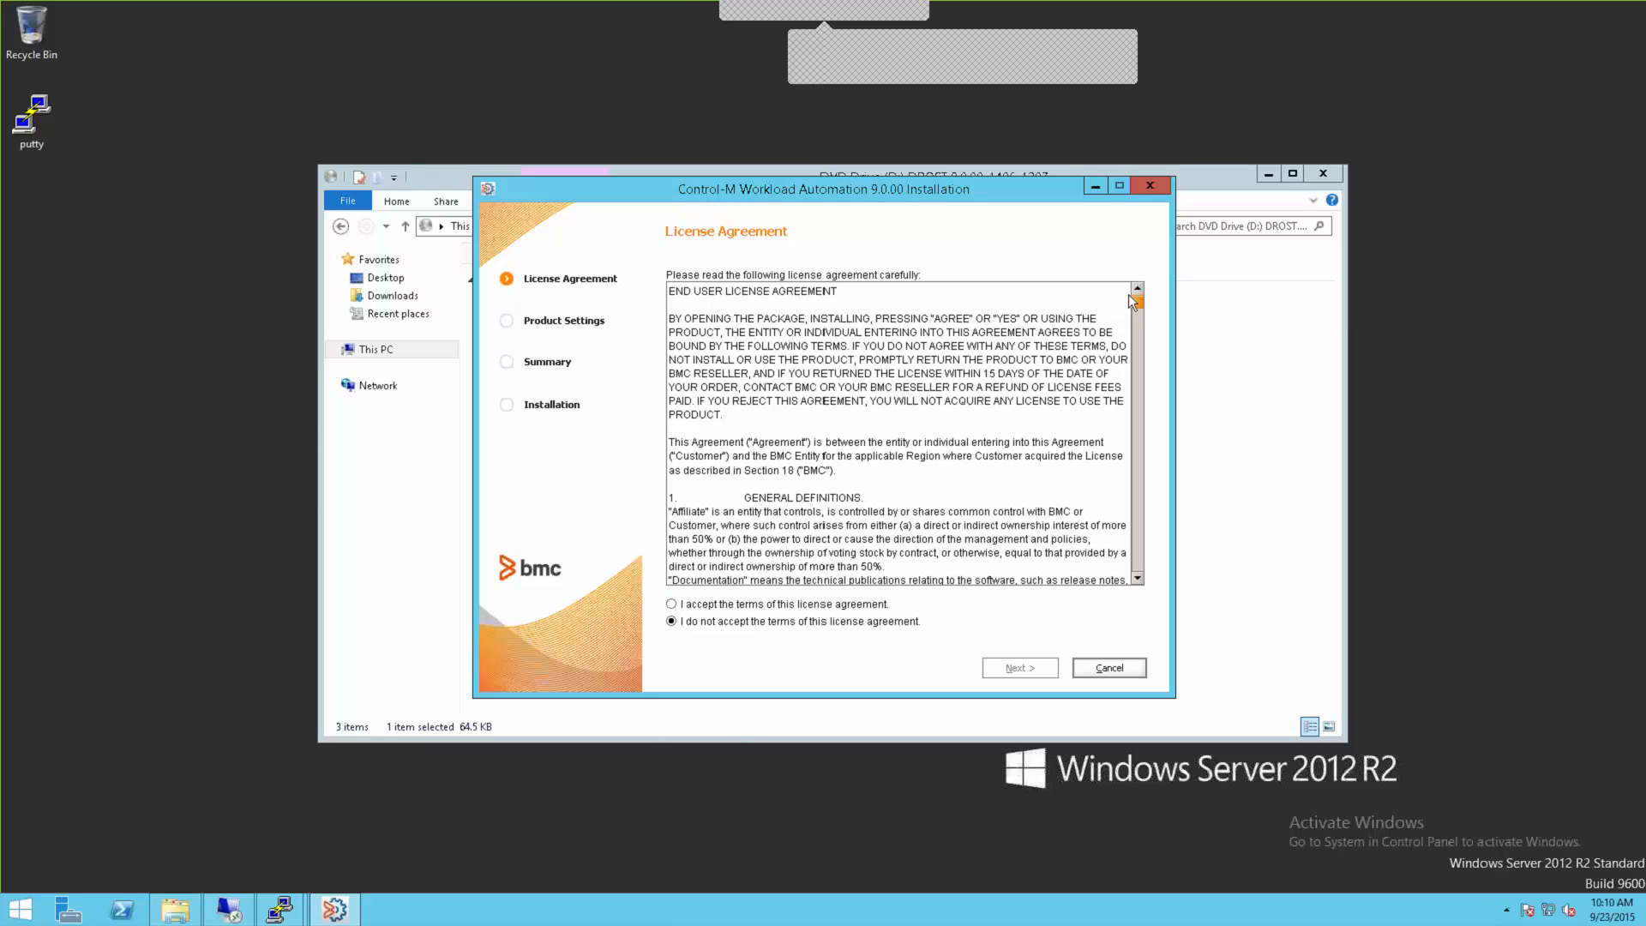
# Step: Scroll through the license, accept the terms, and continue to Installation Options
pyautogui.moveTo(1133, 296); pyautogui.dragTo(1145, 585)
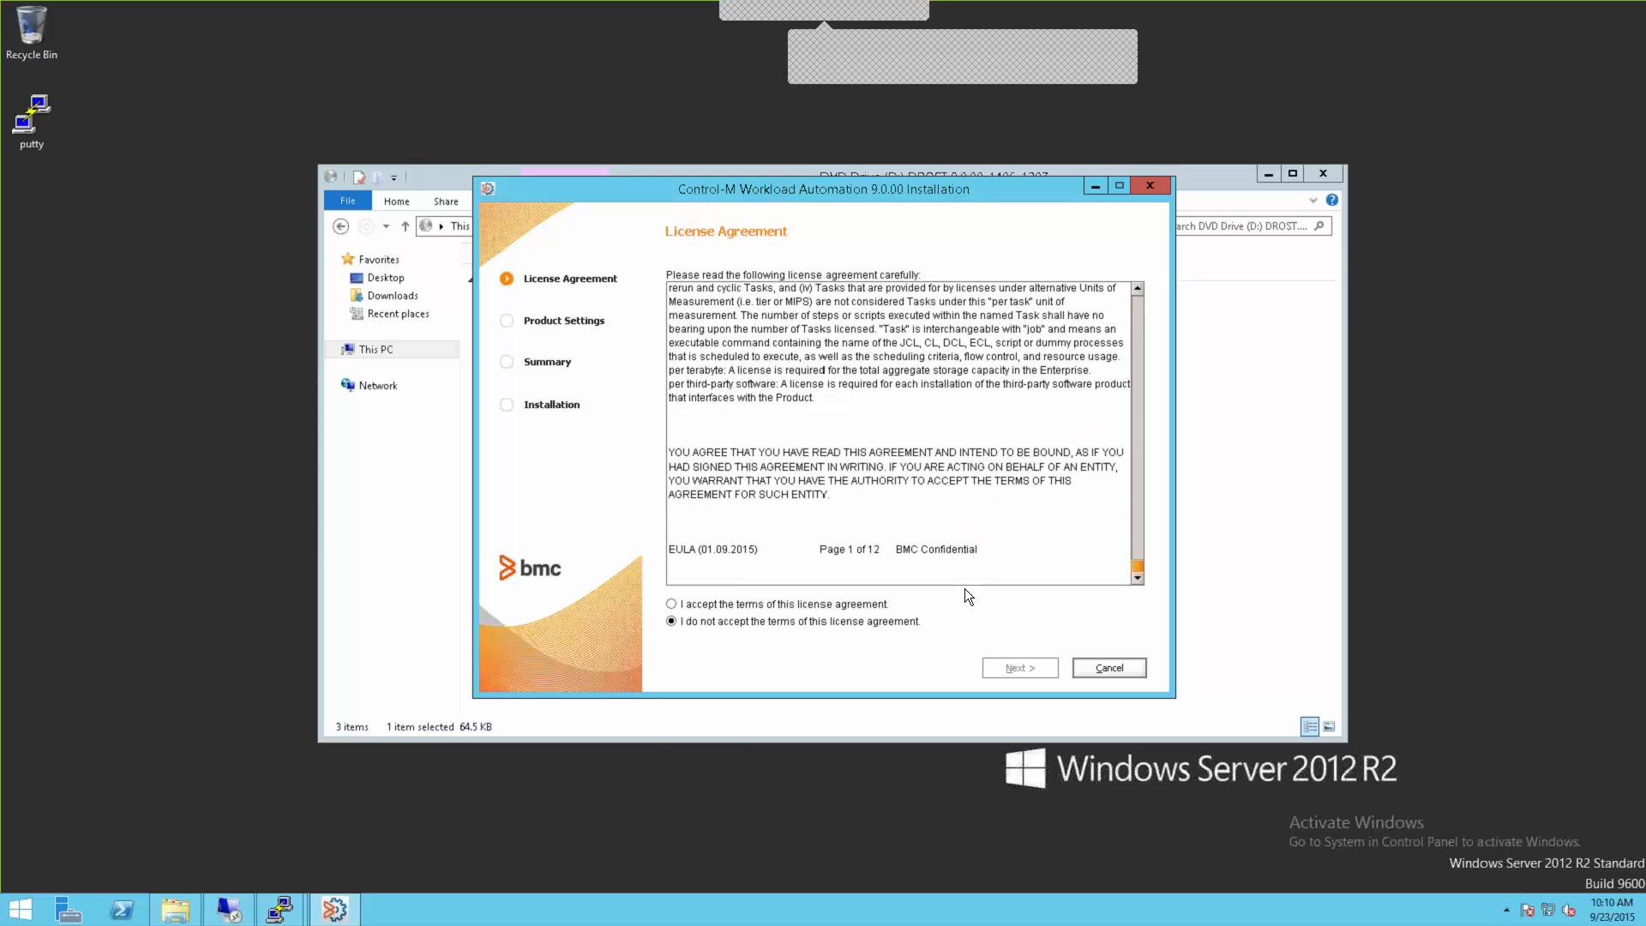
pyautogui.click(672, 604)
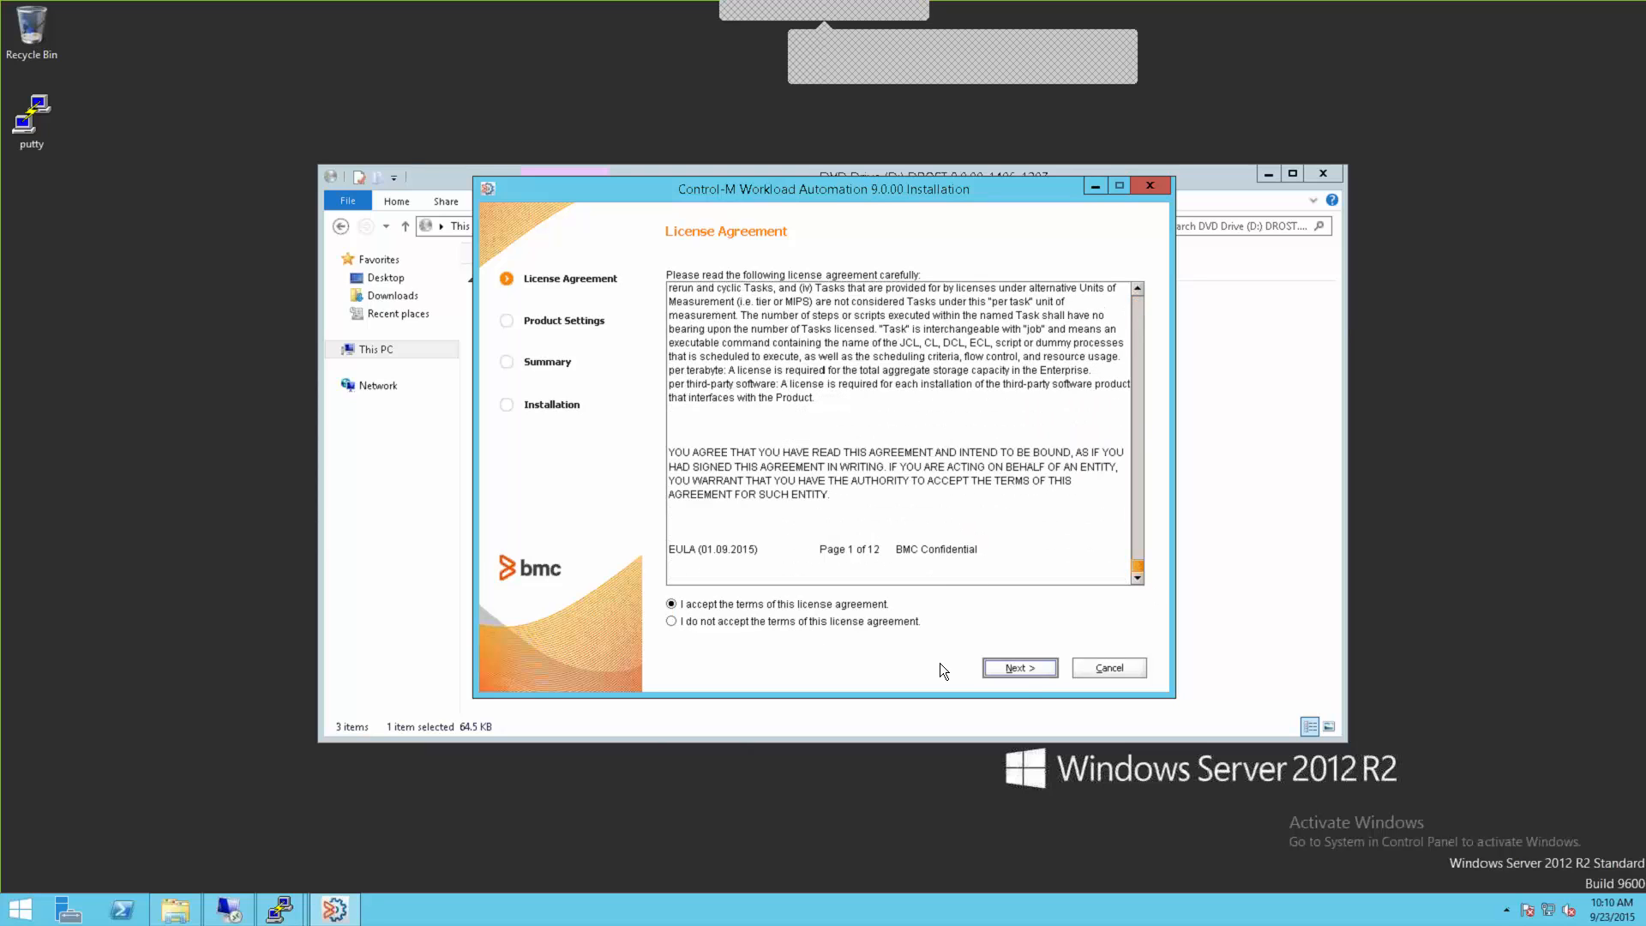
pyautogui.click(1016, 668)
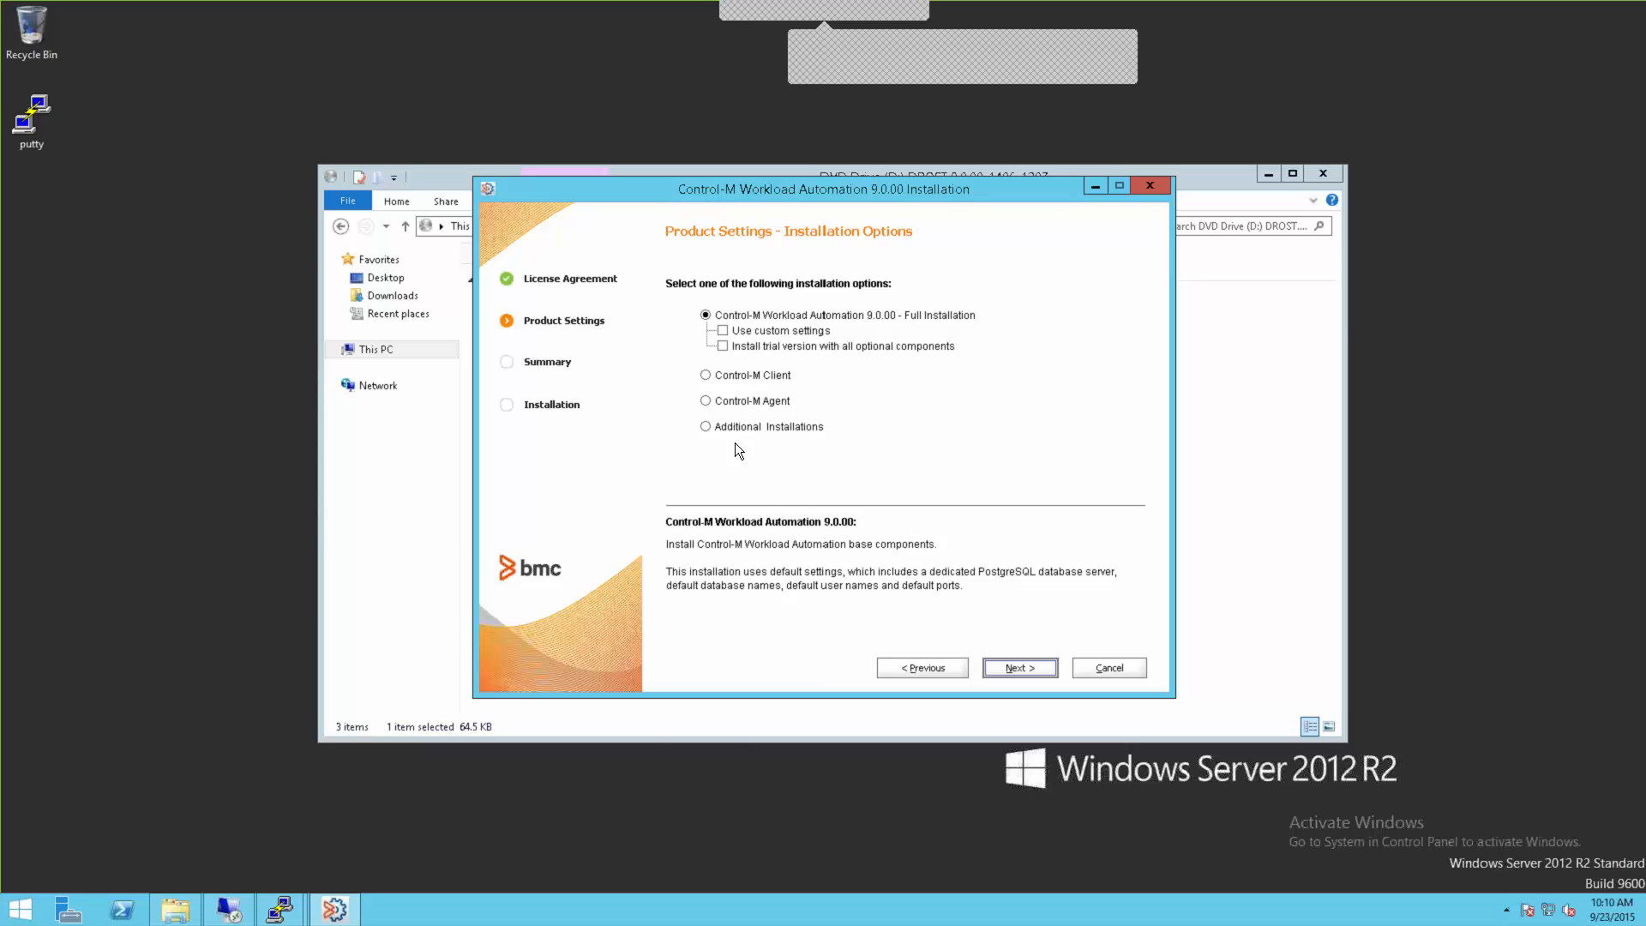
# Step: Choose Additional Installations with Control-M/Enterprise Manager and proceed to its Setup Type page
pyautogui.click(706, 427)
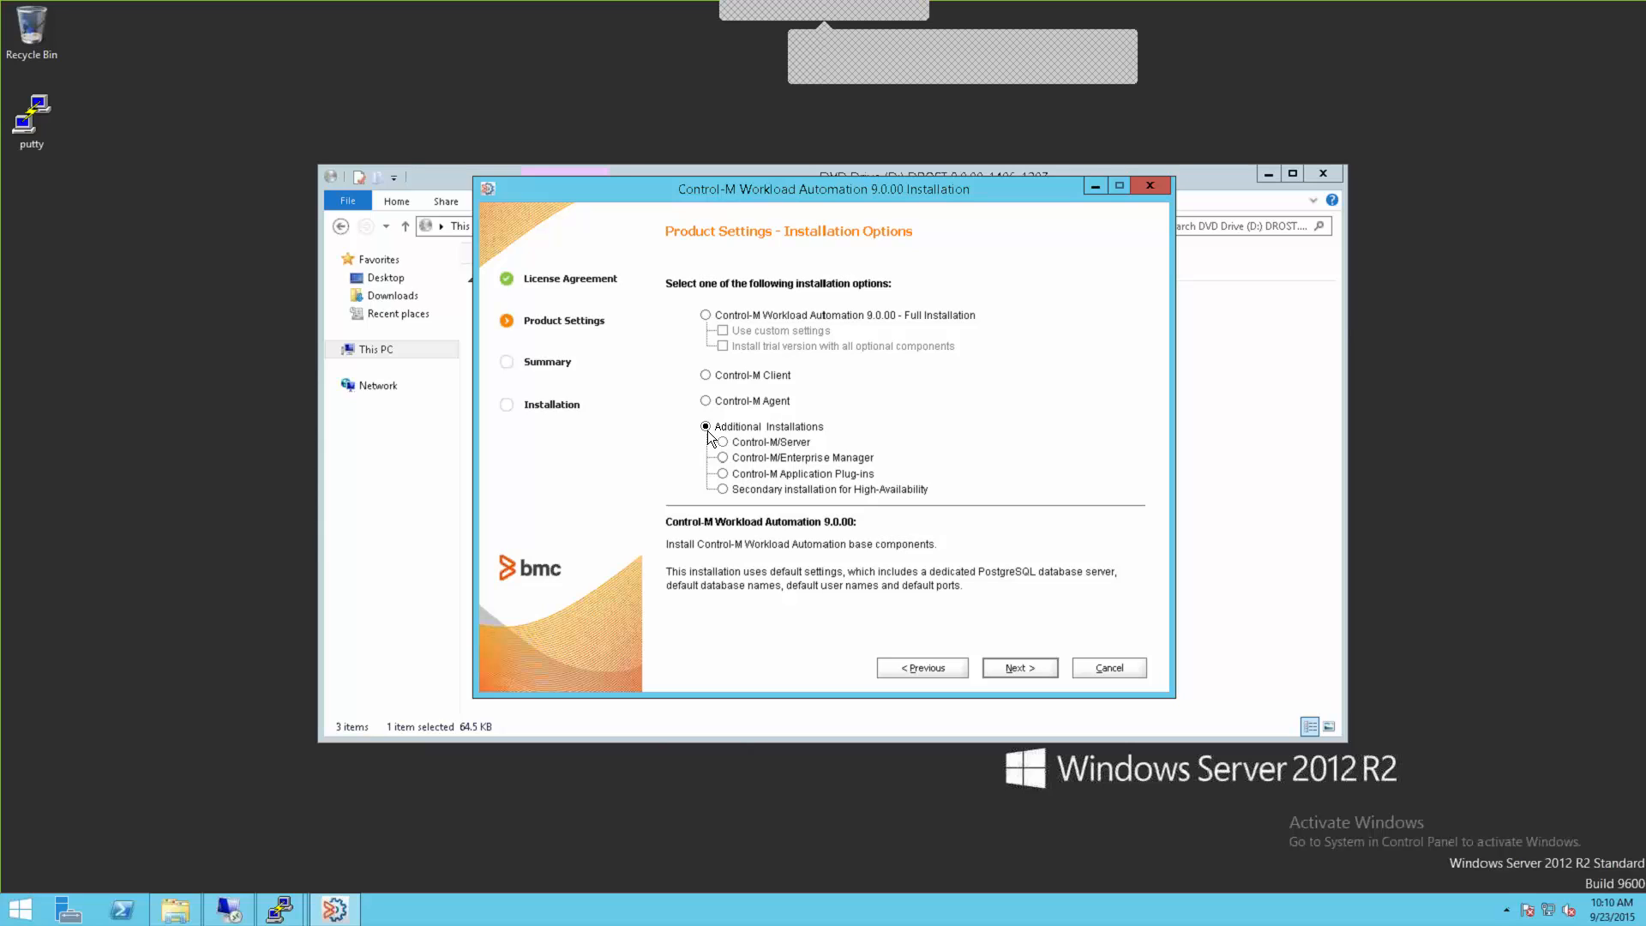
pyautogui.click(722, 458)
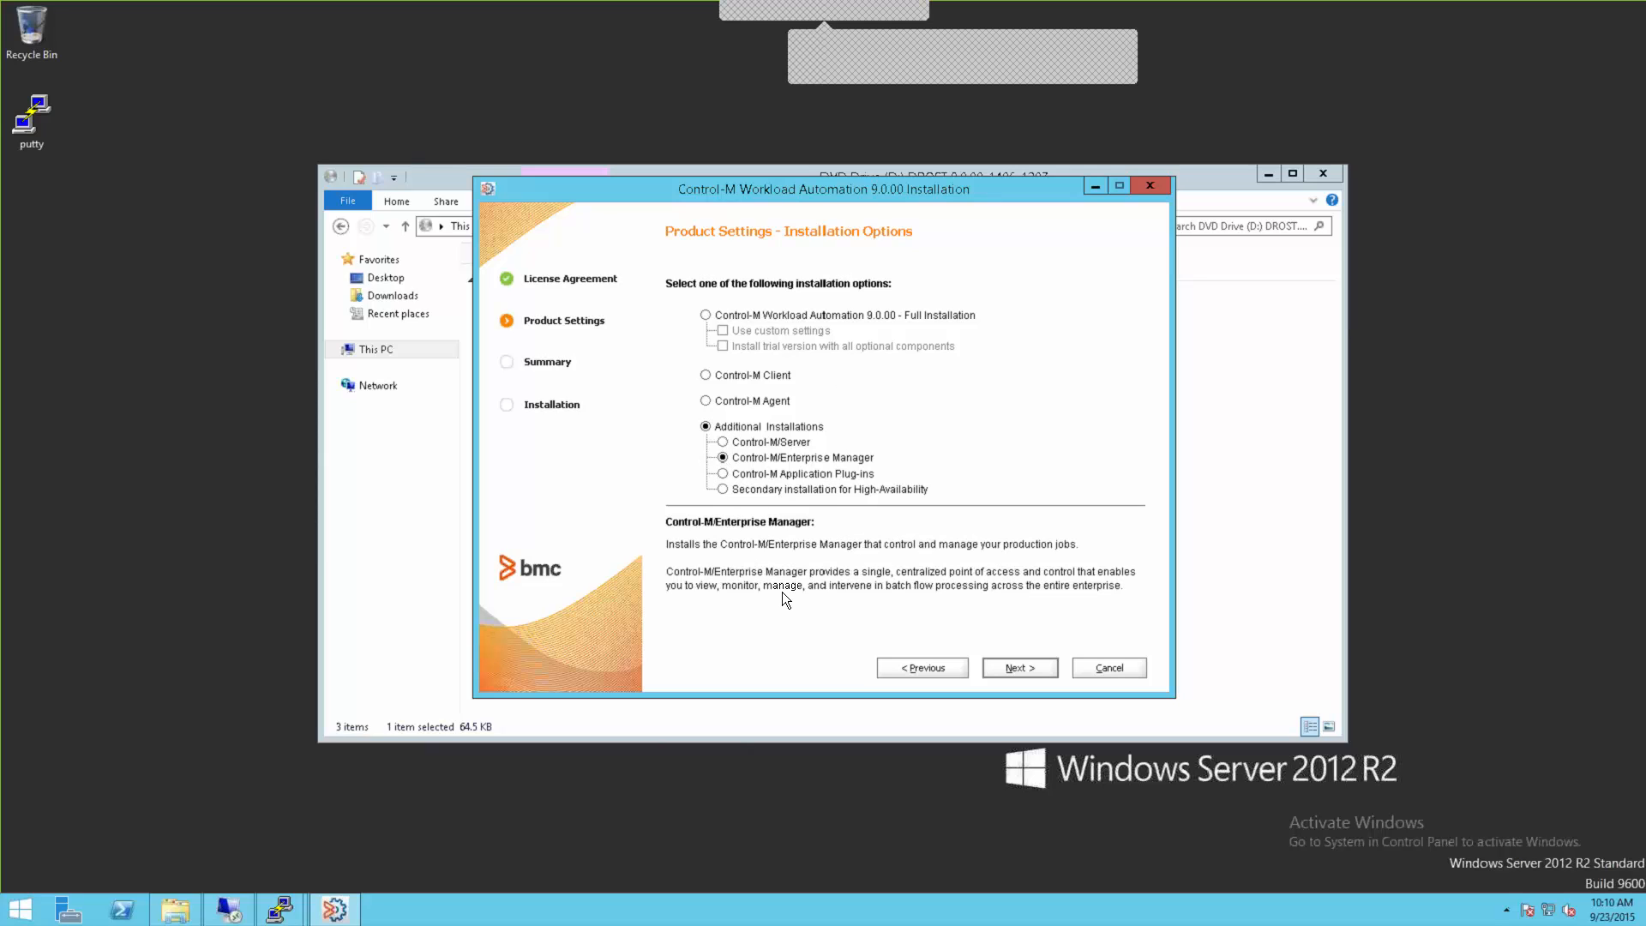
pyautogui.click(1017, 666)
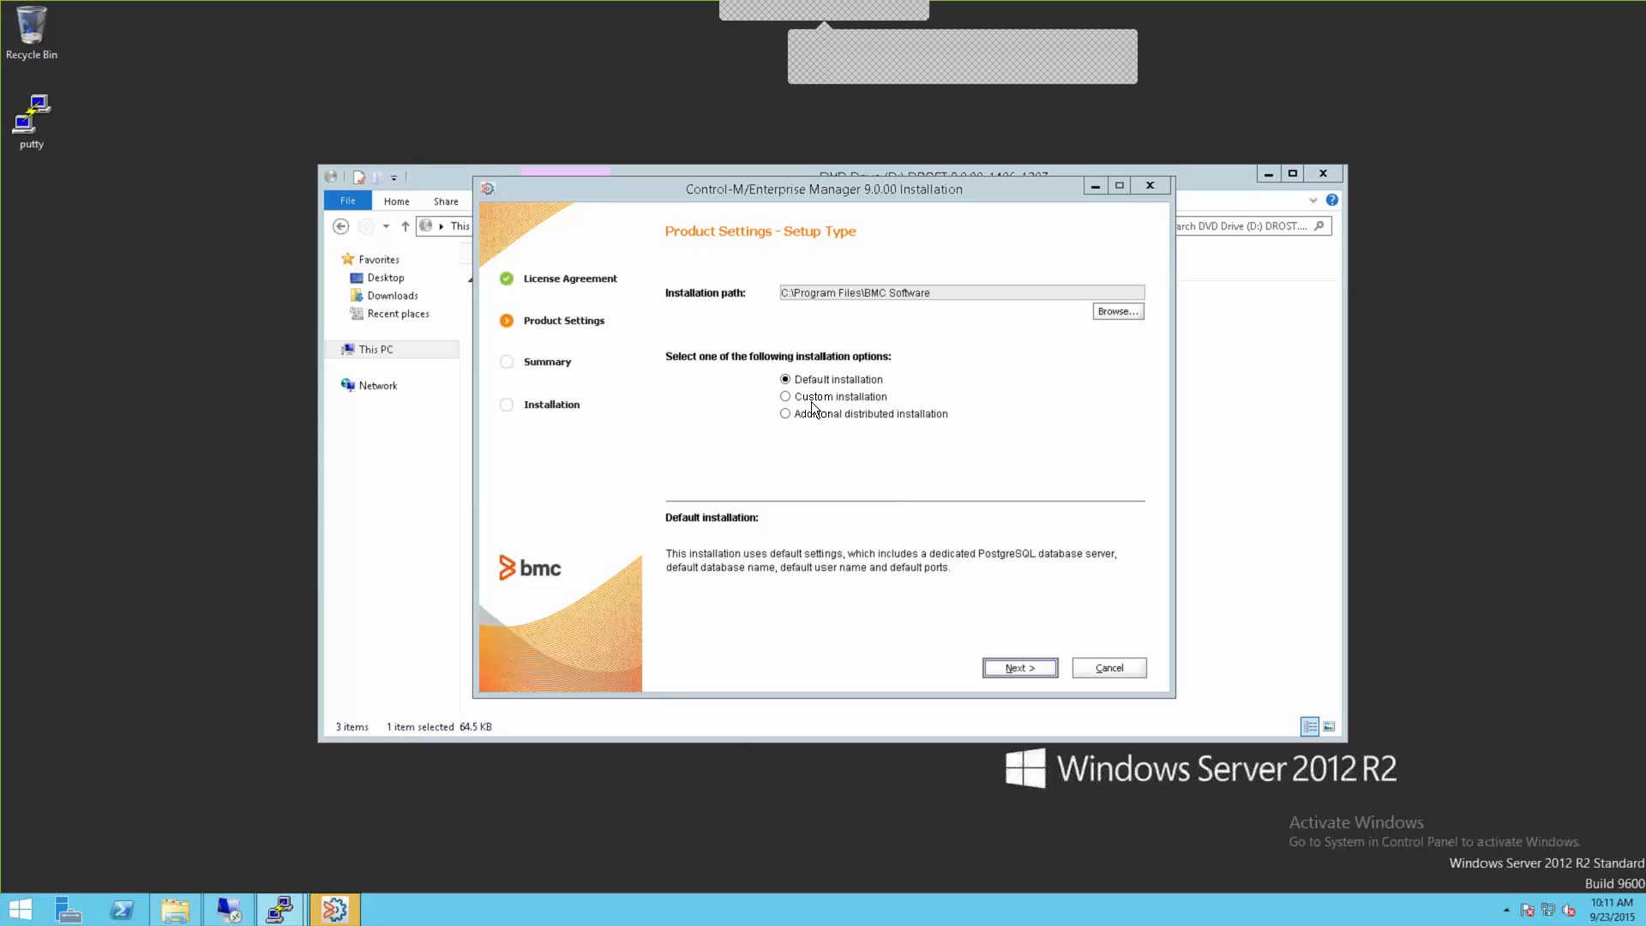
# Step: Switch the setup type from Default to Custom installation and continue to Database Server Type
pyautogui.click(842, 492)
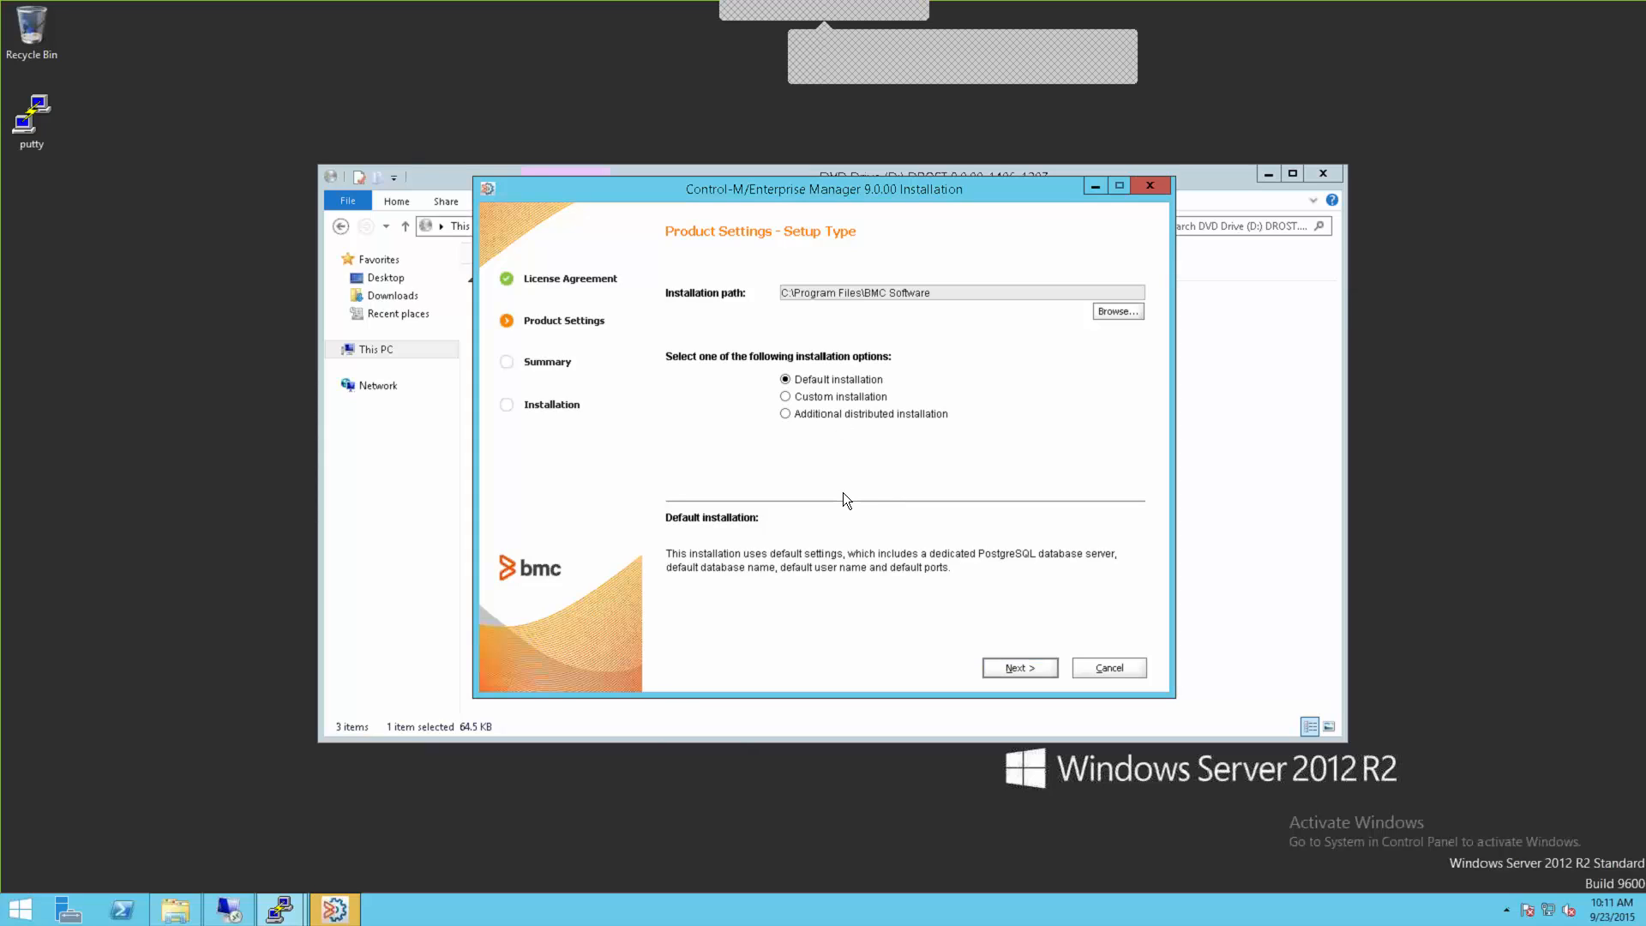
pyautogui.click(785, 396)
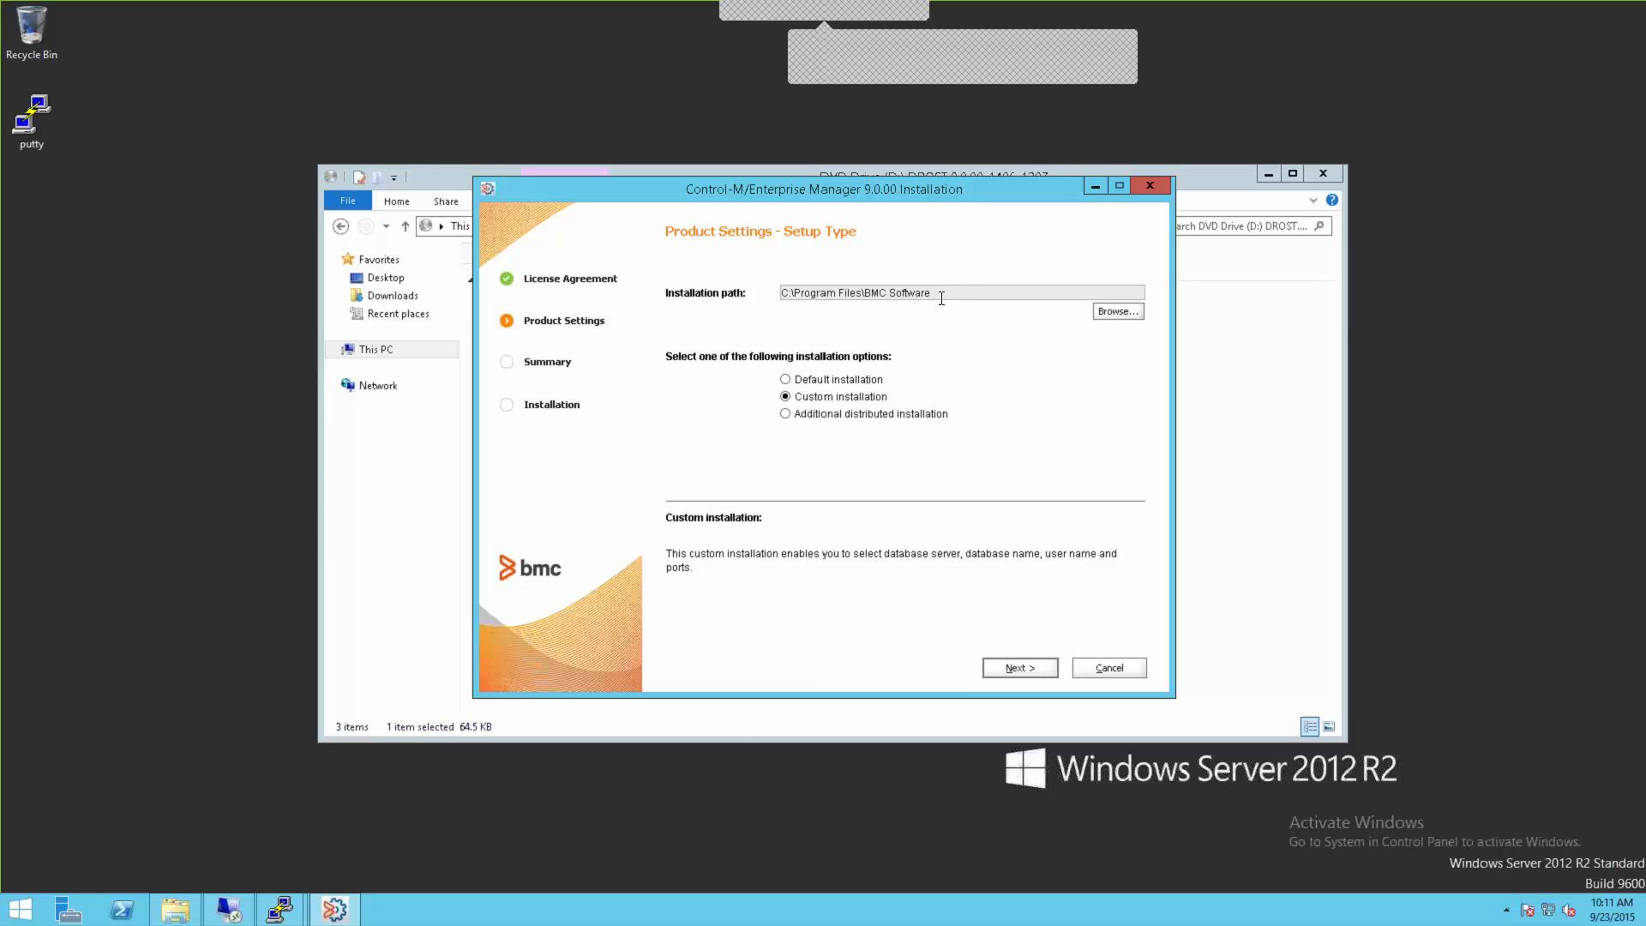
pyautogui.click(1023, 667)
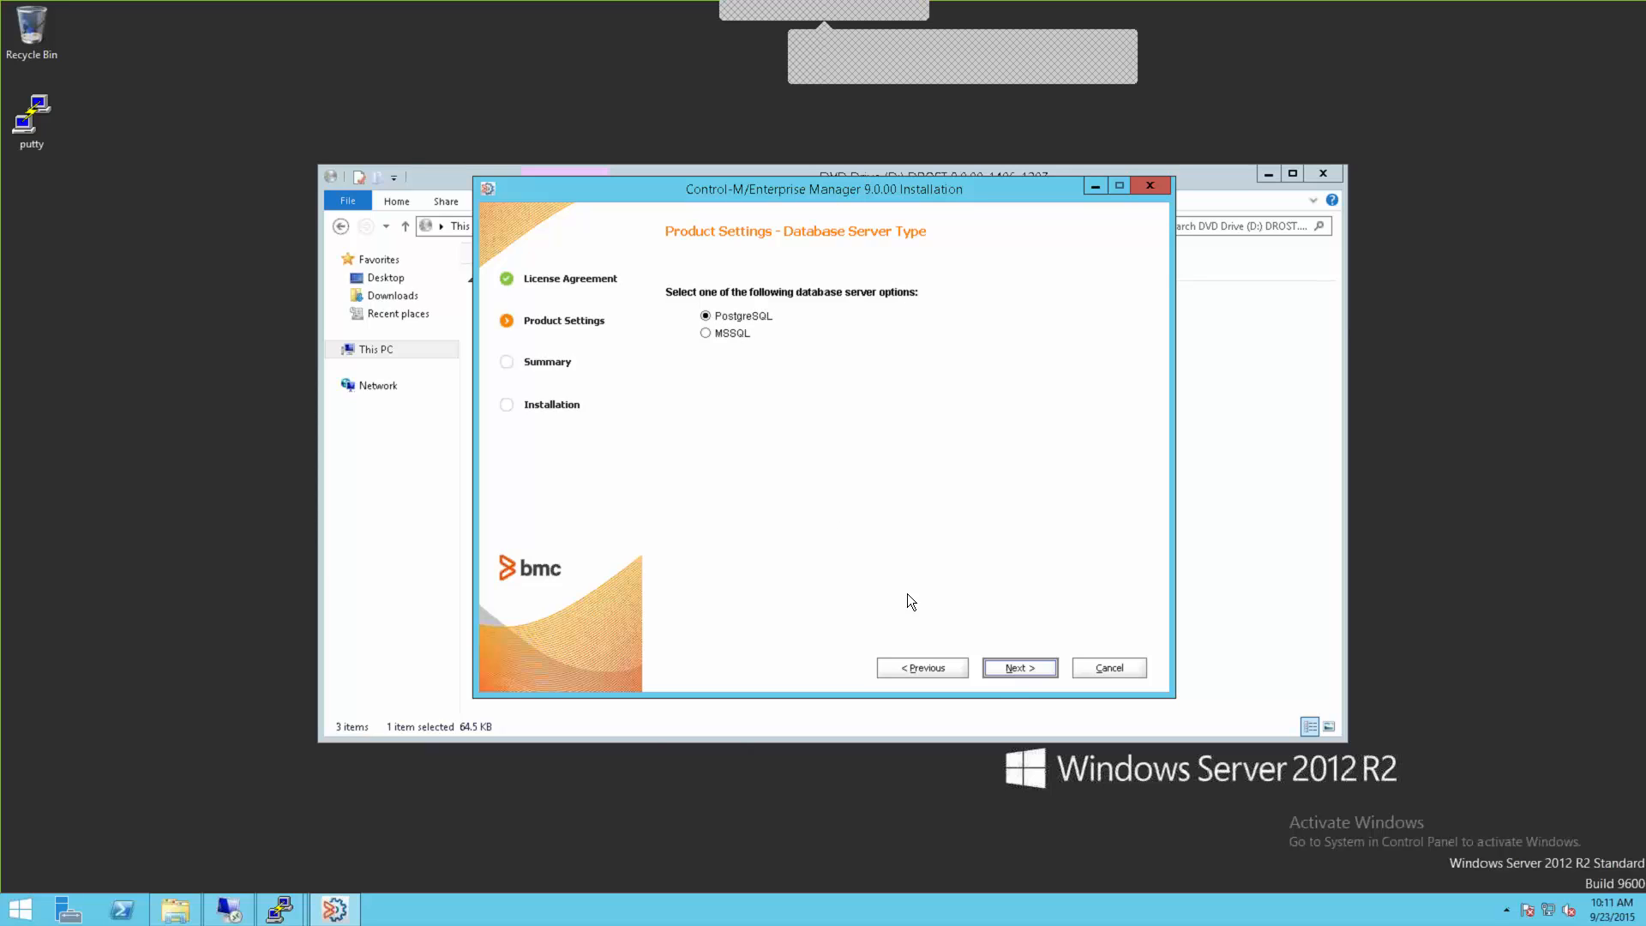
# Step: Keep PostgreSQL with a dedicated BMC-supplied database server, reaching host CWCM-CTM9-WIN1, port 5432
pyautogui.click(1008, 667)
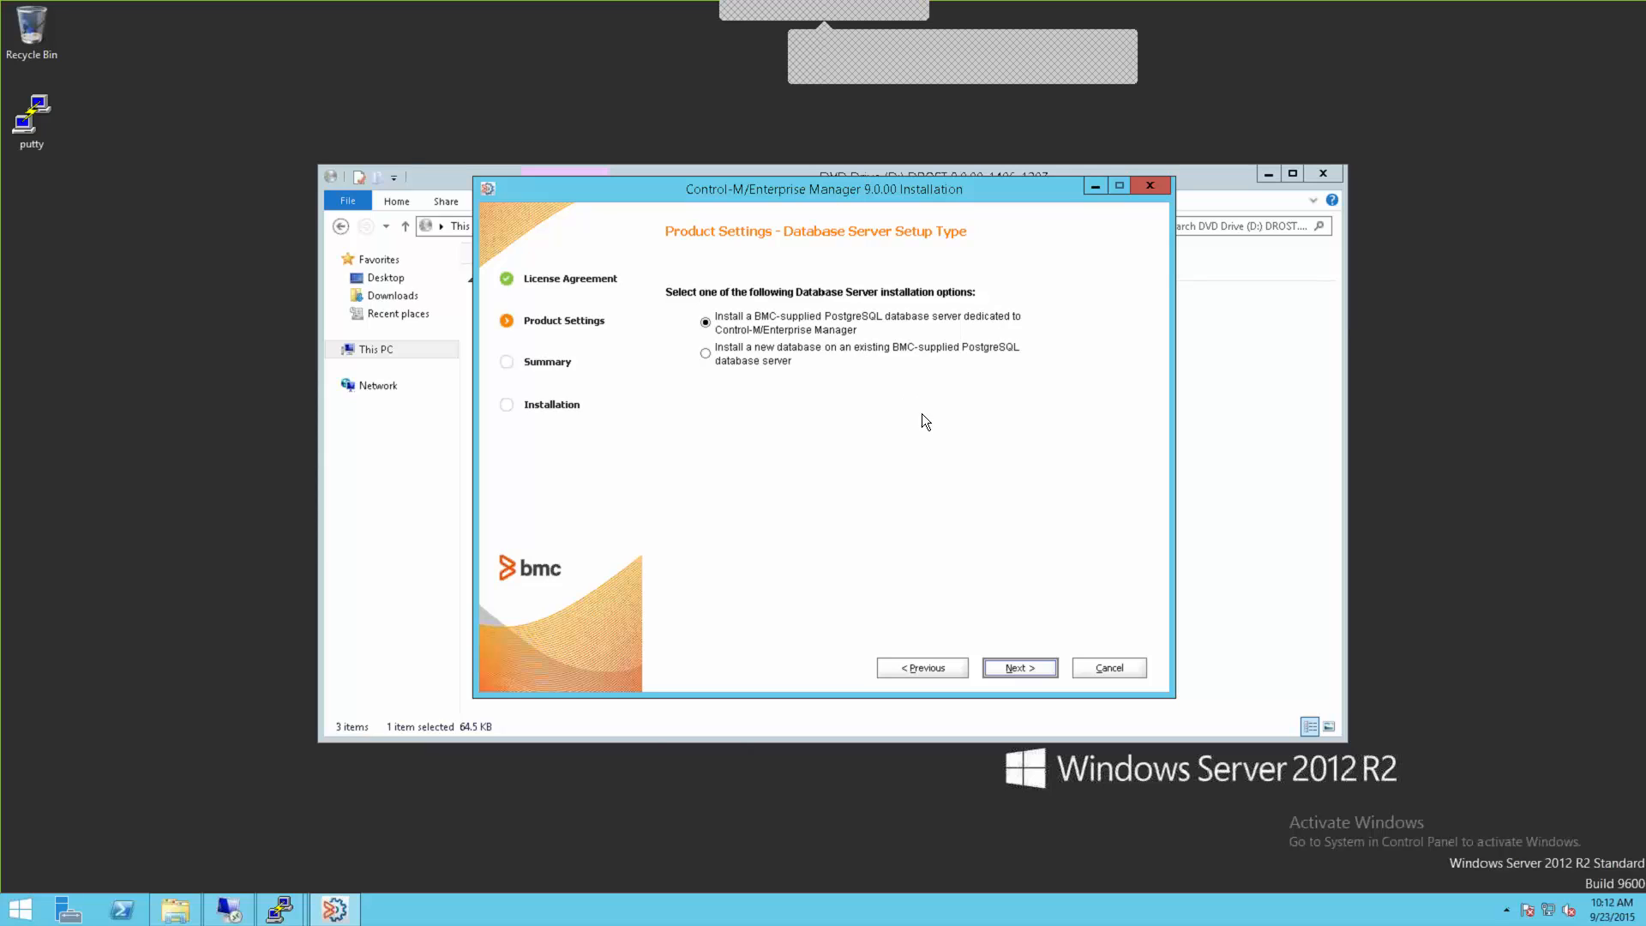
pyautogui.click(1017, 667)
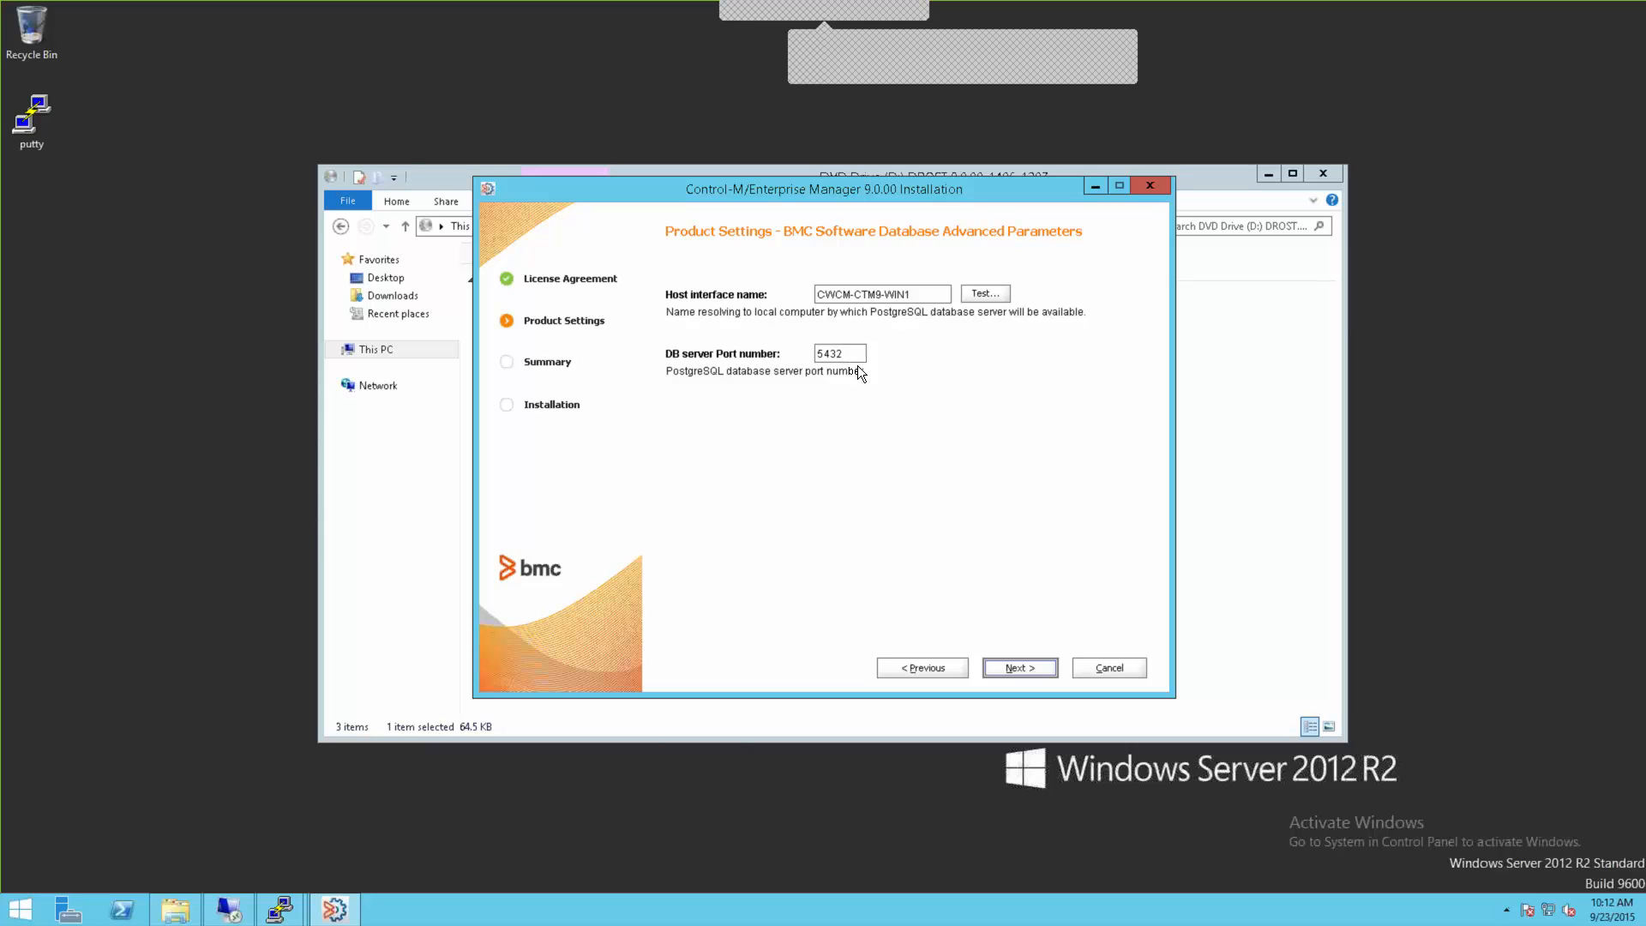
# Step: Accept host and port 5432, then enter and confirm the database owner and postgres admin passwords
pyautogui.click(1017, 669)
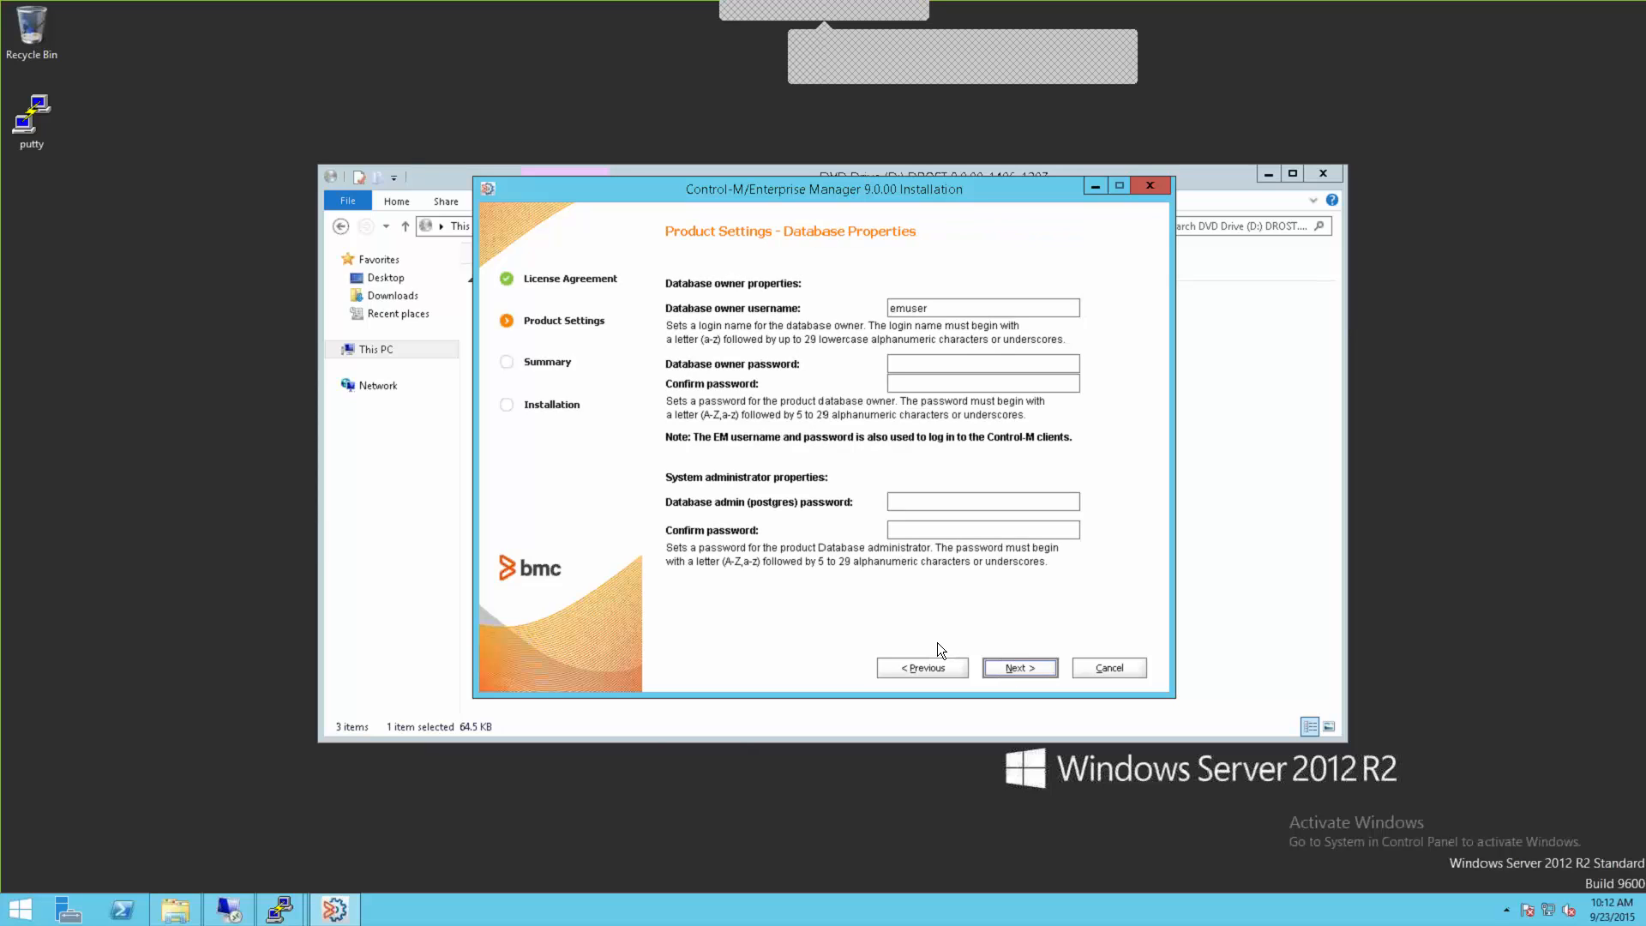
pyautogui.click(898, 364)
pyautogui.write('emuseremuser')
pyautogui.press('Tab')
pyautogui.write('•••••••postgres')
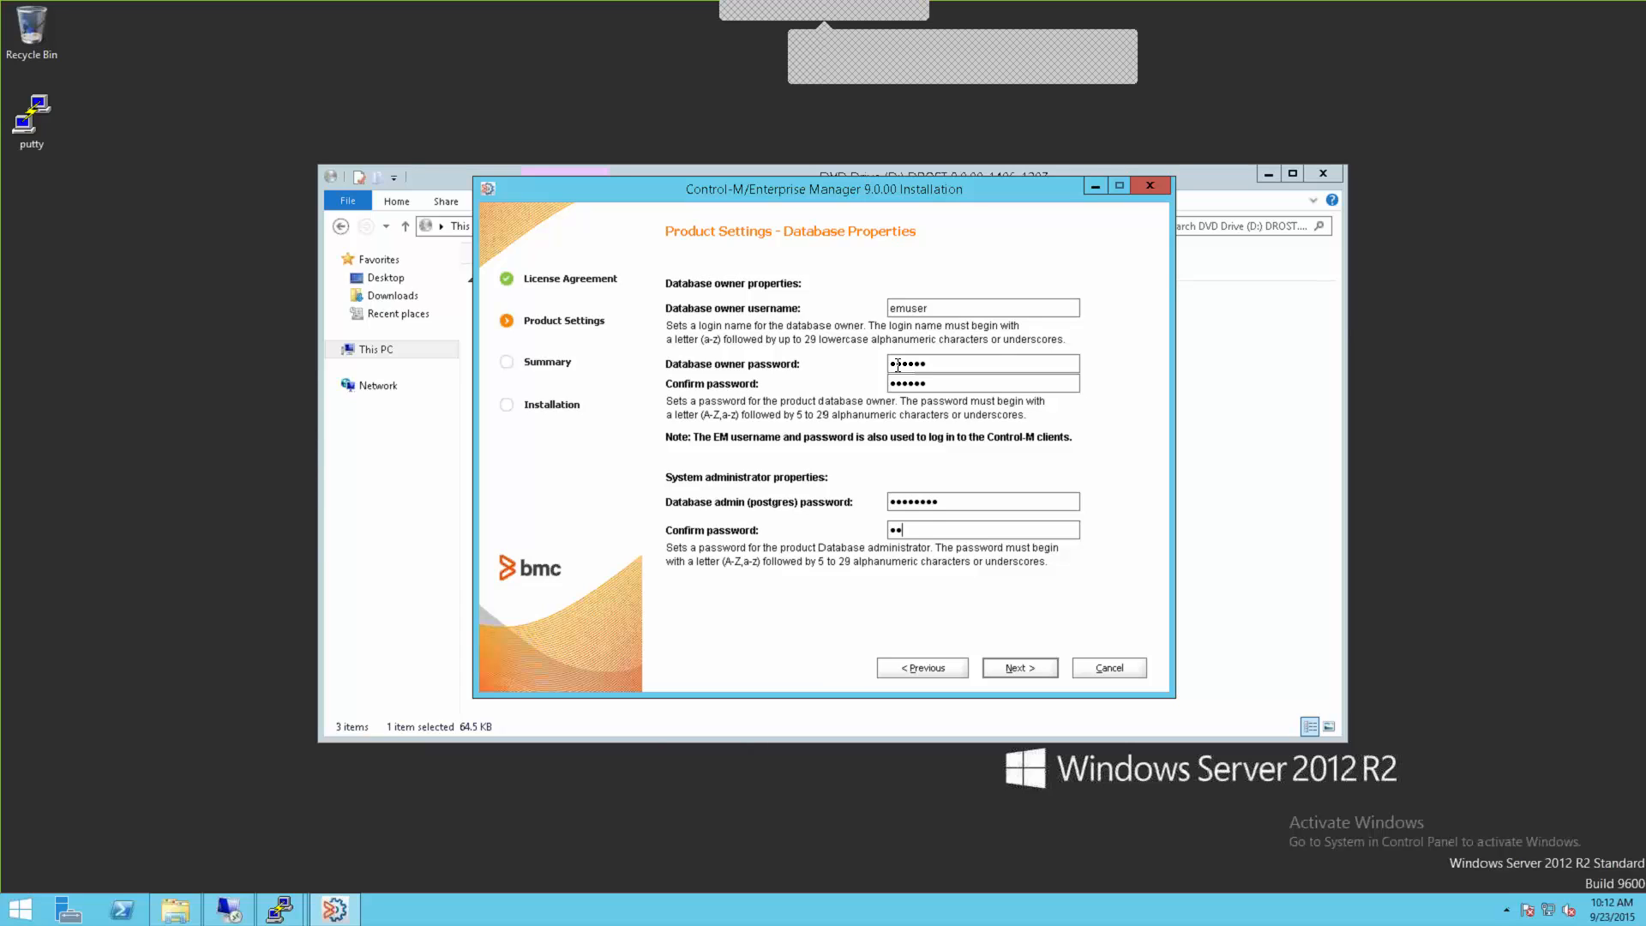
pyautogui.press('Tab')
pyautogui.click(917, 364)
pyautogui.click(1012, 671)
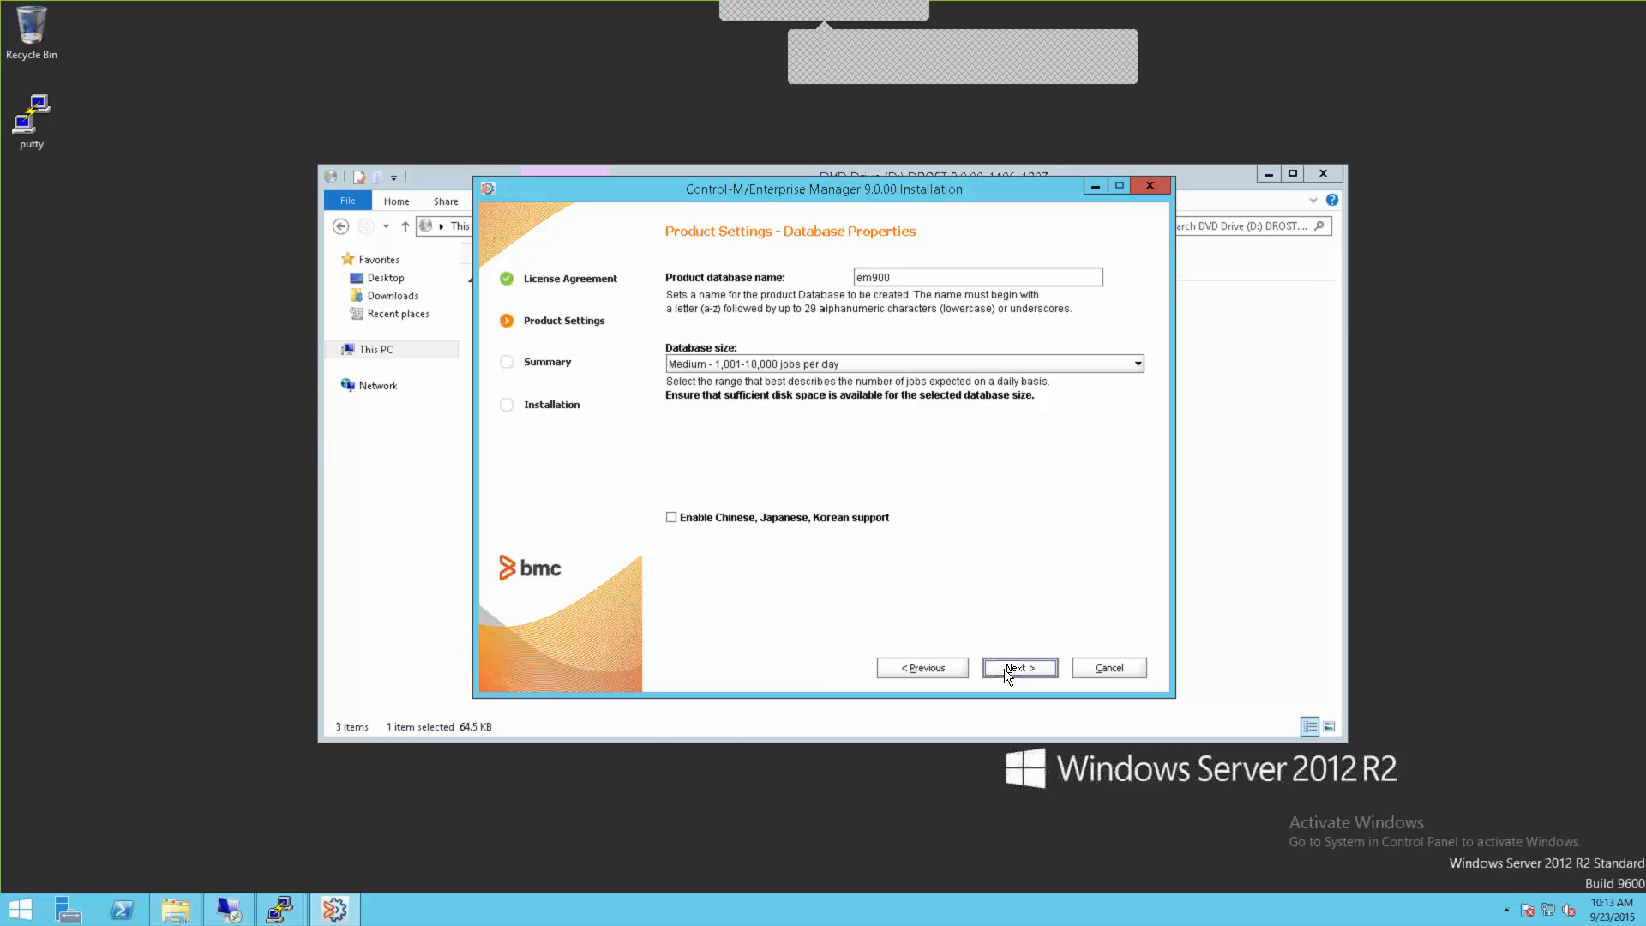
# Step: Keep database em900 at Medium size (1,001-10,000 jobs per day) and continue
pyautogui.click(878, 365)
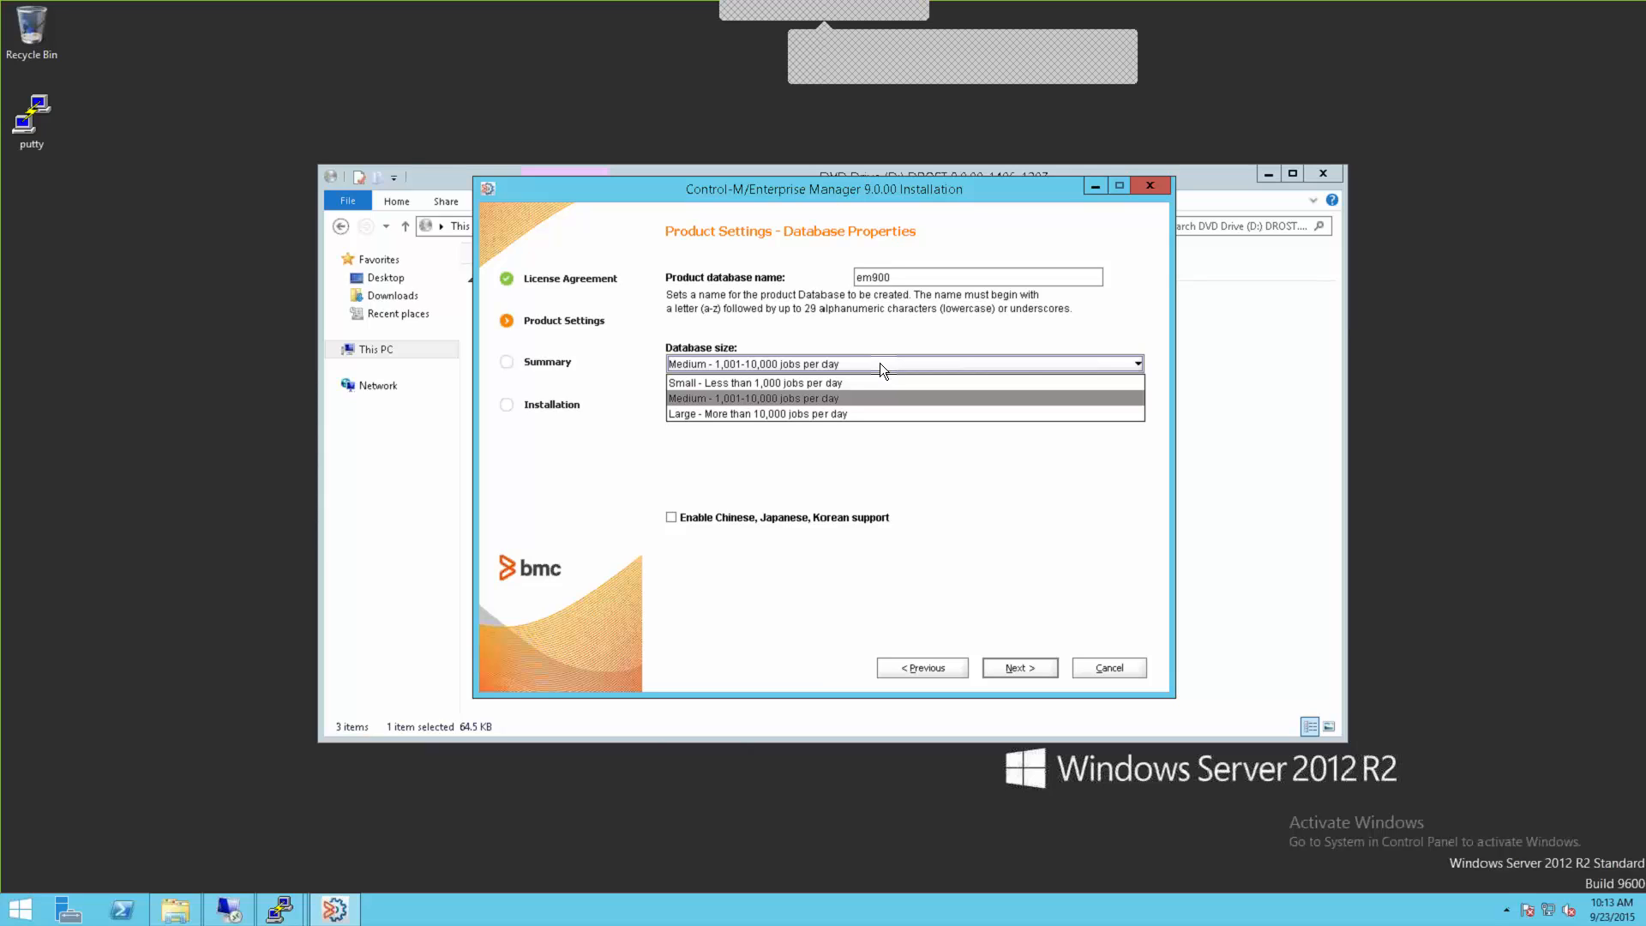
pyautogui.click(842, 397)
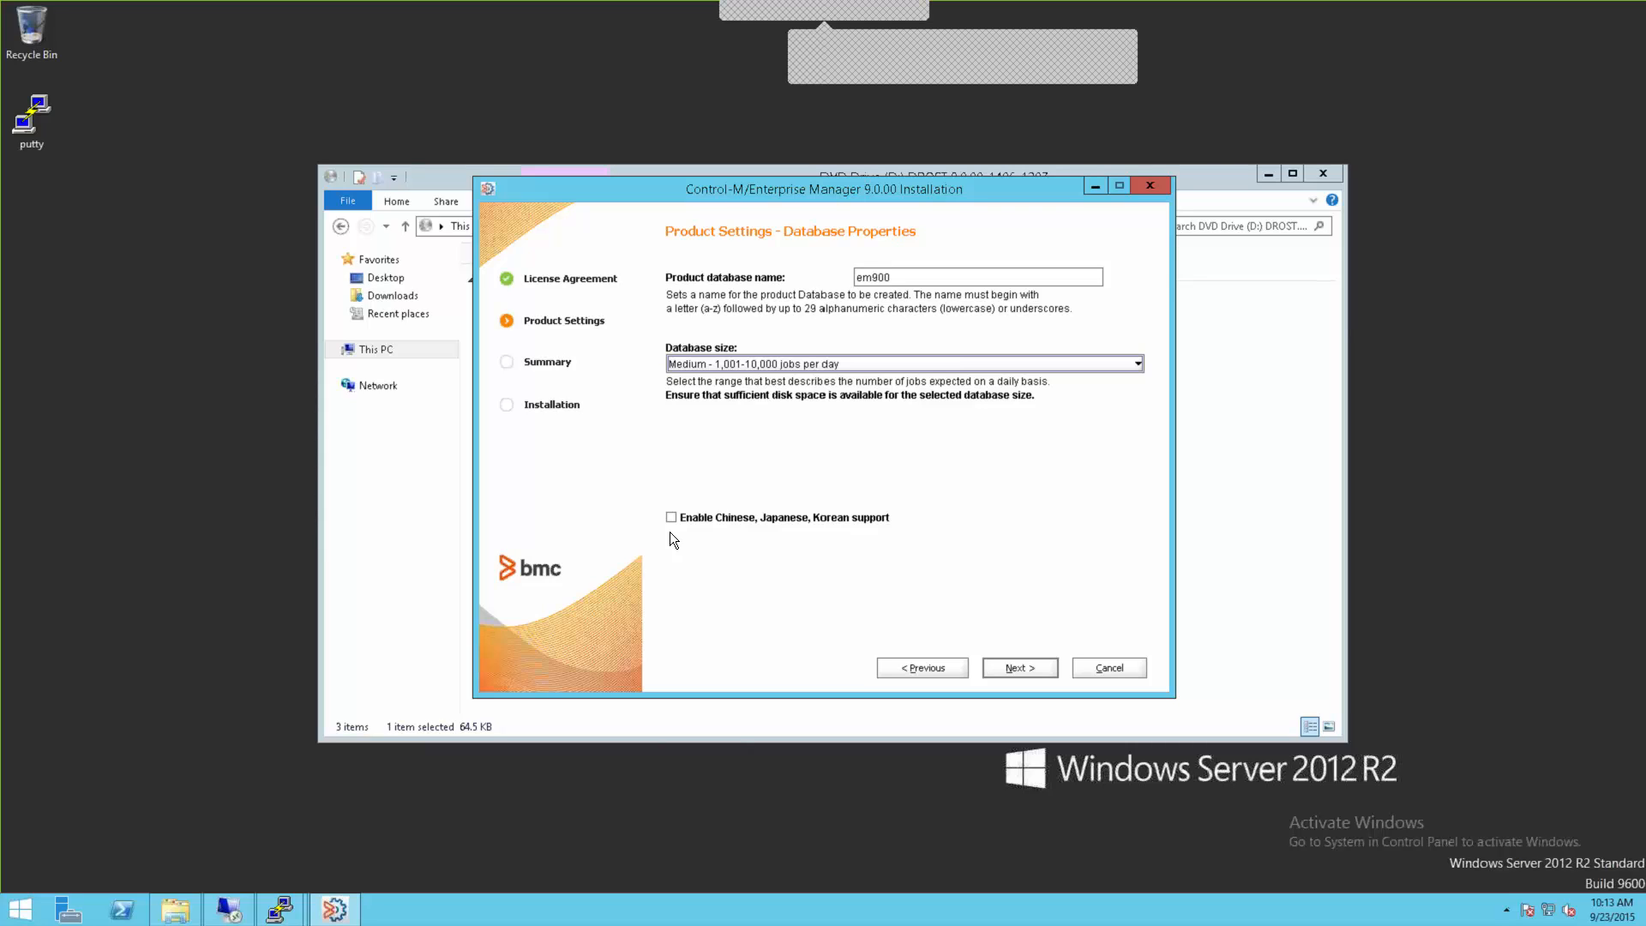
pyautogui.click(1021, 667)
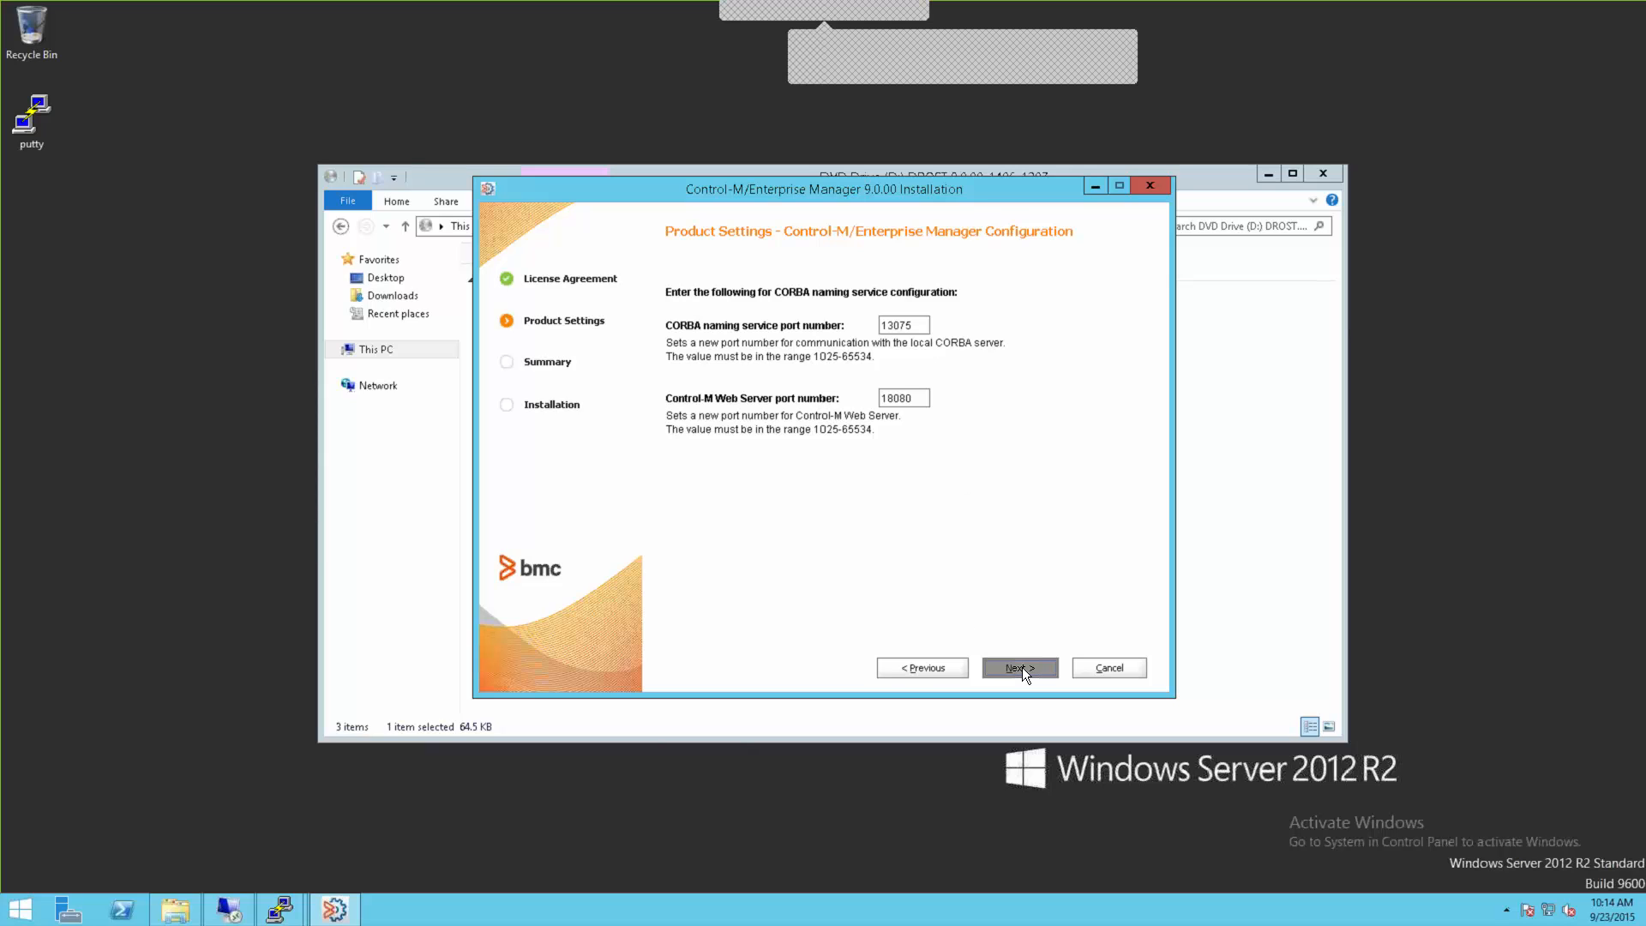
# Step: Accept CORBA port 13075 and Web Server port 18080, review the Summary, and choose Generate
pyautogui.click(1020, 667)
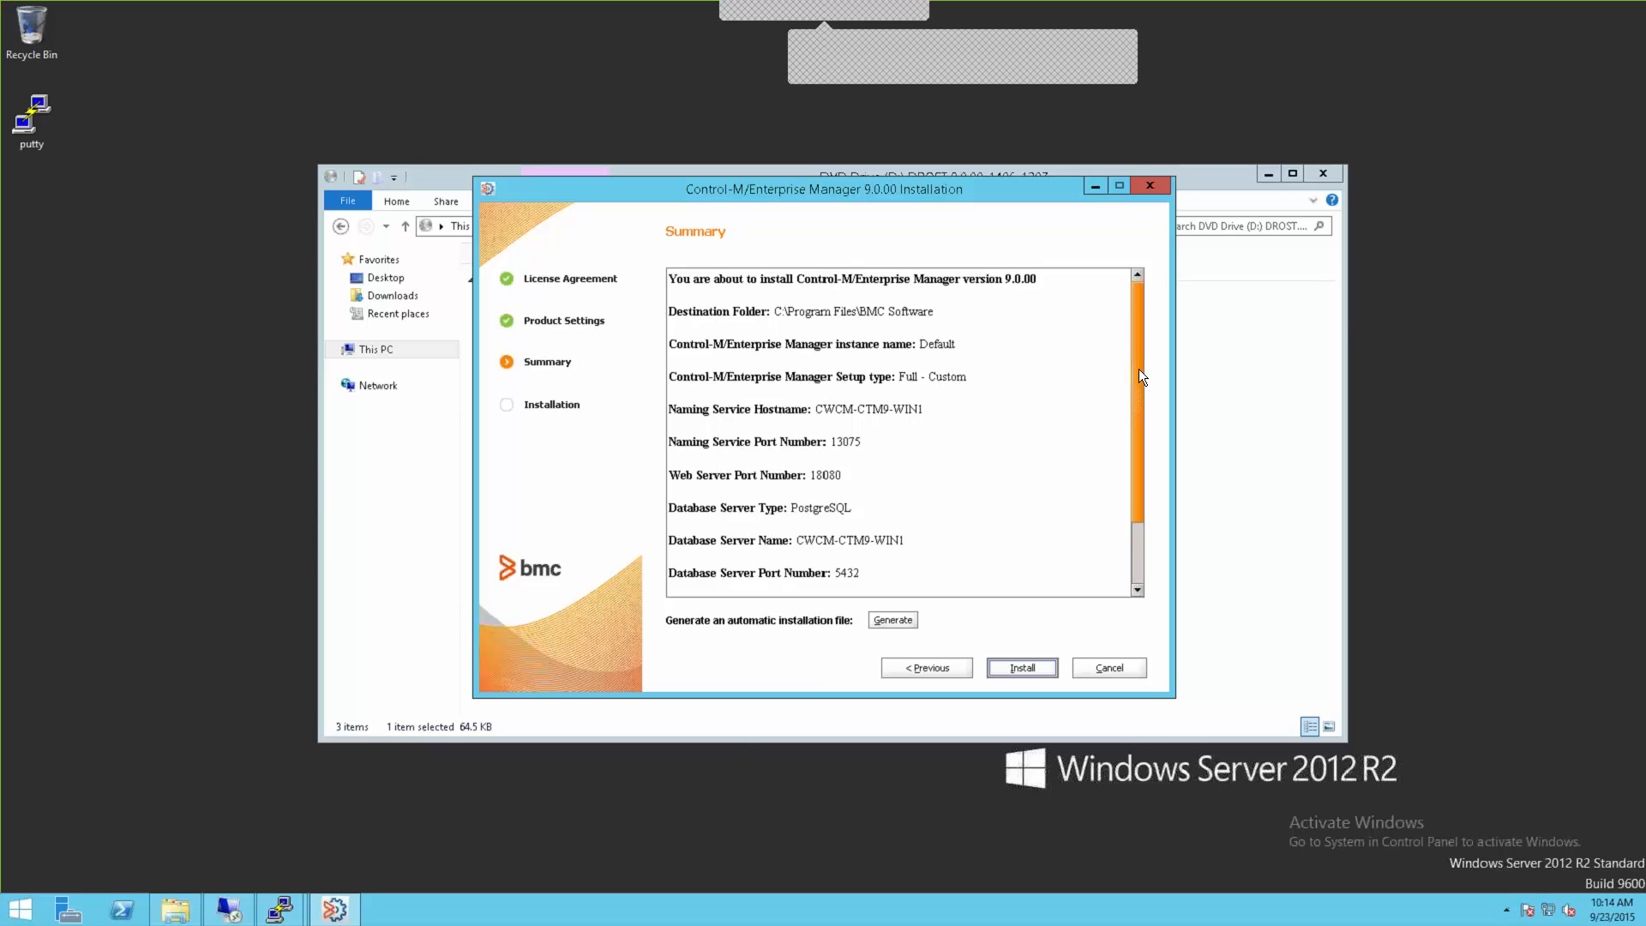
pyautogui.moveTo(1141, 380); pyautogui.dragTo(1155, 510)
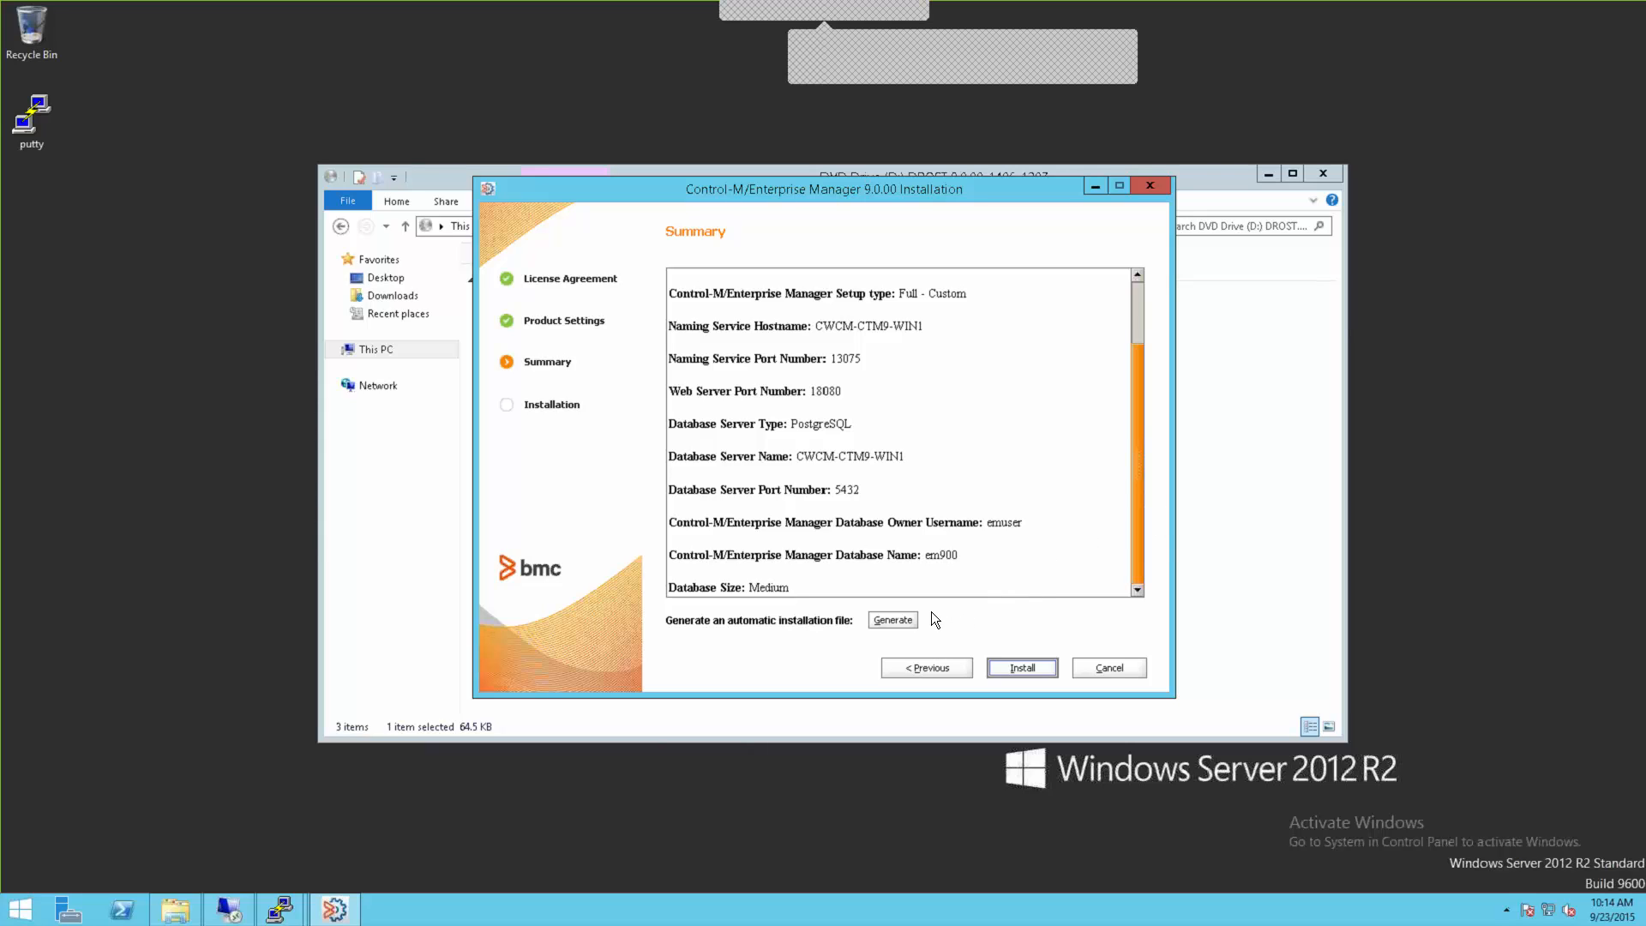
pyautogui.click(897, 621)
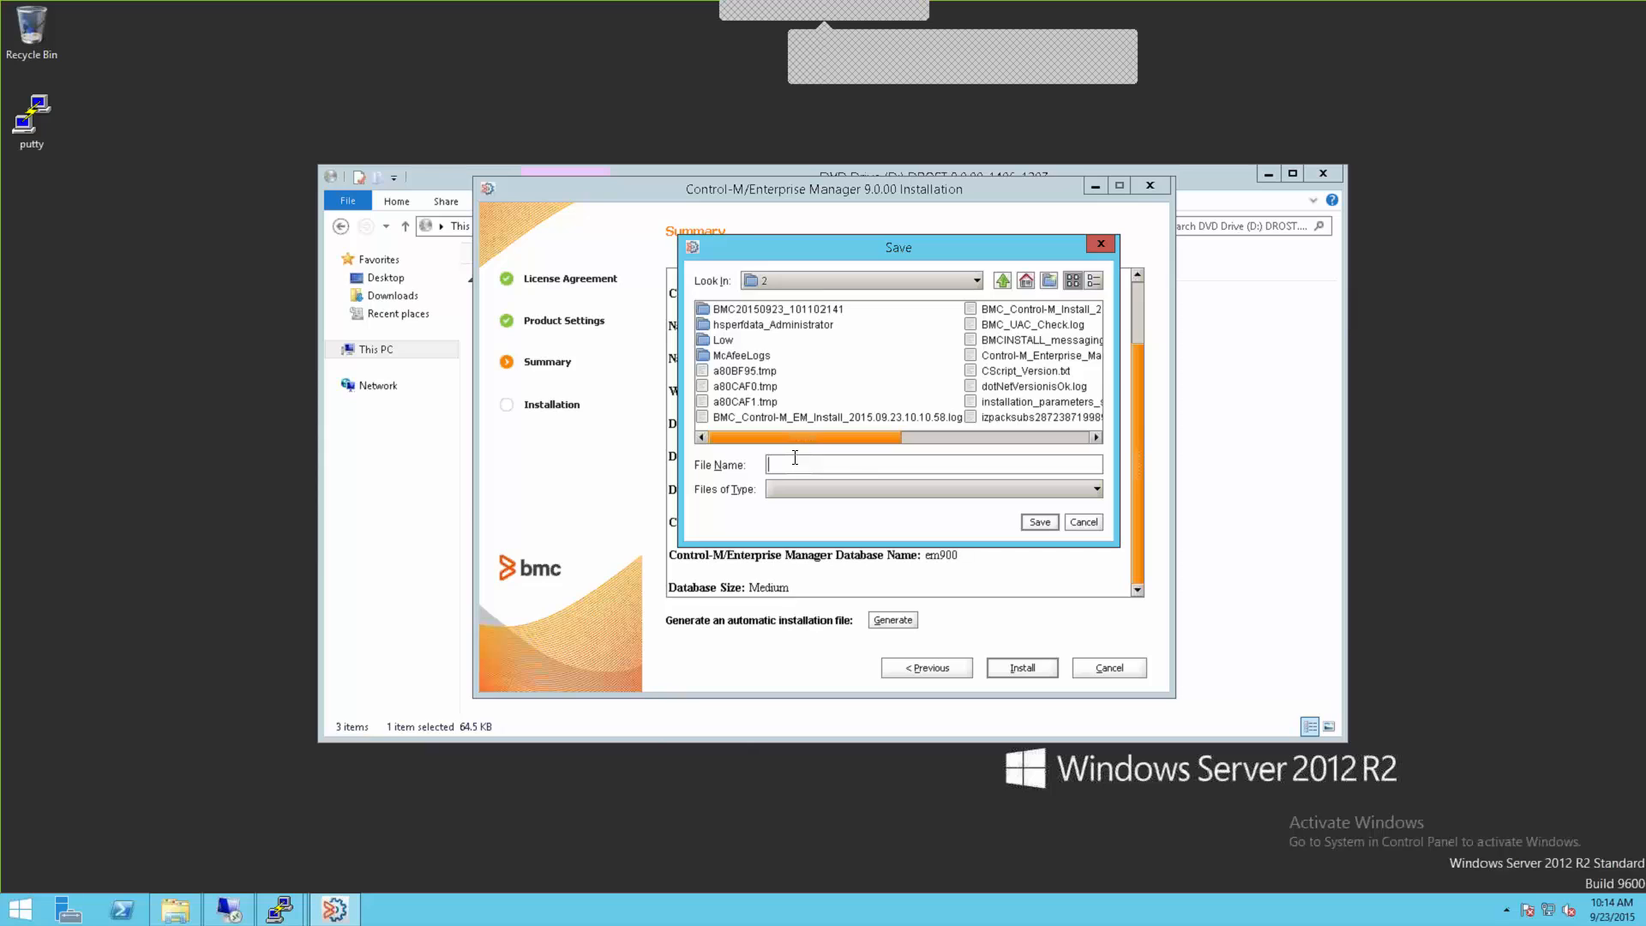
# Step: Cancel saving the automatic installation file and start the Enterprise Manager installation
pyautogui.click(1085, 522)
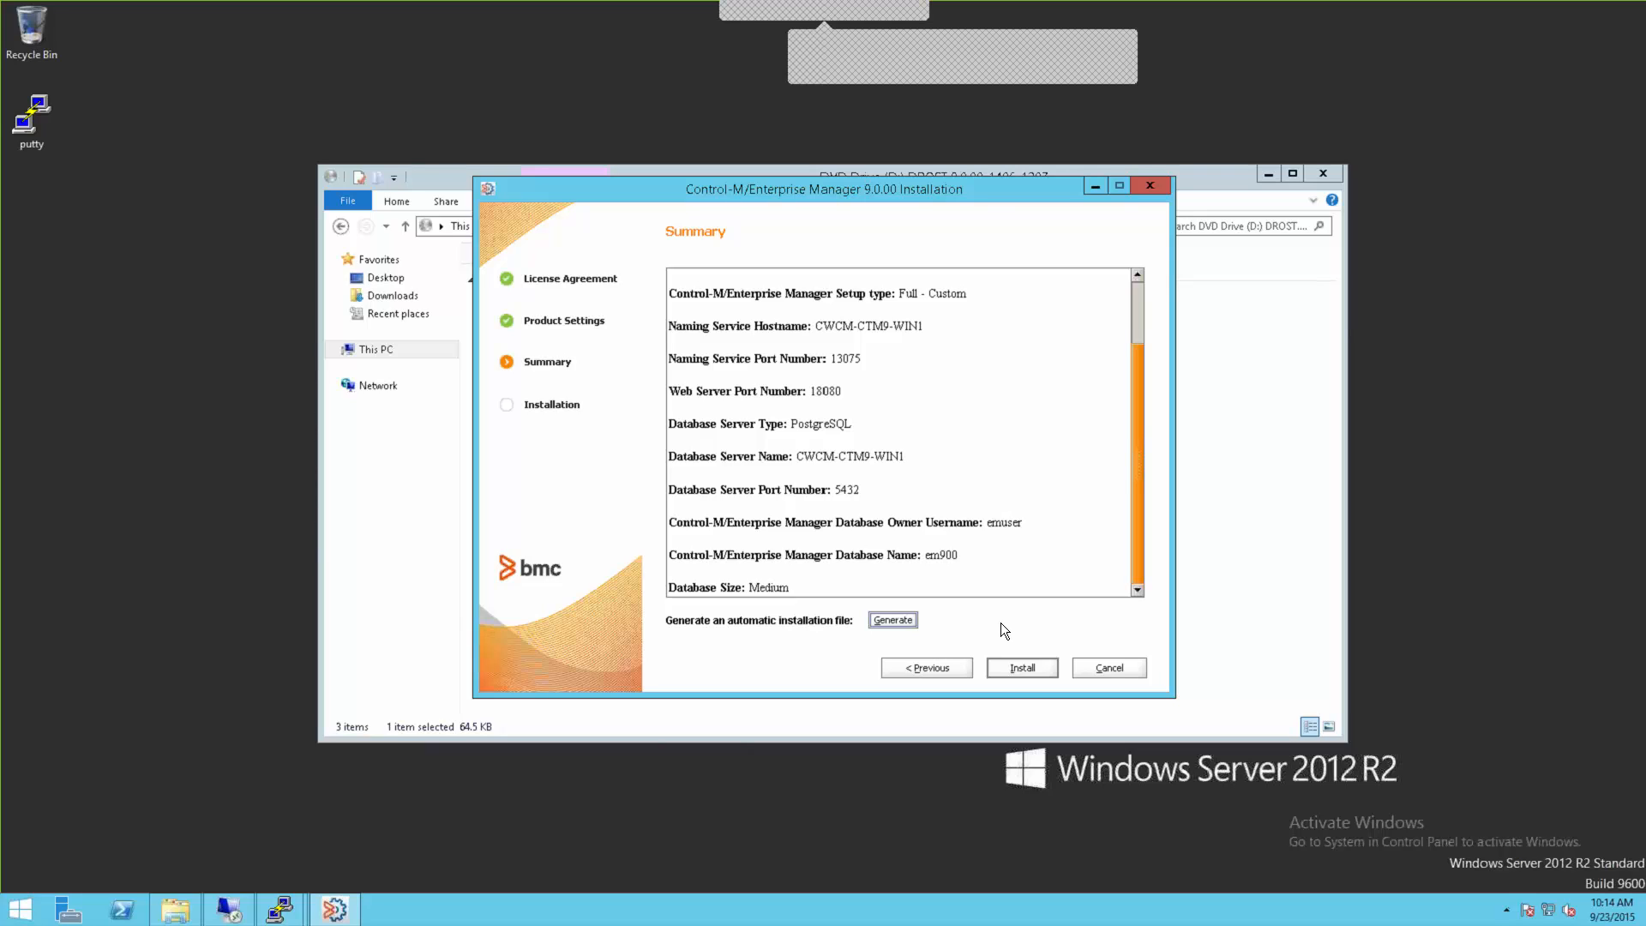
pyautogui.click(1020, 669)
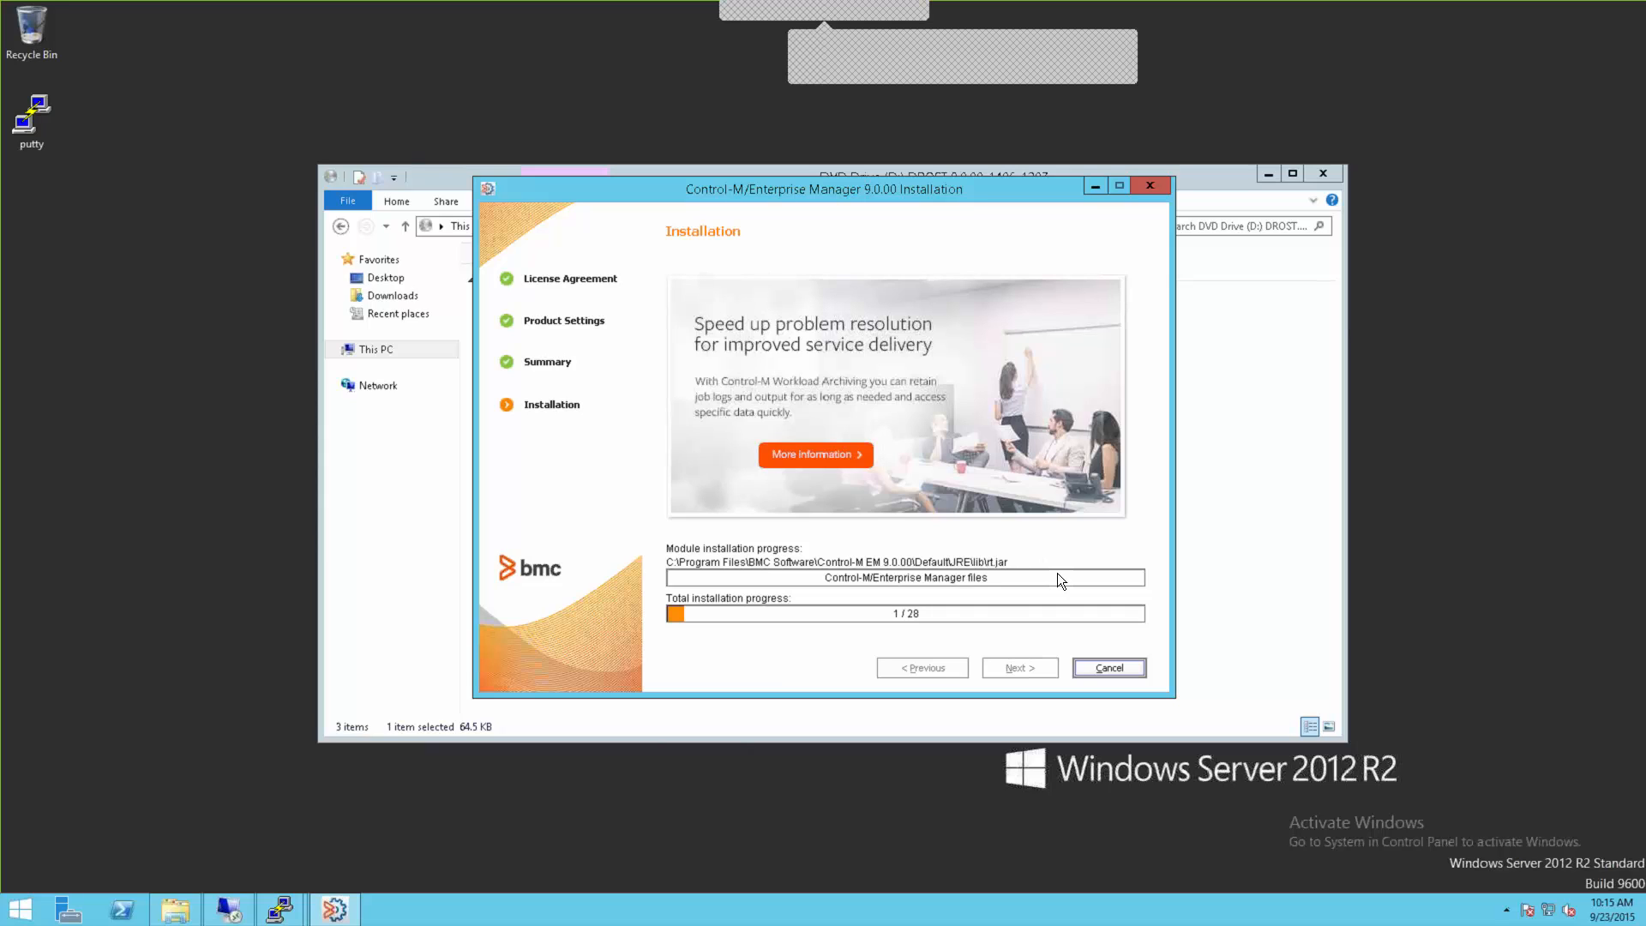
# Step: Close the local File Explorer and bring the other server's Remote Desktop session forward
pyautogui.click(1221, 182)
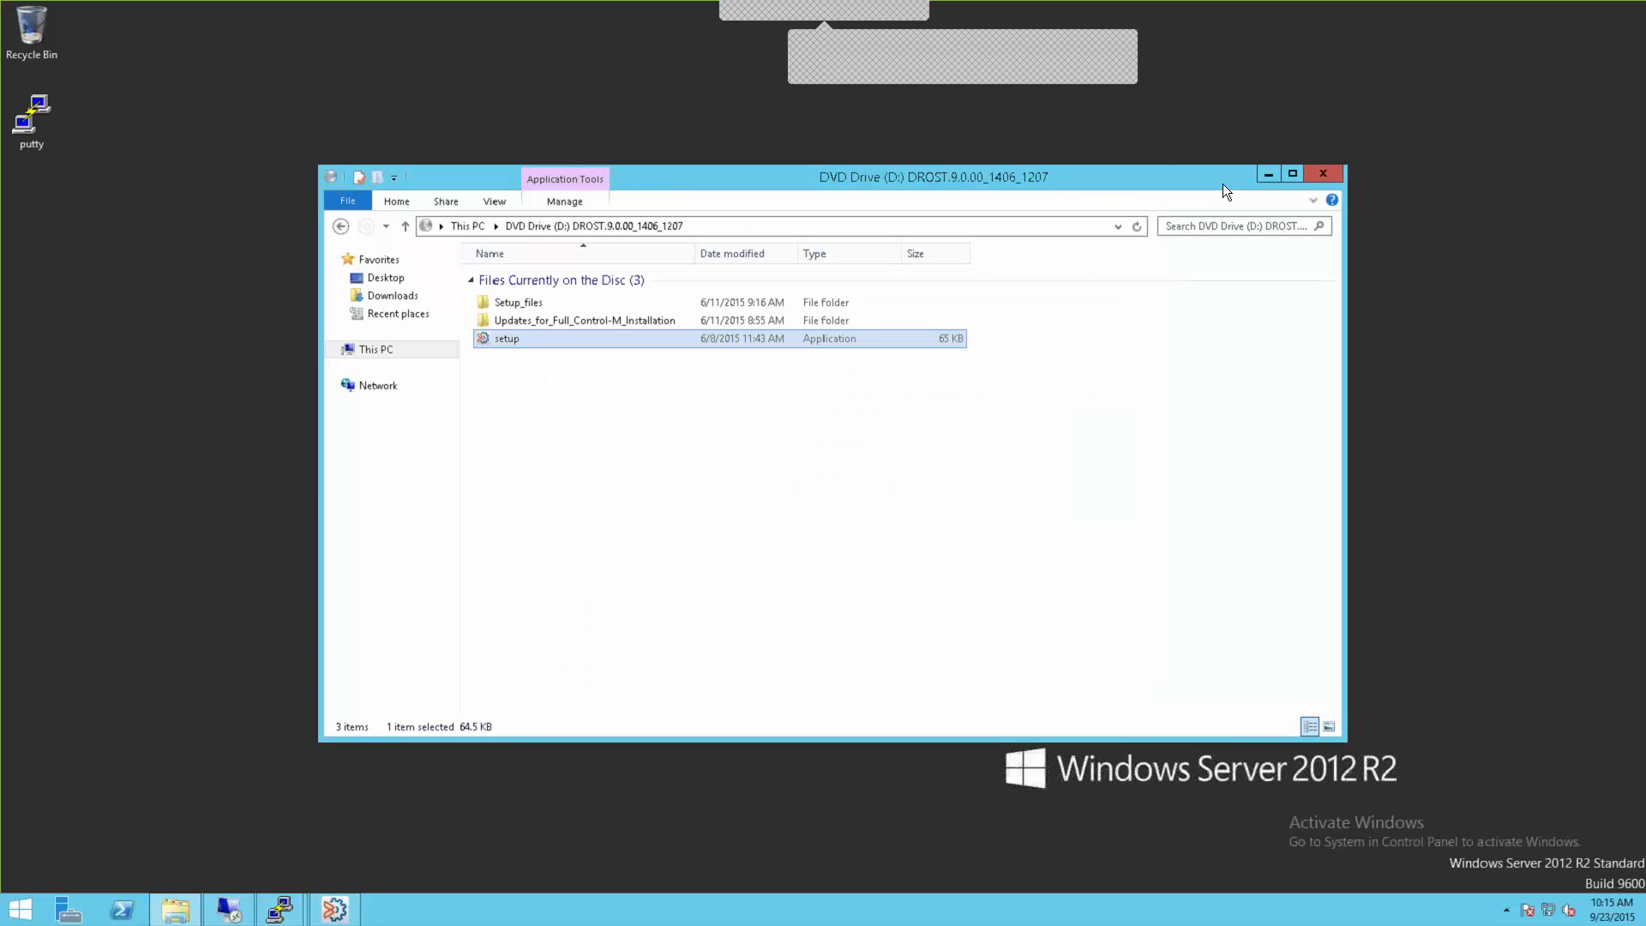
pyautogui.click(1323, 177)
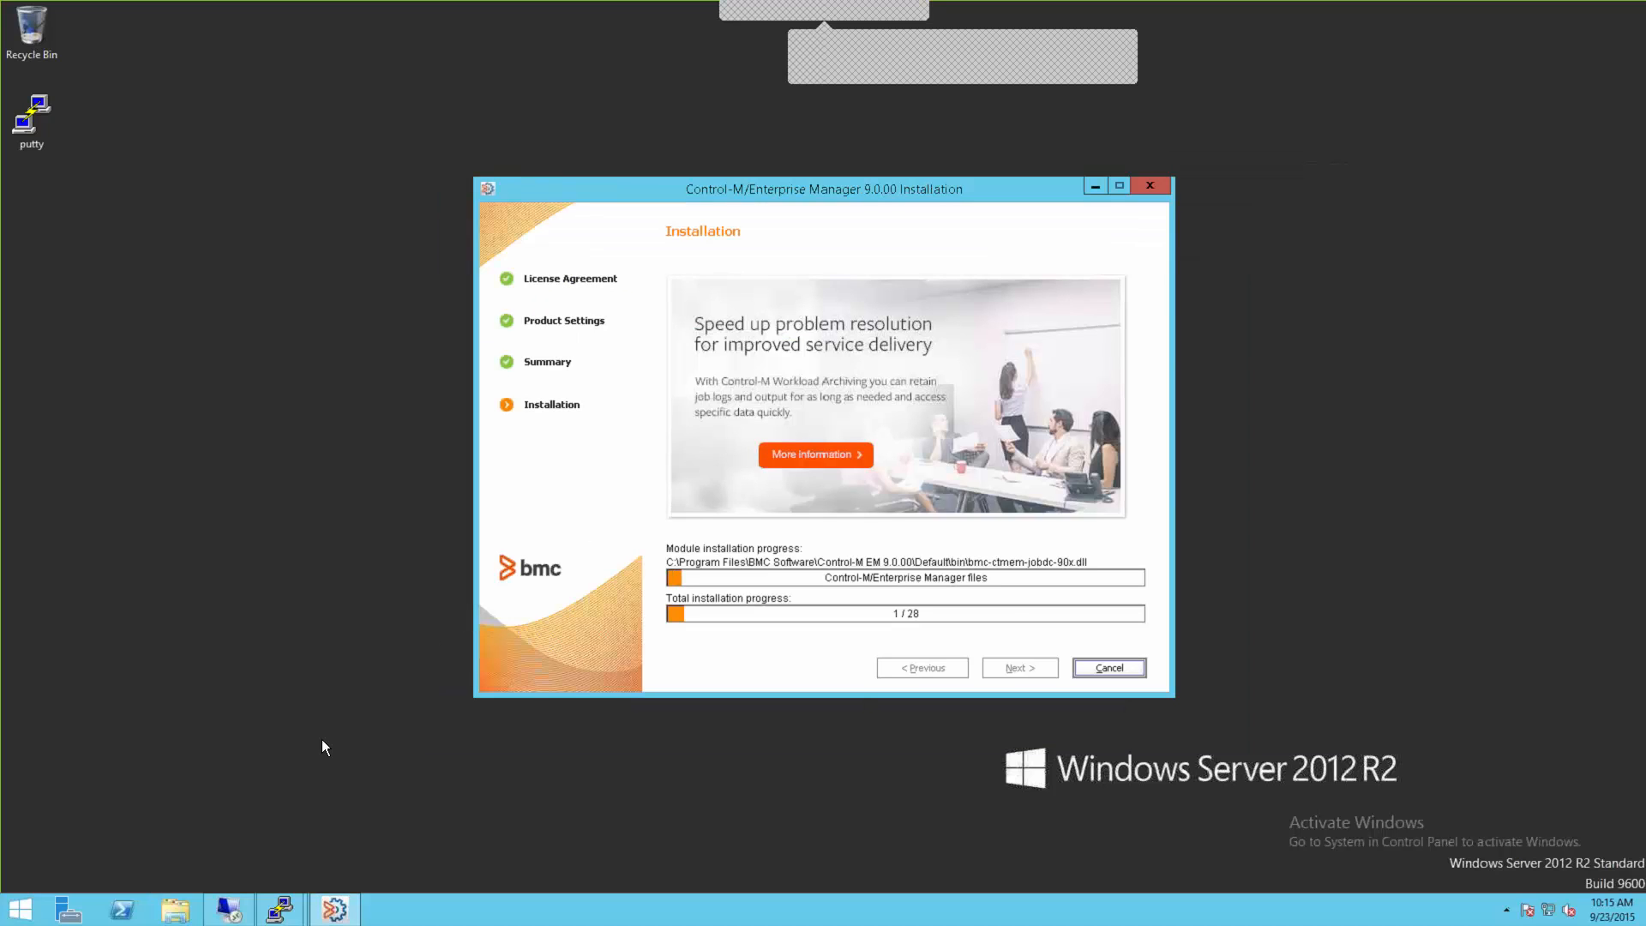
pyautogui.moveTo(229, 918)
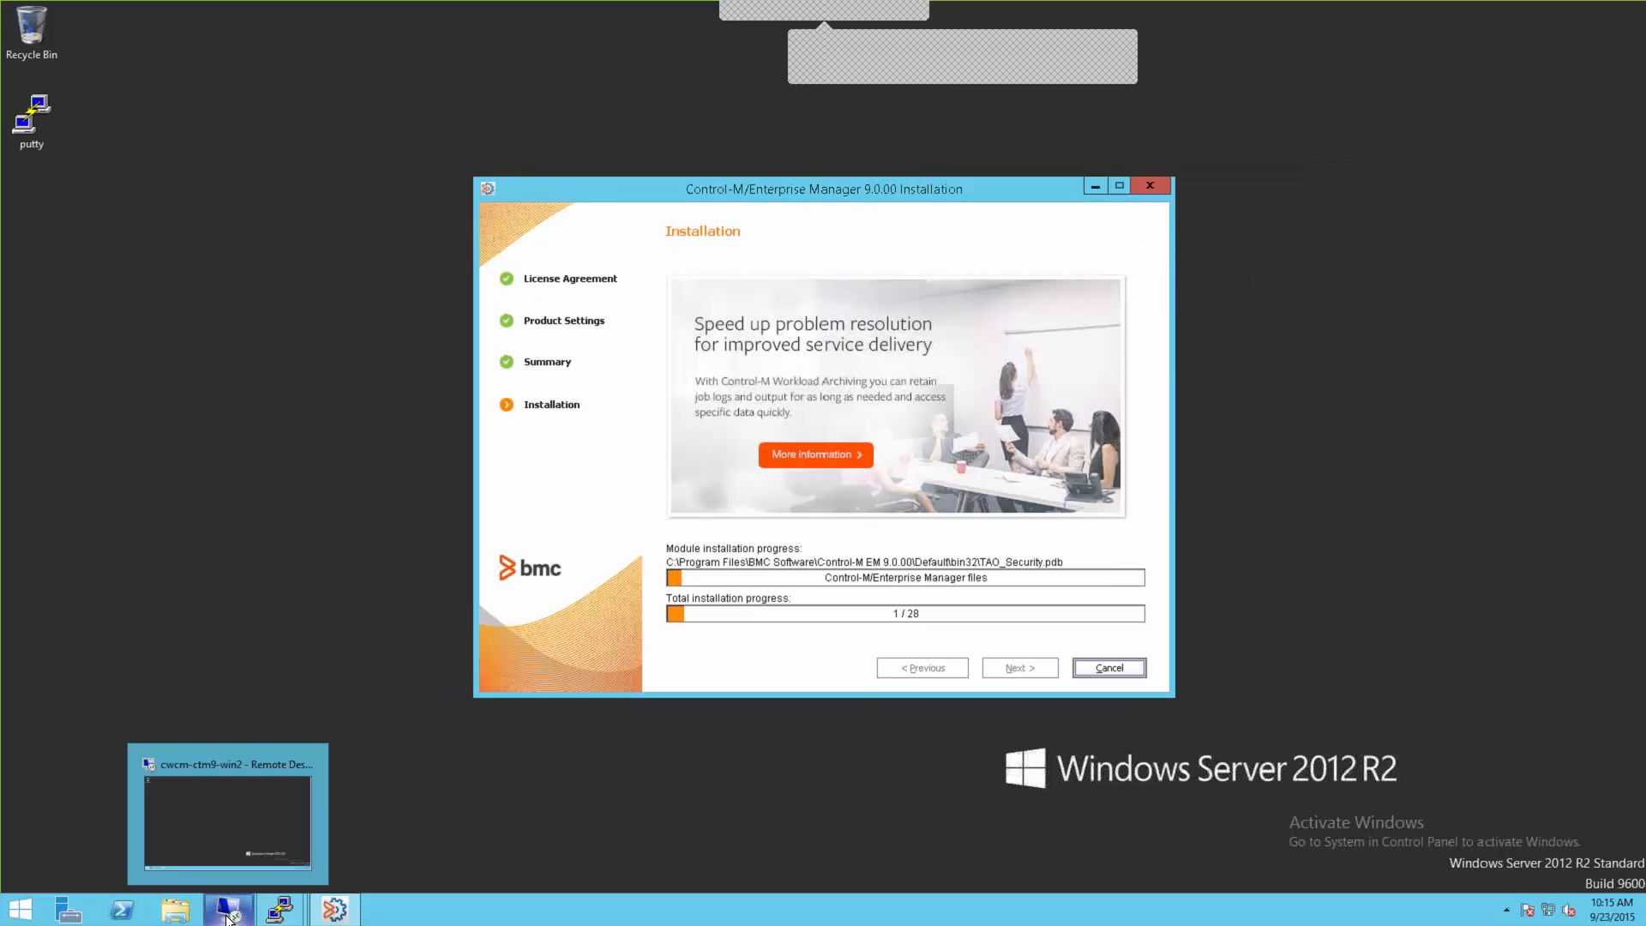
pyautogui.click(293, 861)
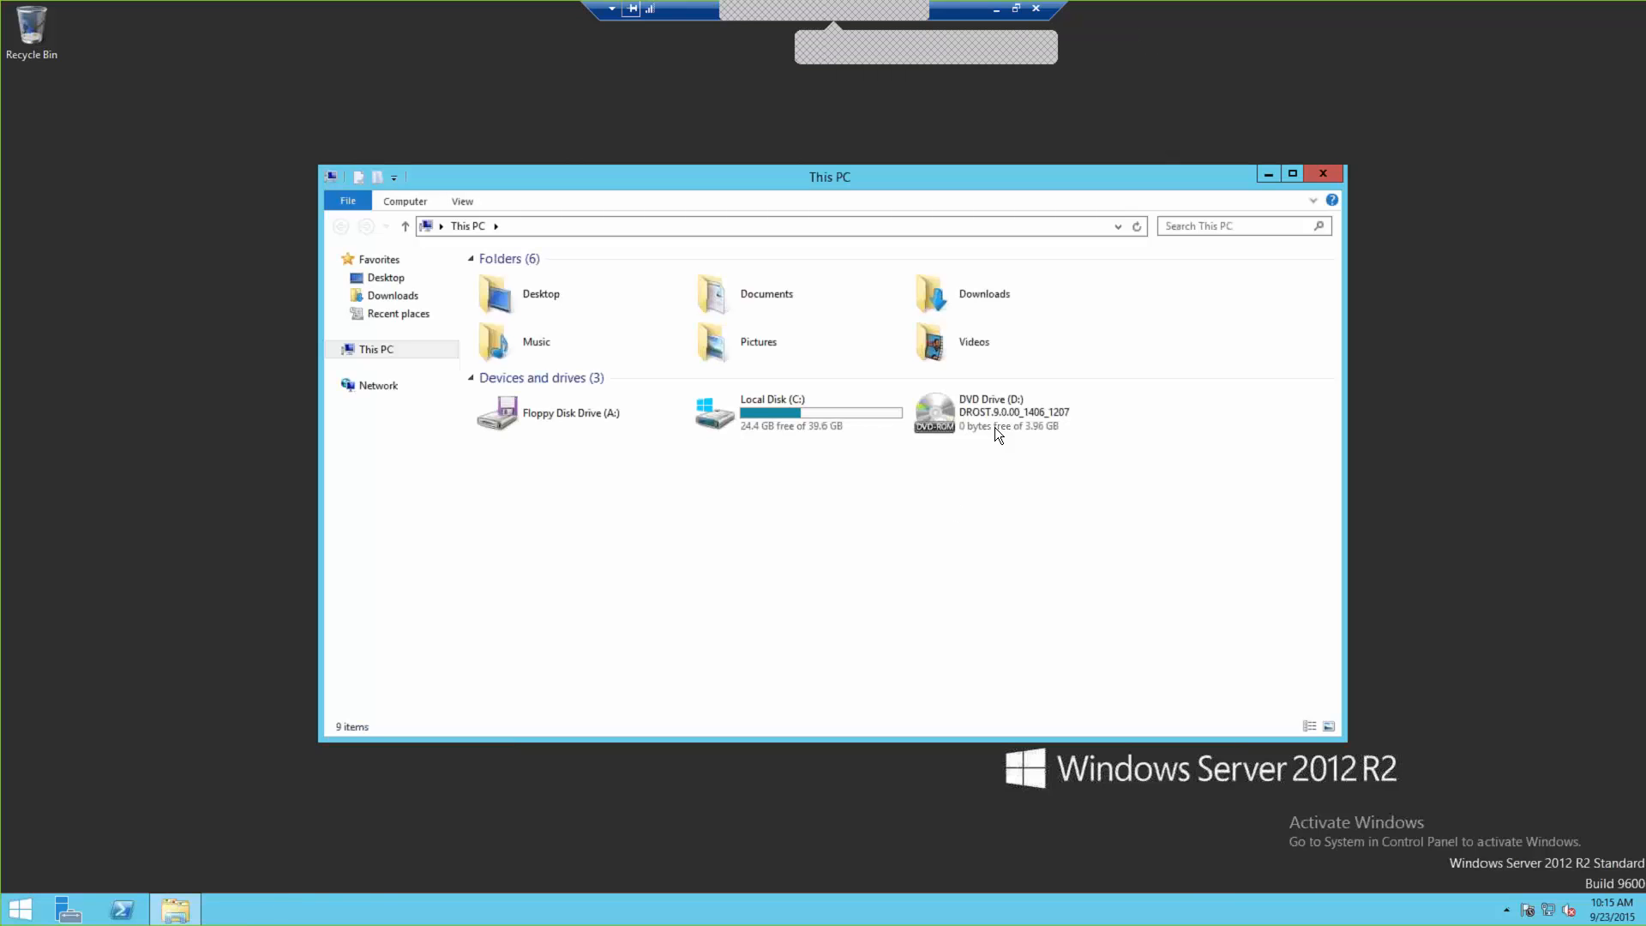
# Step: Run the setup program from the DVD's Setup_files\components\ctm folder to start the Control-M/Server 9.0.00 installer
pyautogui.doubleClick(993, 424)
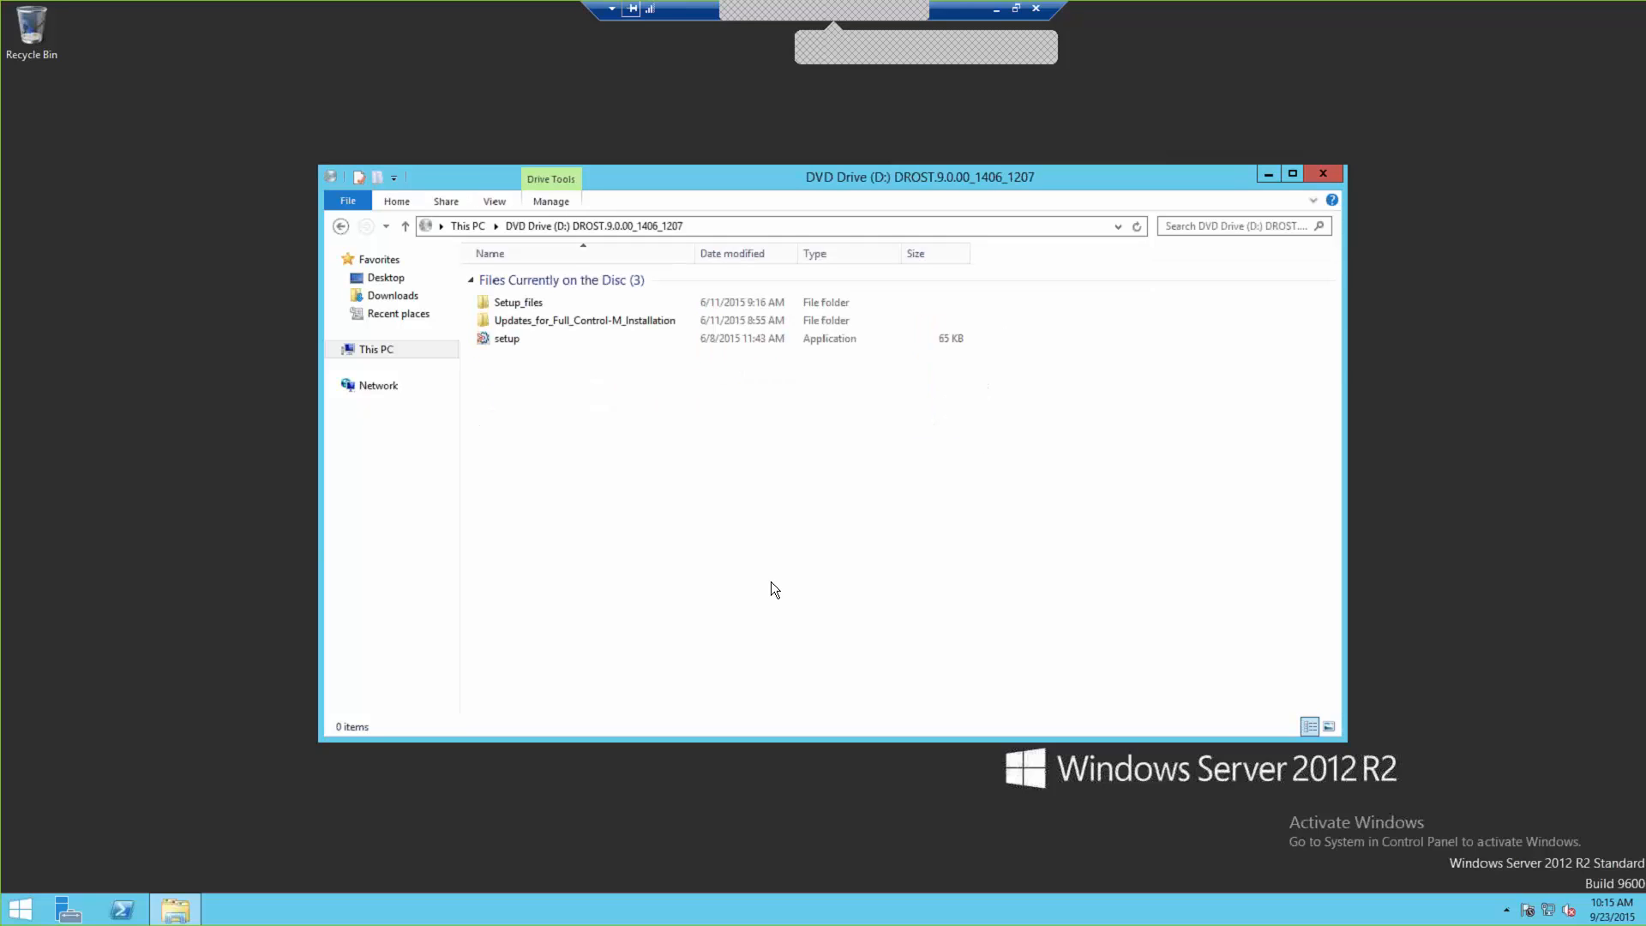
pyautogui.doubleClick(518, 302)
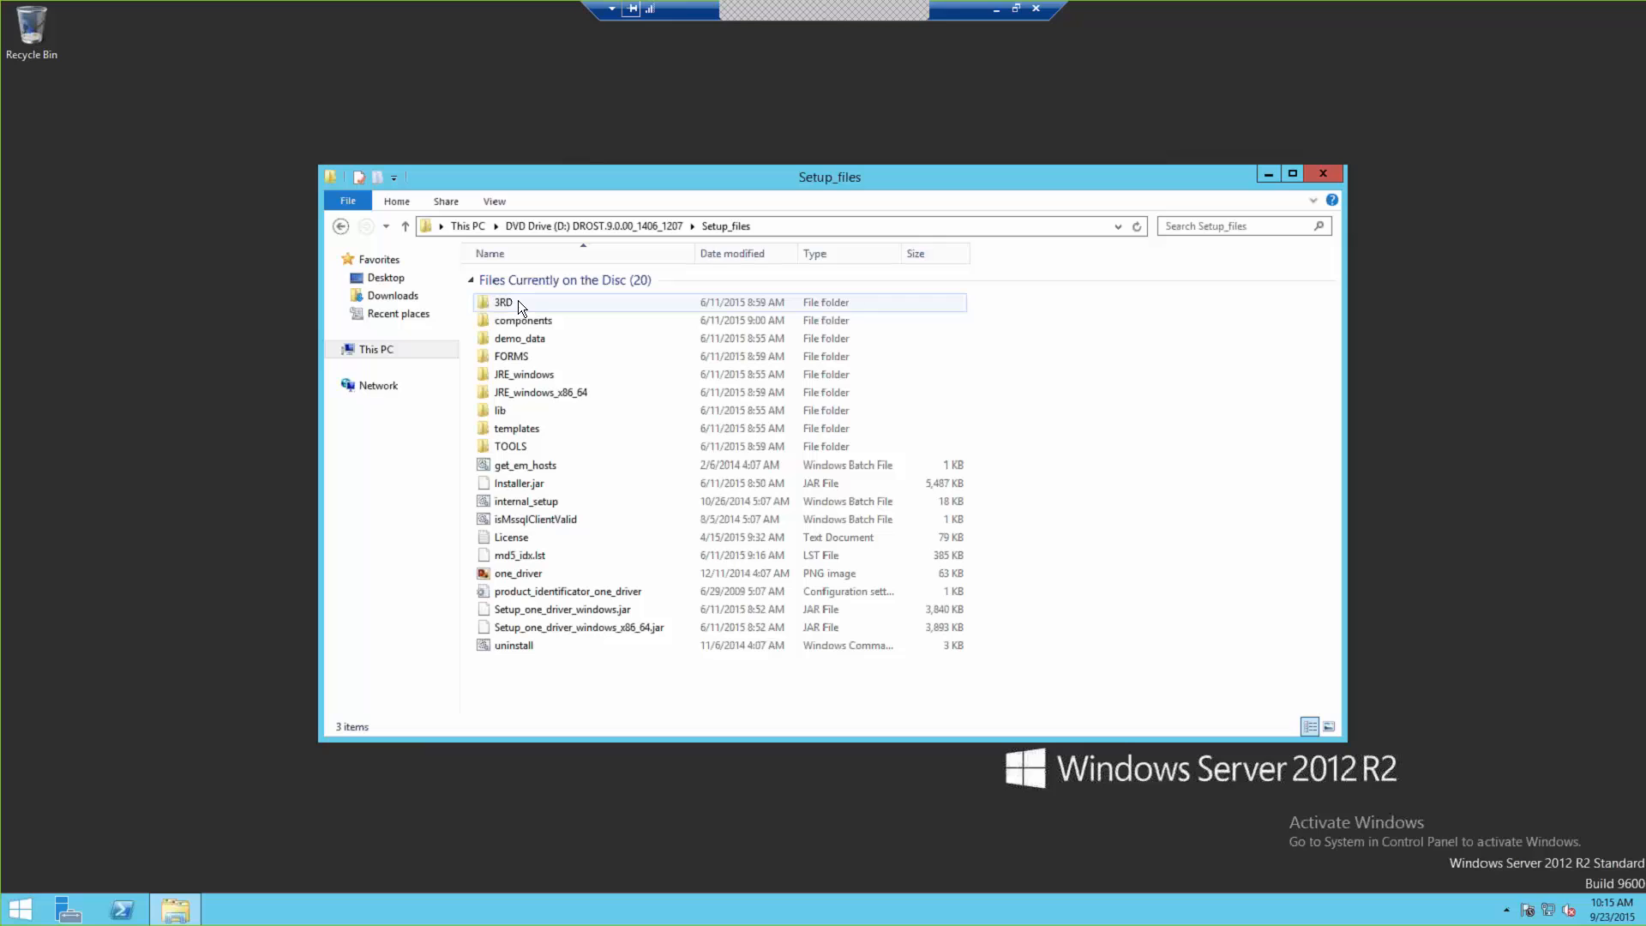
pyautogui.doubleClick(530, 321)
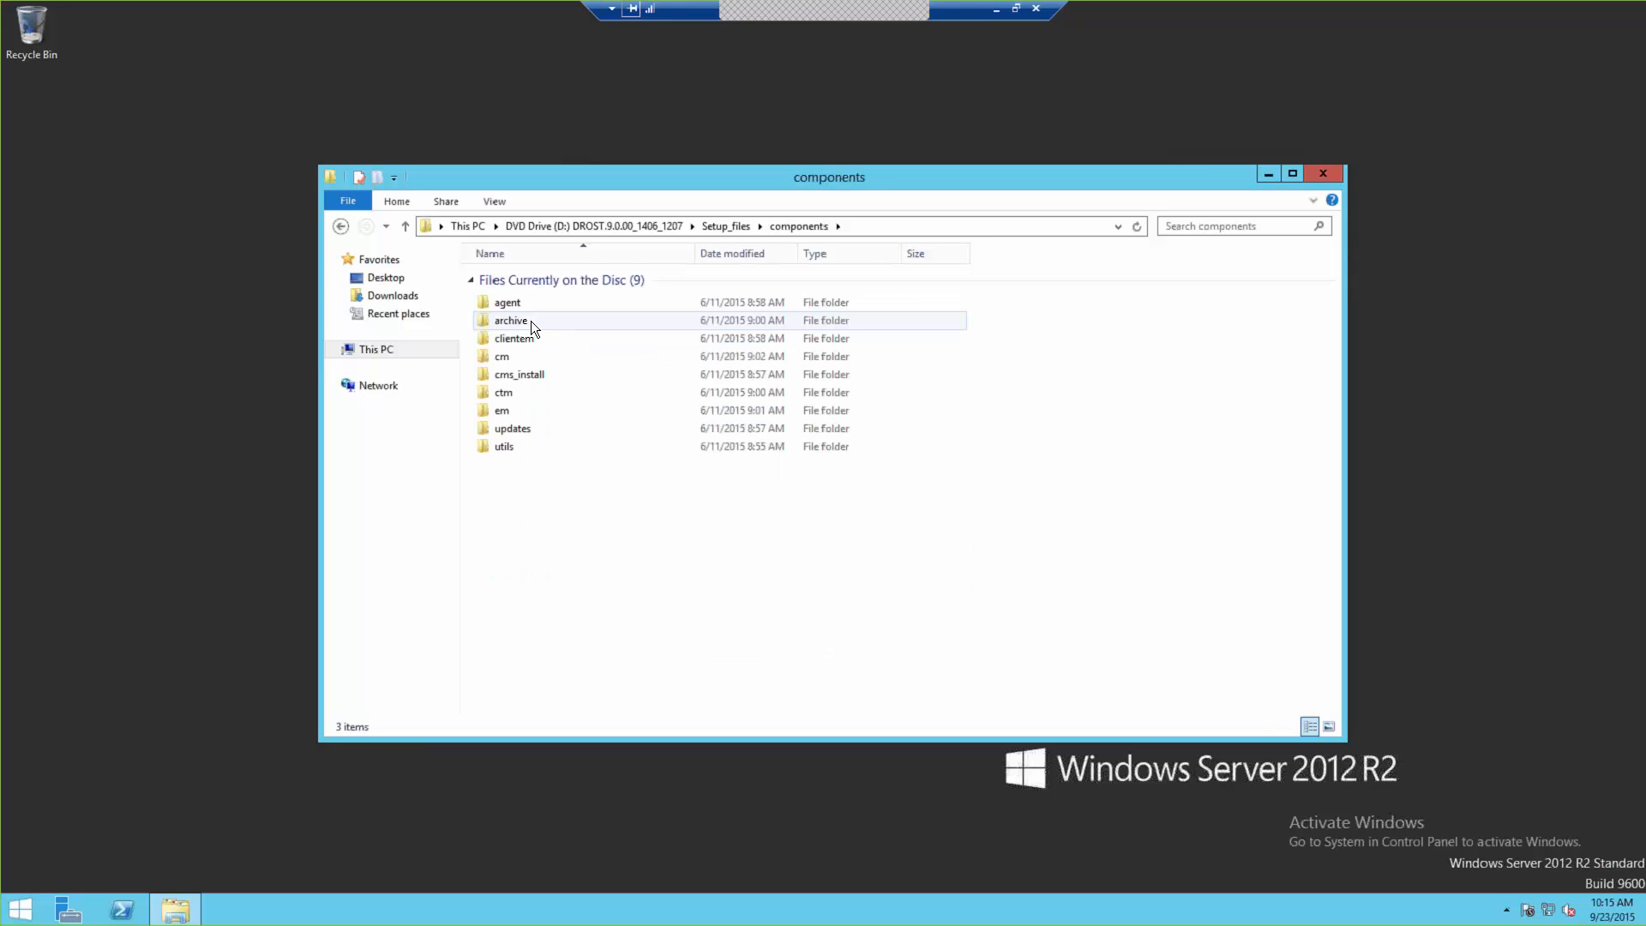
pyautogui.doubleClick(503, 394)
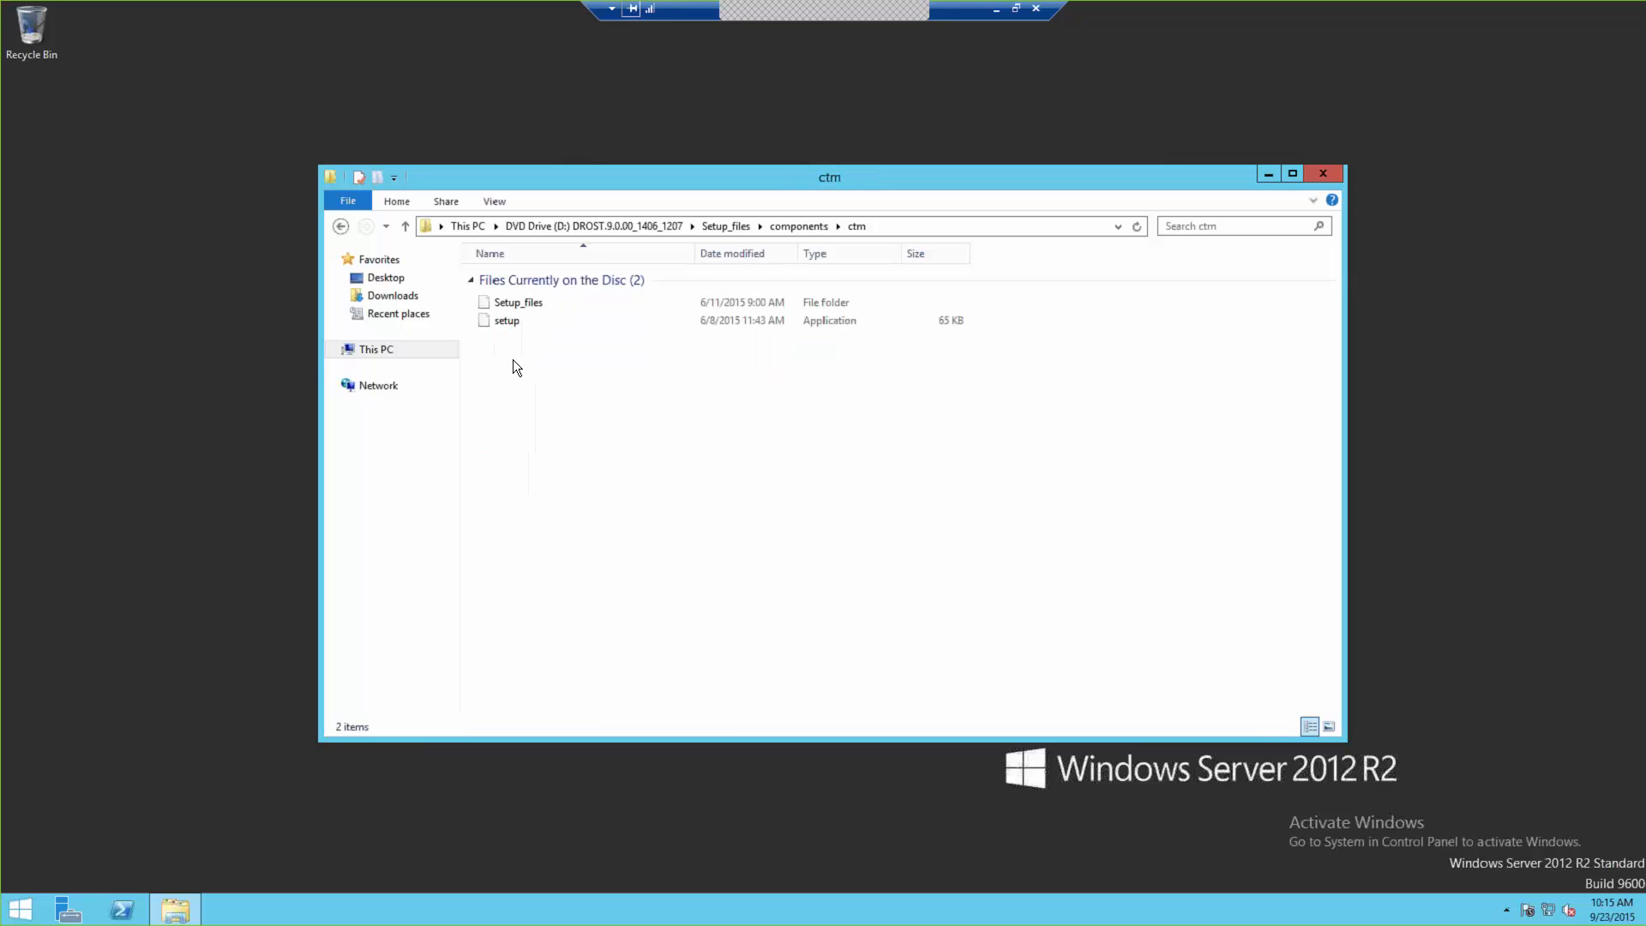
pyautogui.click(507, 322)
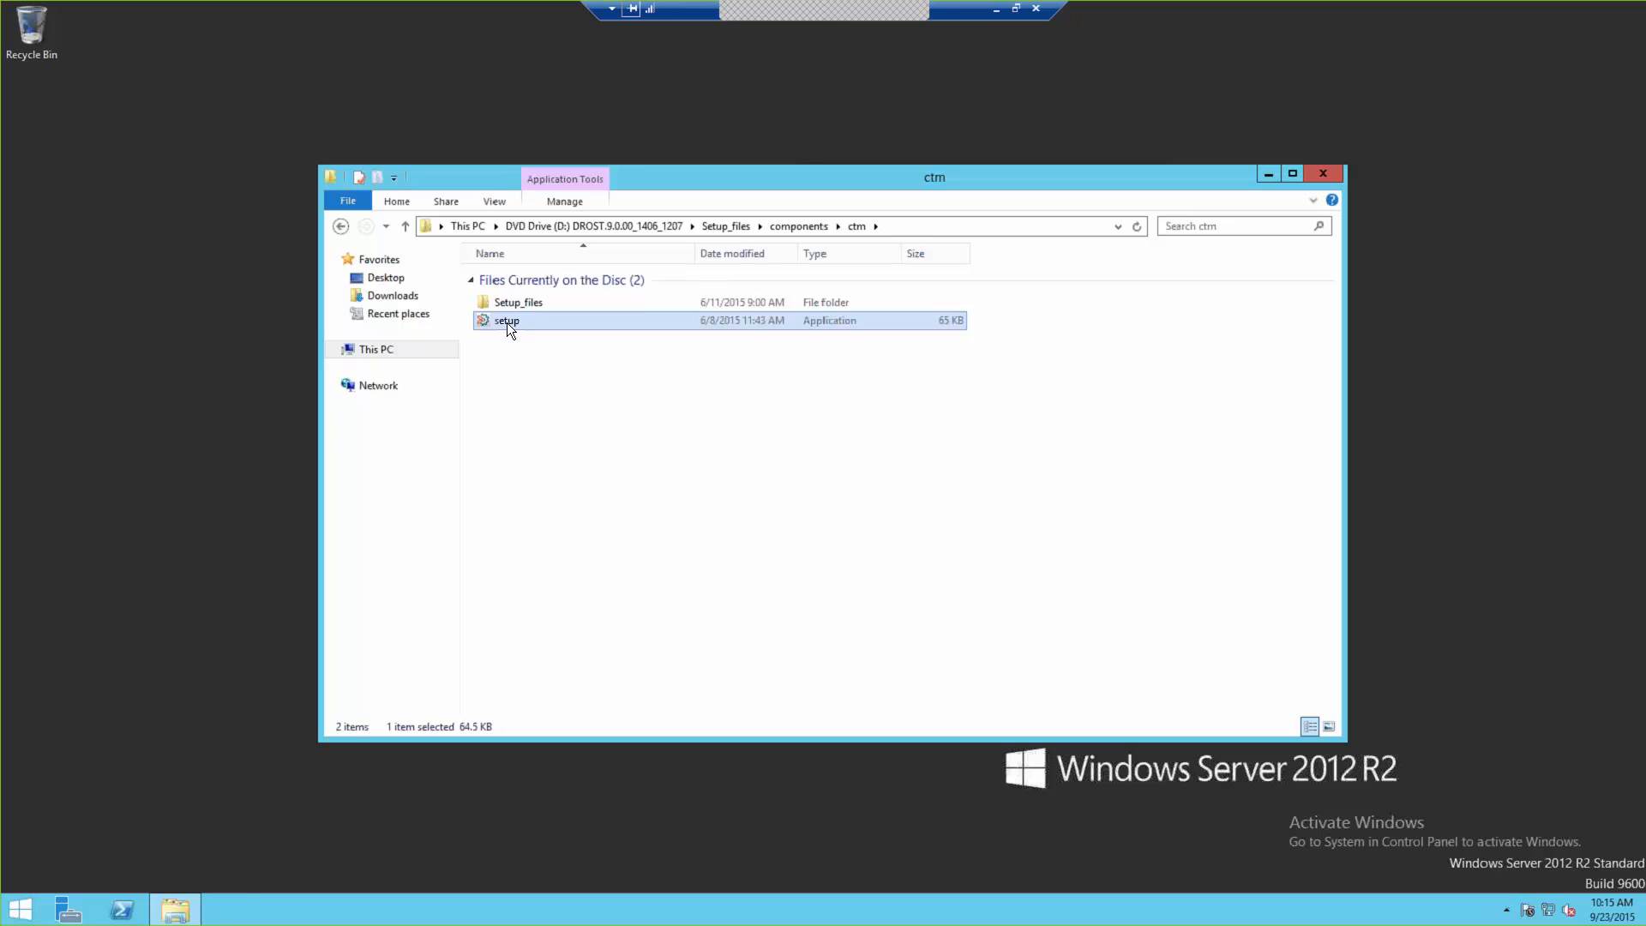
pyautogui.doubleClick(507, 323)
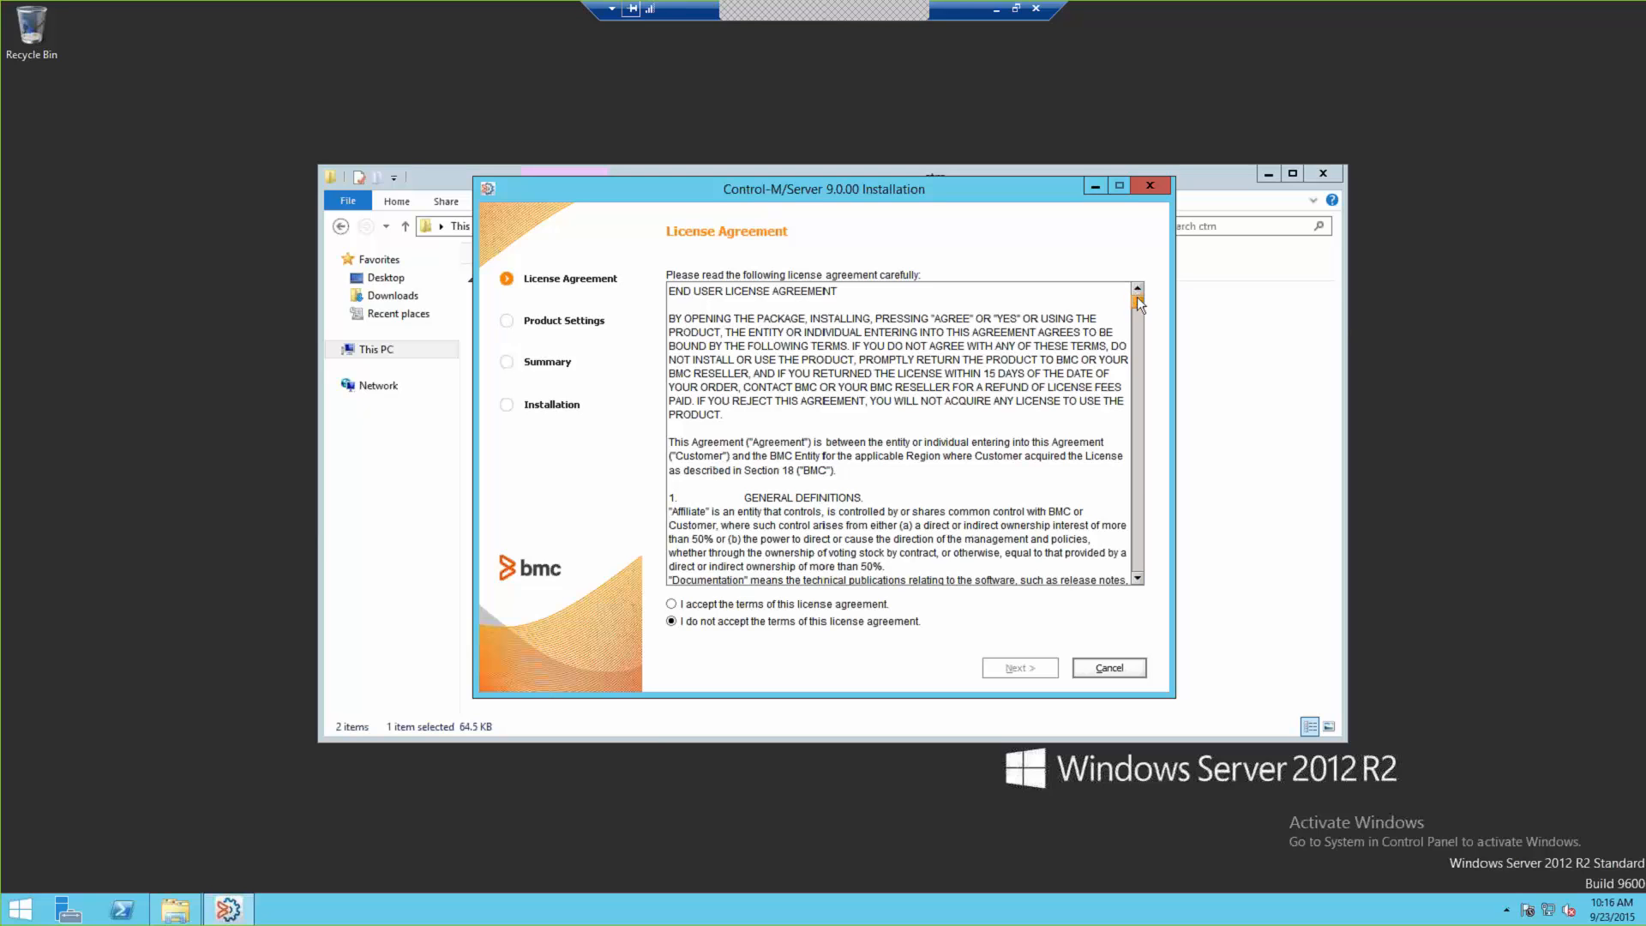
# Step: Scroll through the license agreement, accept its terms and continue
pyautogui.moveTo(1137, 296); pyautogui.dragTo(1135, 581)
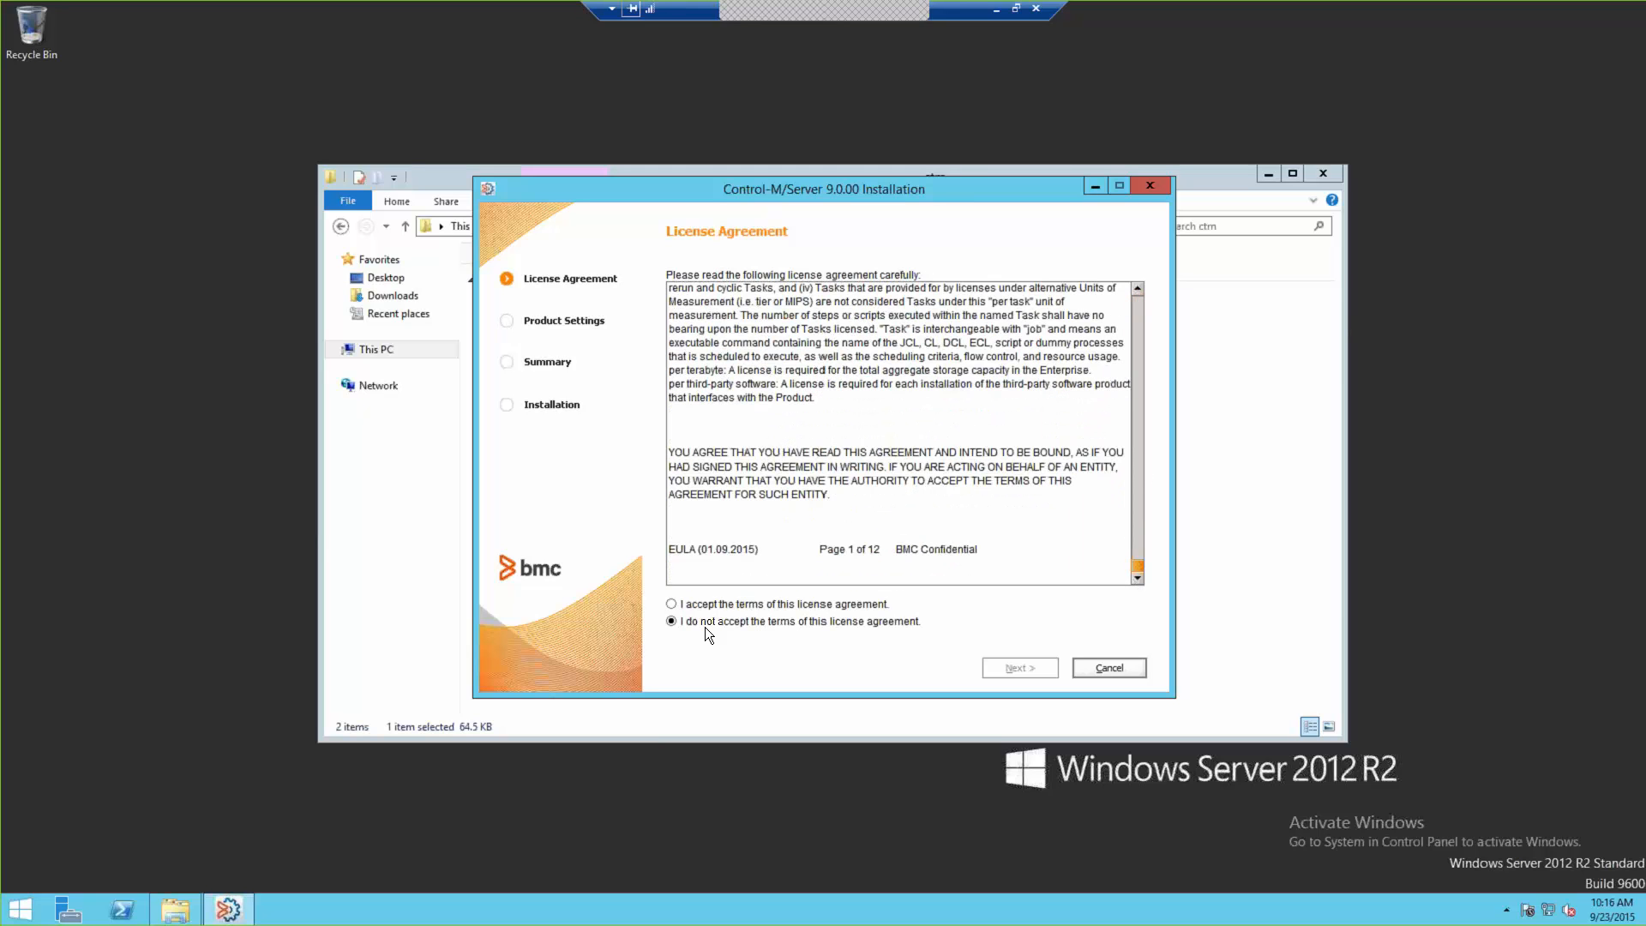
pyautogui.click(738, 604)
pyautogui.click(1043, 669)
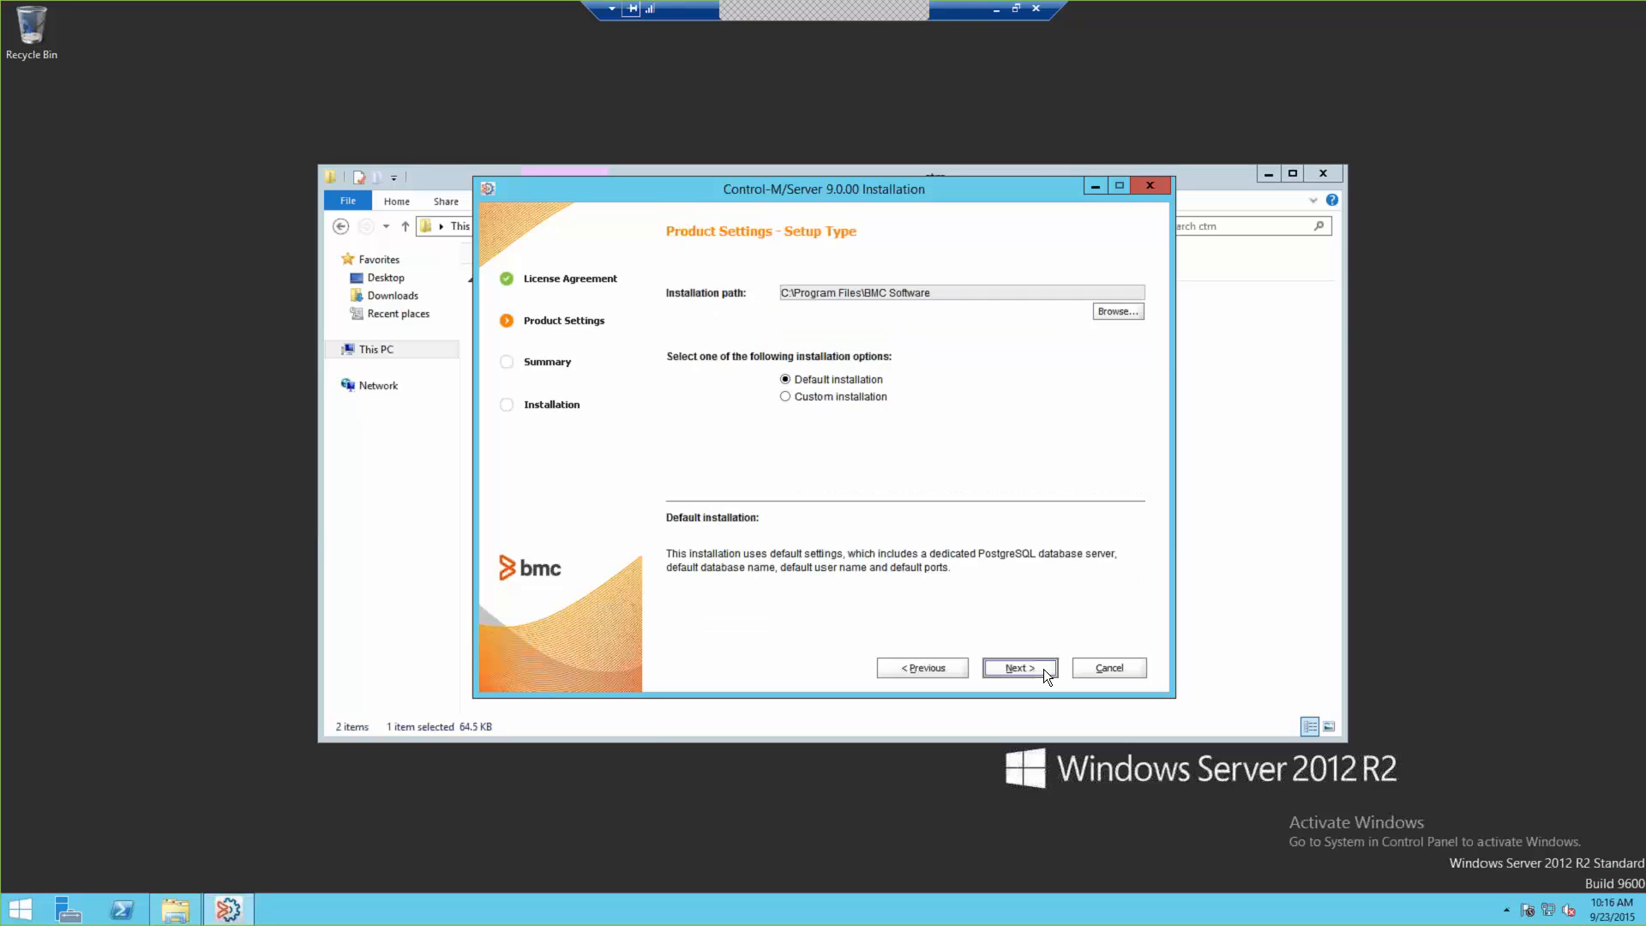
# Step: Choose a custom installation with PostgreSQL as the database server
pyautogui.click(812, 401)
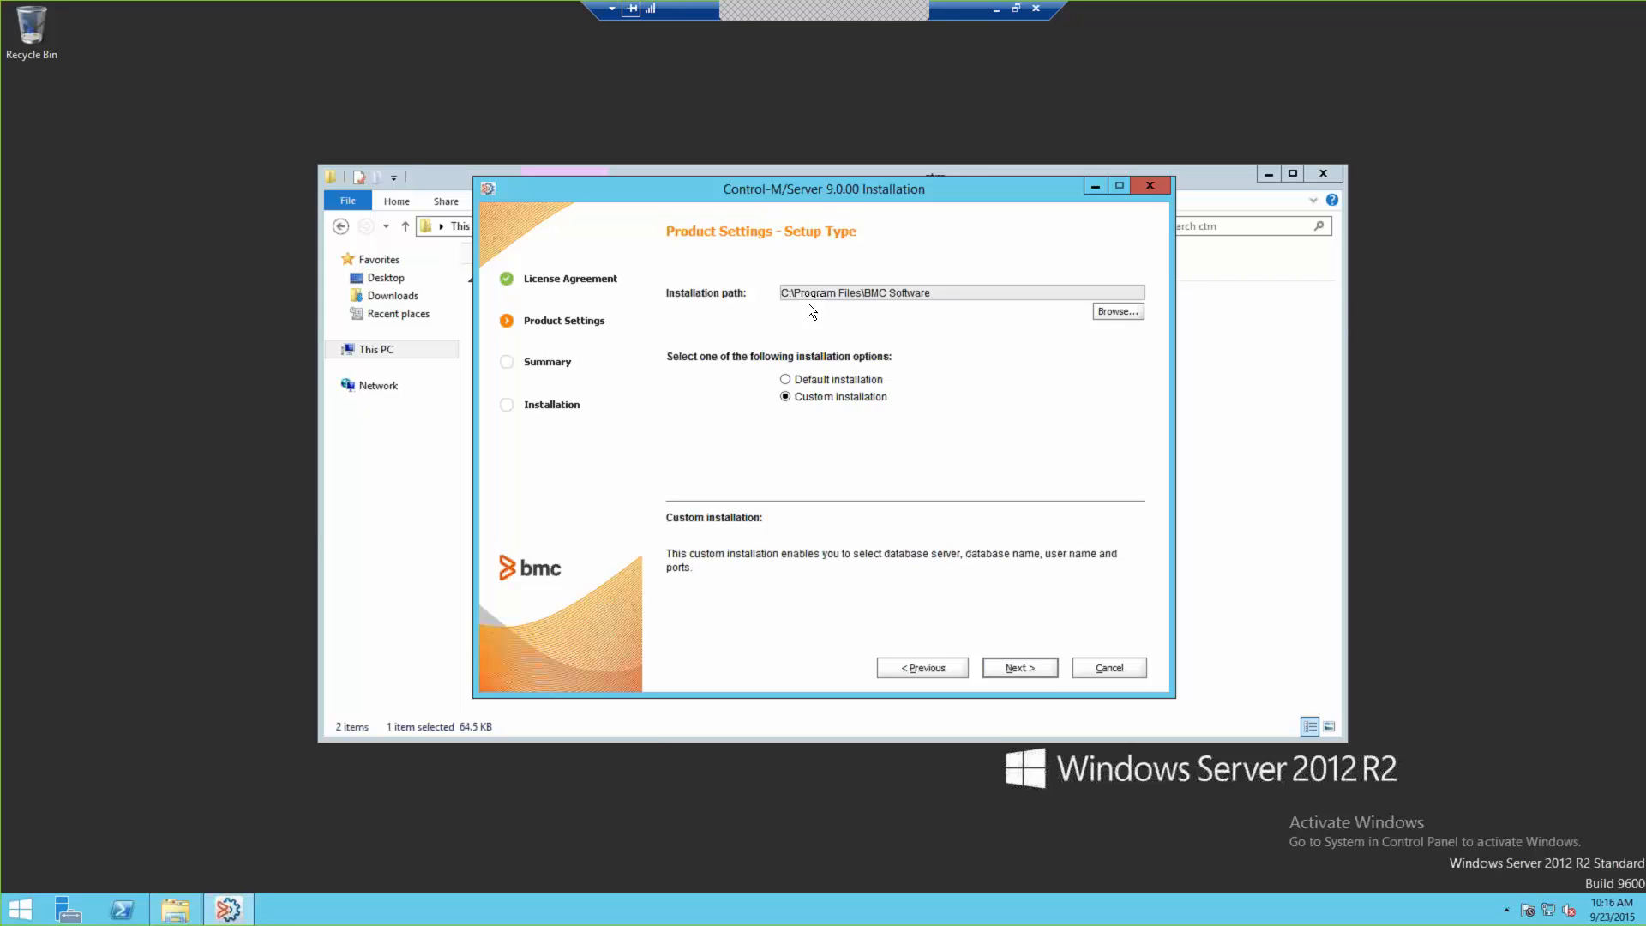
pyautogui.click(1001, 671)
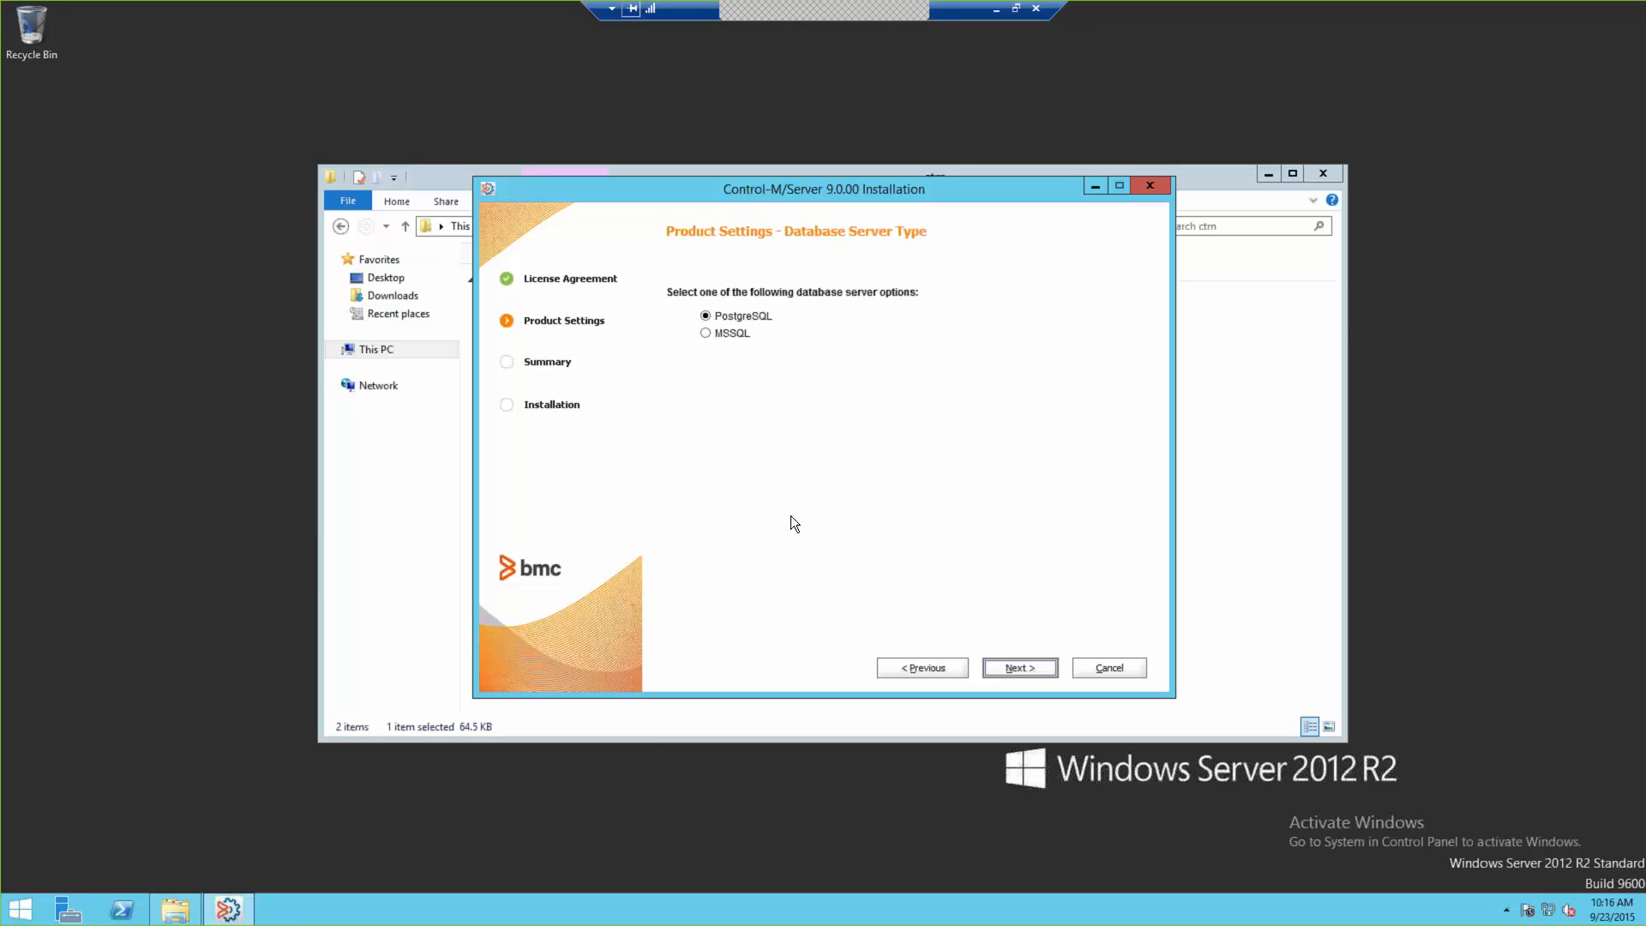
pyautogui.click(755, 317)
pyautogui.click(1010, 660)
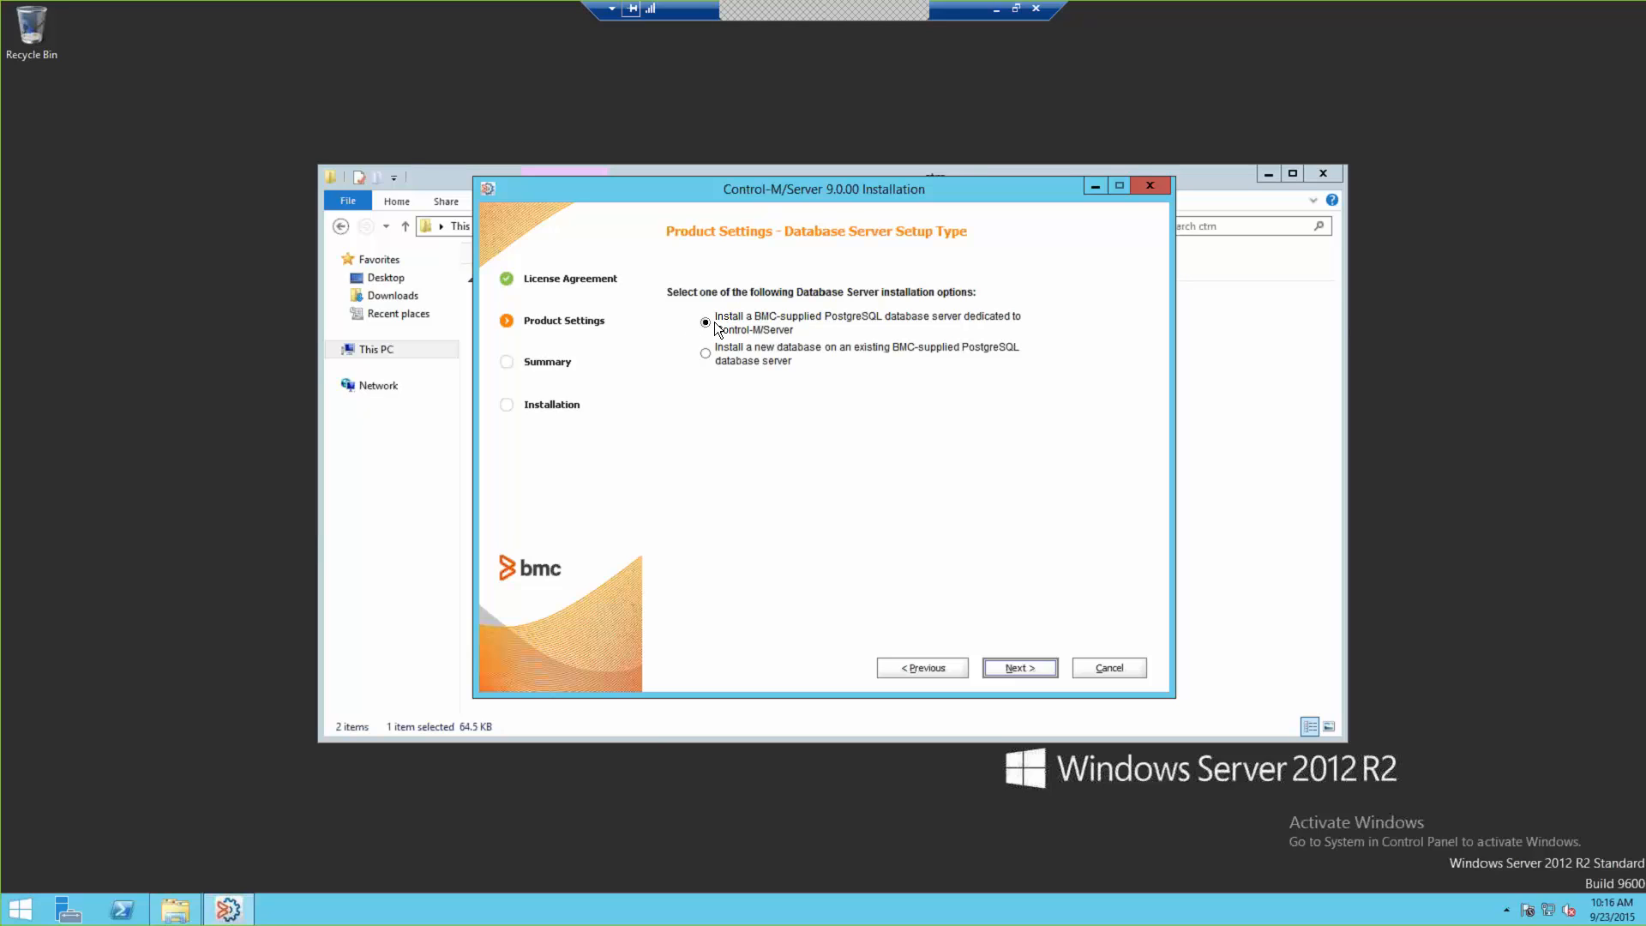
# Step: Keep the dedicated BMC-supplied PostgreSQL server and the default host name and port
pyautogui.click(1016, 668)
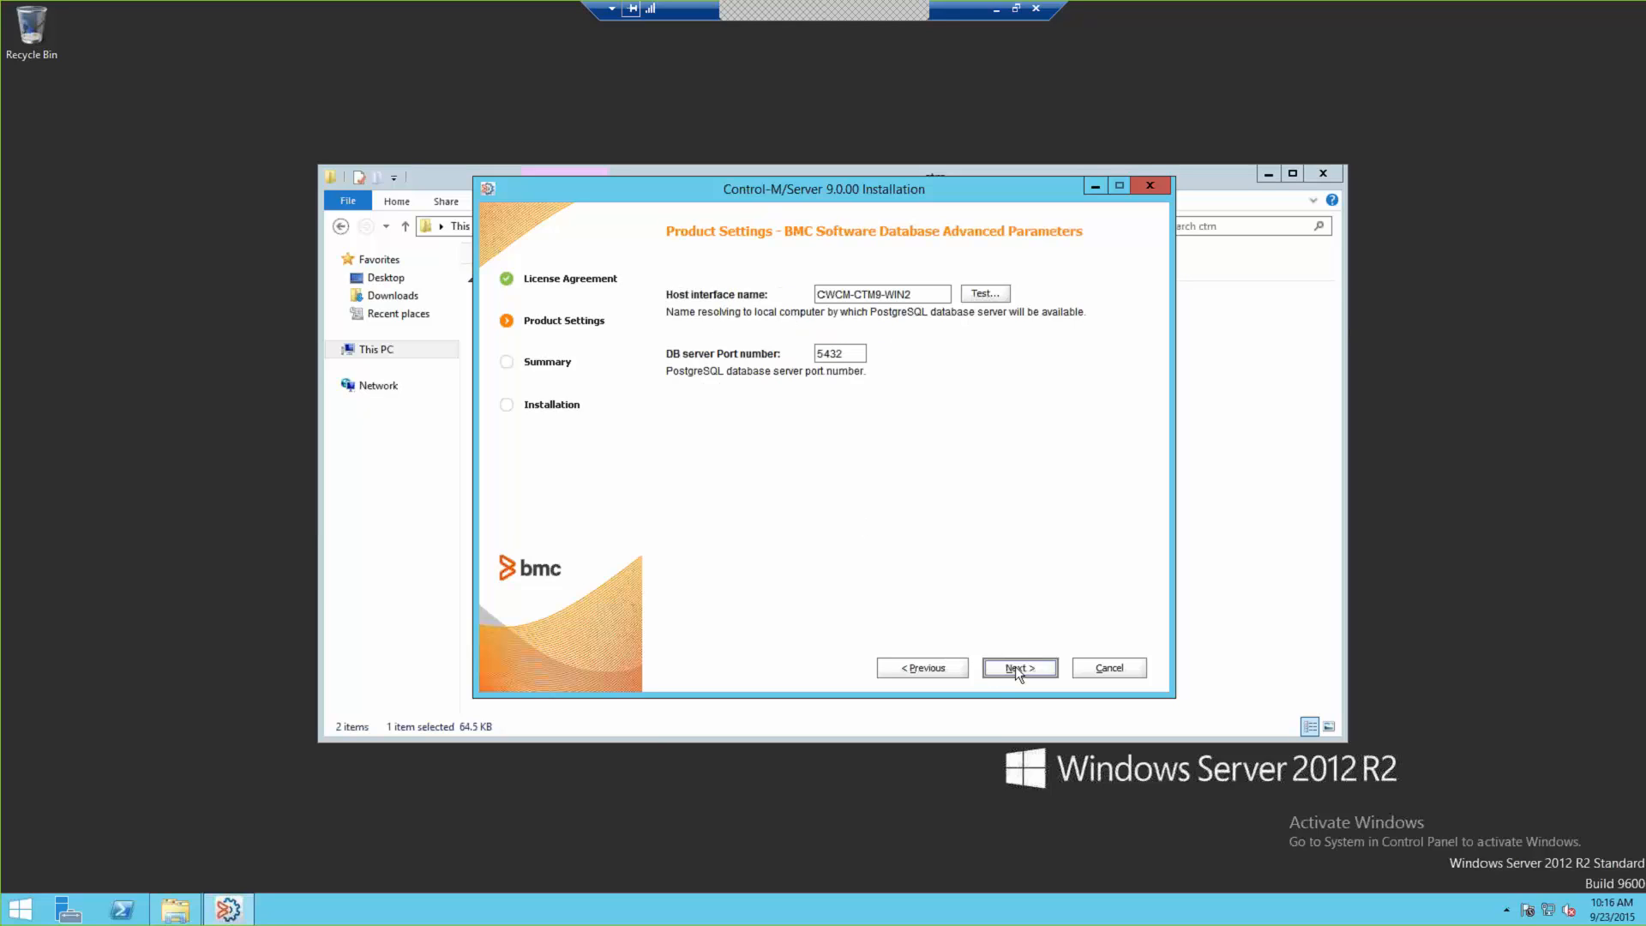
pyautogui.click(928, 299)
pyautogui.click(1020, 668)
# Step: Enter the database owner password and the postgres admin password with its confirmation
pyautogui.click(927, 364)
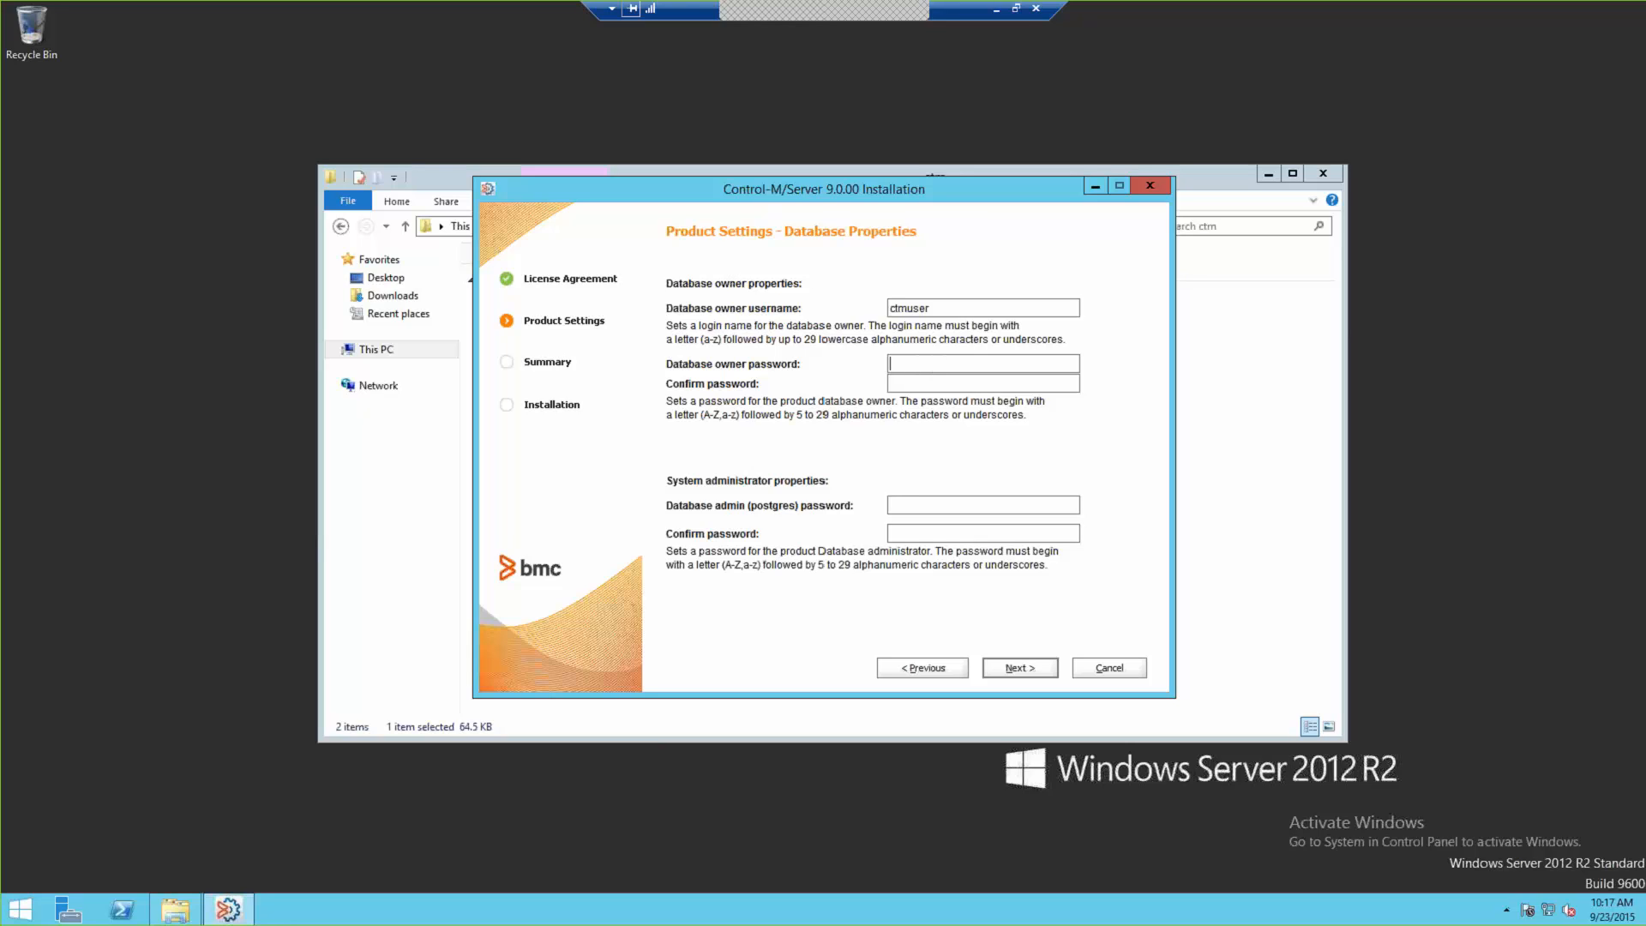
pyautogui.write('*************')
pyautogui.press('Tab')
pyautogui.write('********')
pyautogui.press('Tab')
pyautogui.write('********')
pyautogui.click(1018, 672)
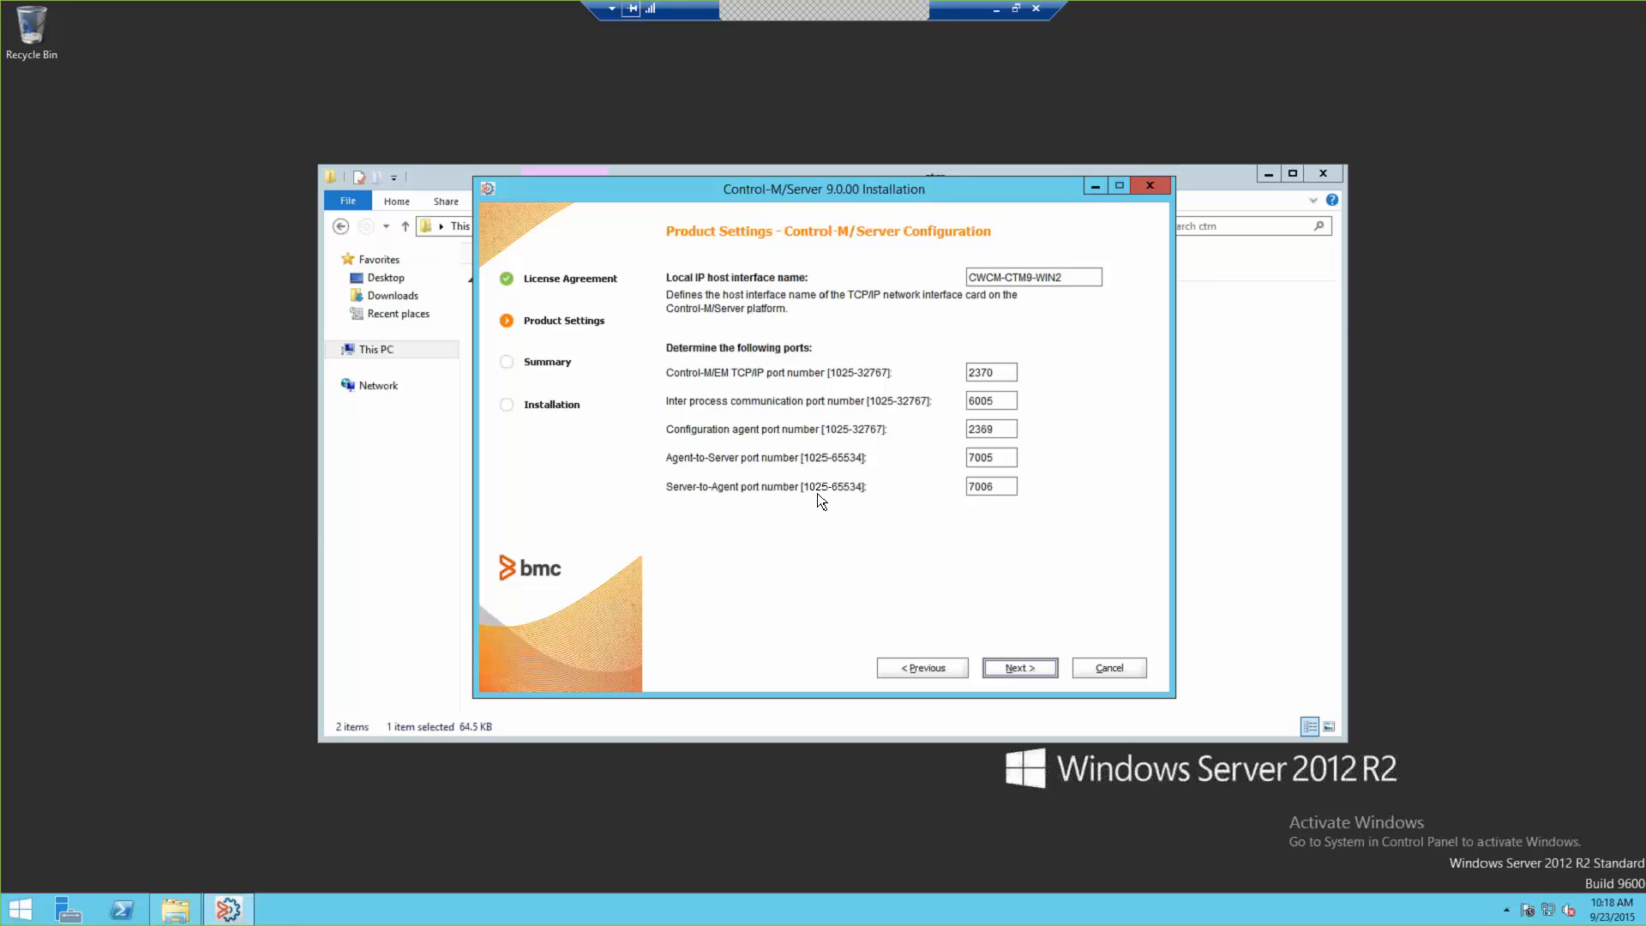
# Step: On the installation summary, generate an automatic installation file but cancel saving it
pyautogui.click(1012, 669)
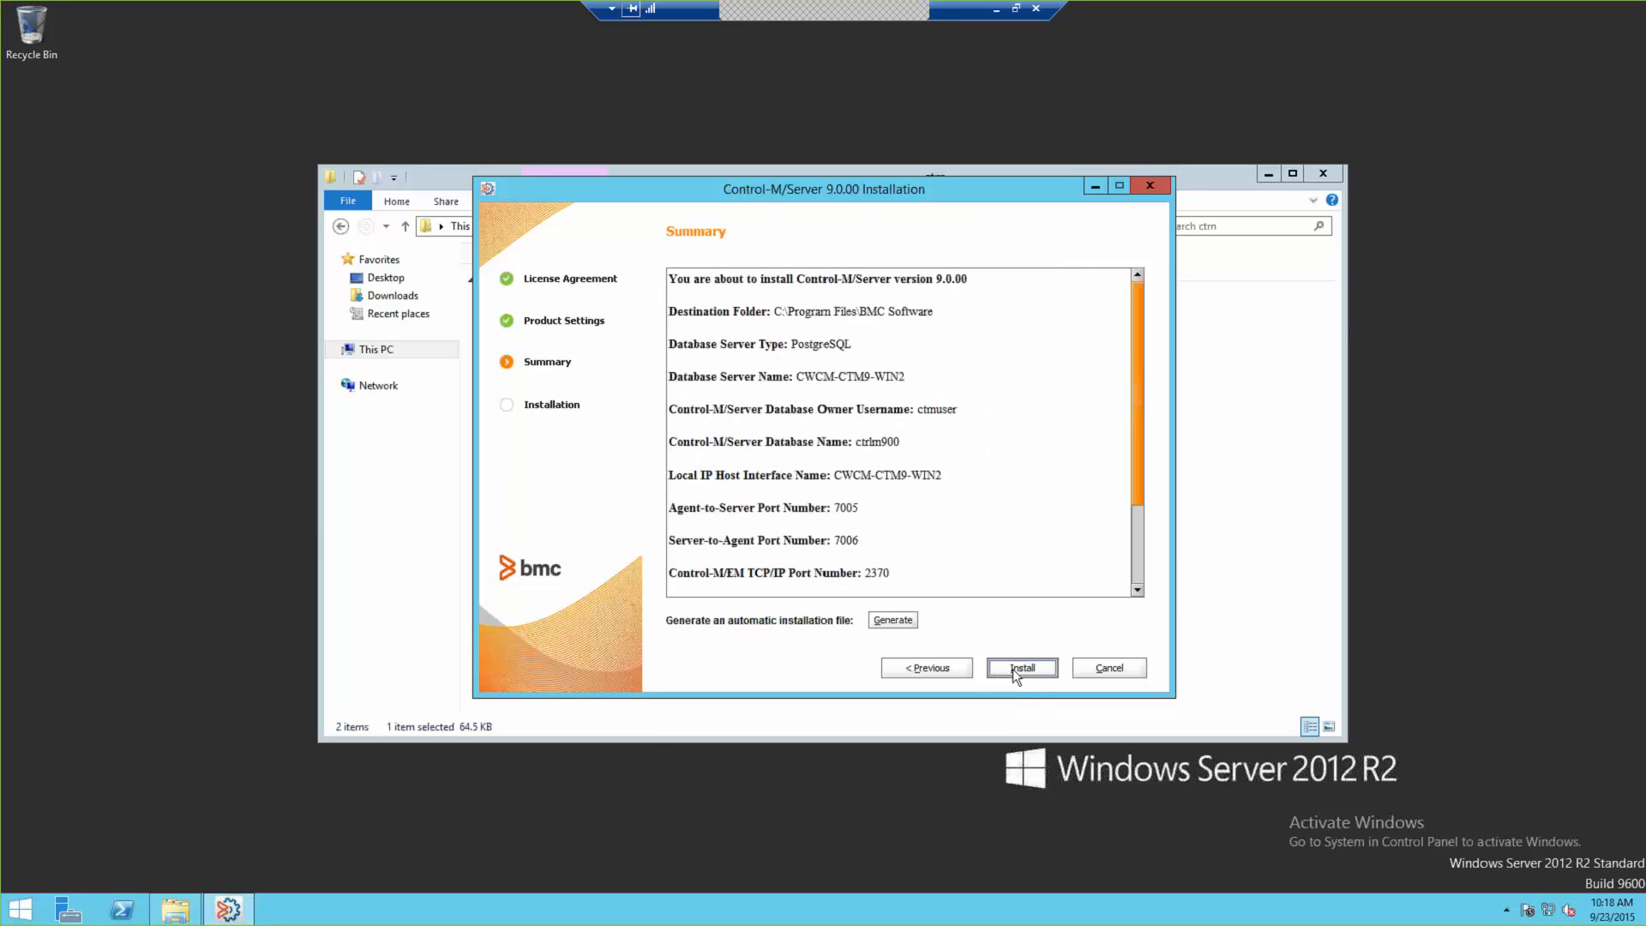
pyautogui.click(1137, 544)
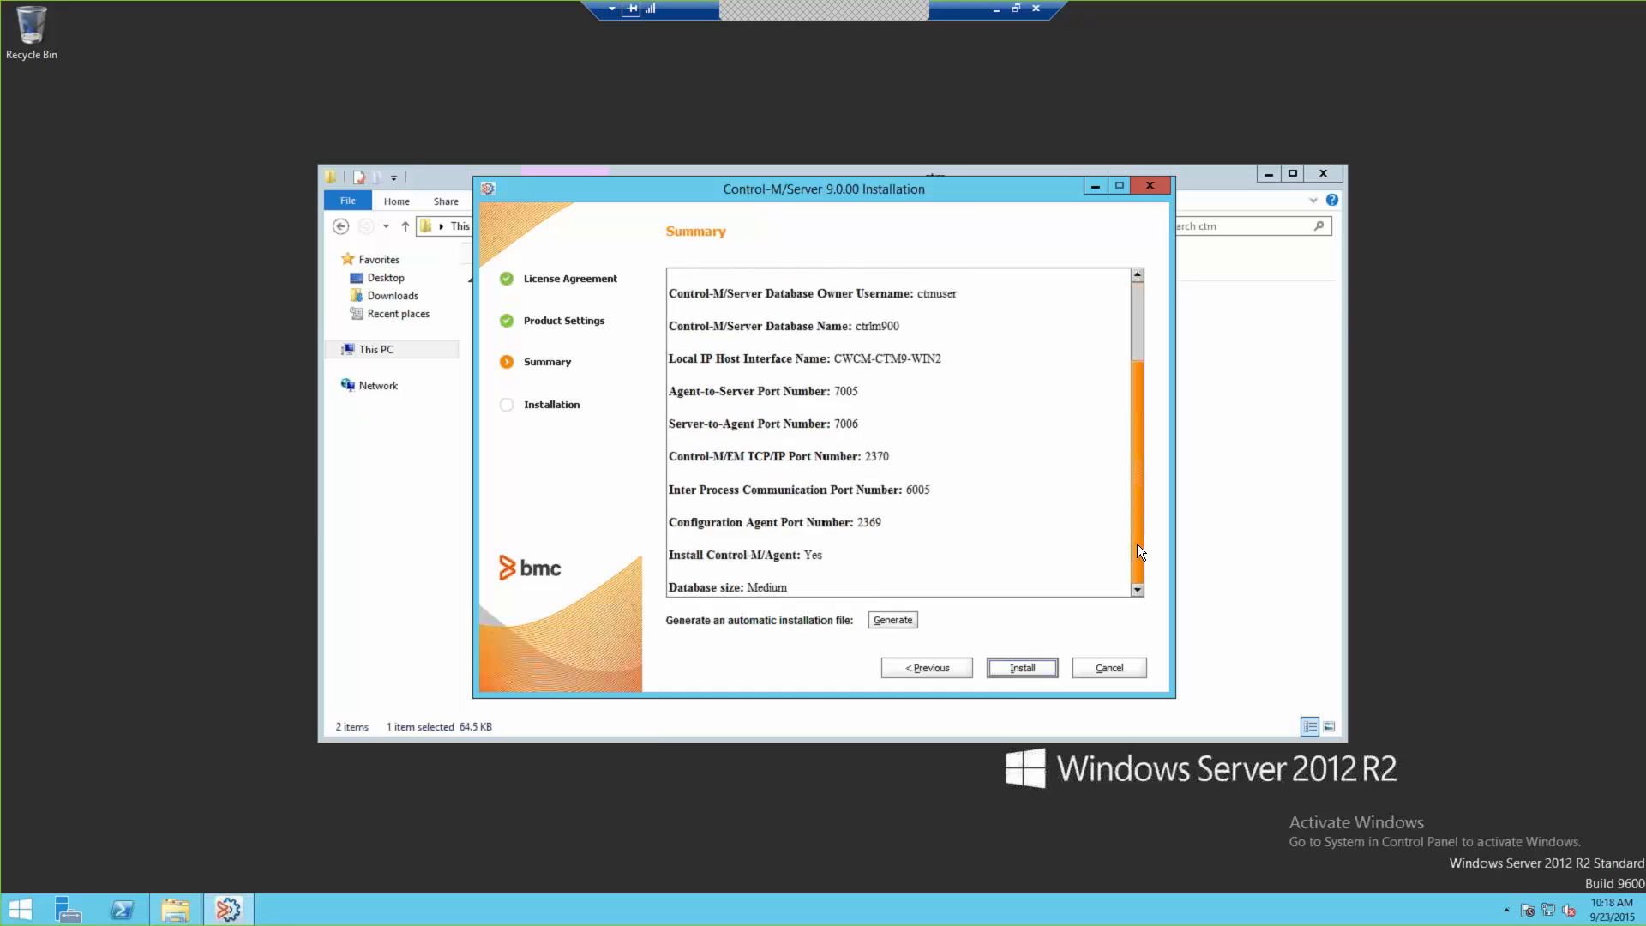
pyautogui.click(893, 620)
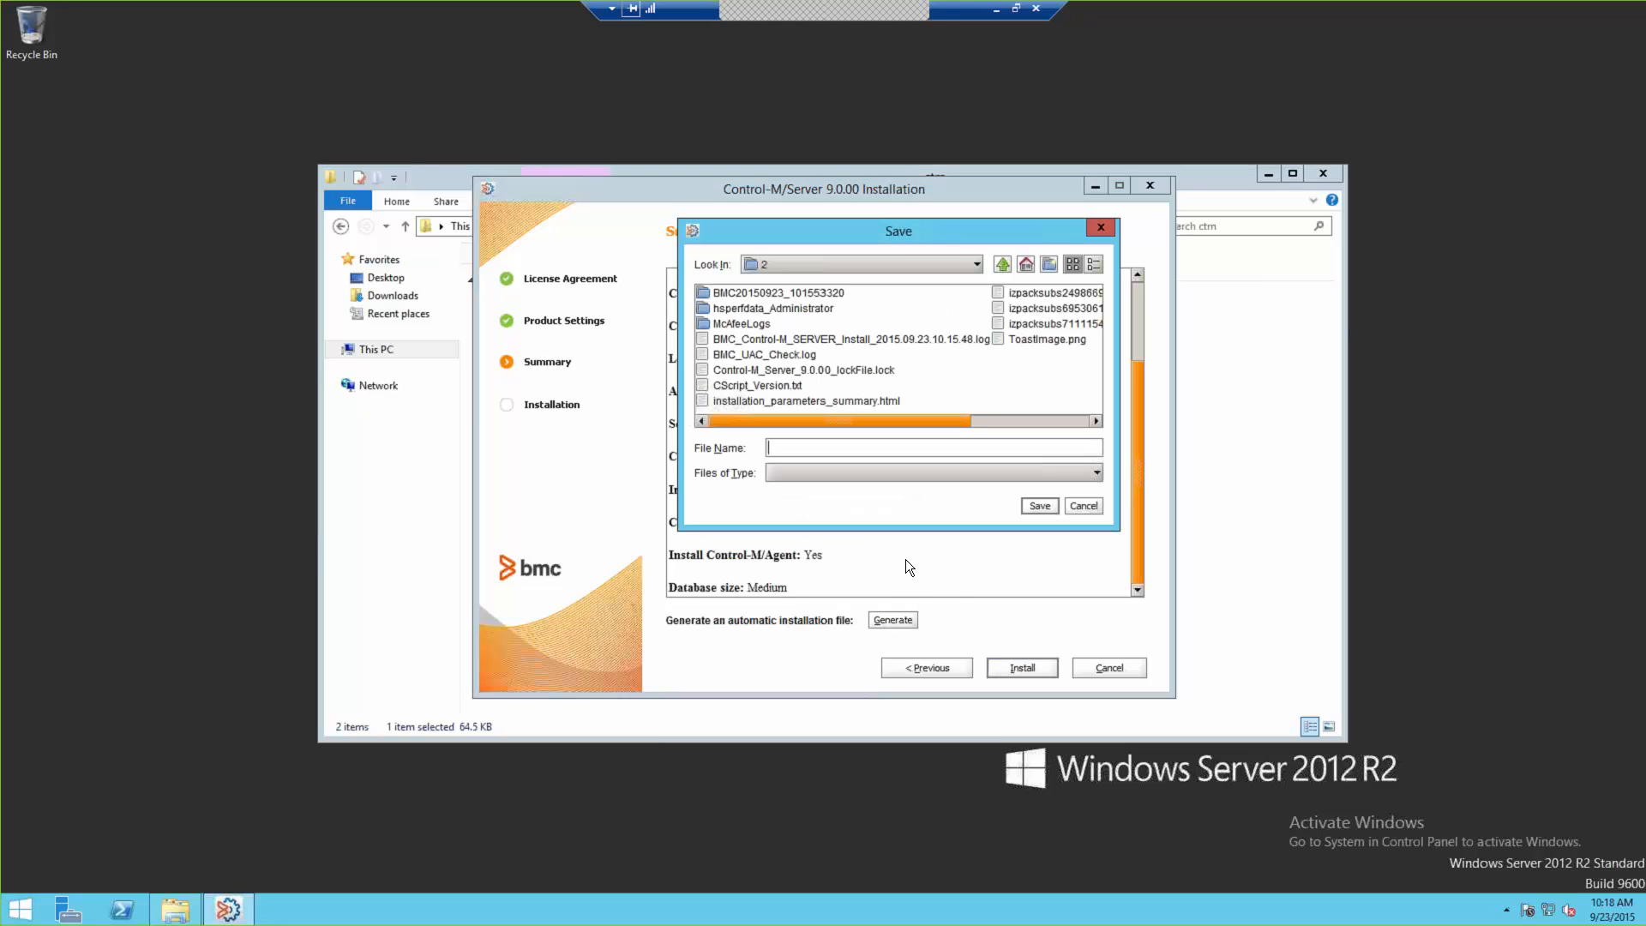
pyautogui.click(1082, 506)
# Step: Start the Control-M/Server installation, close File Explorer and return to the first server
pyautogui.click(1012, 672)
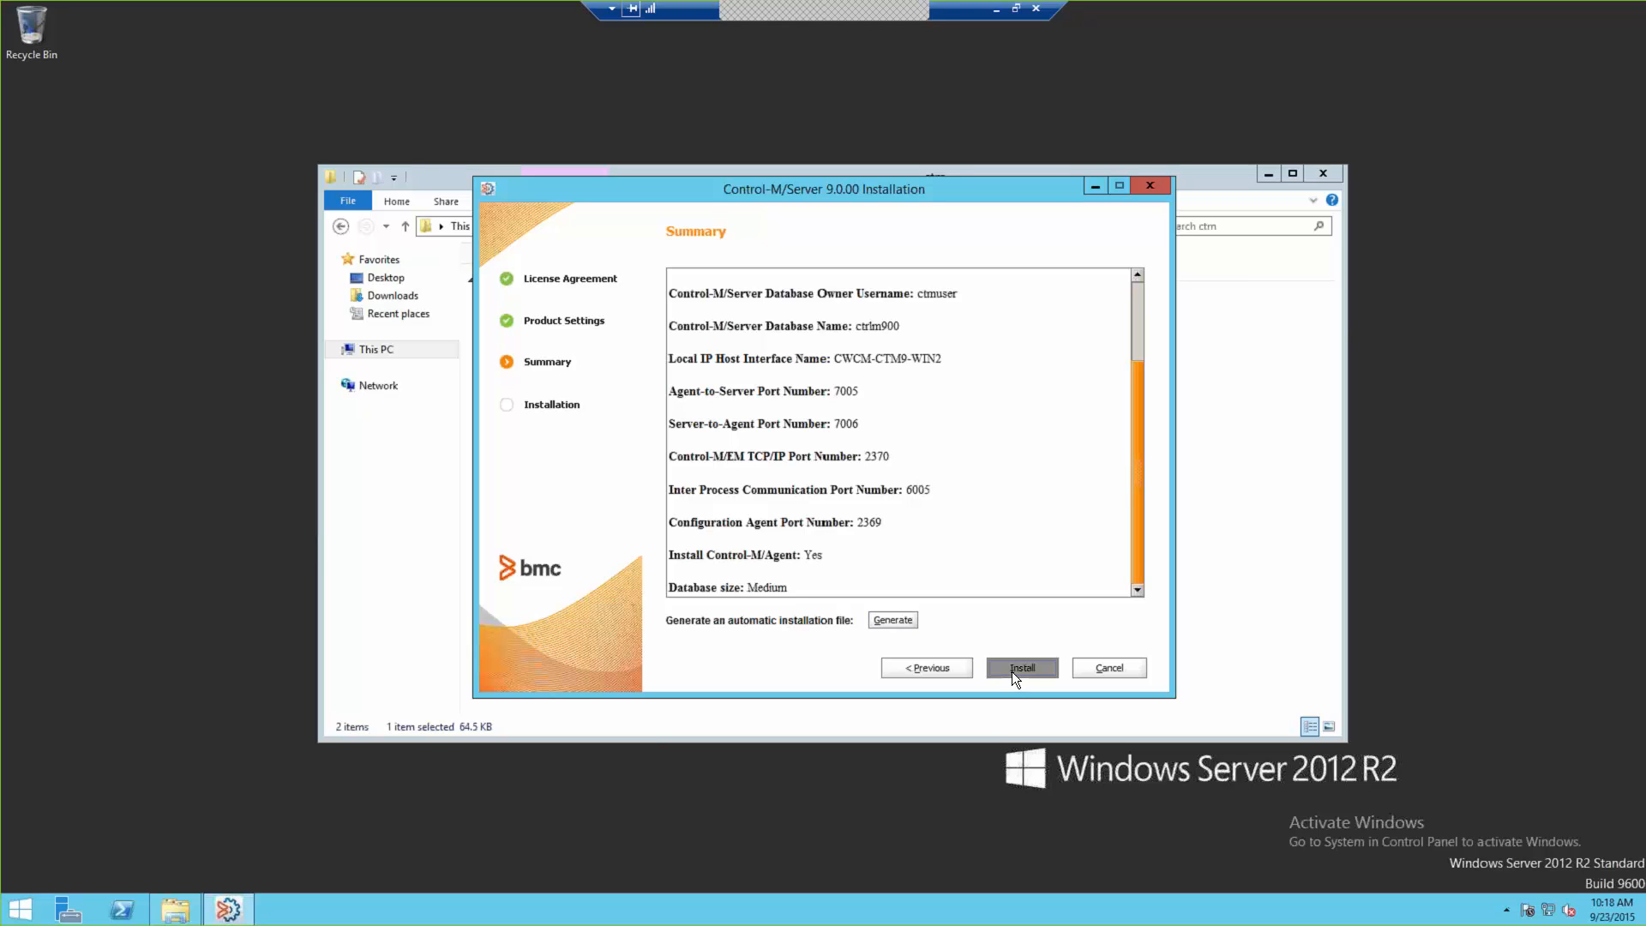
pyautogui.click(1322, 174)
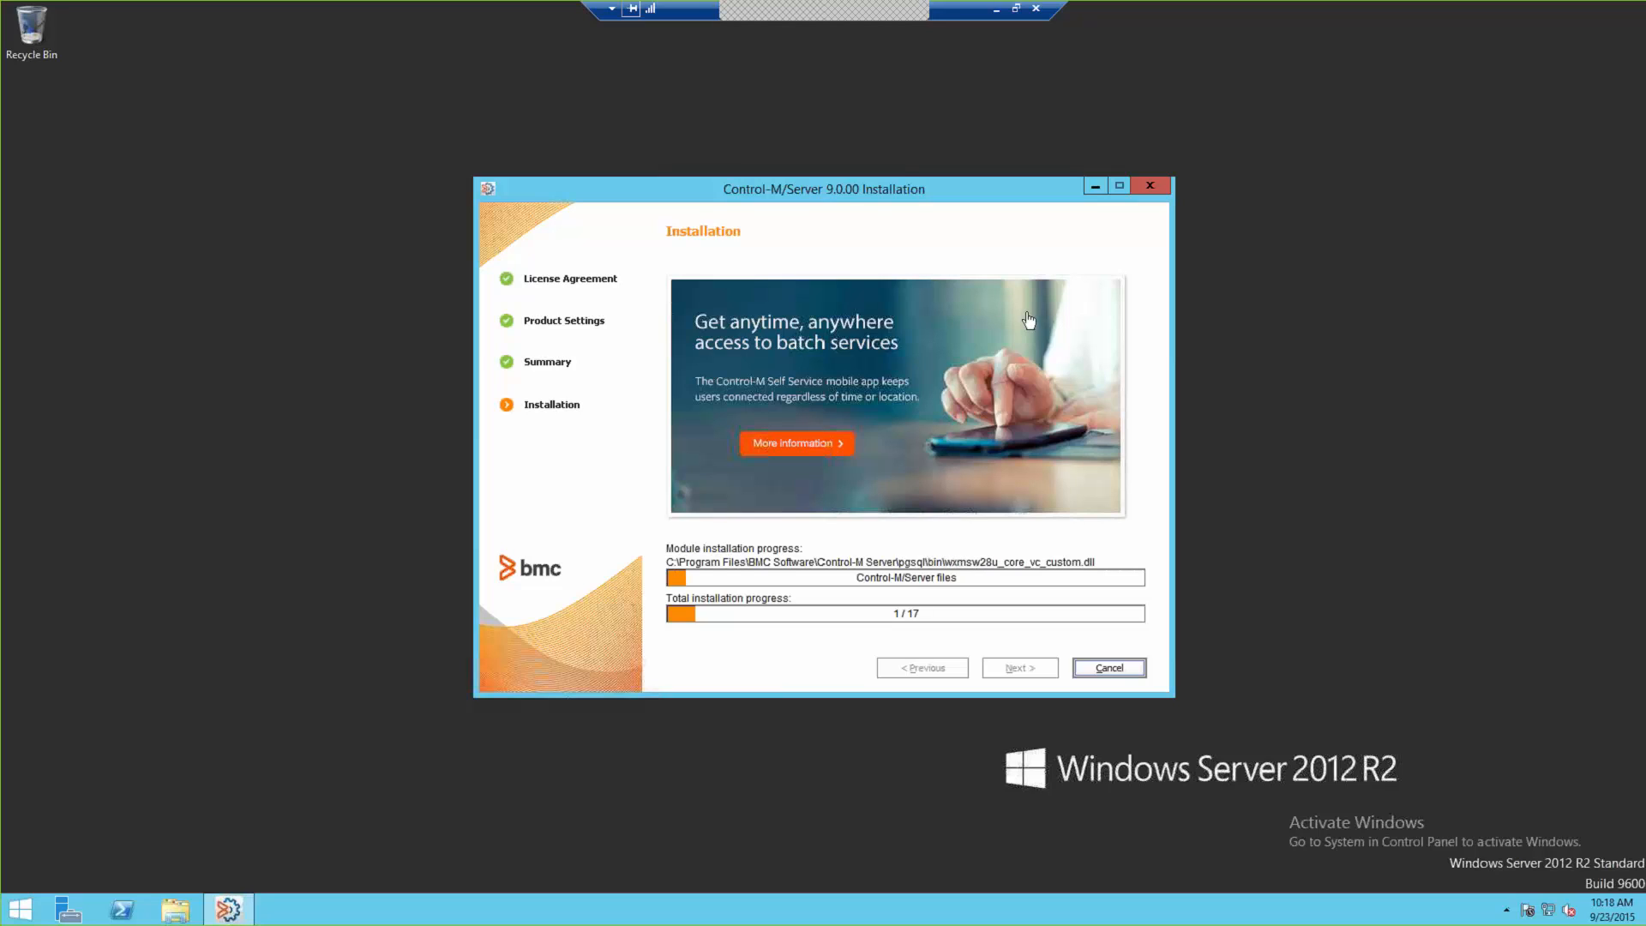
pyautogui.click(995, 10)
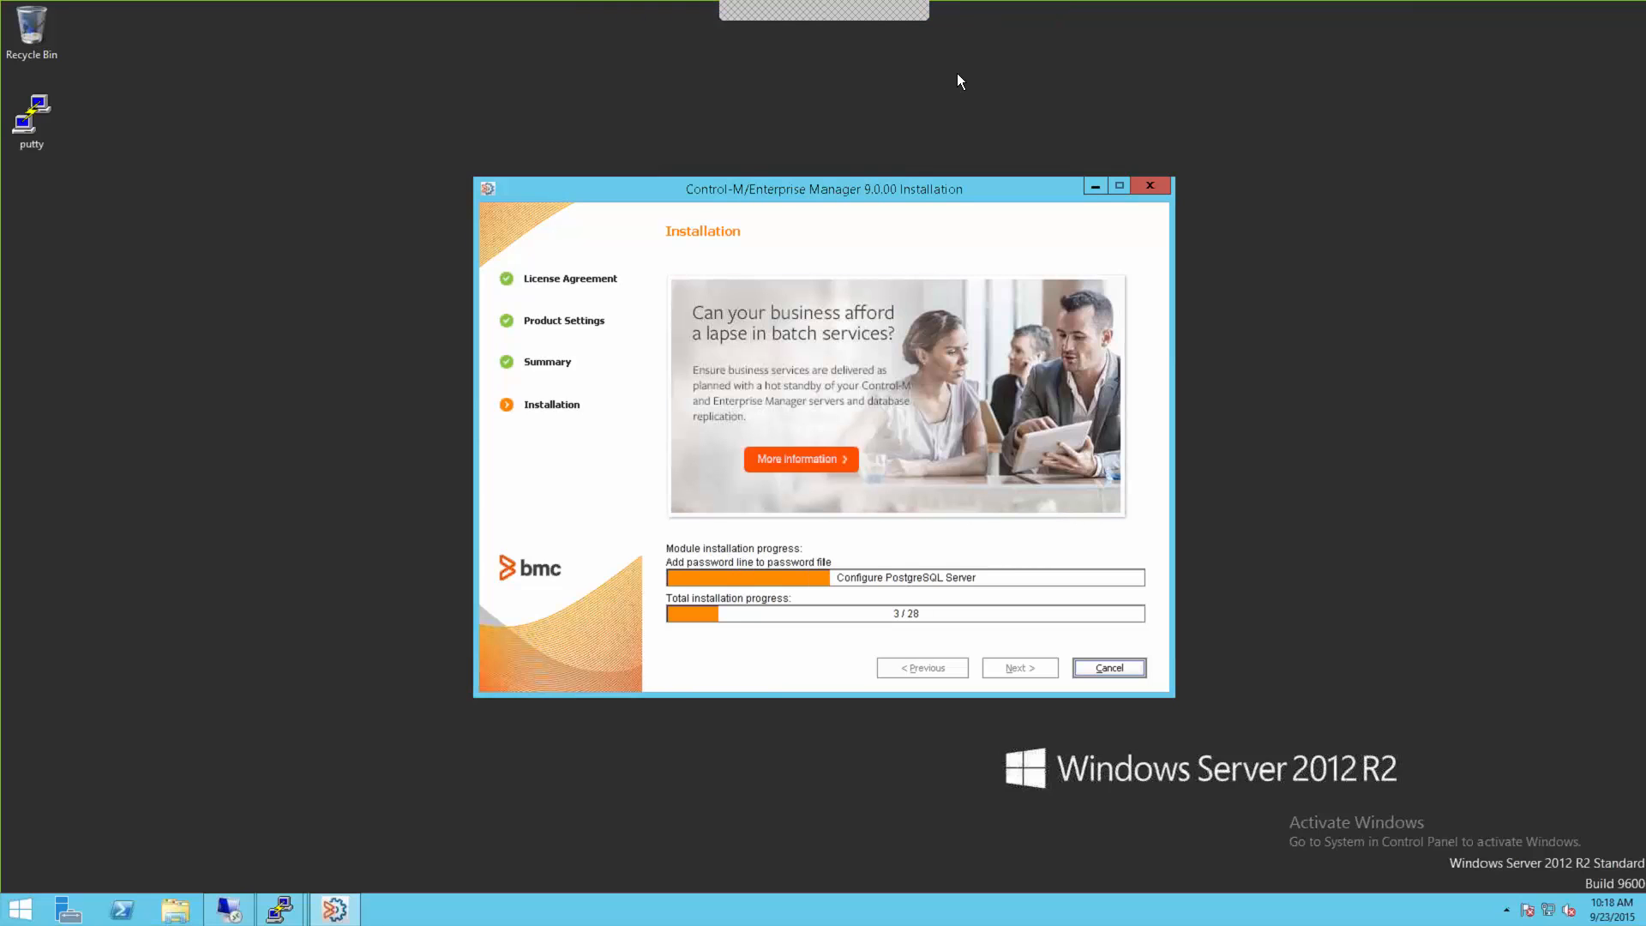
# Step: Minimize the Enterprise Manager installer and bring both PuTTY sessions forward, ending on the em9 session
pyautogui.click(1091, 186)
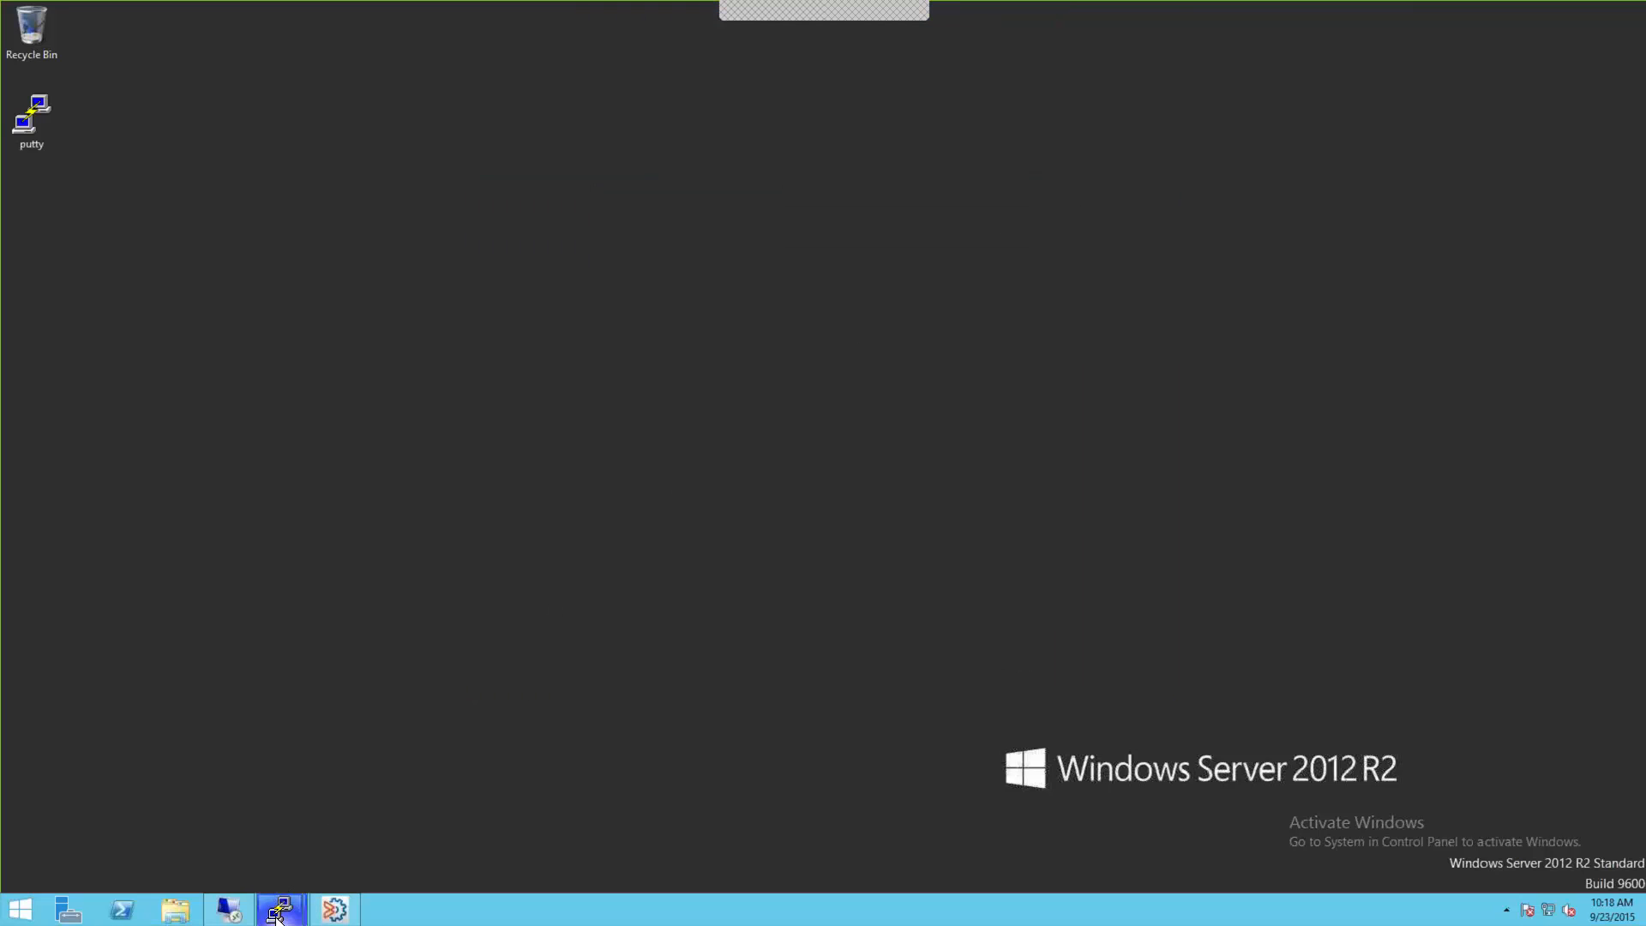
pyautogui.moveTo(277, 913)
pyautogui.click(188, 810)
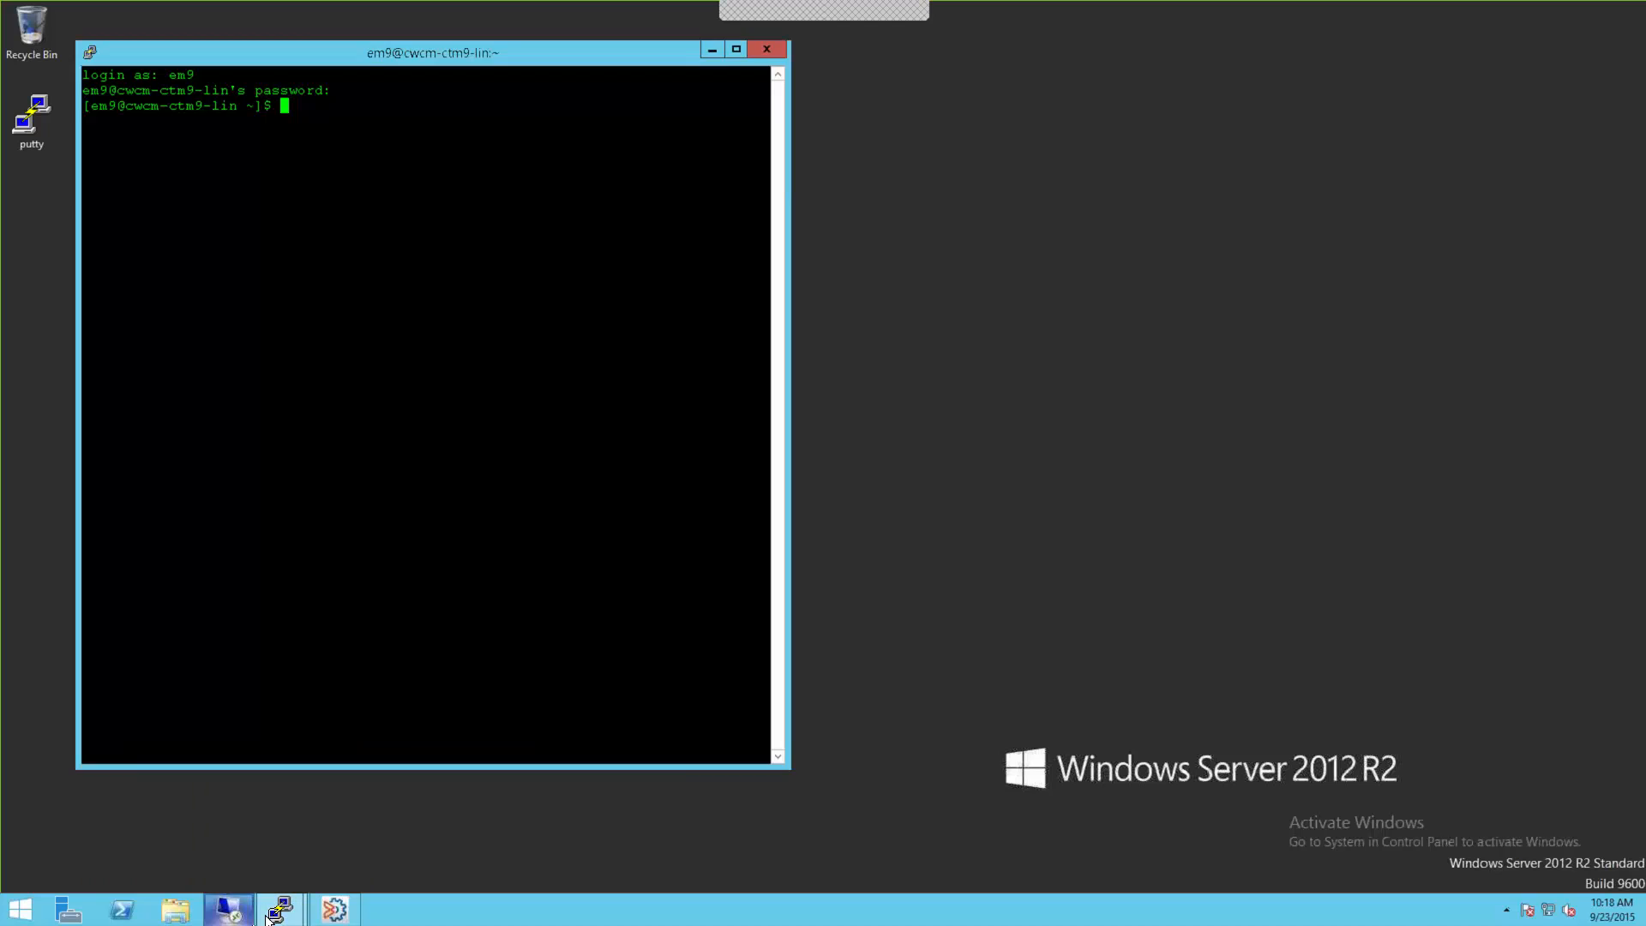
pyautogui.click(277, 910)
pyautogui.click(376, 825)
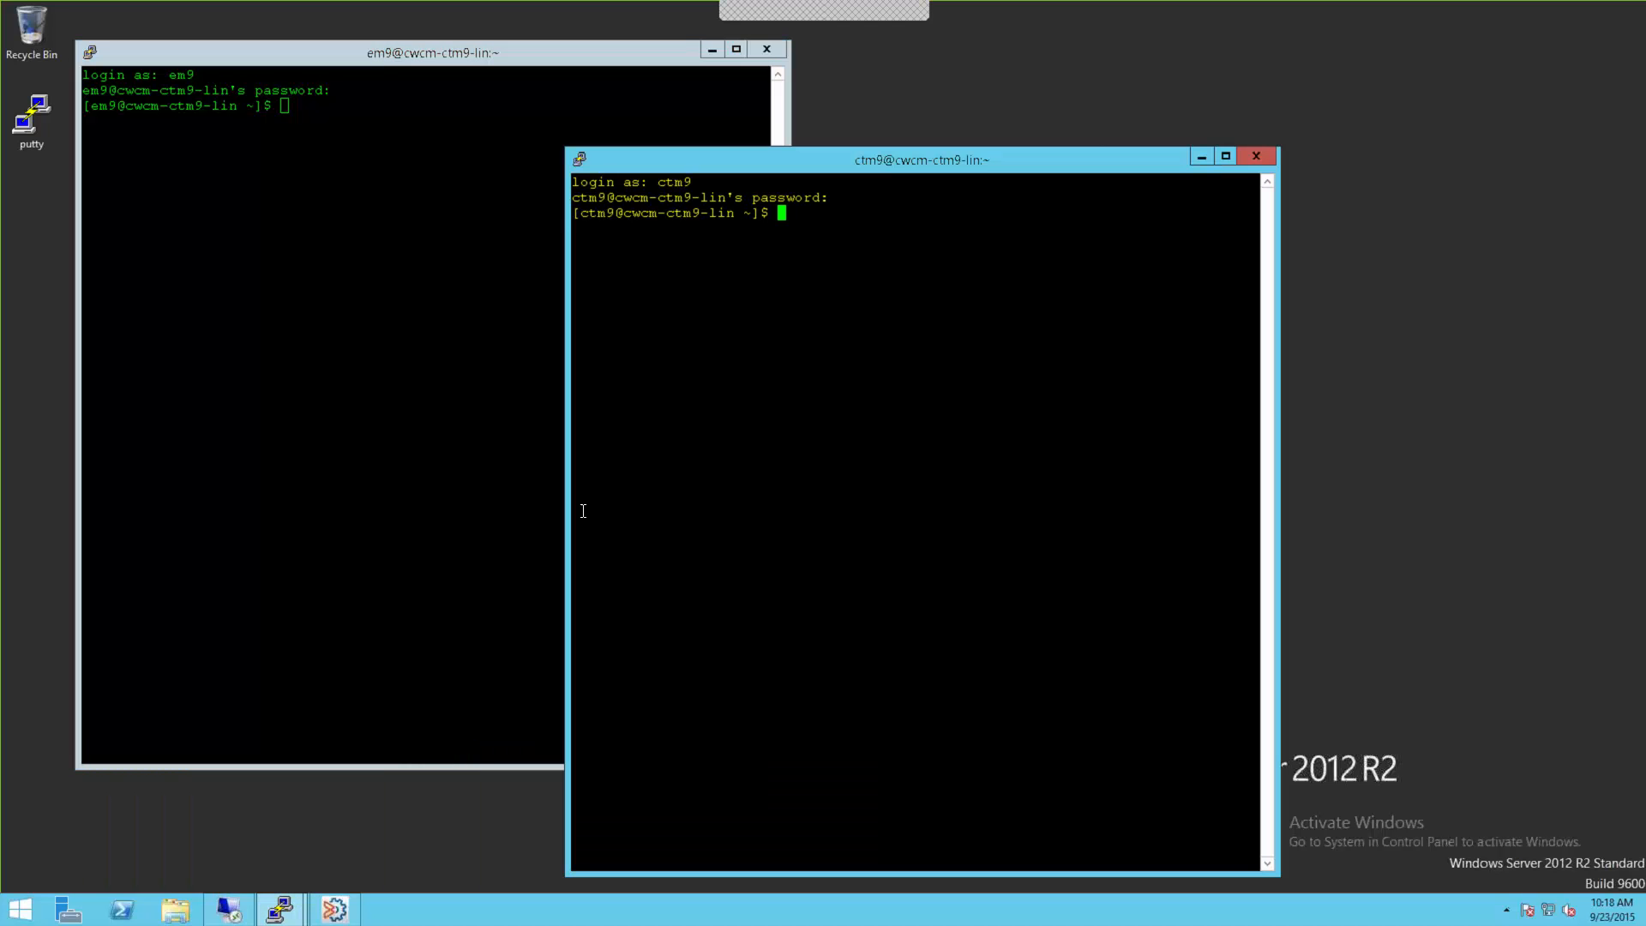
pyautogui.click(377, 351)
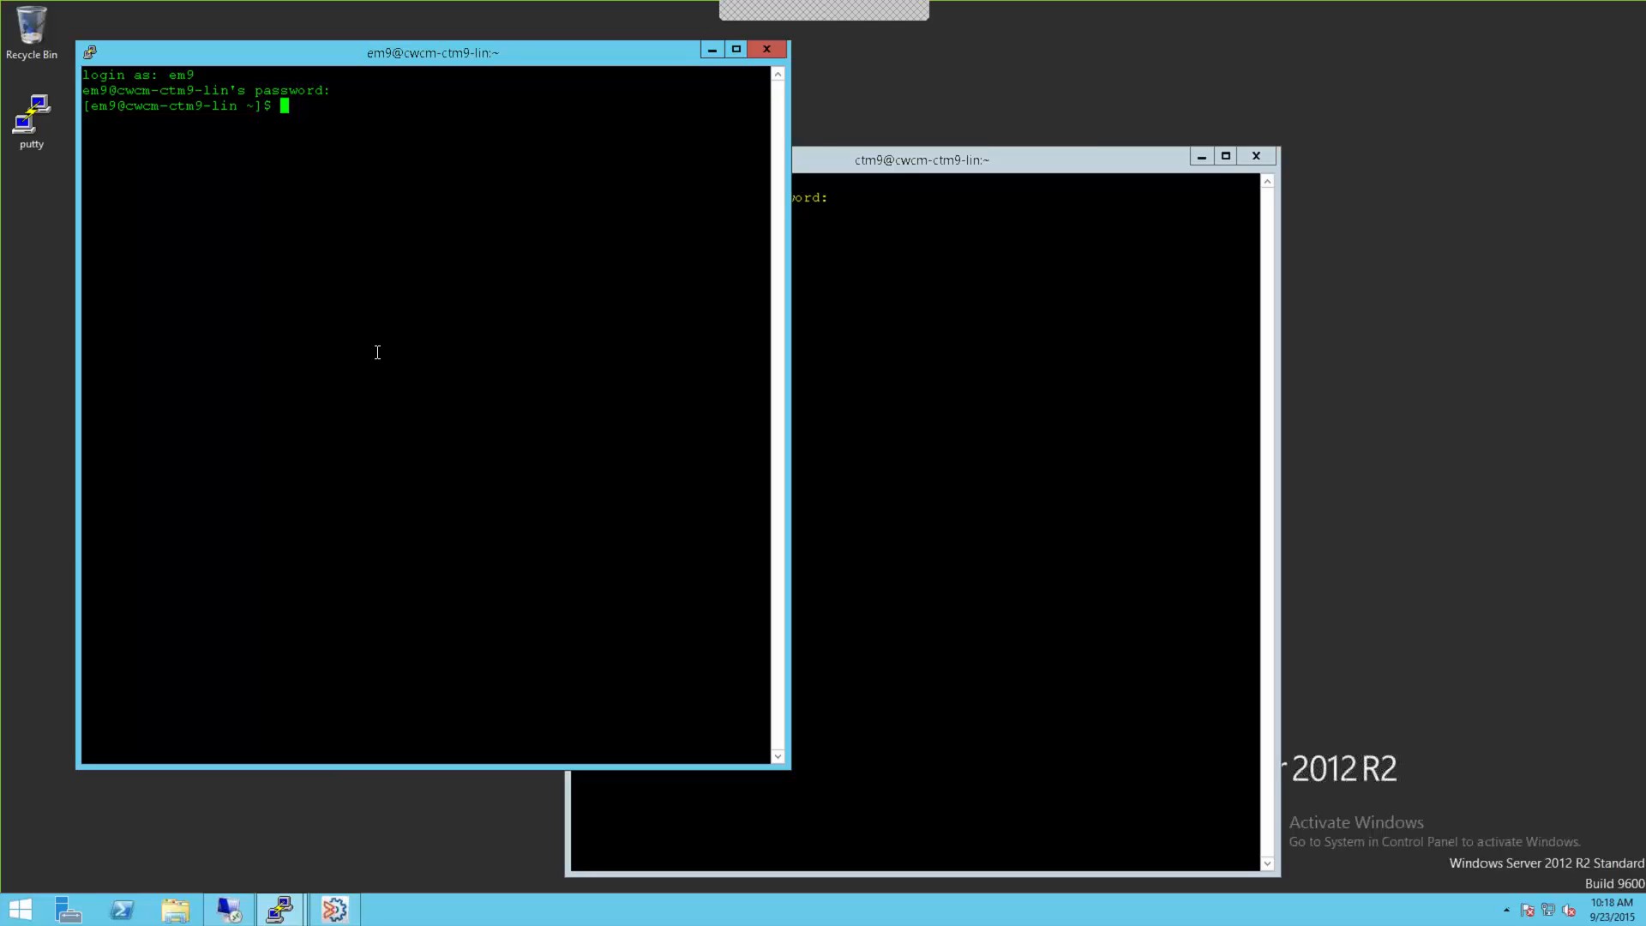
pyautogui.click(897, 353)
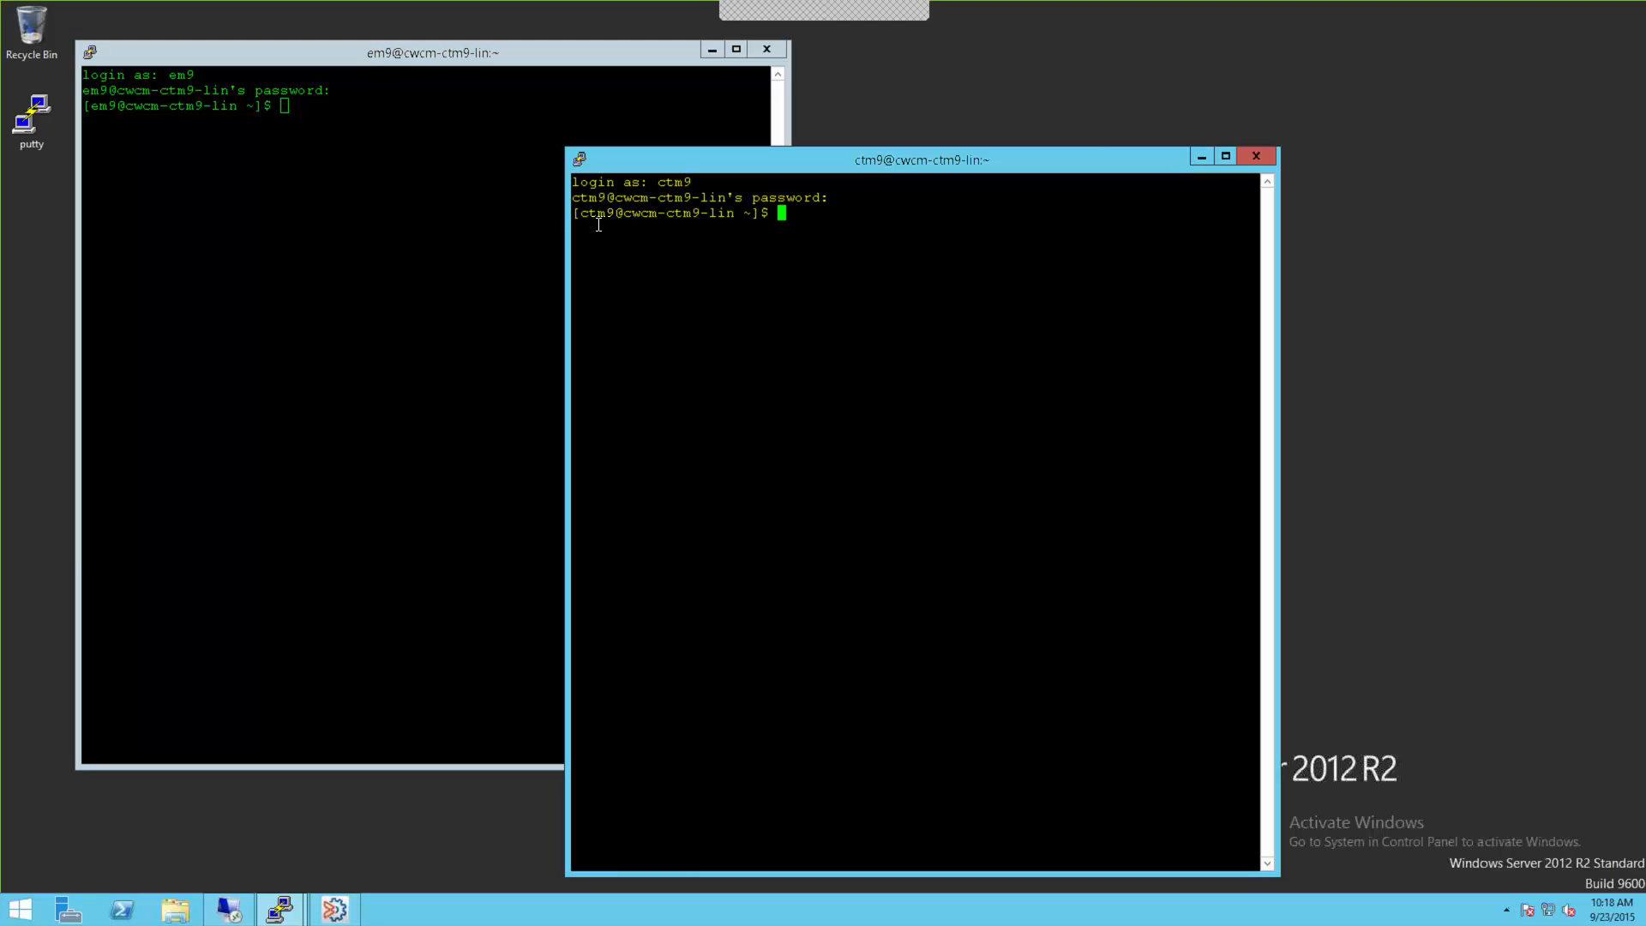
pyautogui.click(327, 380)
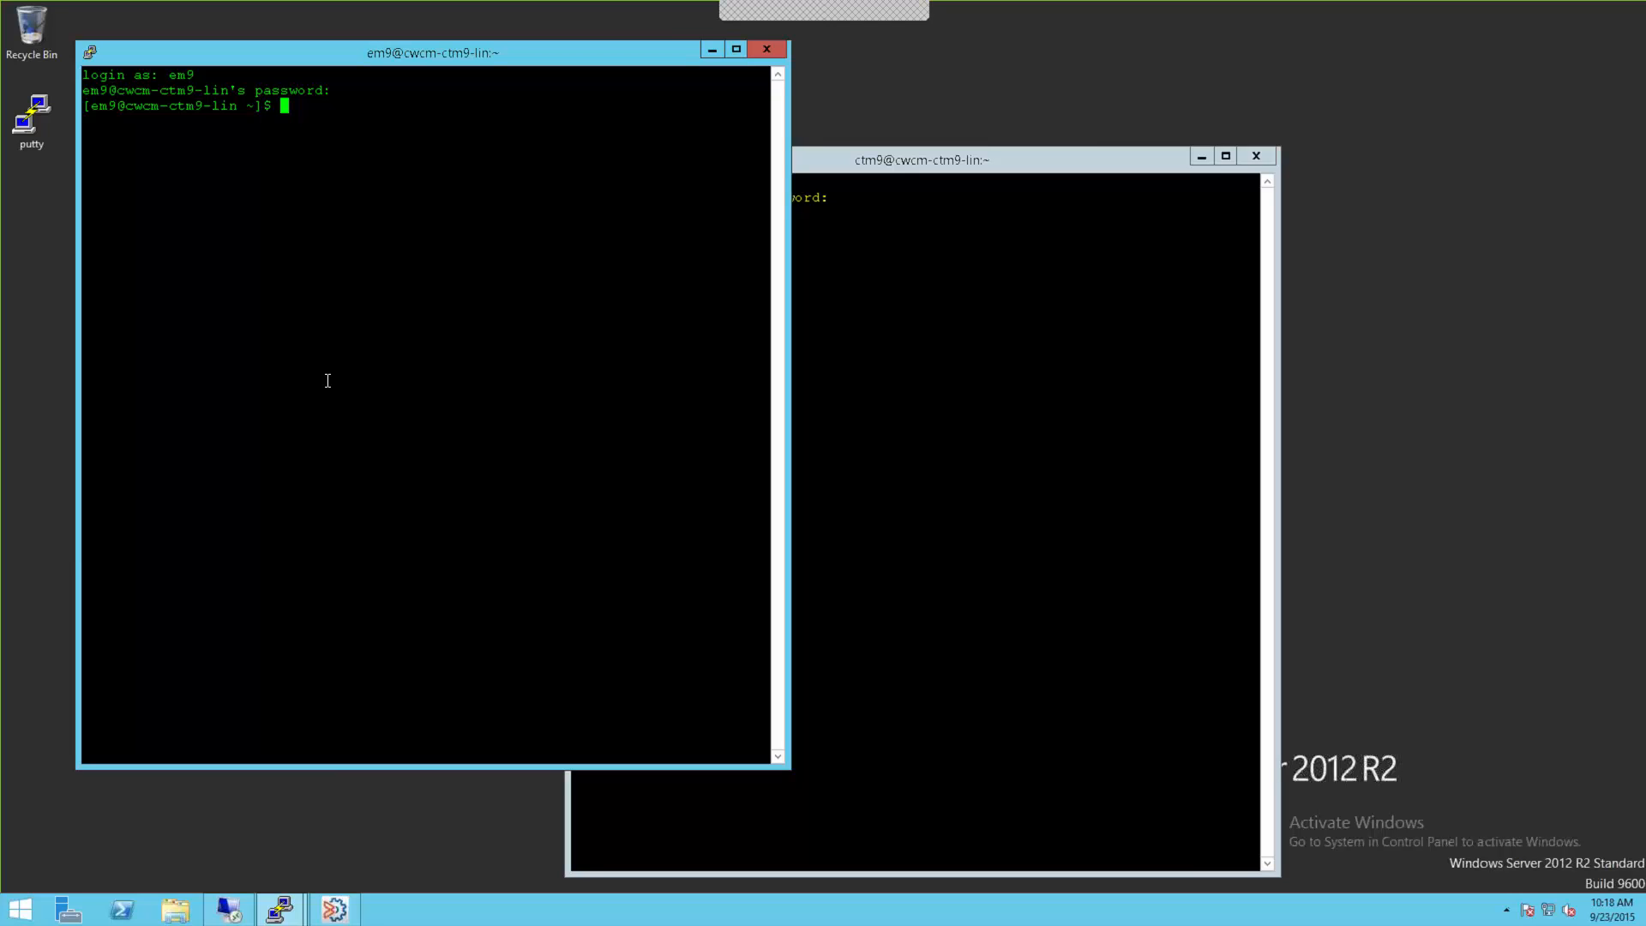
# Step: List the home folder, then move into check_req and list its contents
pyautogui.write('ls')
pyautogui.press('Return')
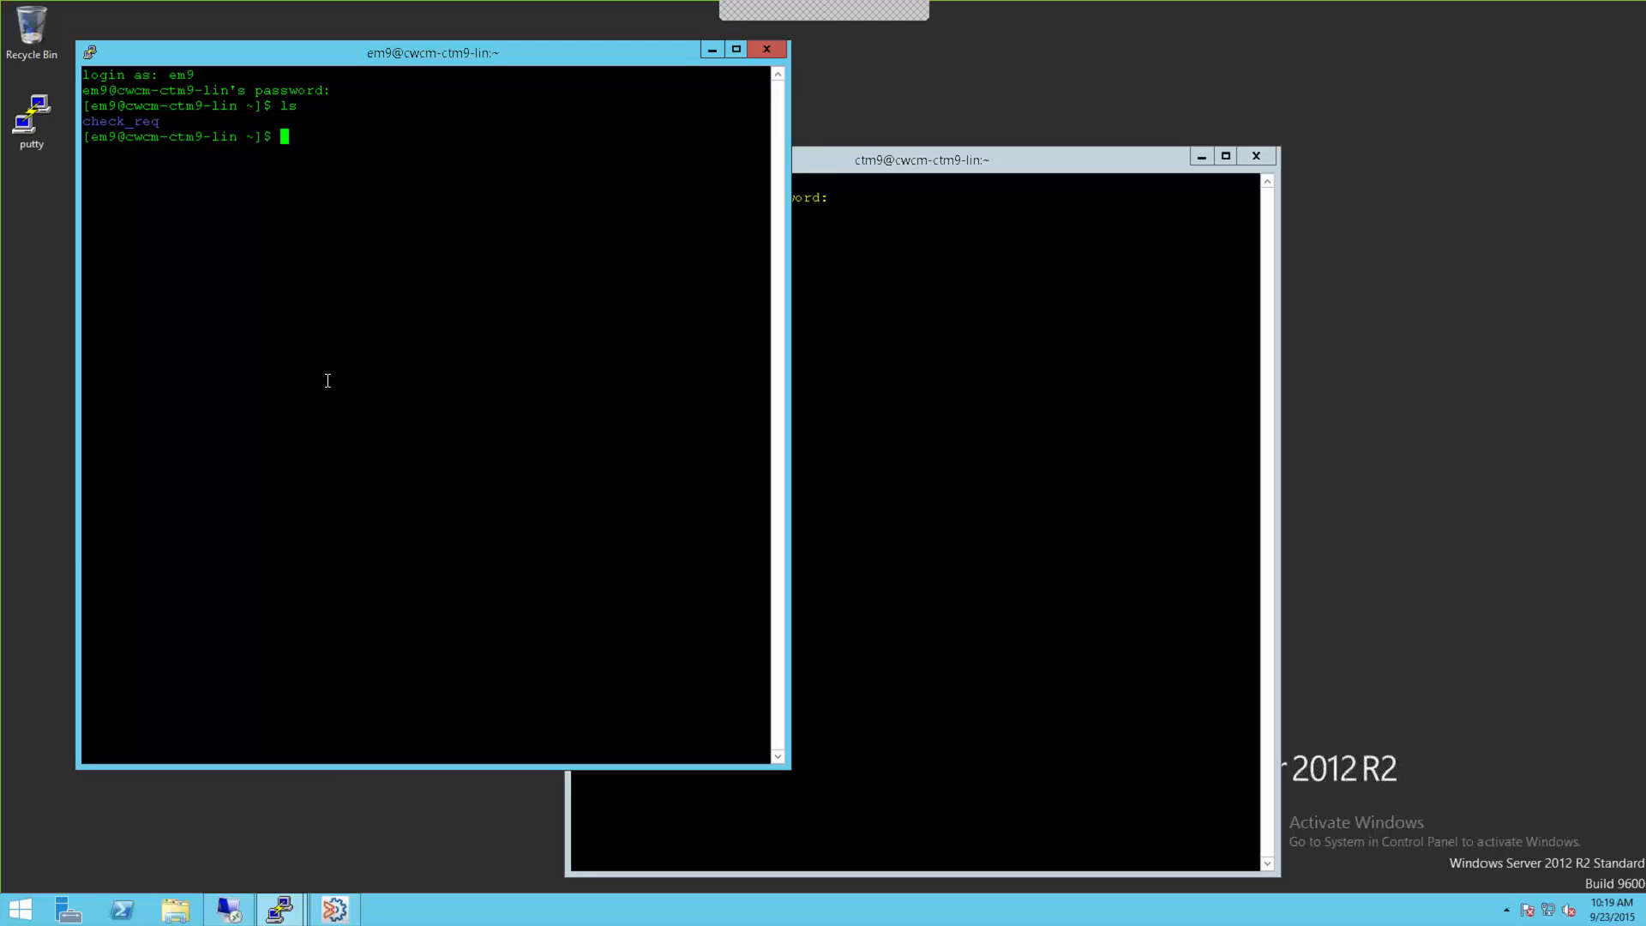
pyautogui.write('cd check_req/')
pyautogui.press('Return')
pyautogui.write('ls')
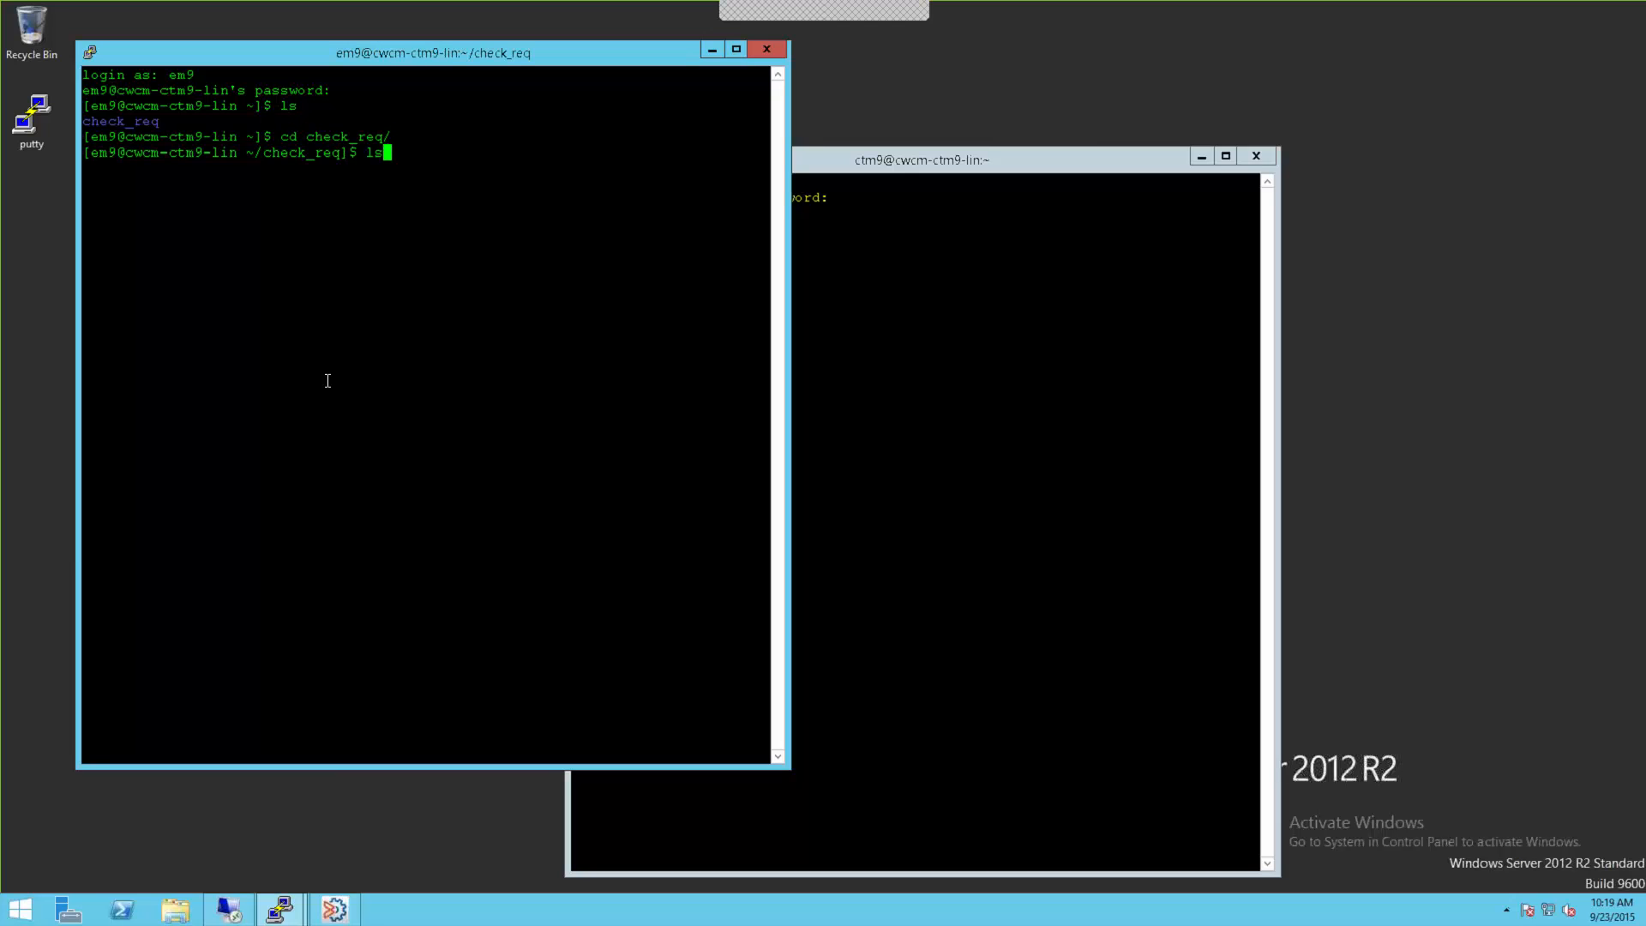
pyautogui.press('Return')
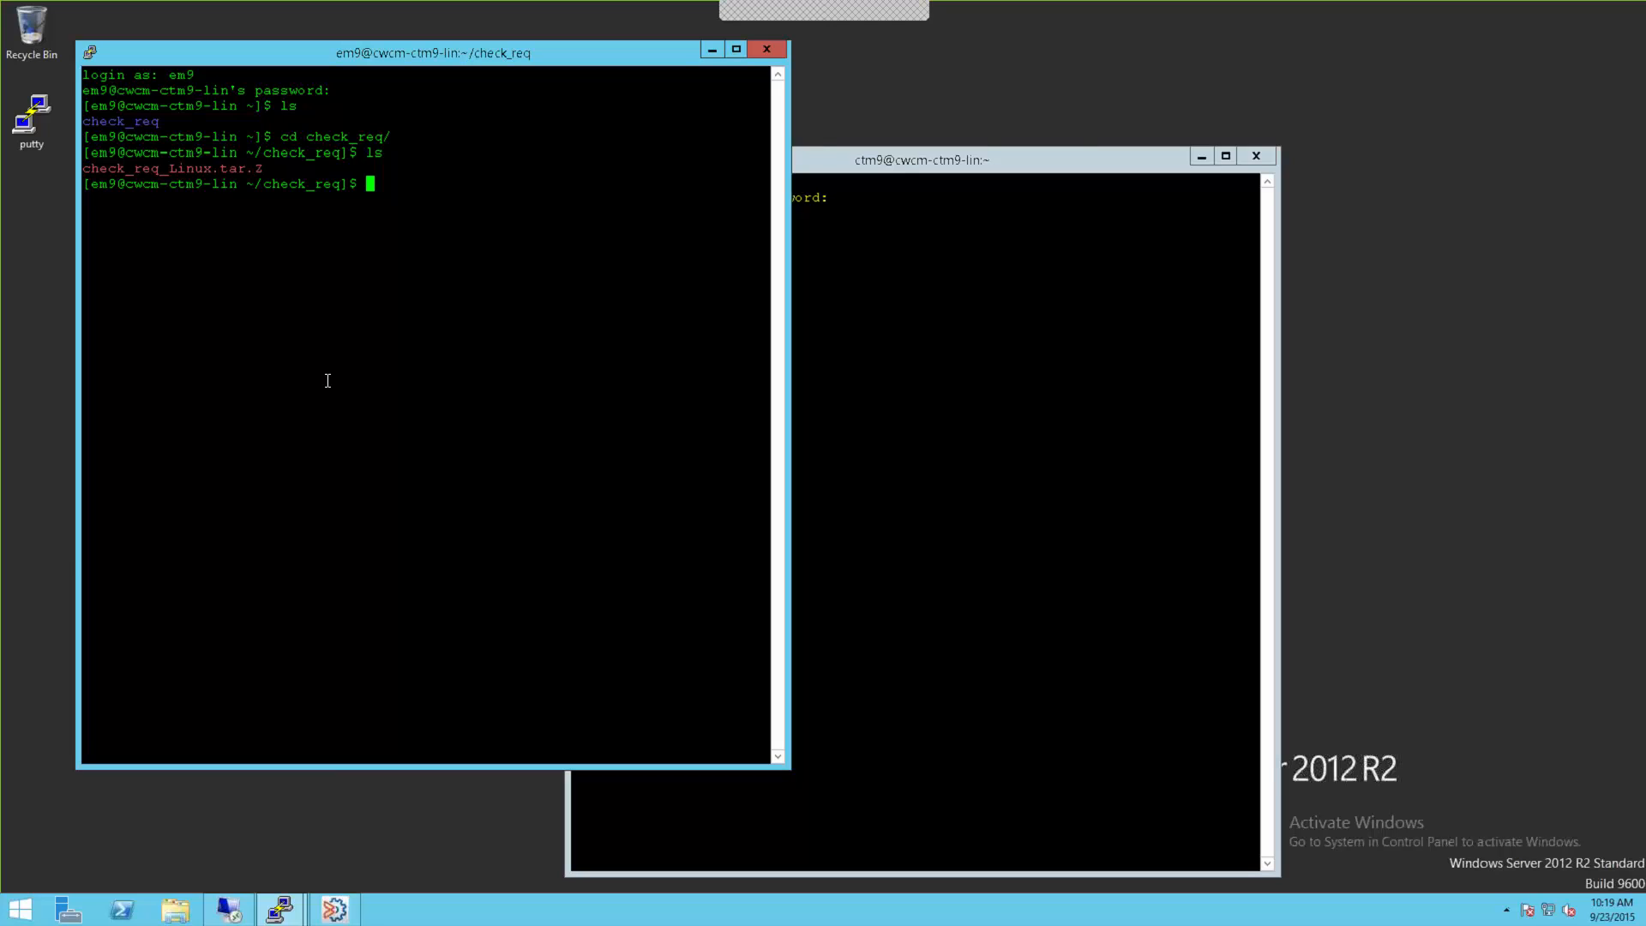
# Step: Extract check_req_Linux.tar.Z with tar xvfz and prepare the ./runCheckReq.sh command
pyautogui.write('tar xvfz c')
pyautogui.press('Tab')
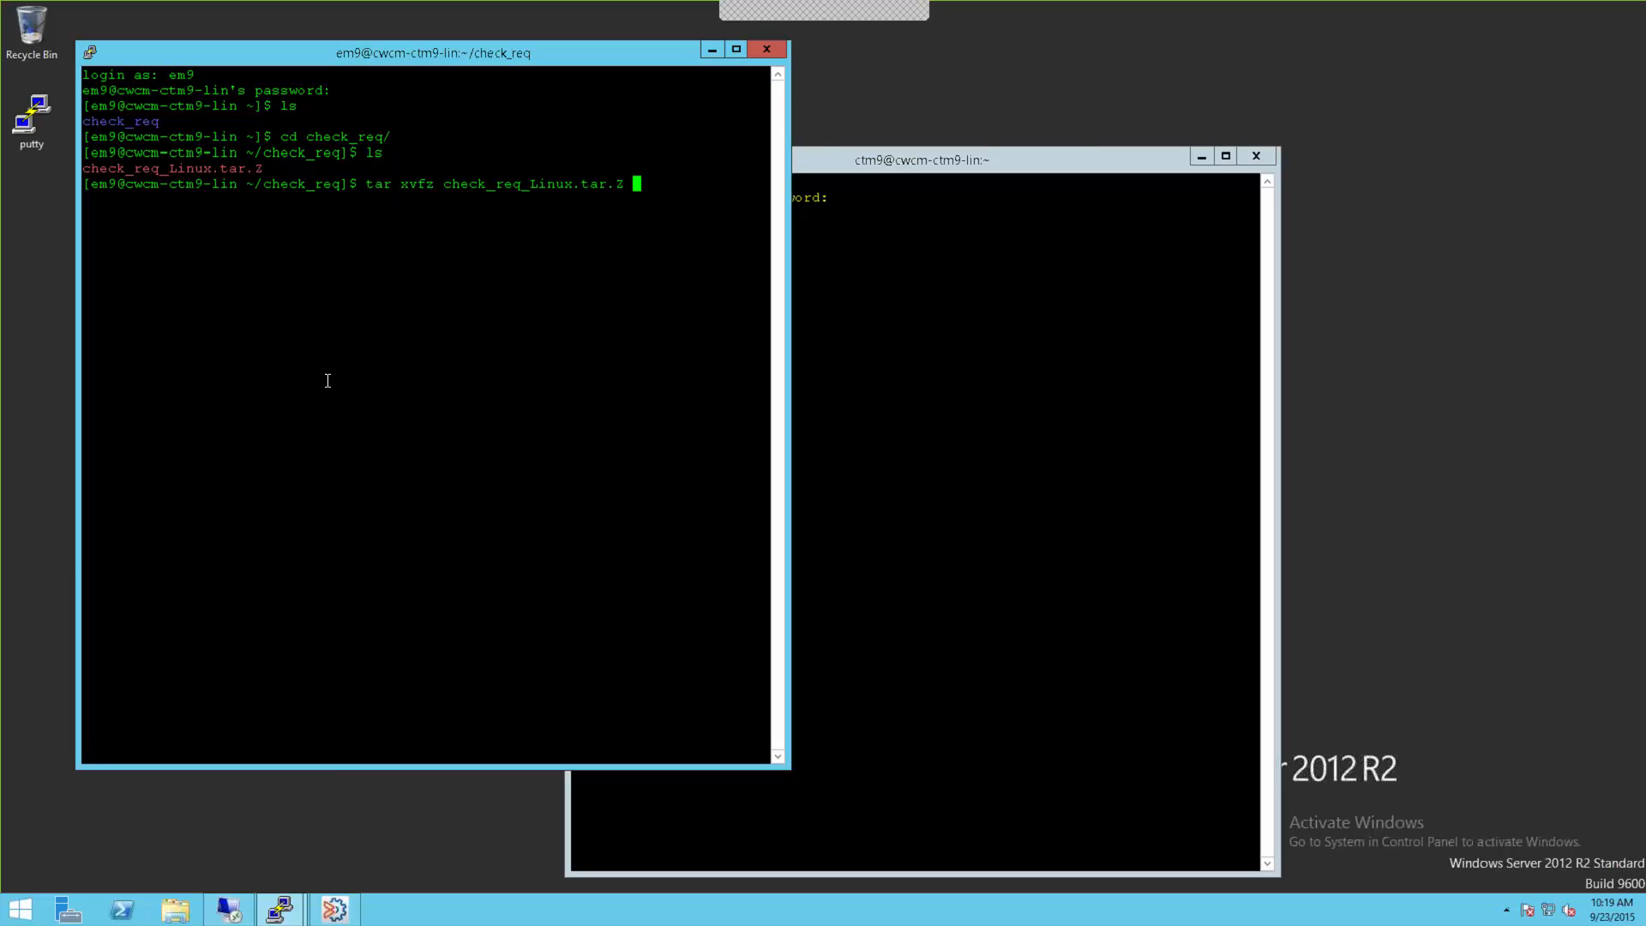
pyautogui.press('Return')
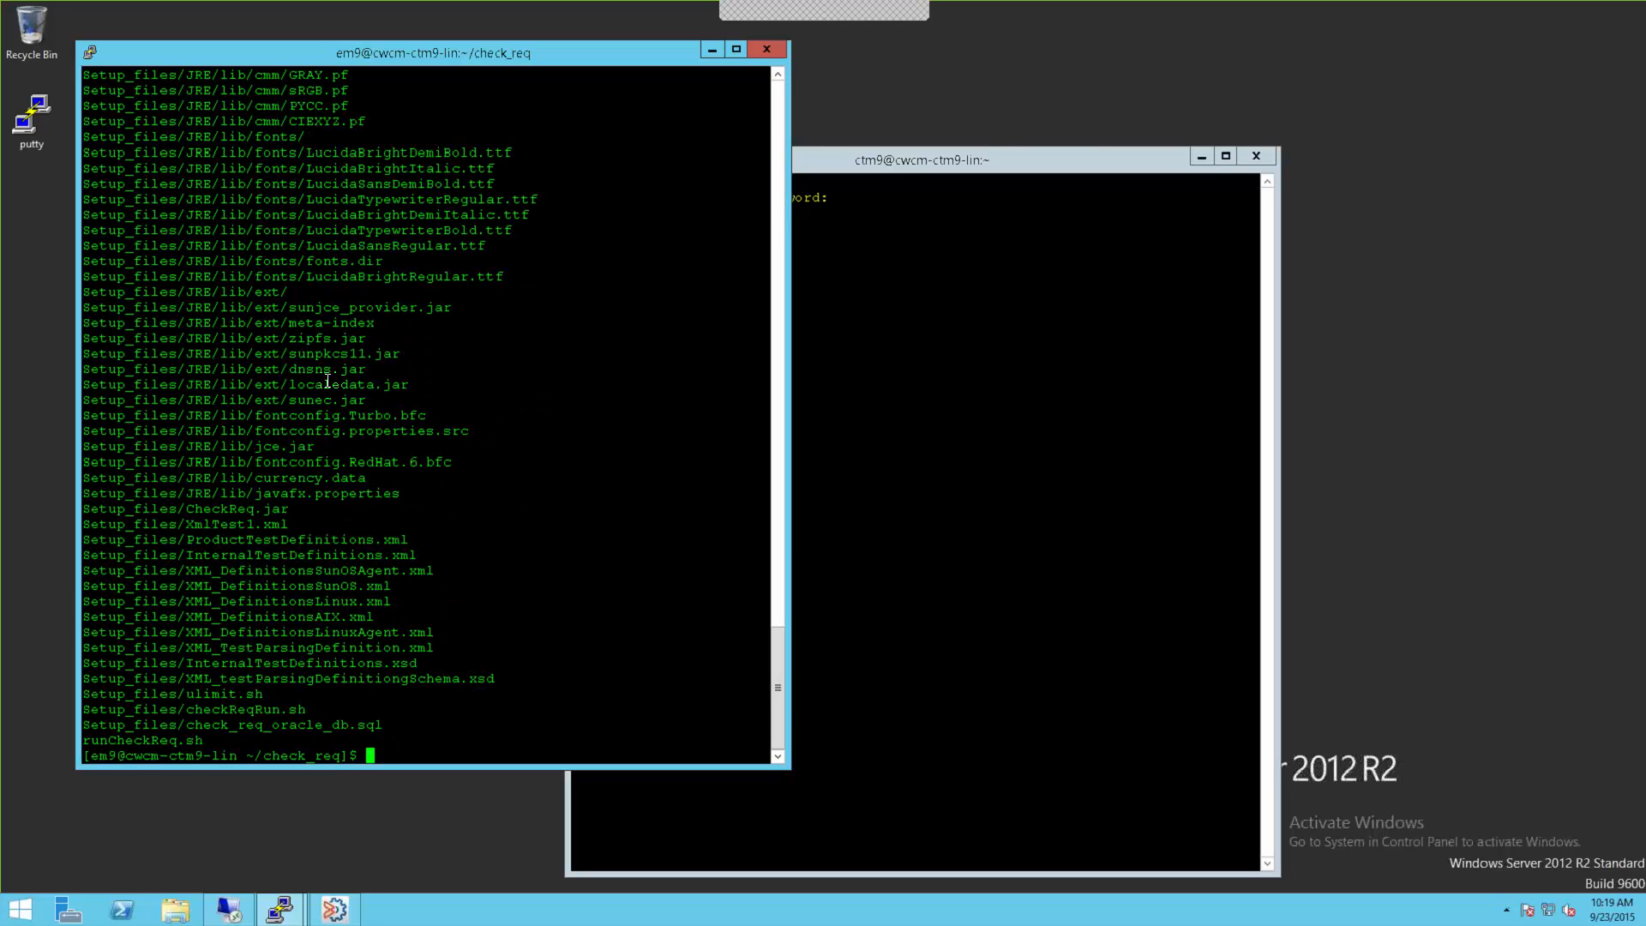
pyautogui.write('./r')
pyautogui.press('Tab')
# Step: Run ./runCheckReq.sh for its usage, then add -memory_model=MEDIUM -database=postgreSQL -product=ONE
pyautogui.press('Return')
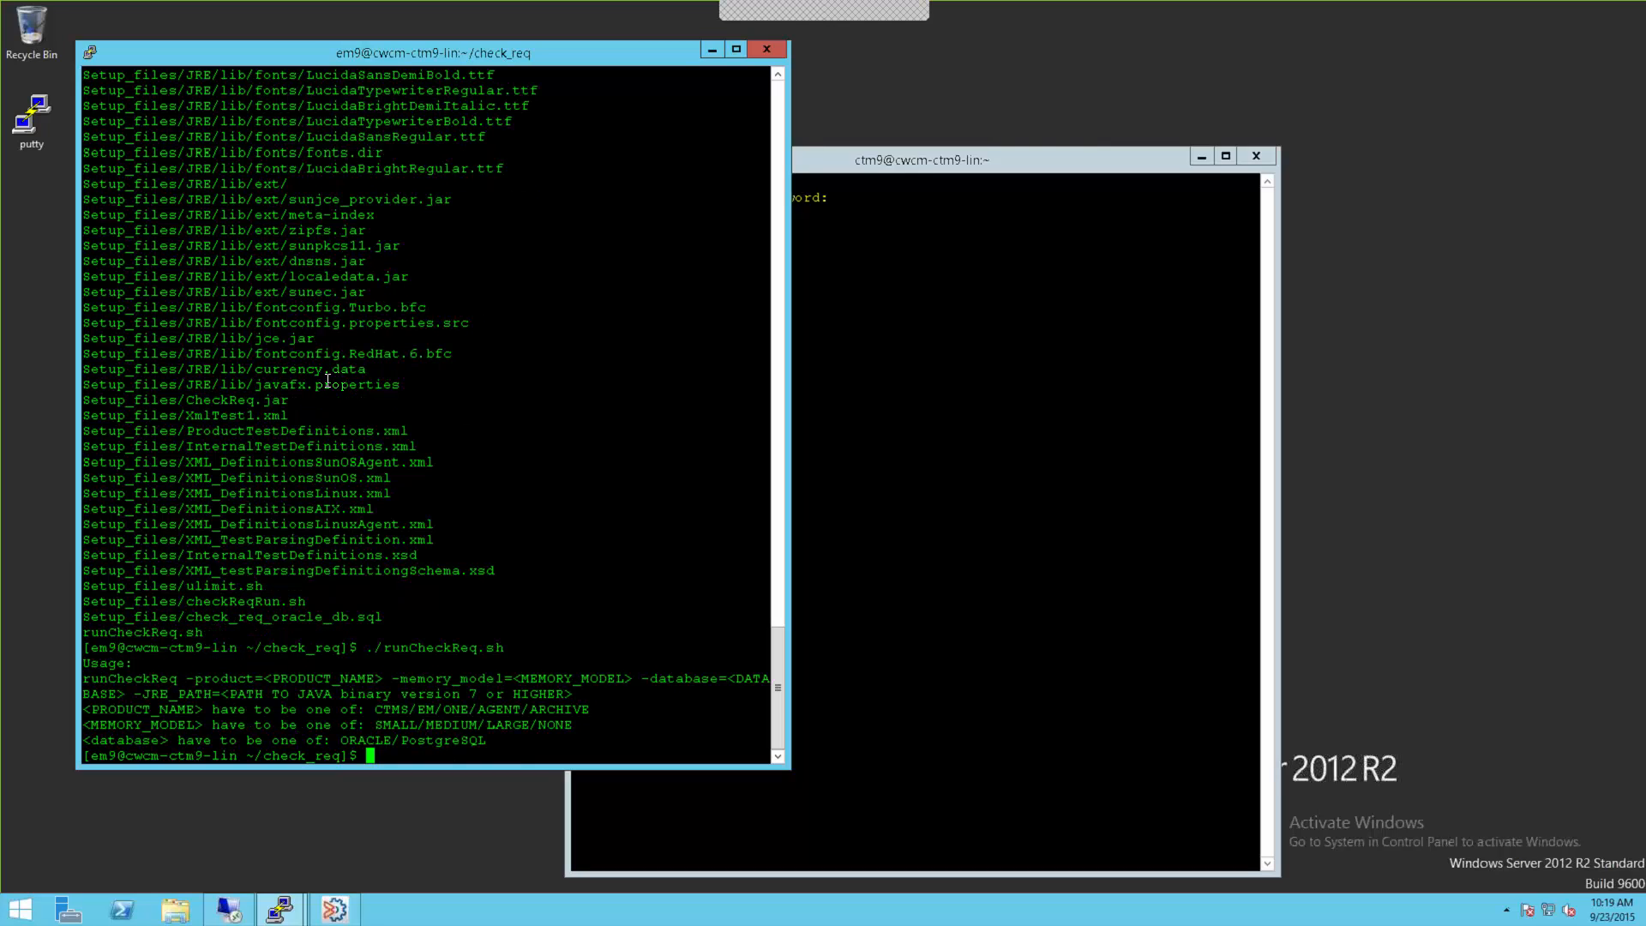
pyautogui.press('Up')
pyautogui.write('-mem')
pyautogui.write('ory')
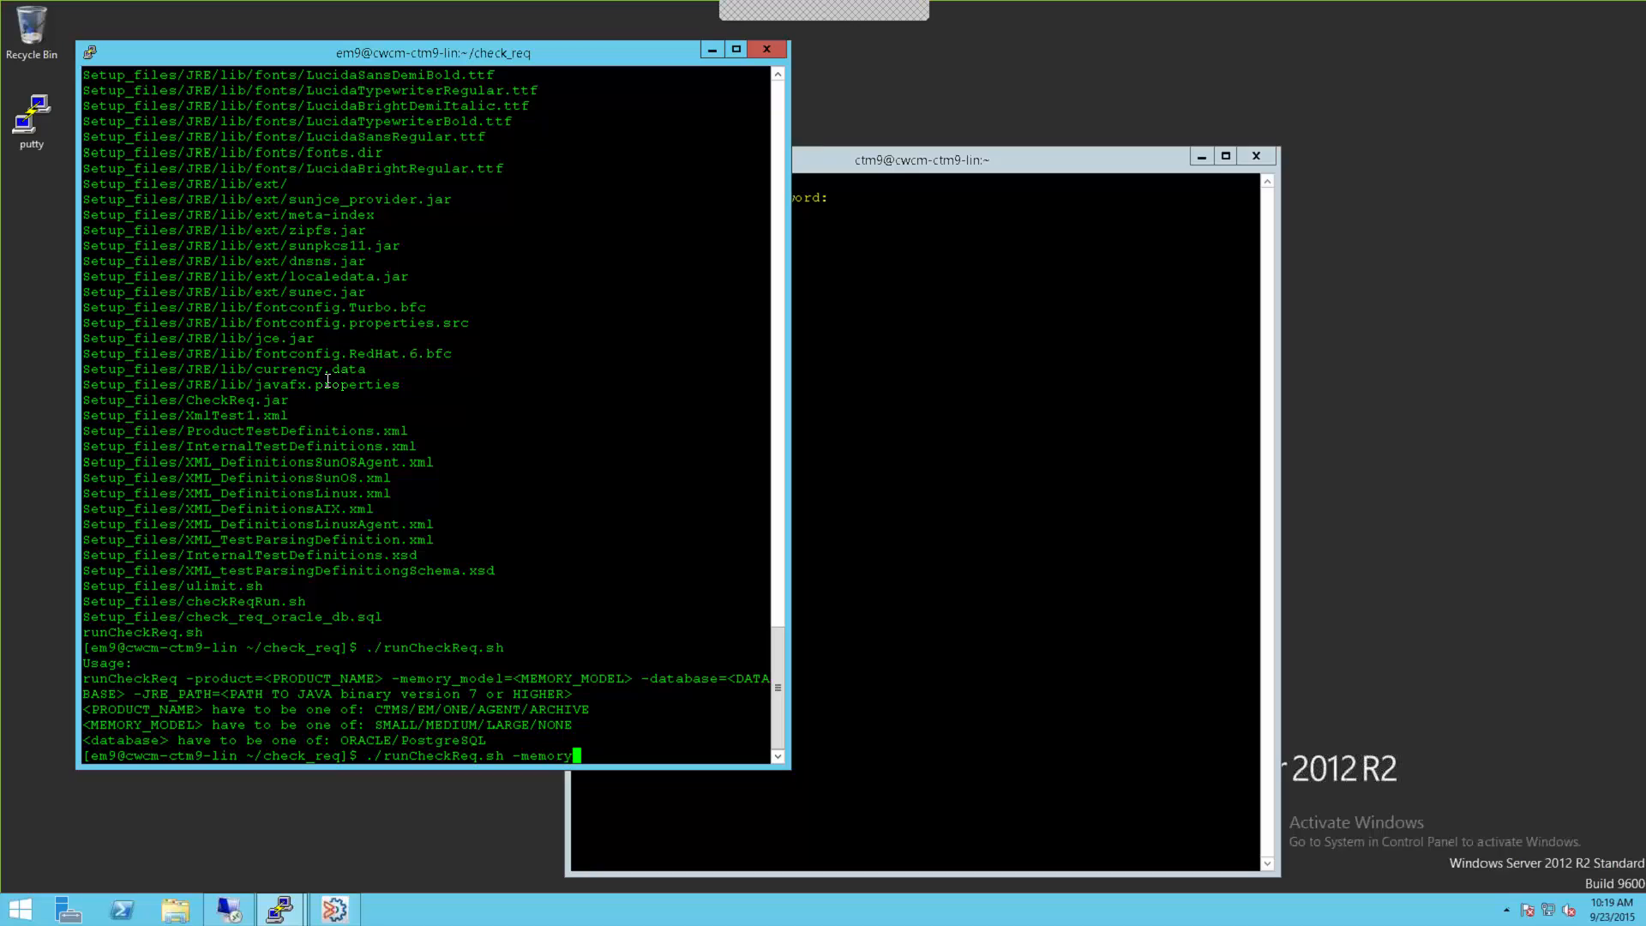
pyautogui.write('_model=MEDIUM -database=po')
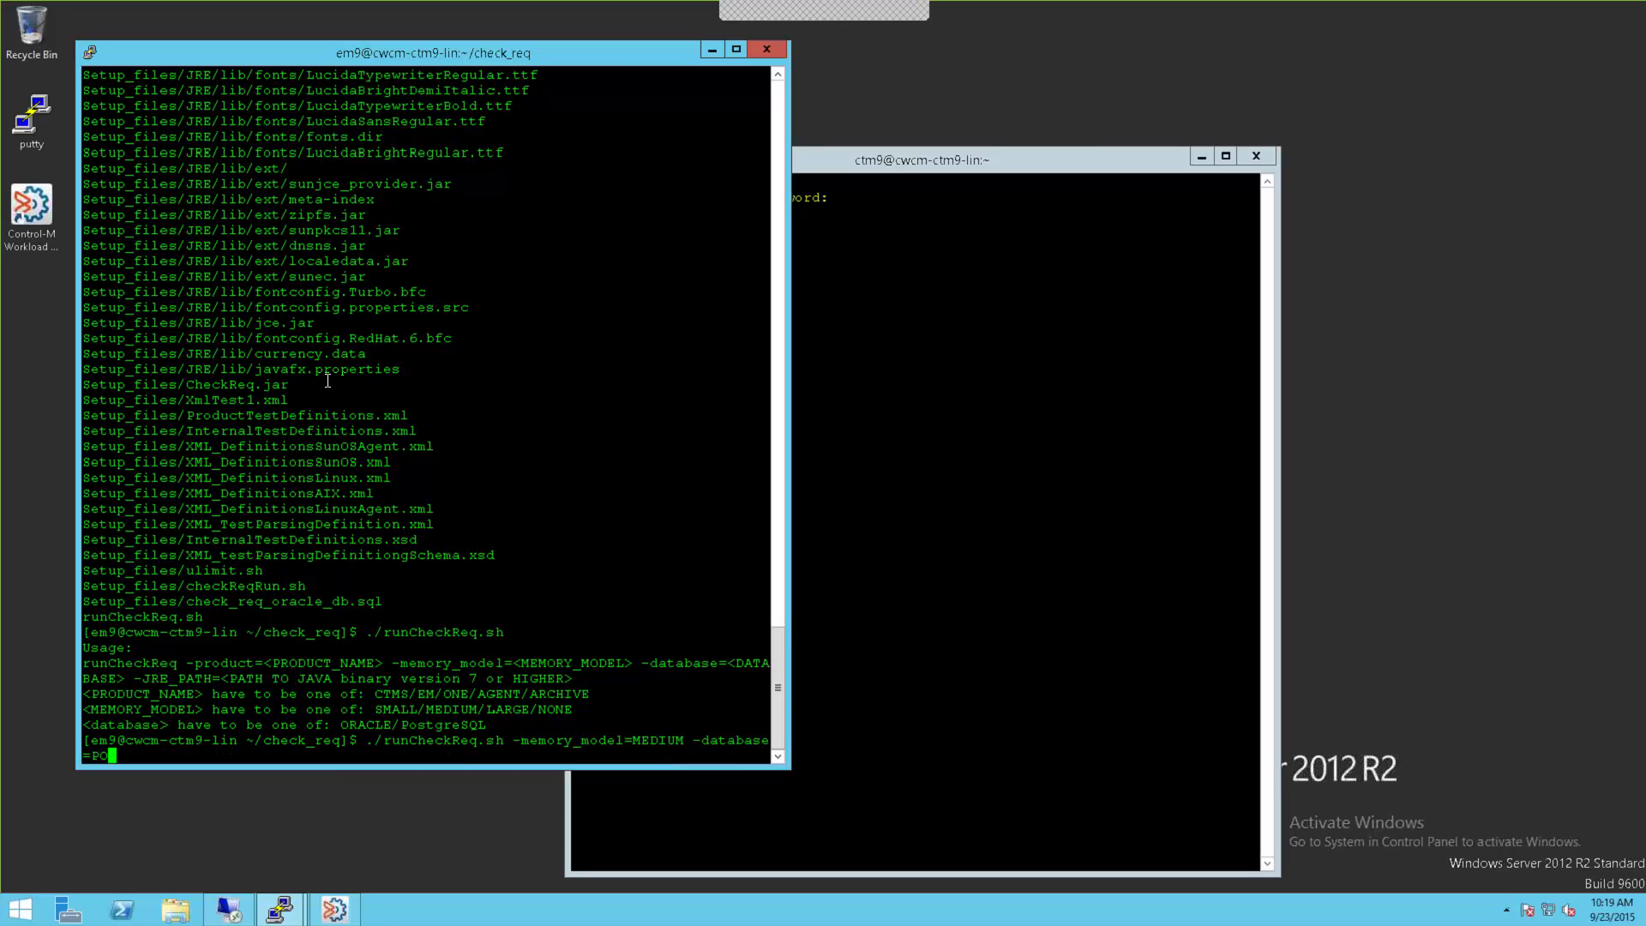
pyautogui.write('stgreSQL -product=ONE')
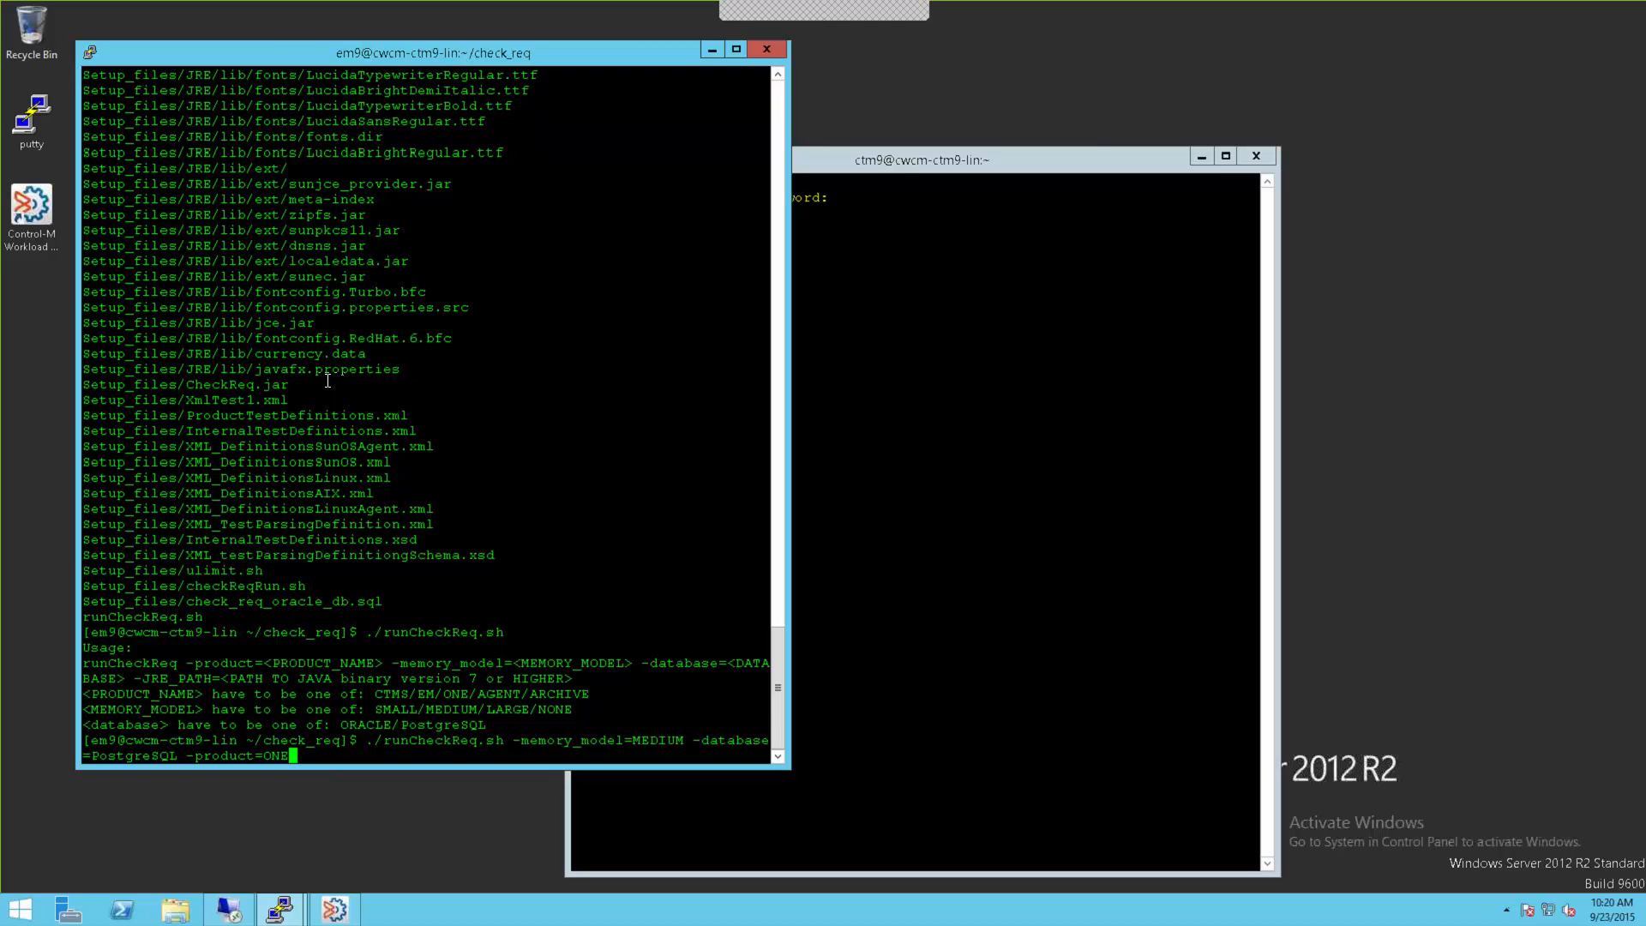
# Step: Run the prerequisites check and review its results, where free RAM fails
pyautogui.press('Return')
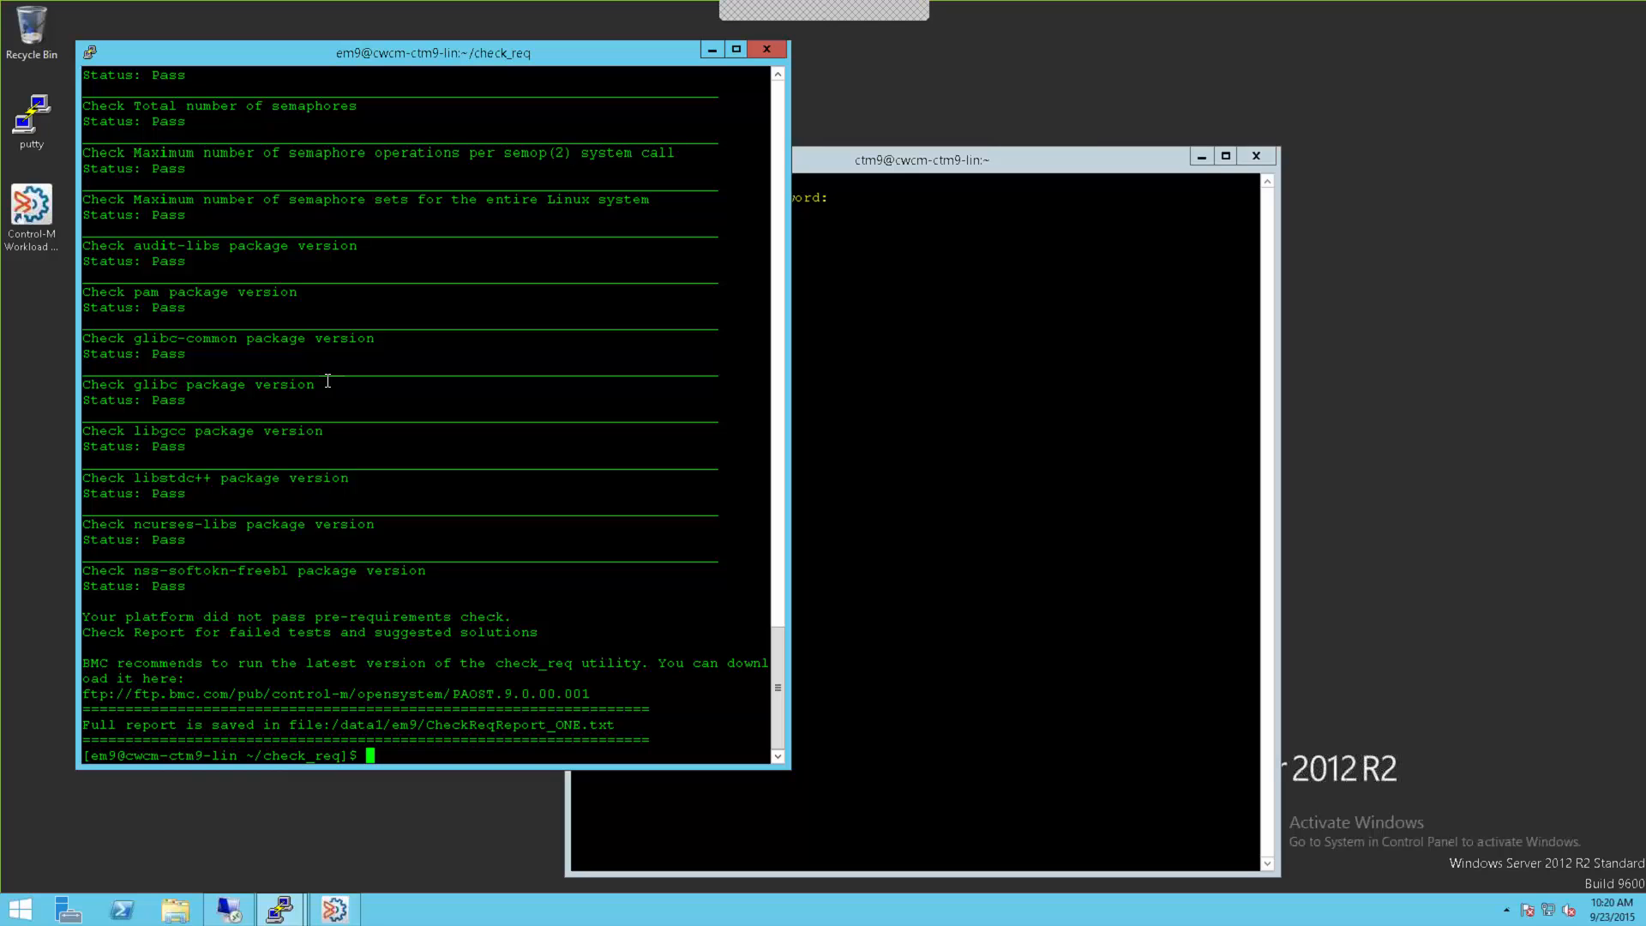
pyautogui.scroll(20, 328, 381)
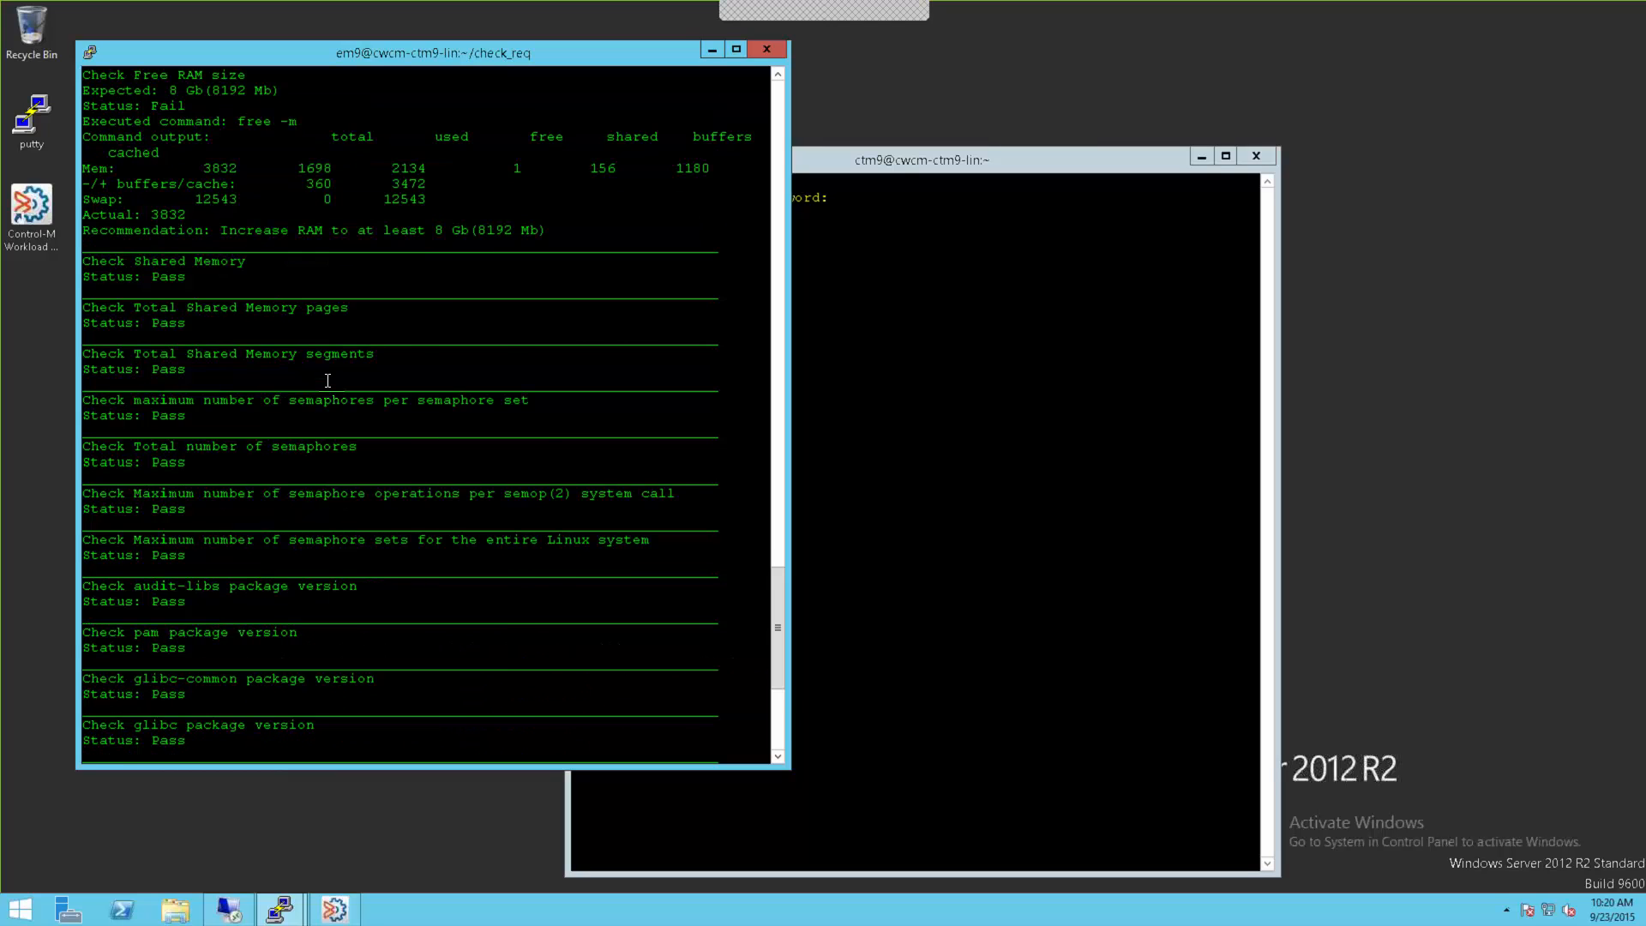
pyautogui.scroll(-7, 327, 380)
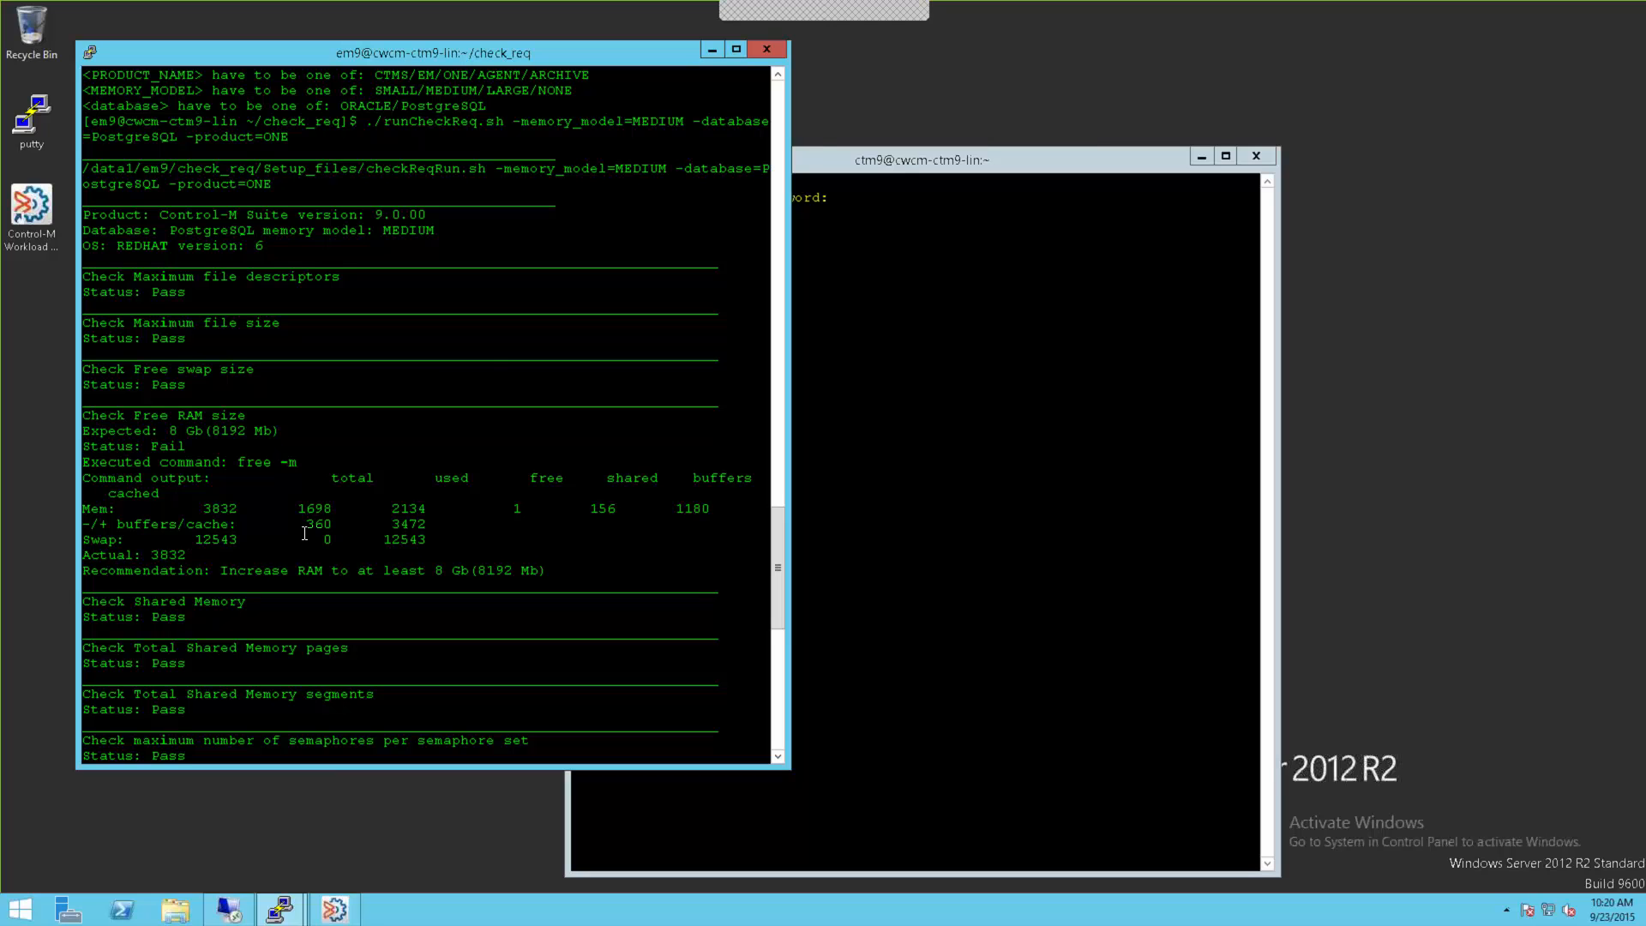
pyautogui.scroll(-15, 304, 533)
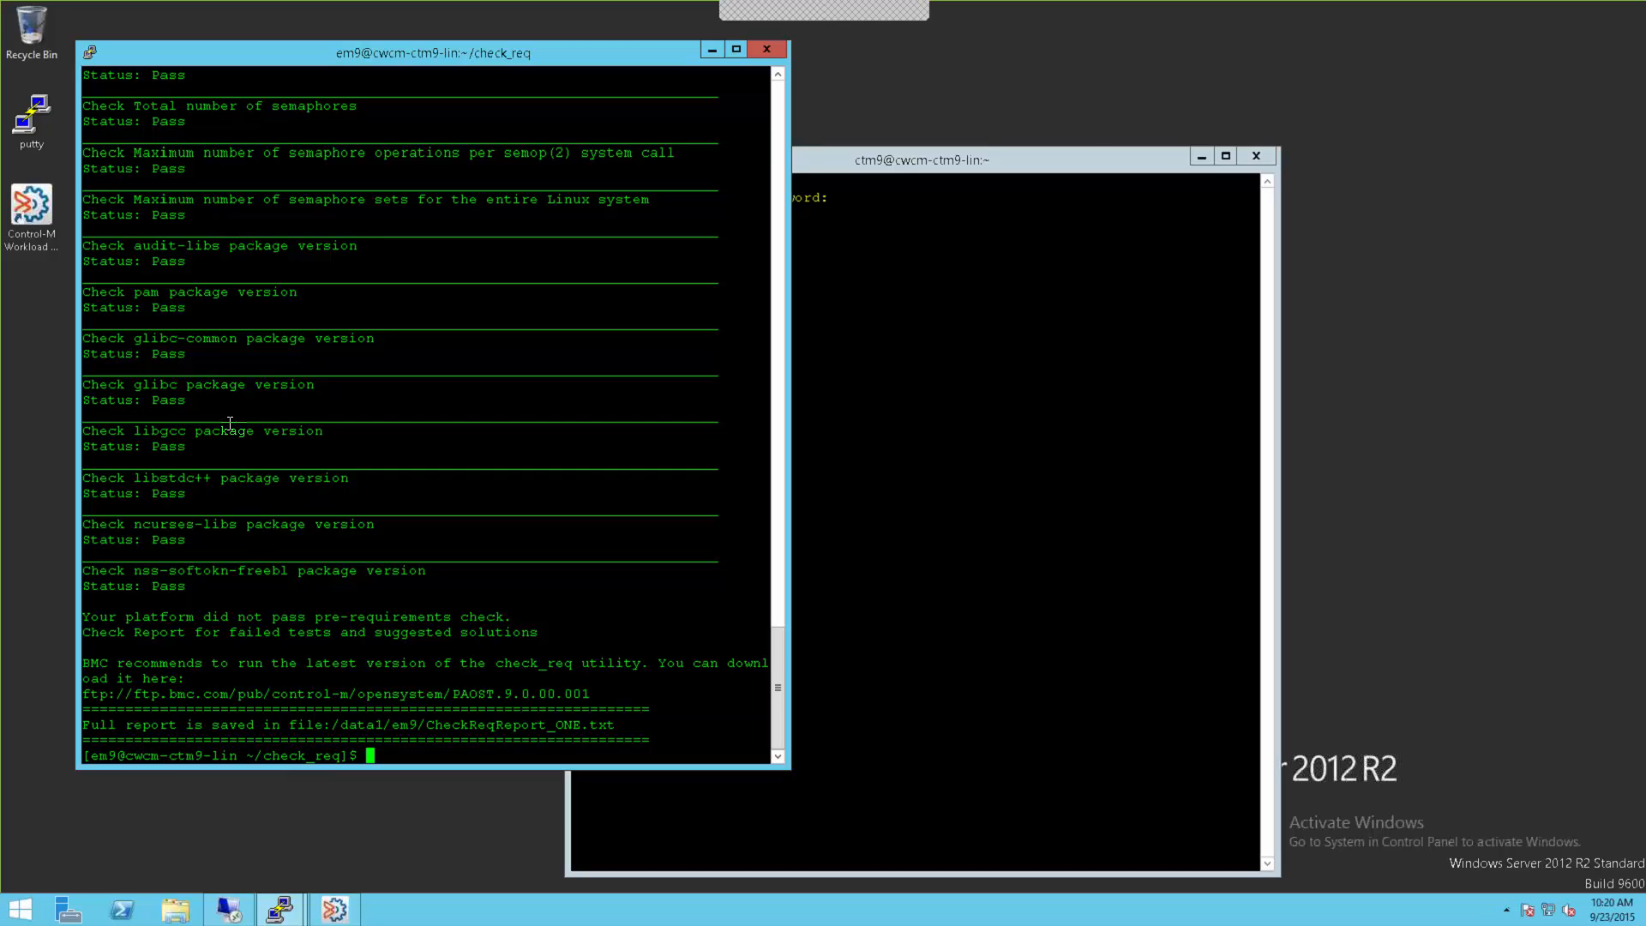
# Step: Select the BMC FTP download URL and the report path /data1/em9/CheckReqReport_ONE.txt
pyautogui.doubleClick(283, 695)
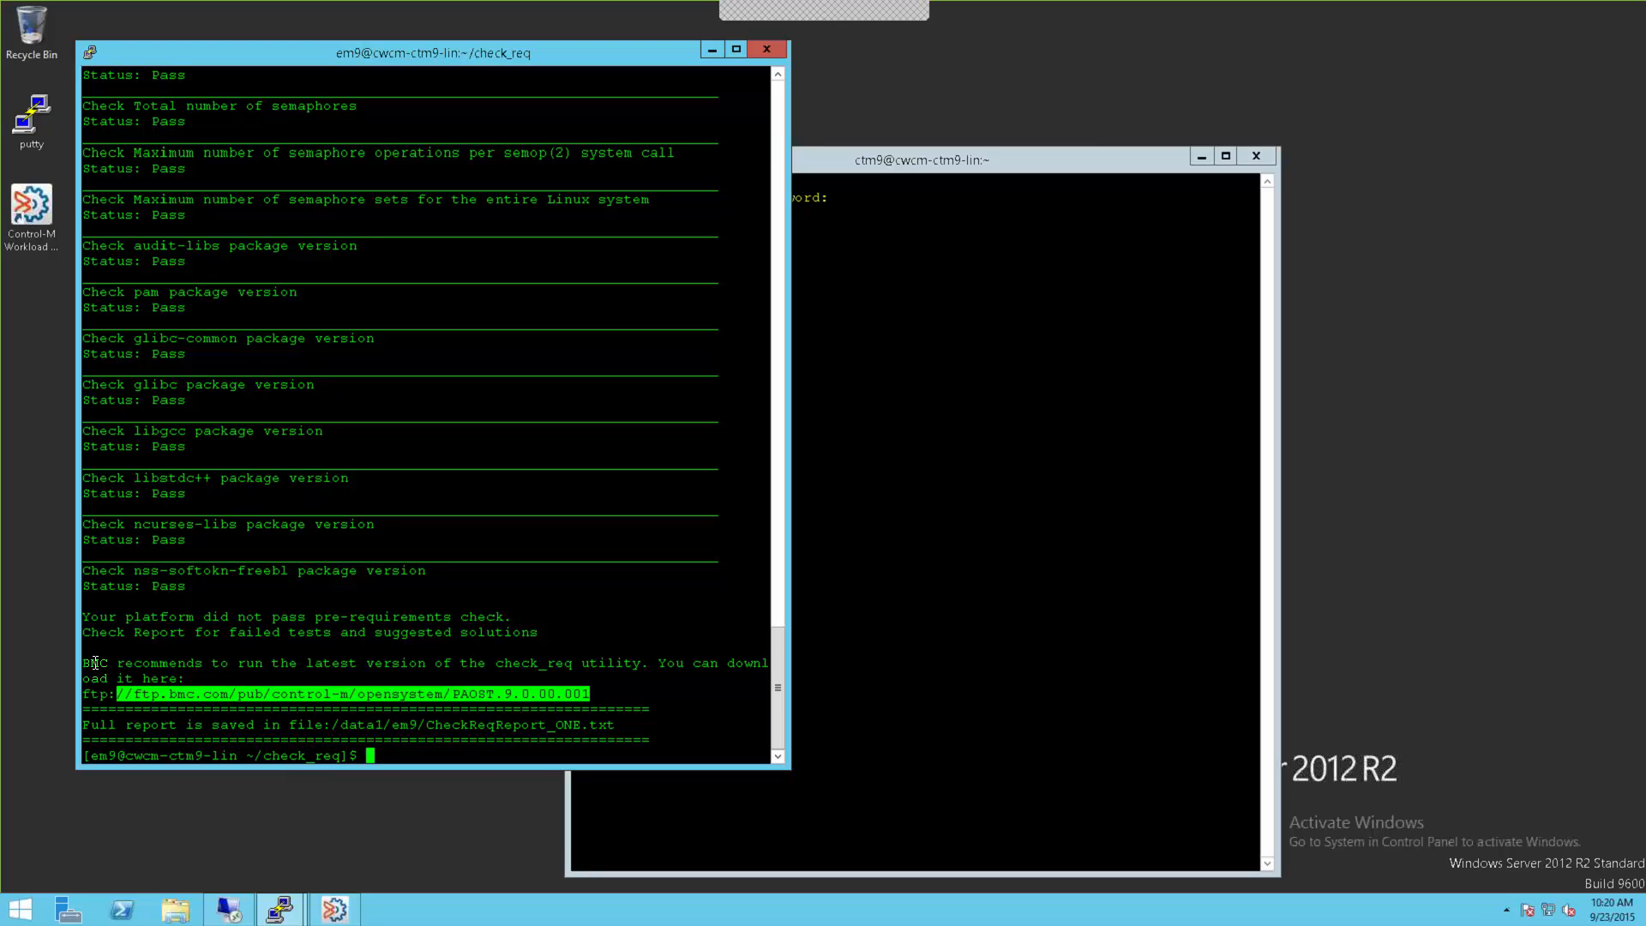
pyautogui.moveTo(95, 663); pyautogui.dragTo(755, 696)
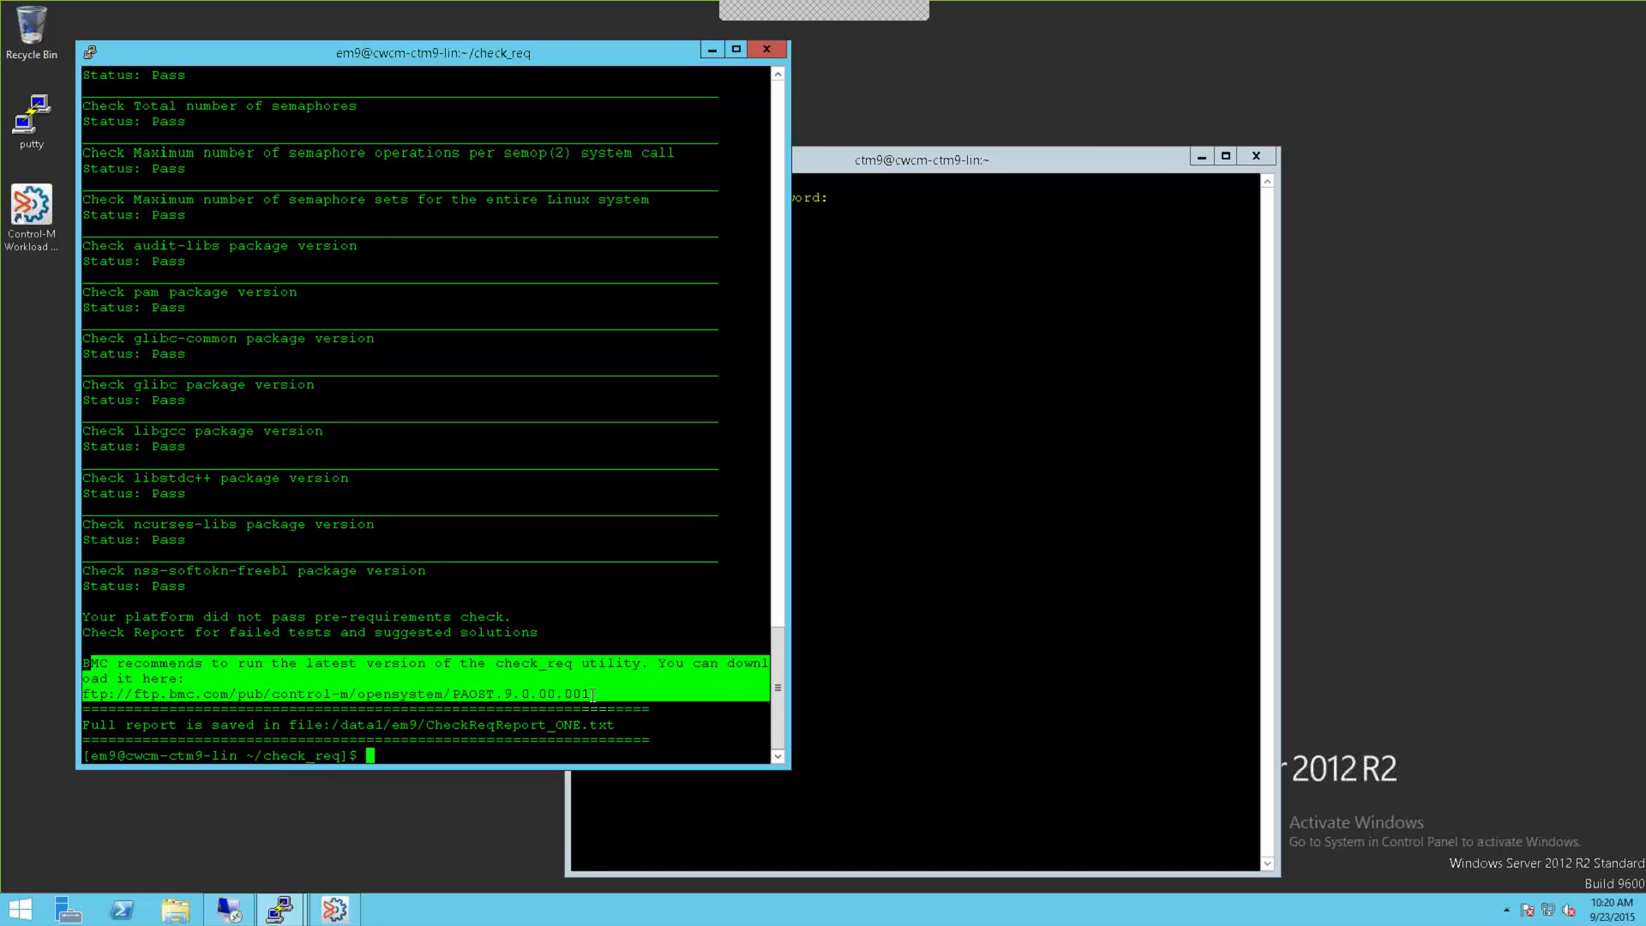
pyautogui.click(372, 651)
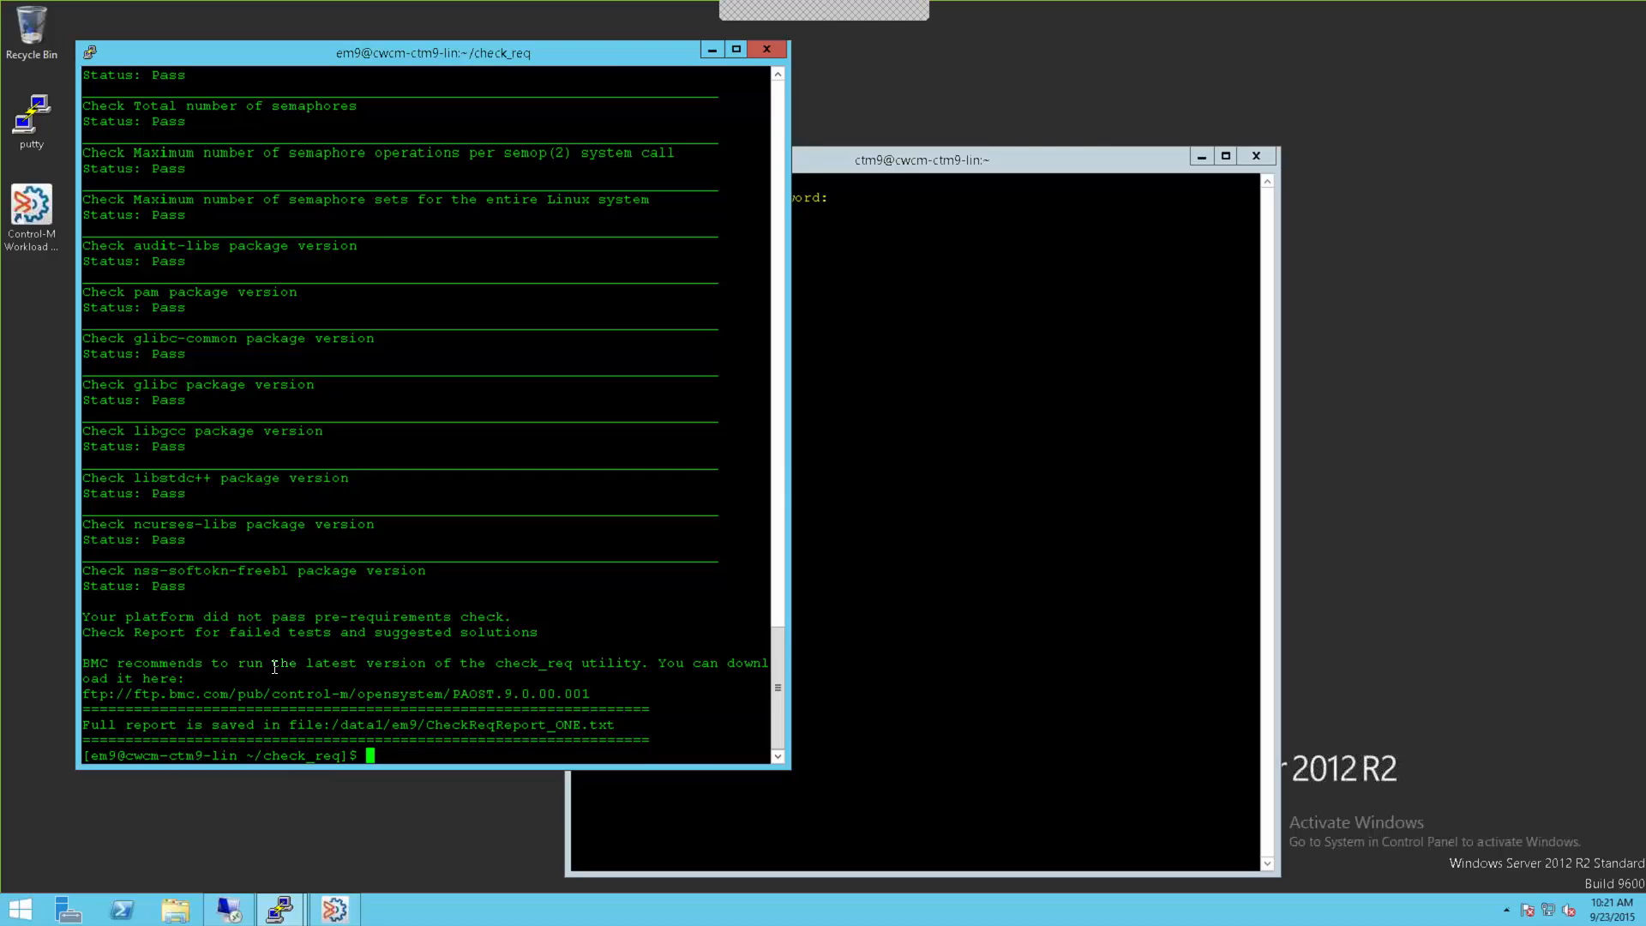
pyautogui.doubleClick(385, 725)
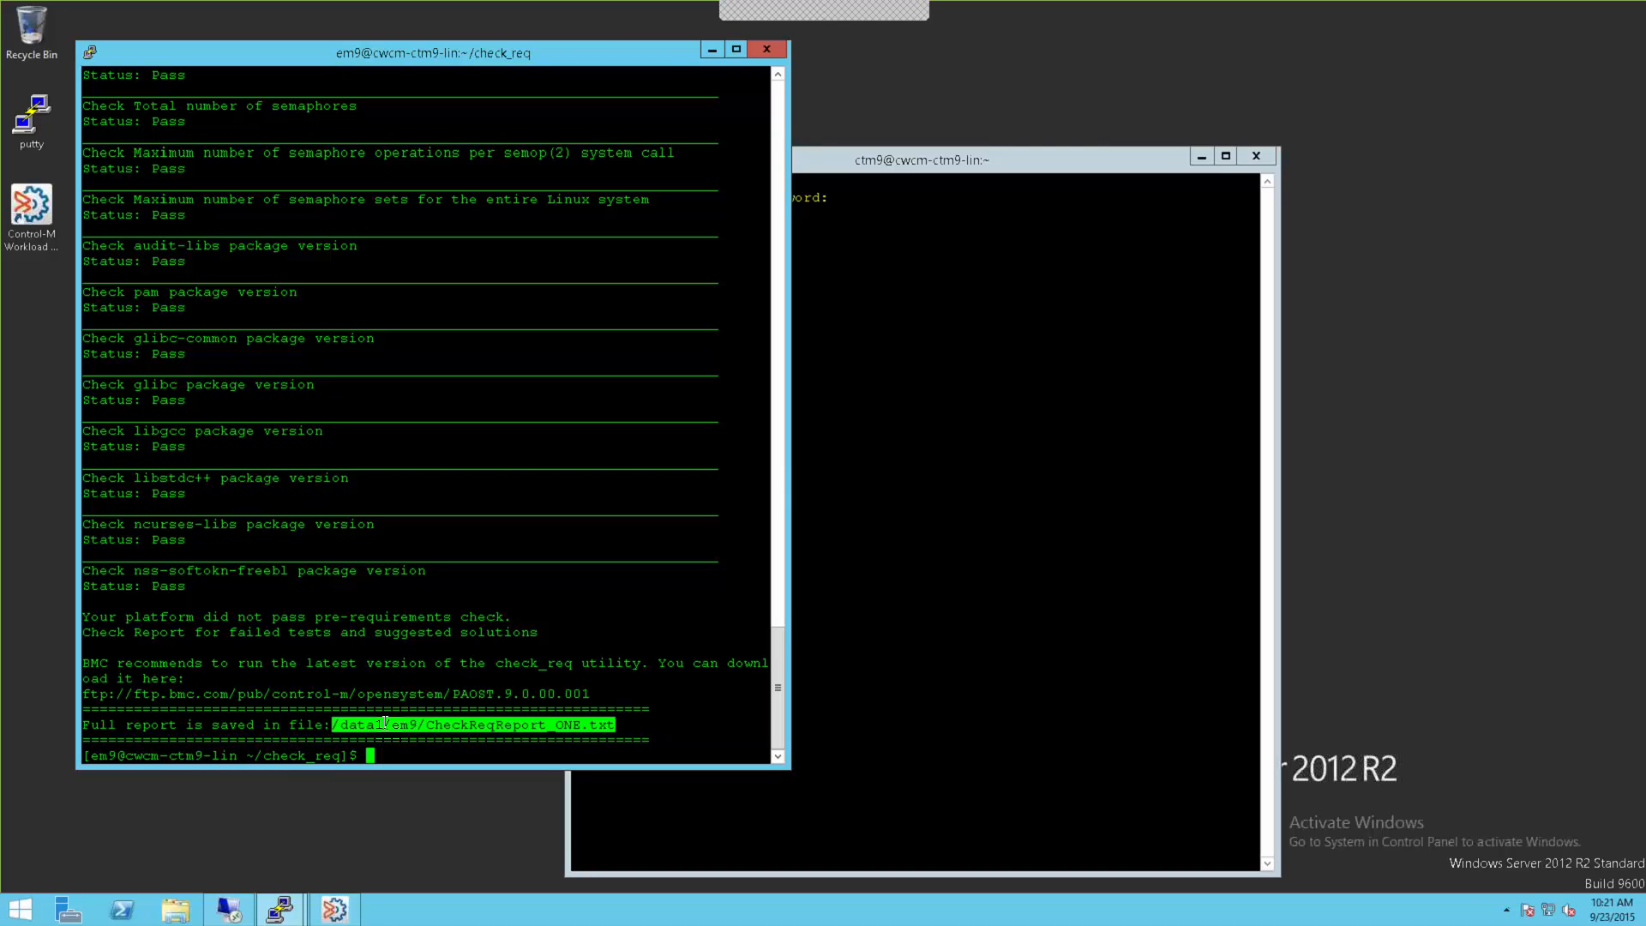
# Step: Return to the home directory and list disk usage with df
pyautogui.write('cd')
pyautogui.press('Return')
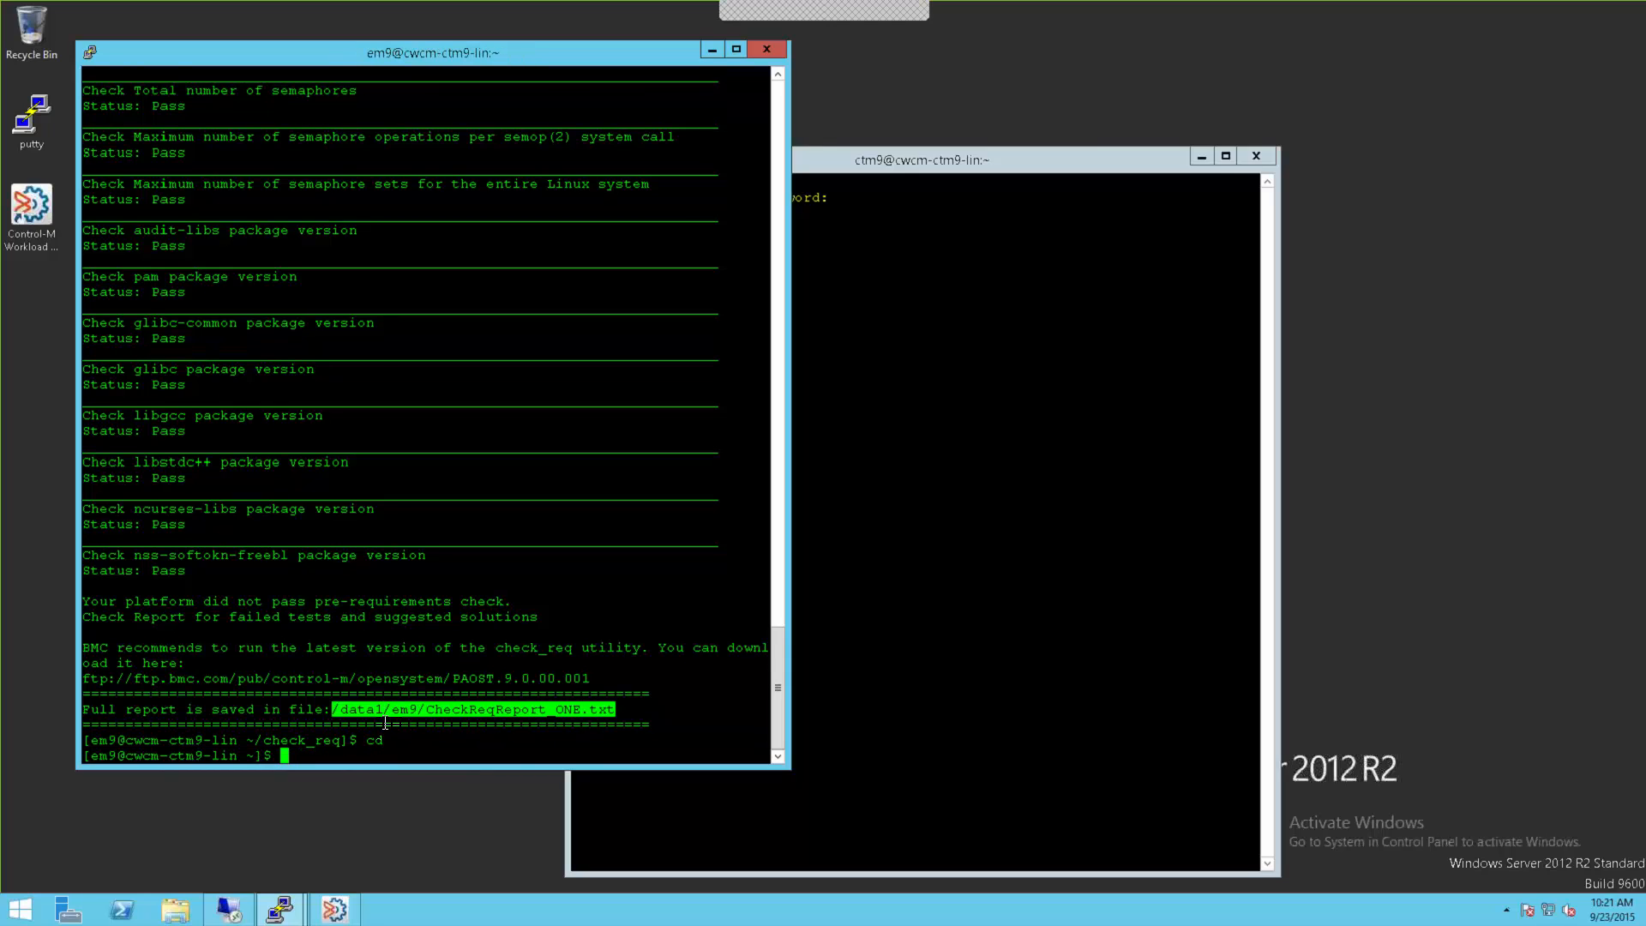
pyautogui.write('df')
pyautogui.press('Return')
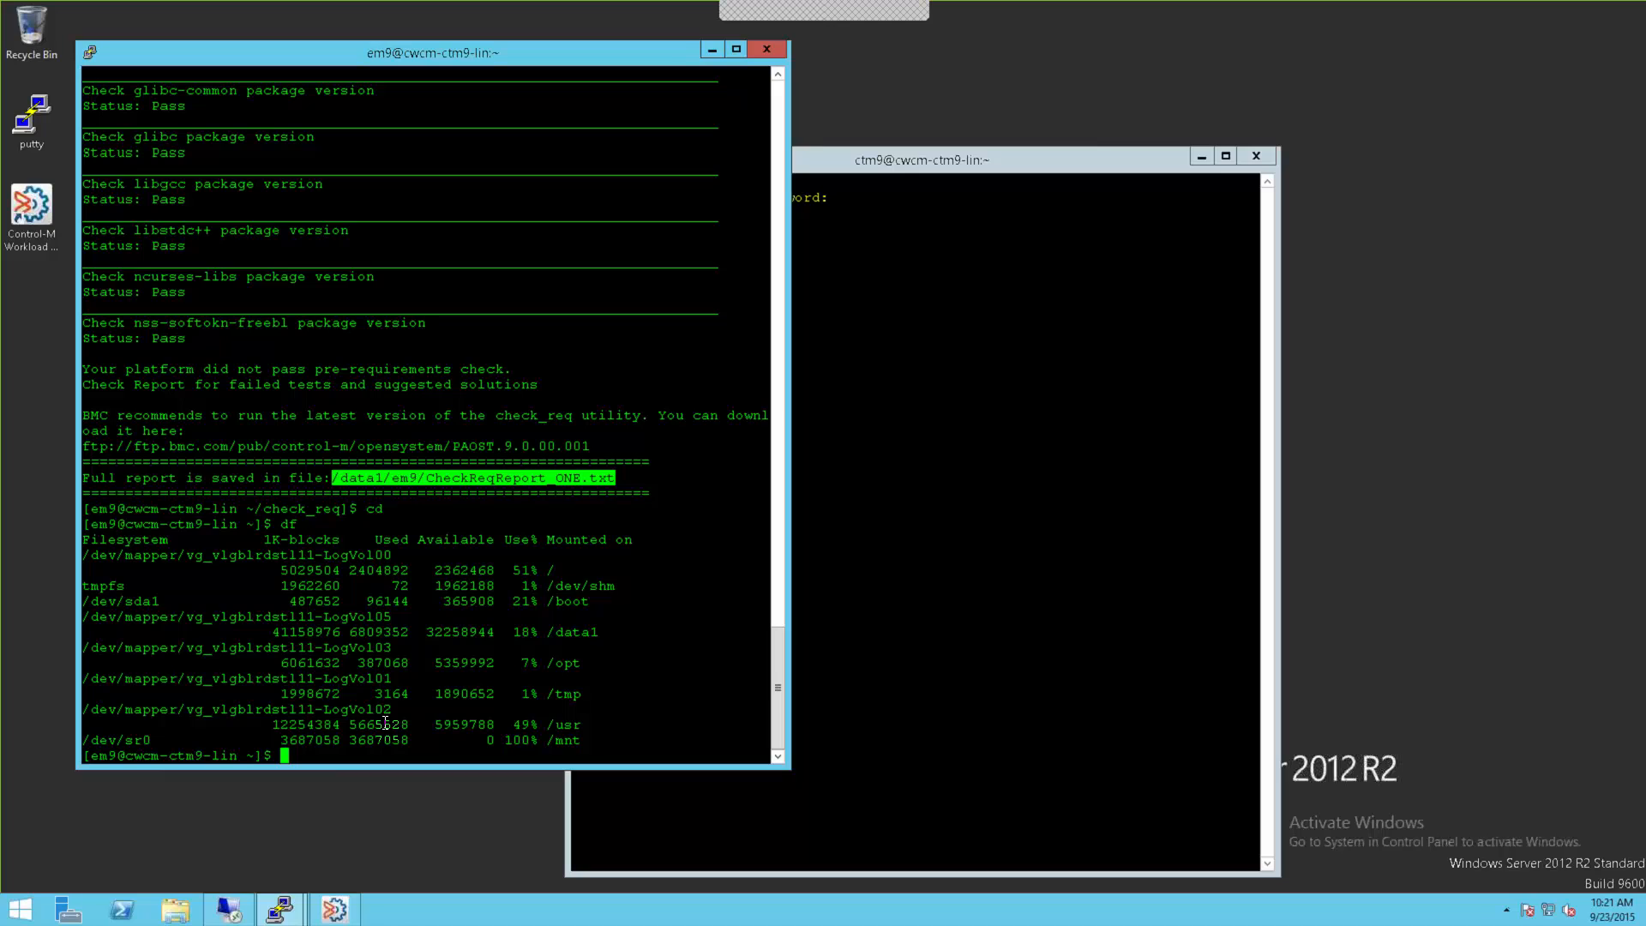
# Step: Note /dev/sr0 mounted on /mnt and launch /mnt/setup.sh
pyautogui.doubleClick(129, 740)
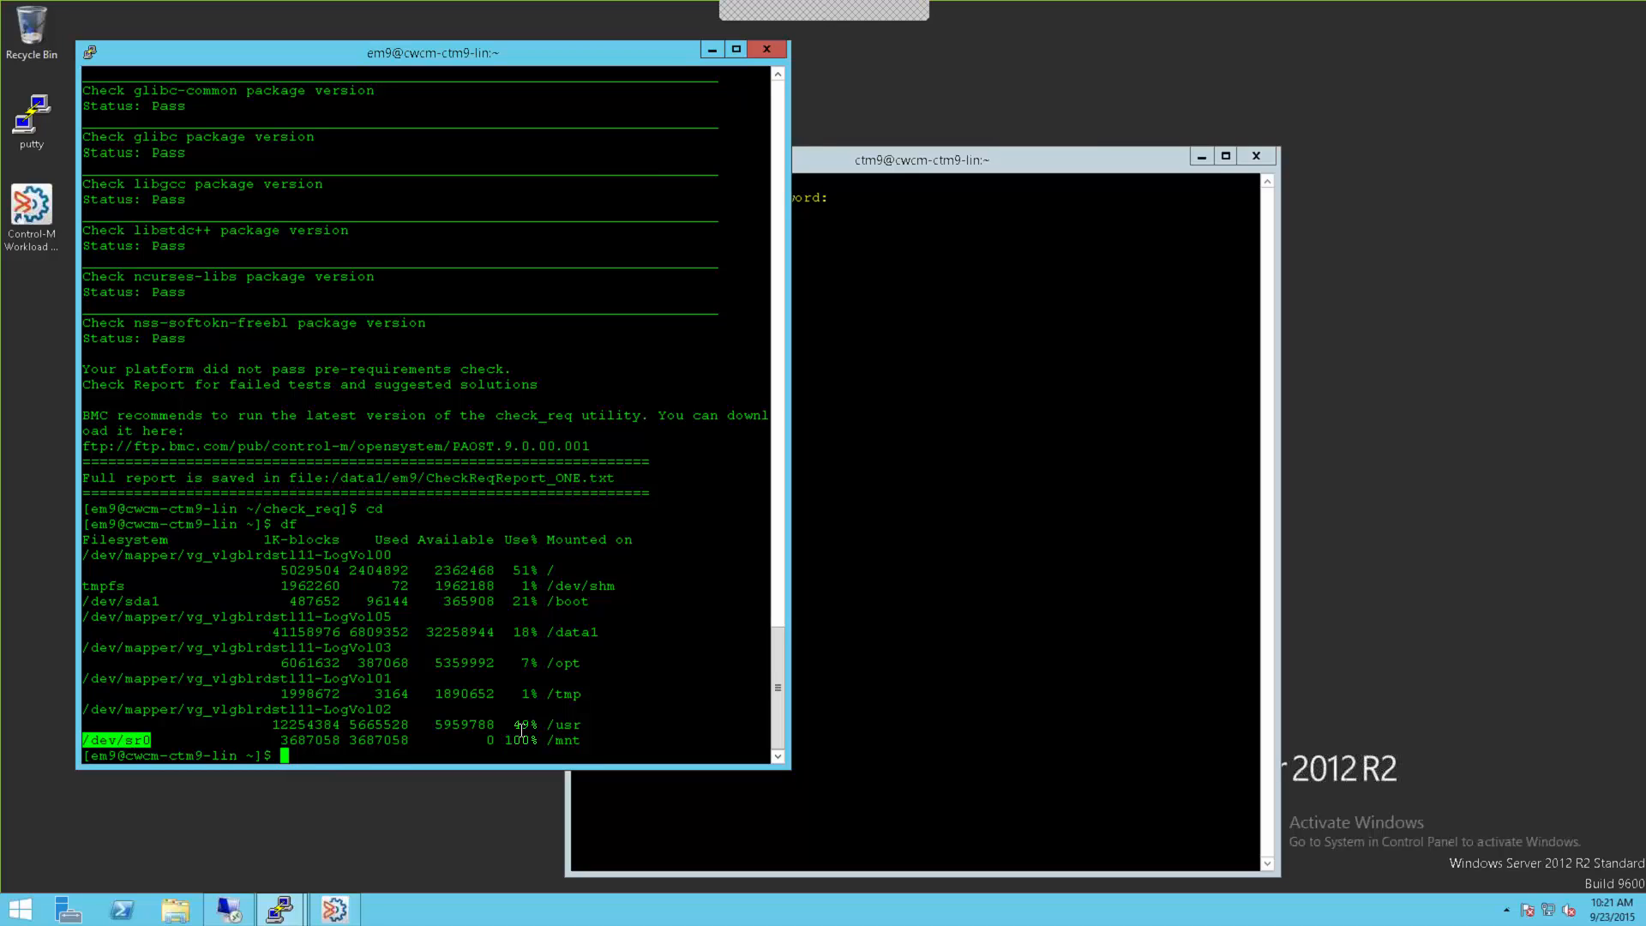
pyautogui.doubleClick(563, 750)
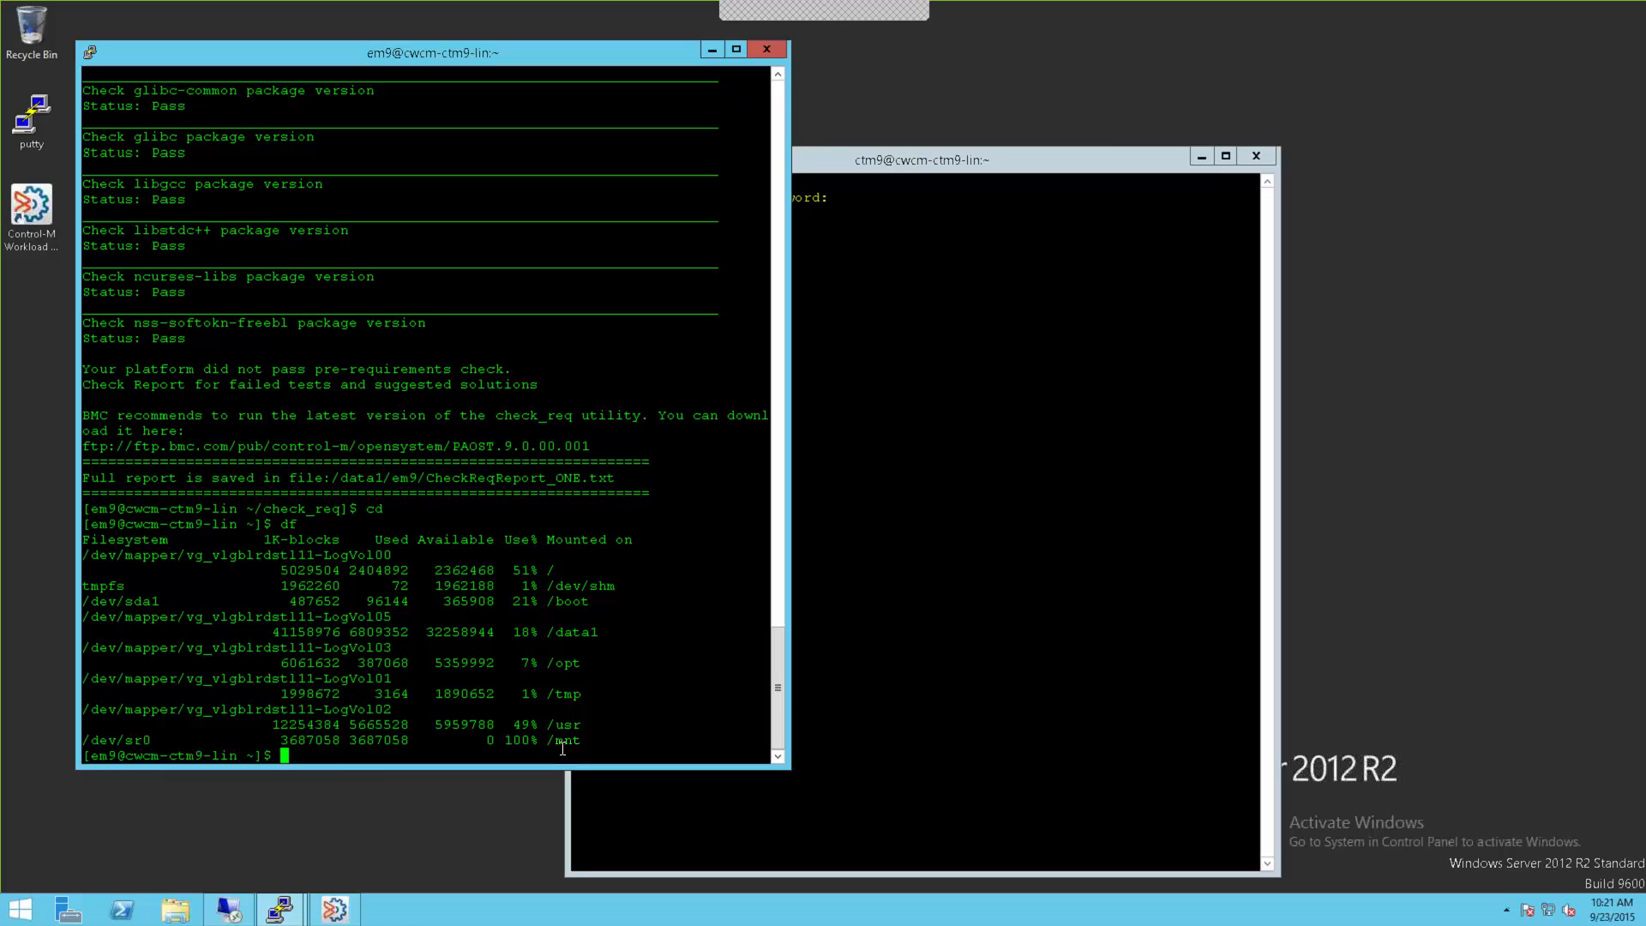
pyautogui.click(618, 649)
pyautogui.write('/mnt/setup.sh')
pyautogui.press('Return')
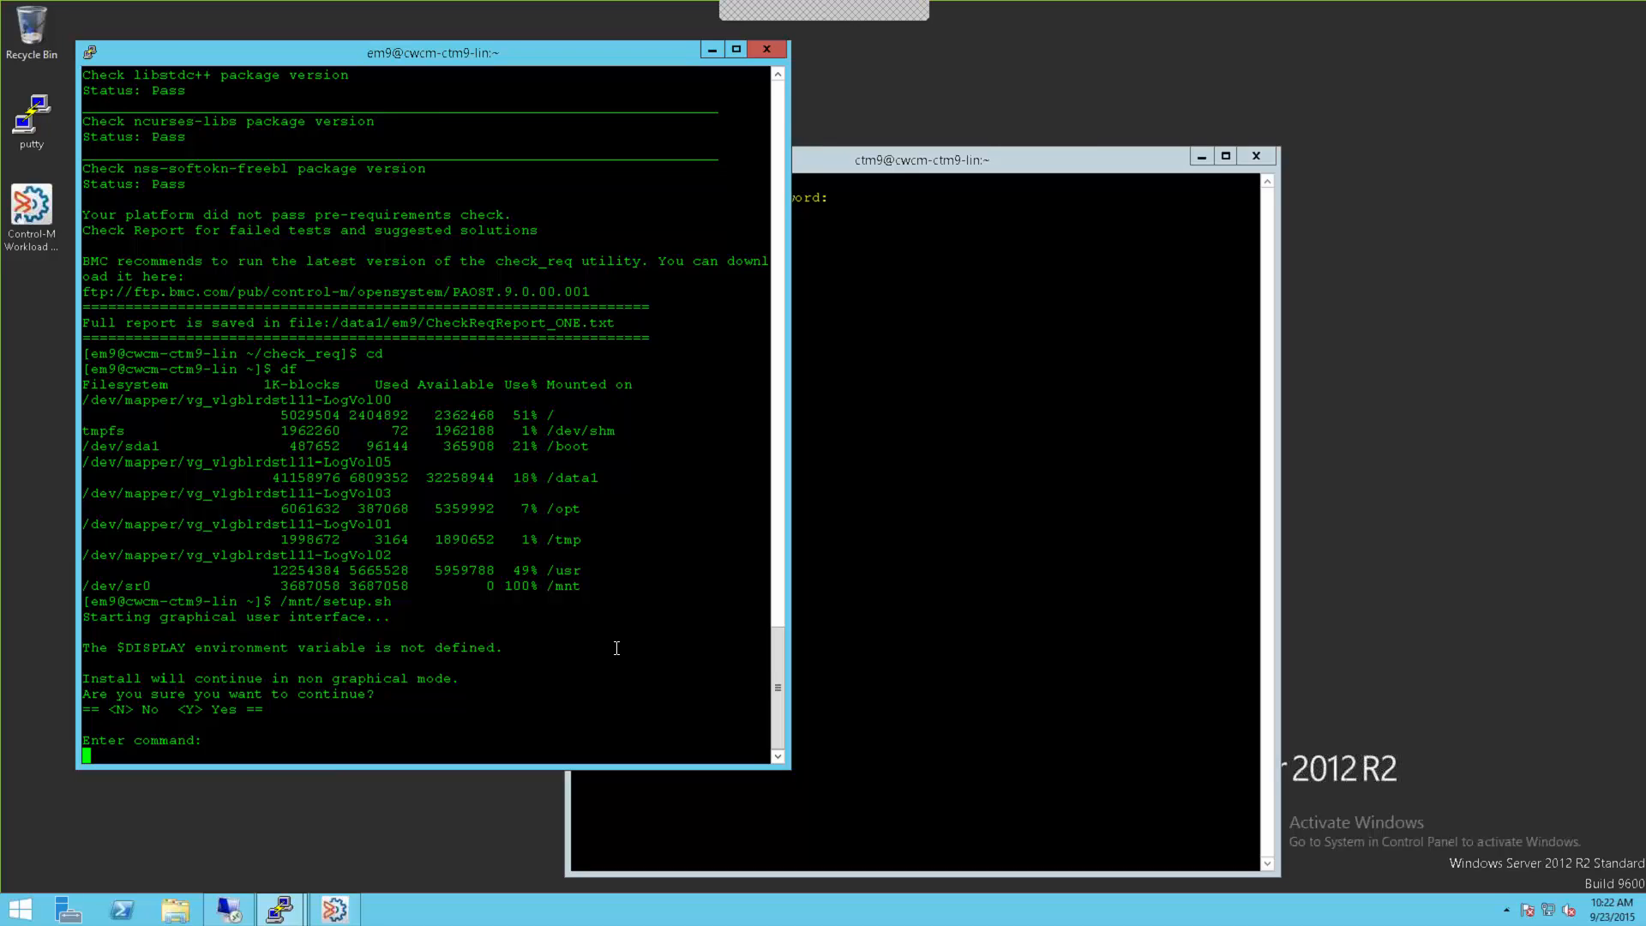
# Step: Continue in non-graphical mode, skip the license text with s, and accept the license with y
pyautogui.write('y')
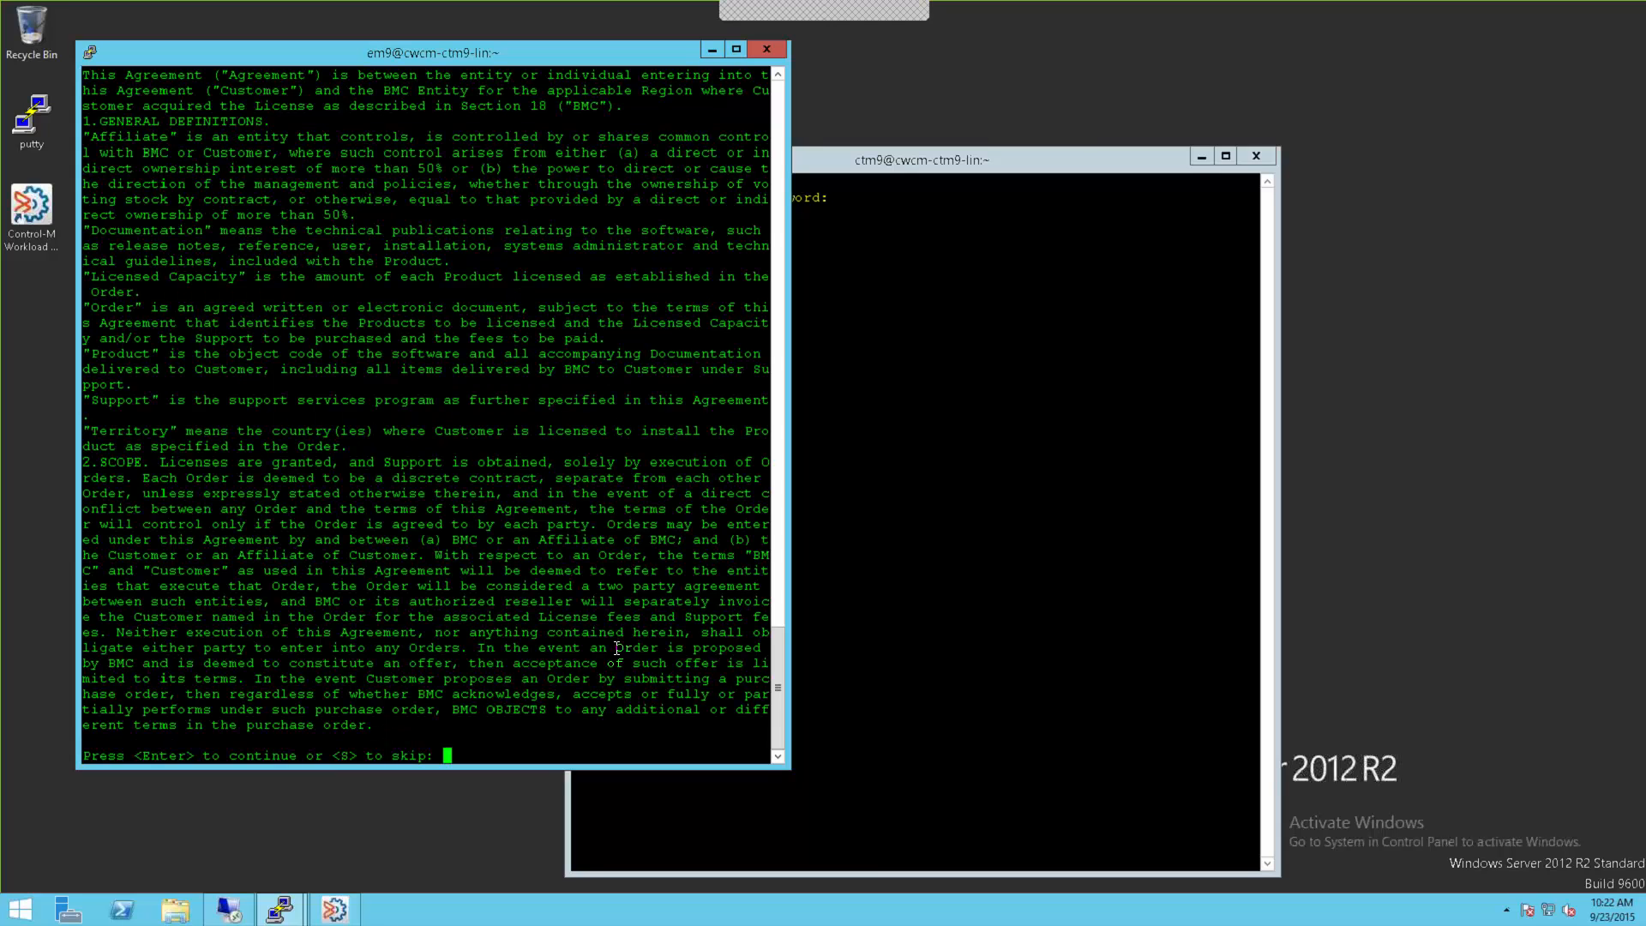
pyautogui.write('s')
pyautogui.press('Return')
pyautogui.write('y')
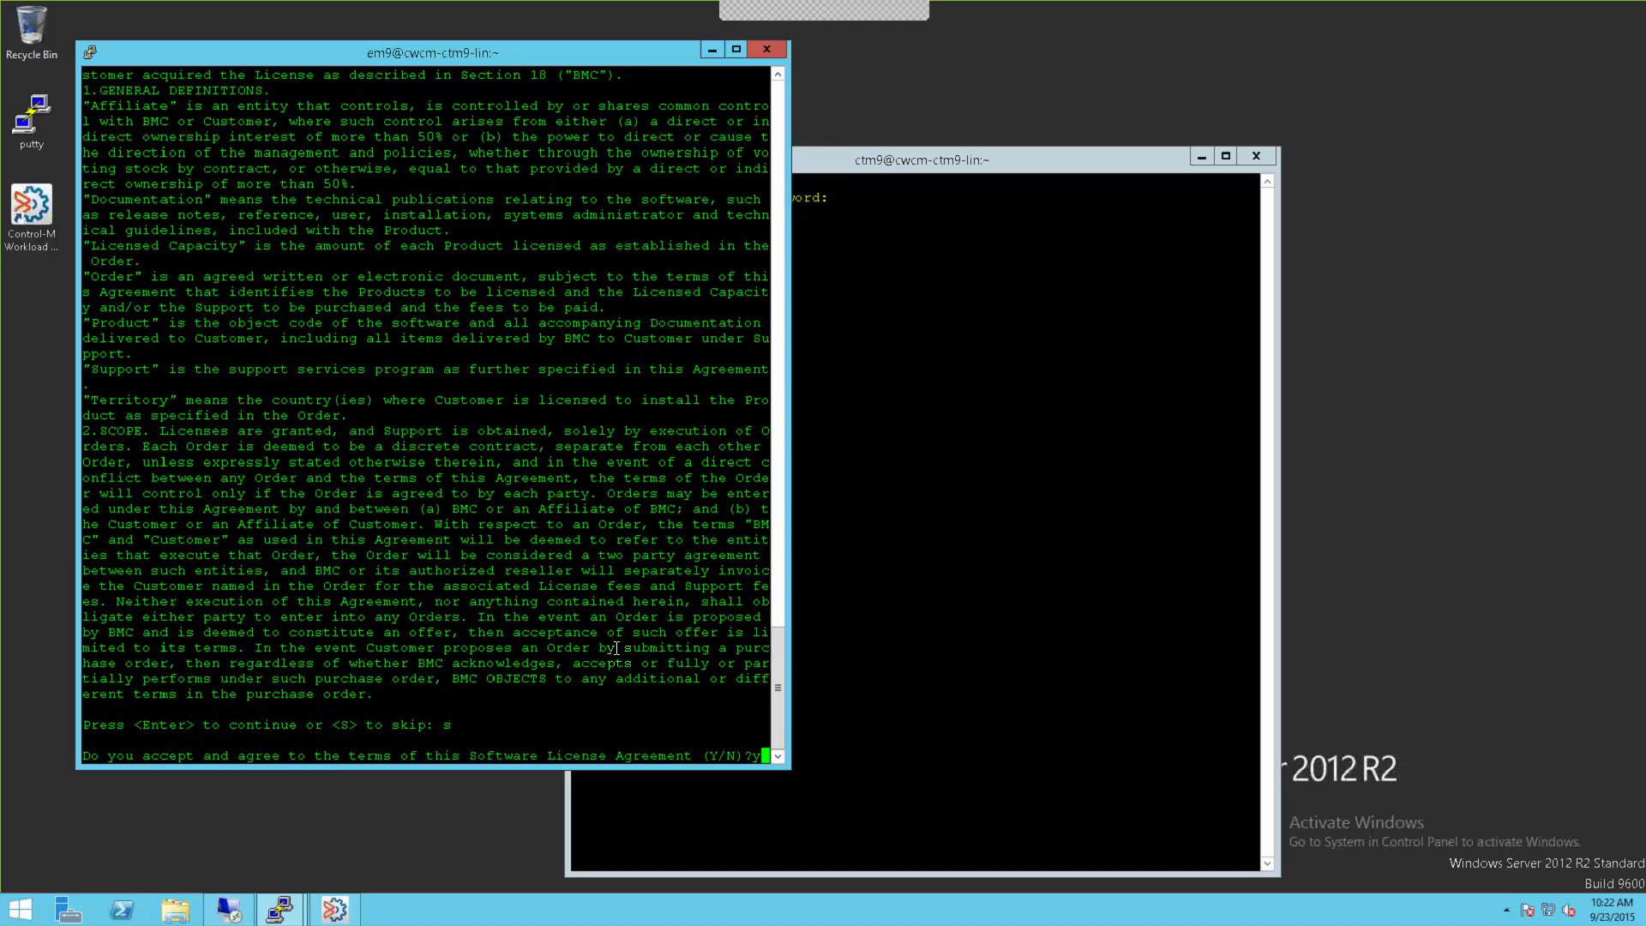
pyautogui.press('Return')
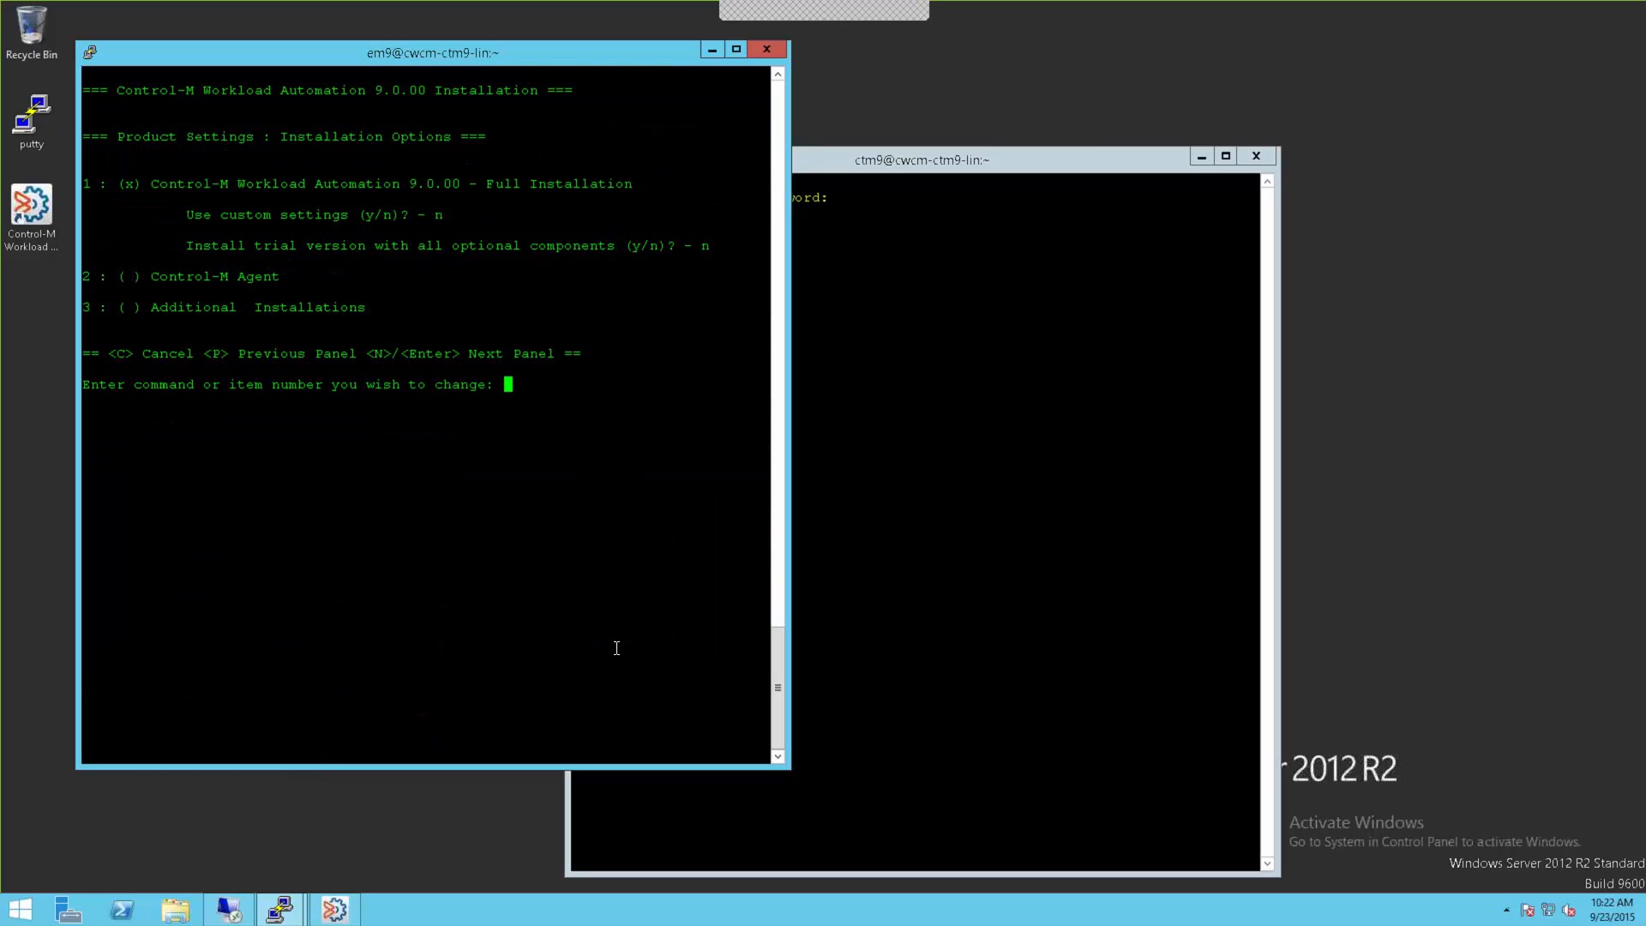
# Step: Pick Additional Installations (3), select Control-M/Enterprise Manager (2), and answer n to reach Setup Type
pyautogui.write('3')
pyautogui.press('Return')
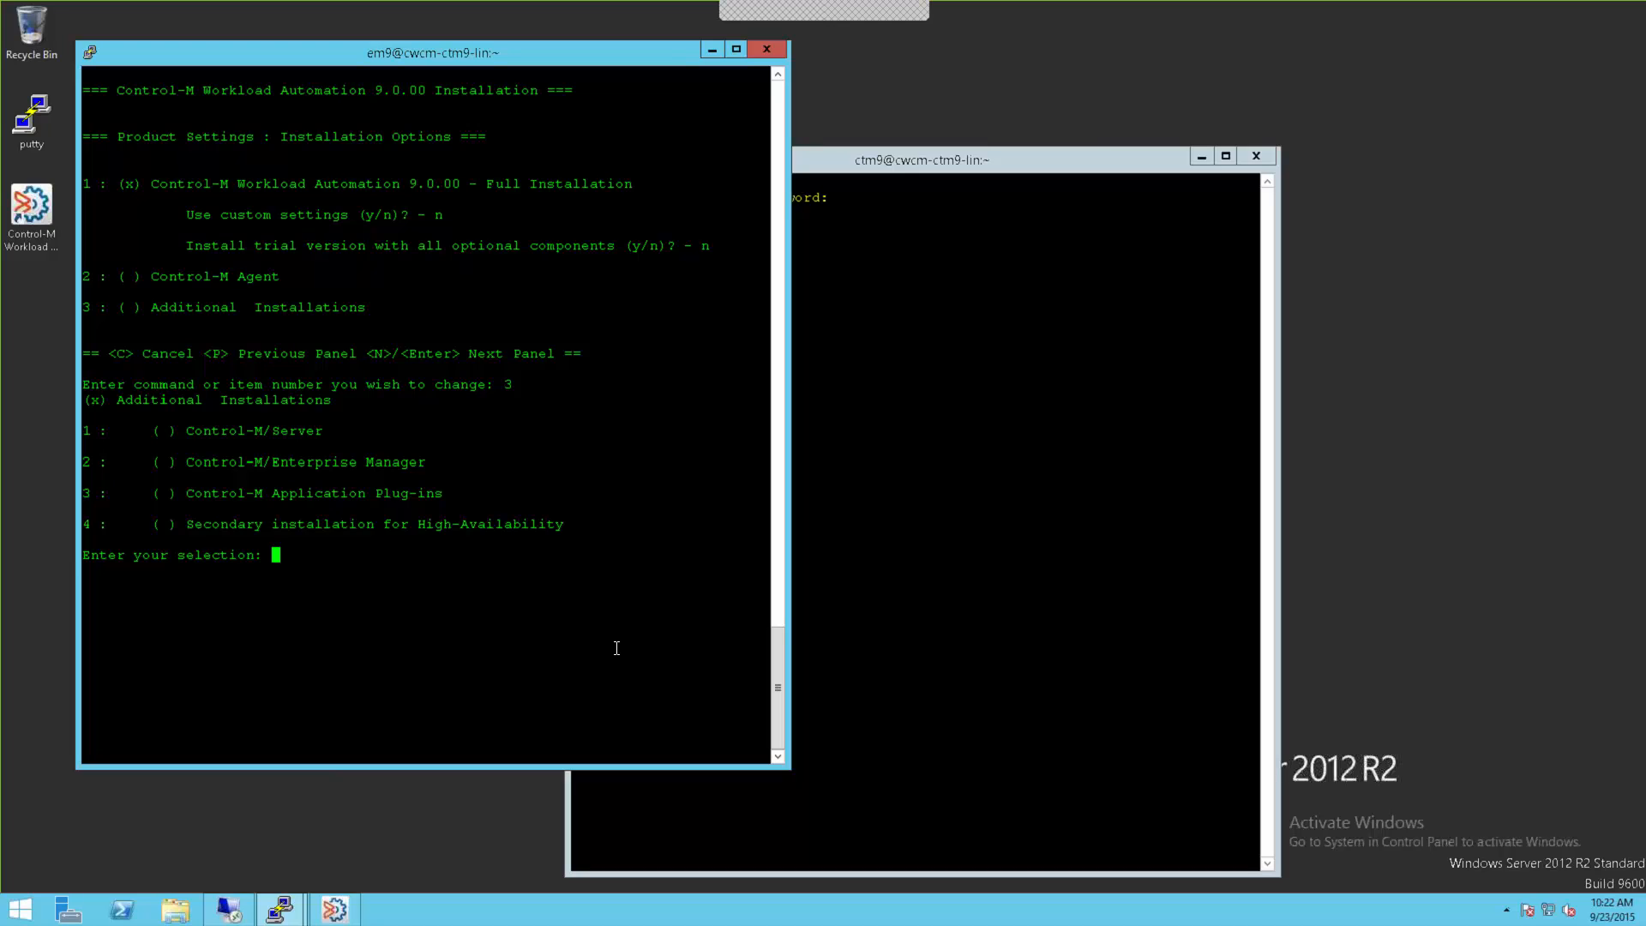
pyautogui.write('2')
pyautogui.press('Return')
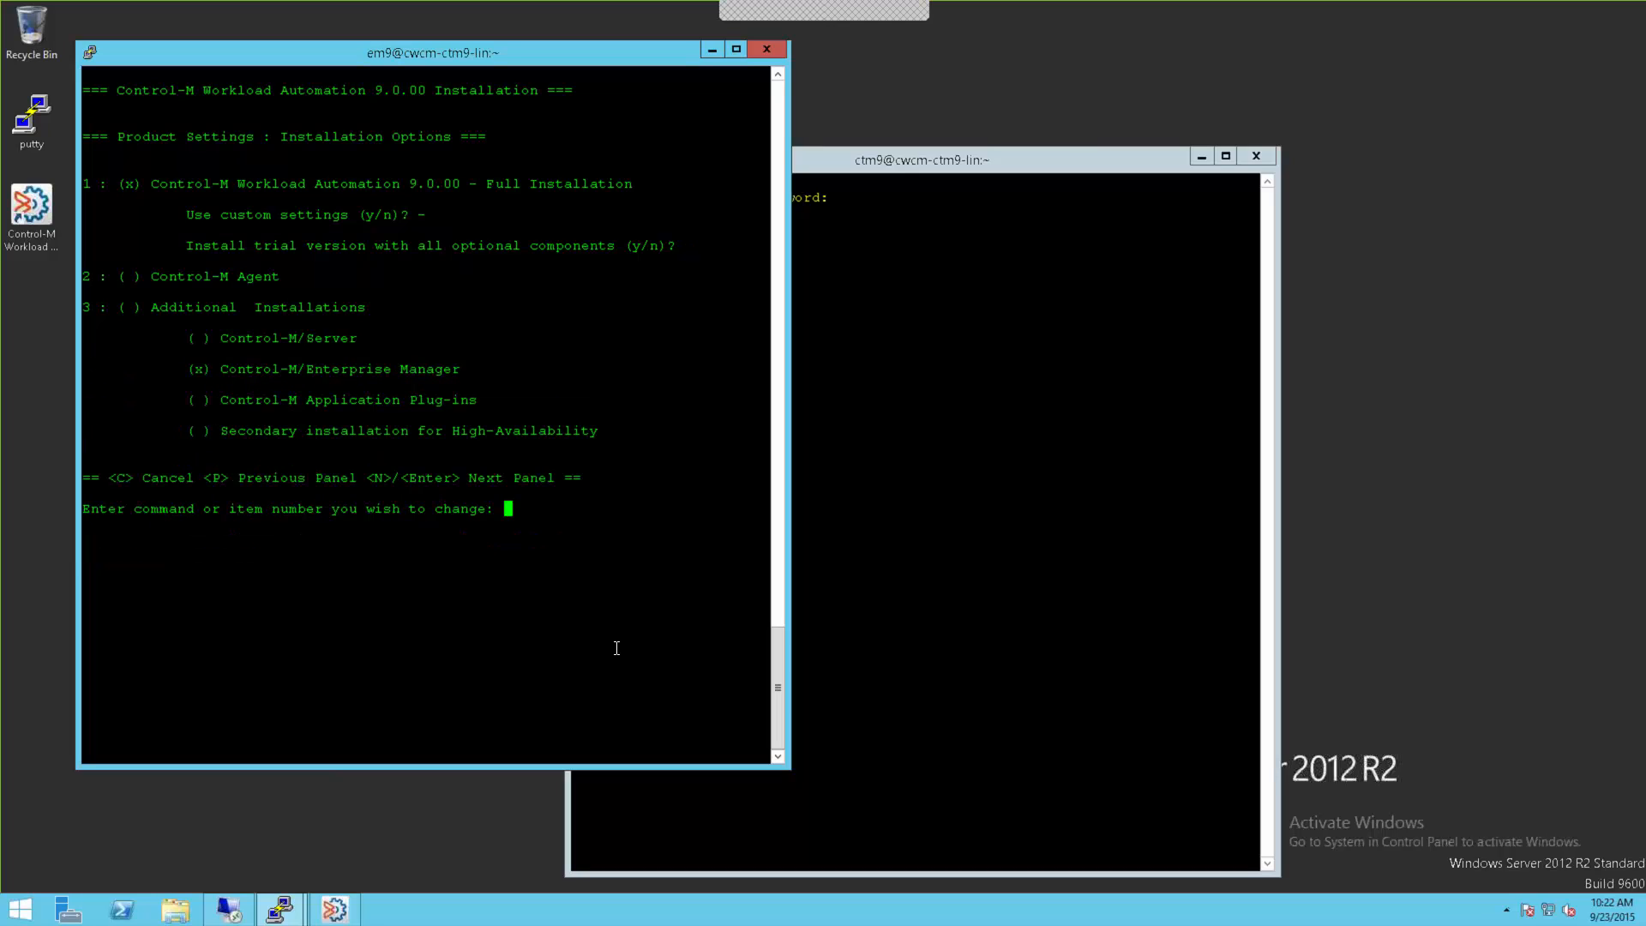
pyautogui.write('n')
pyautogui.press('Return')
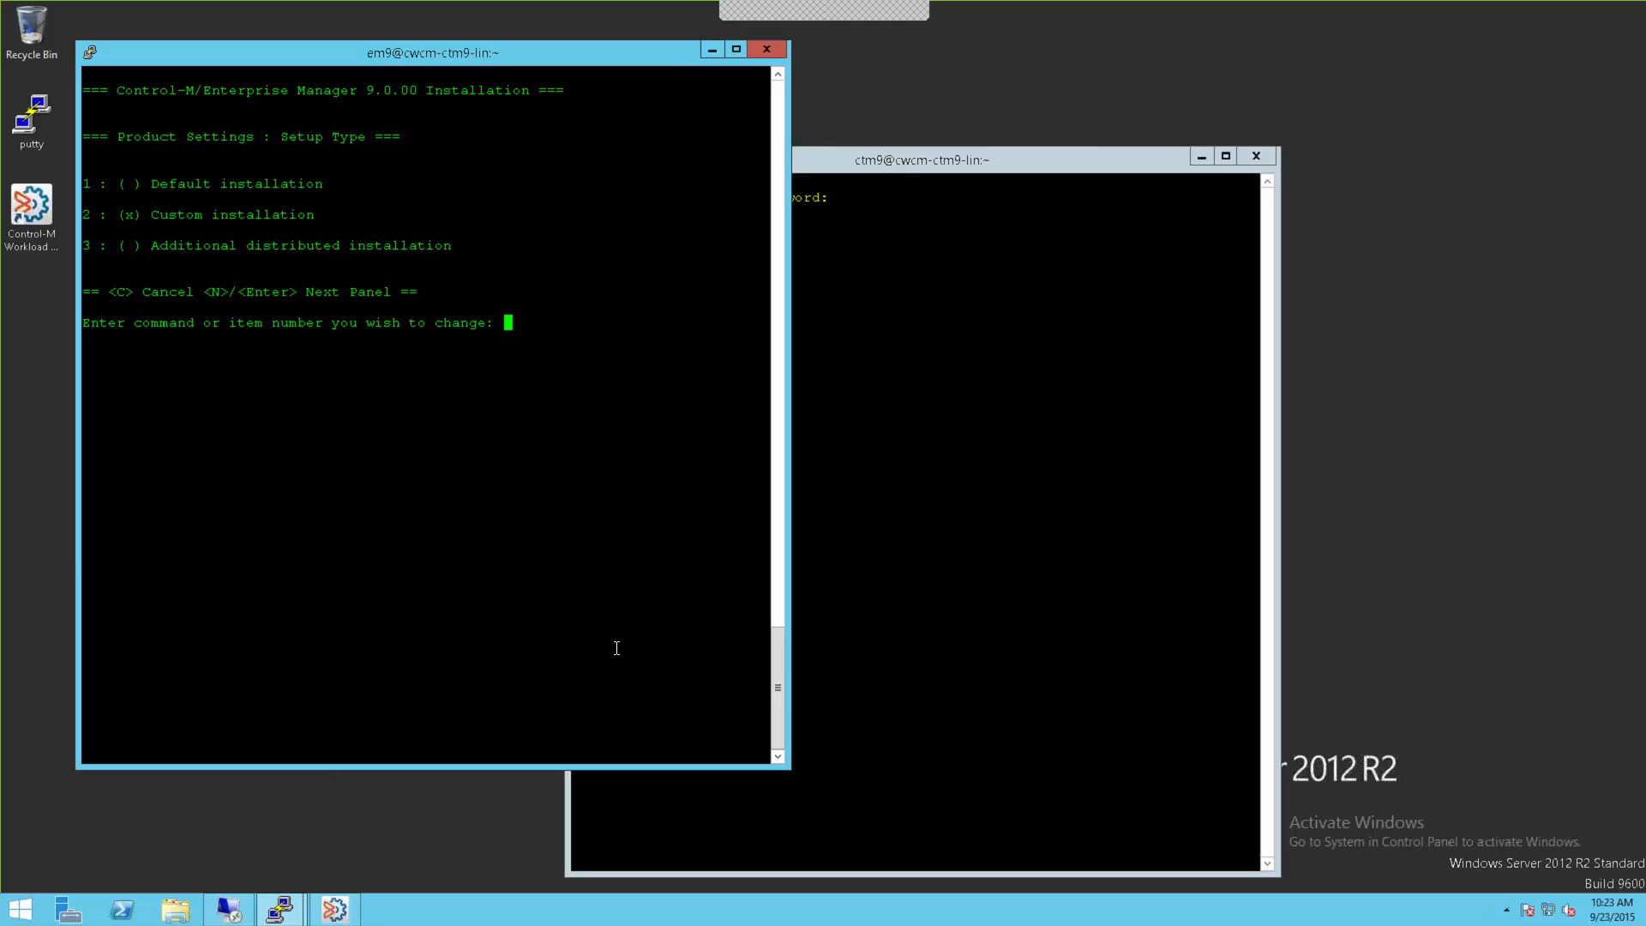
# Step: Accept the Custom setup type, PostgreSQL on a dedicated server, and the default host and port 5432
pyautogui.press('Return')
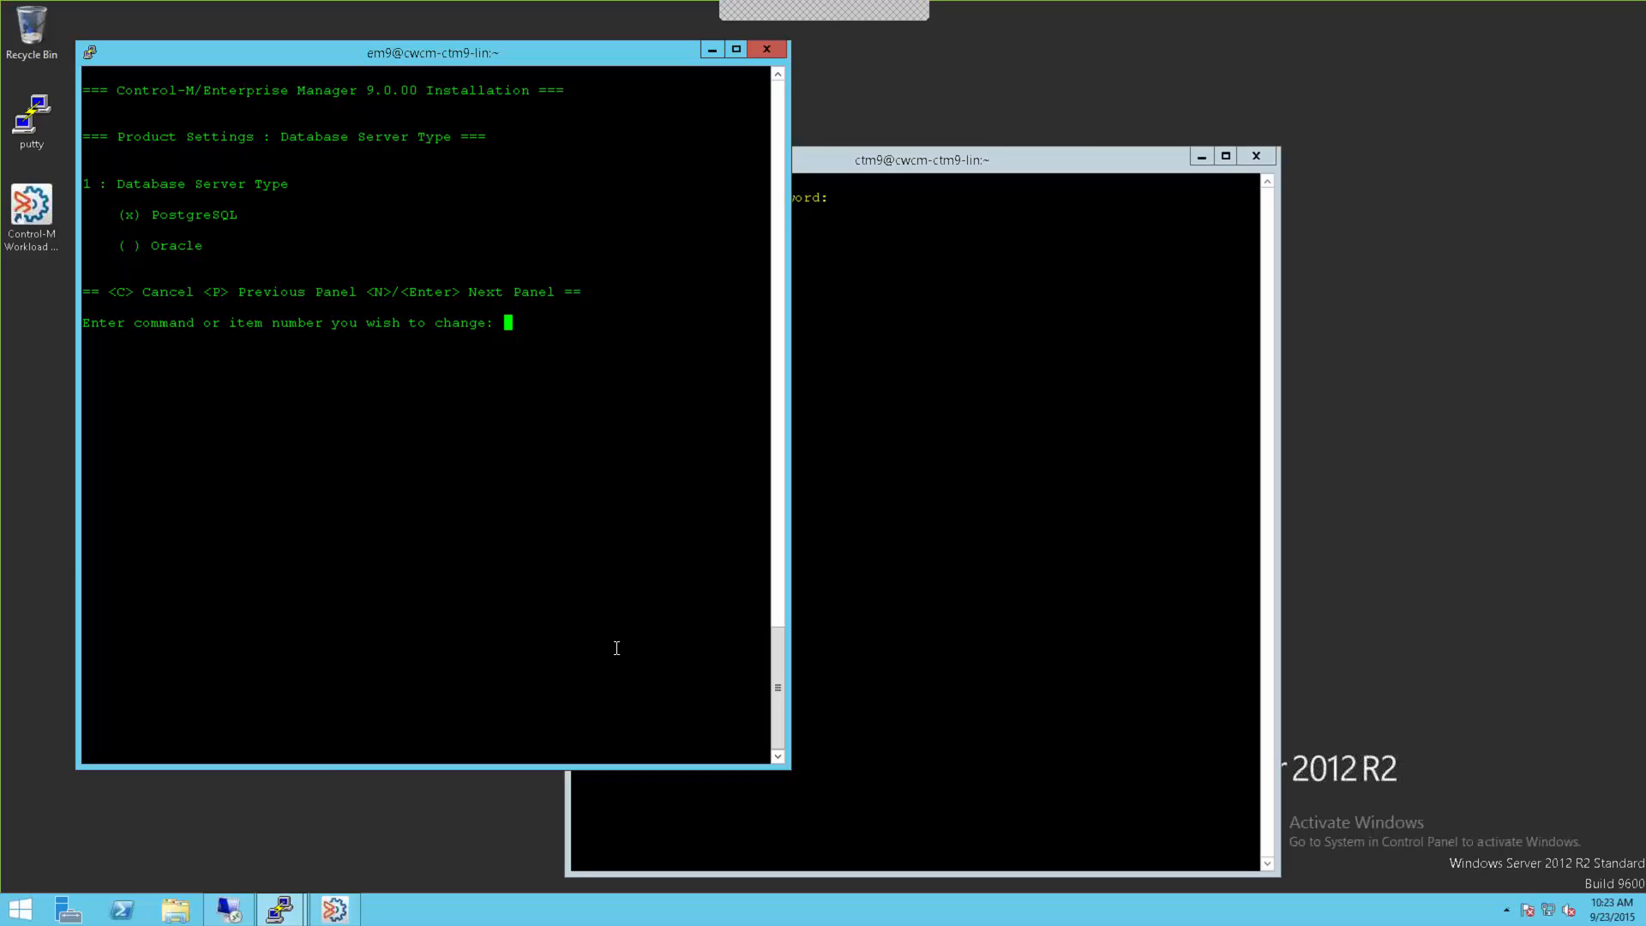
pyautogui.press('Return')
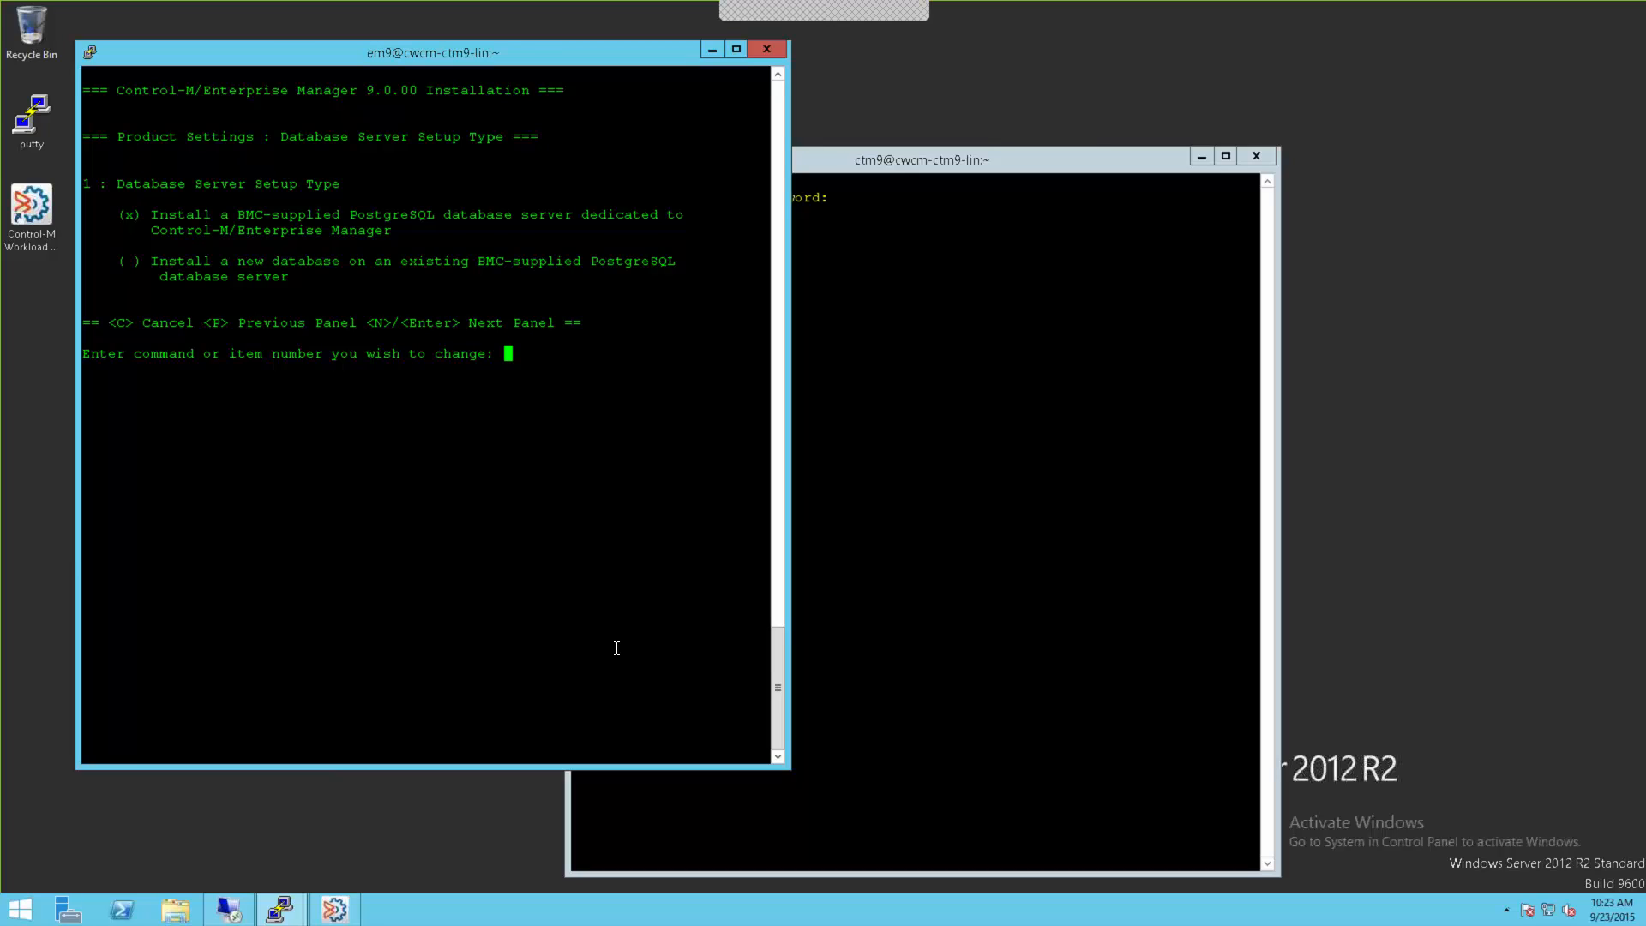
pyautogui.press('Return')
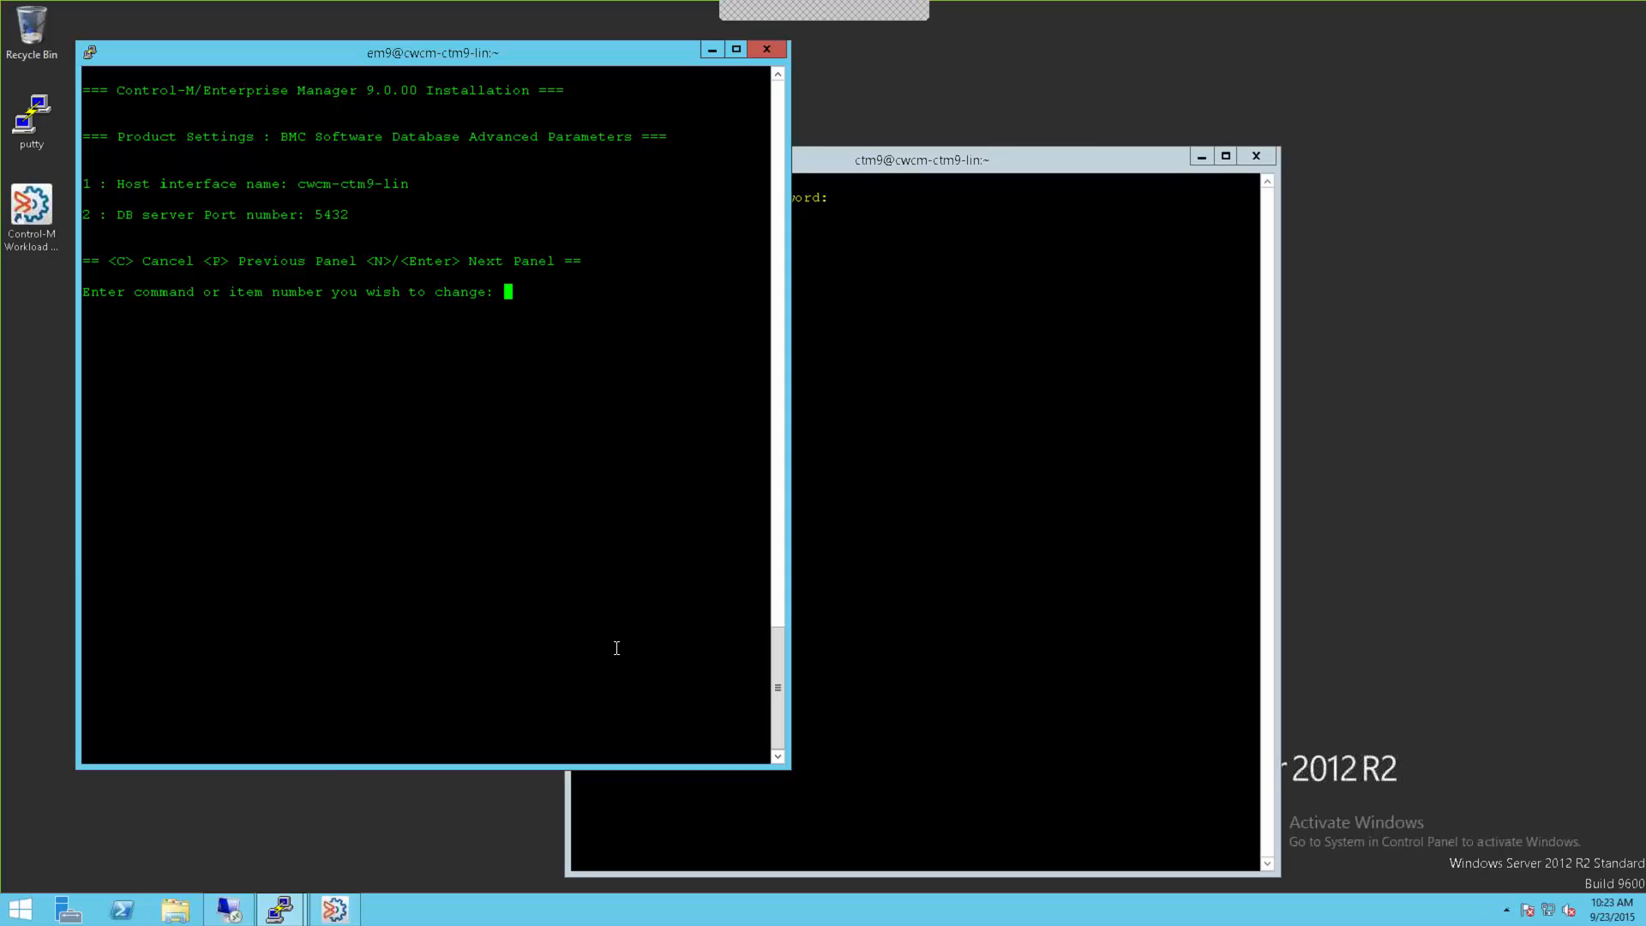
pyautogui.press('Return')
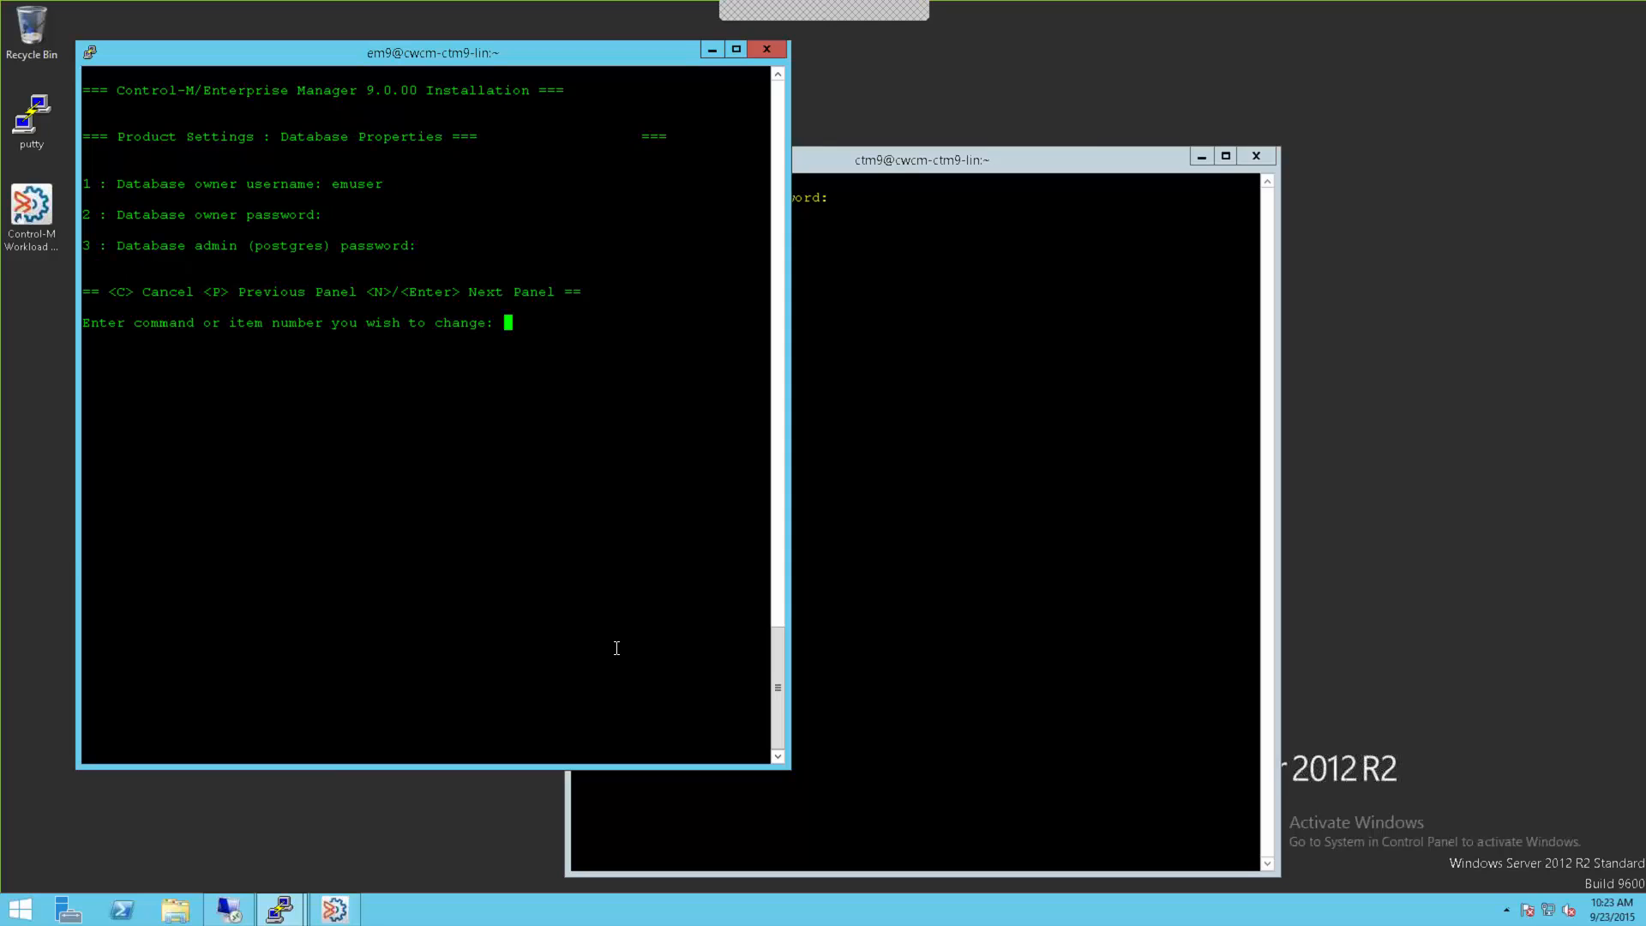
# Step: Set and confirm a new database owner password via option 2
pyautogui.write('2')
pyautogui.press('Return')
pyautogui.write('*****')
pyautogui.press('Return')
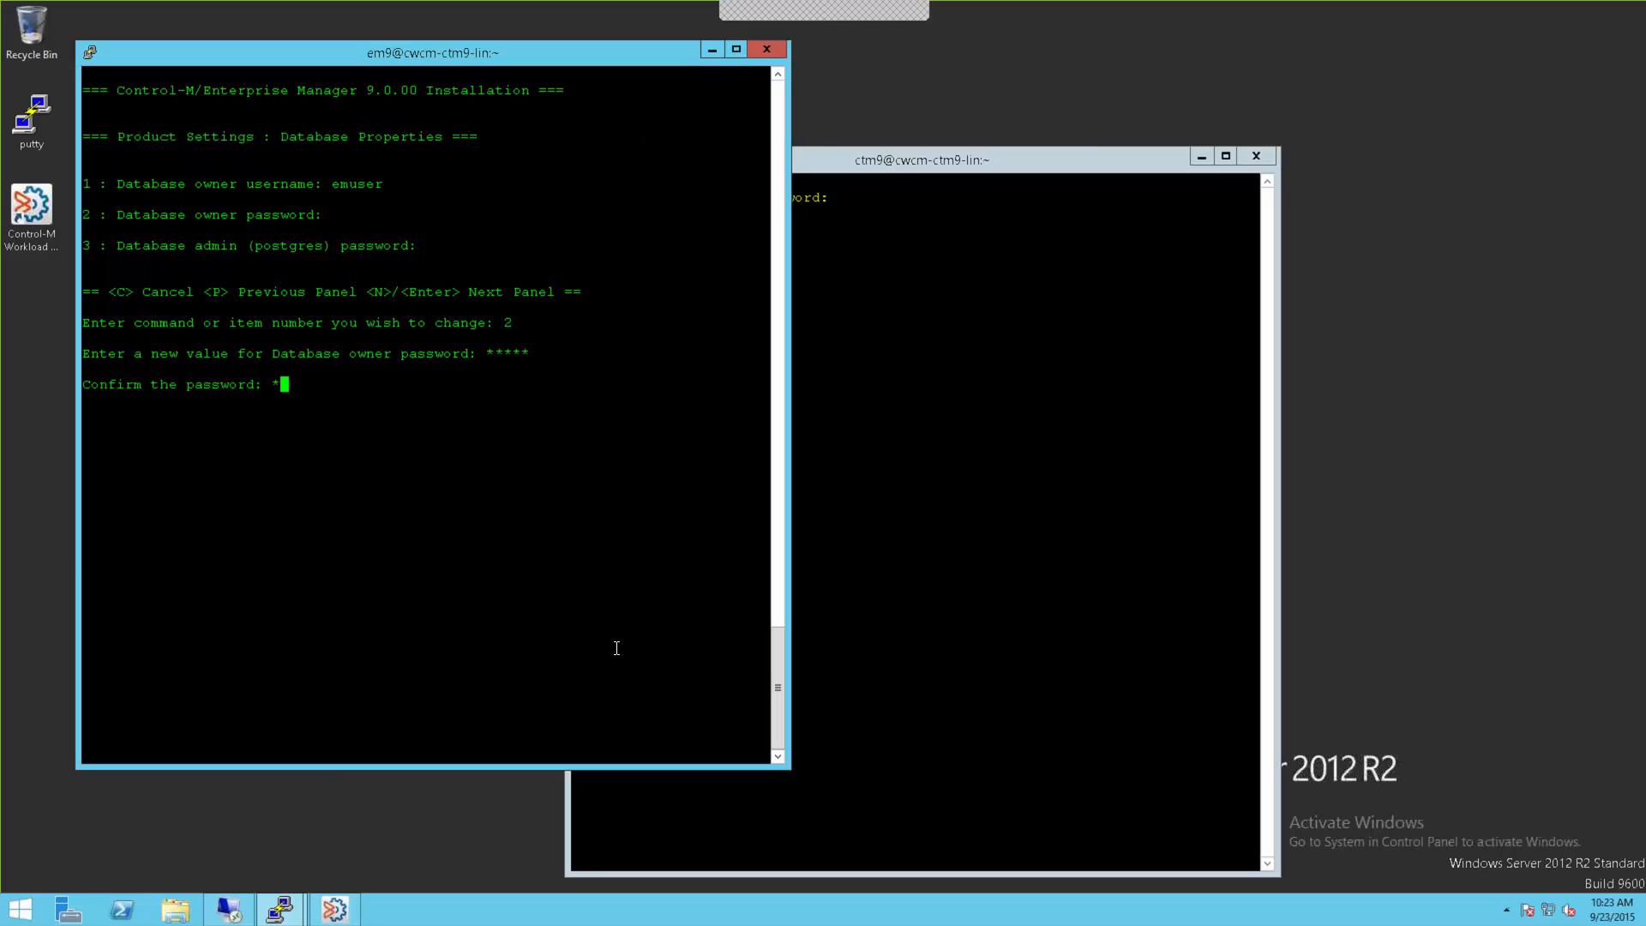
pyautogui.write('*****')
pyautogui.press('Return')
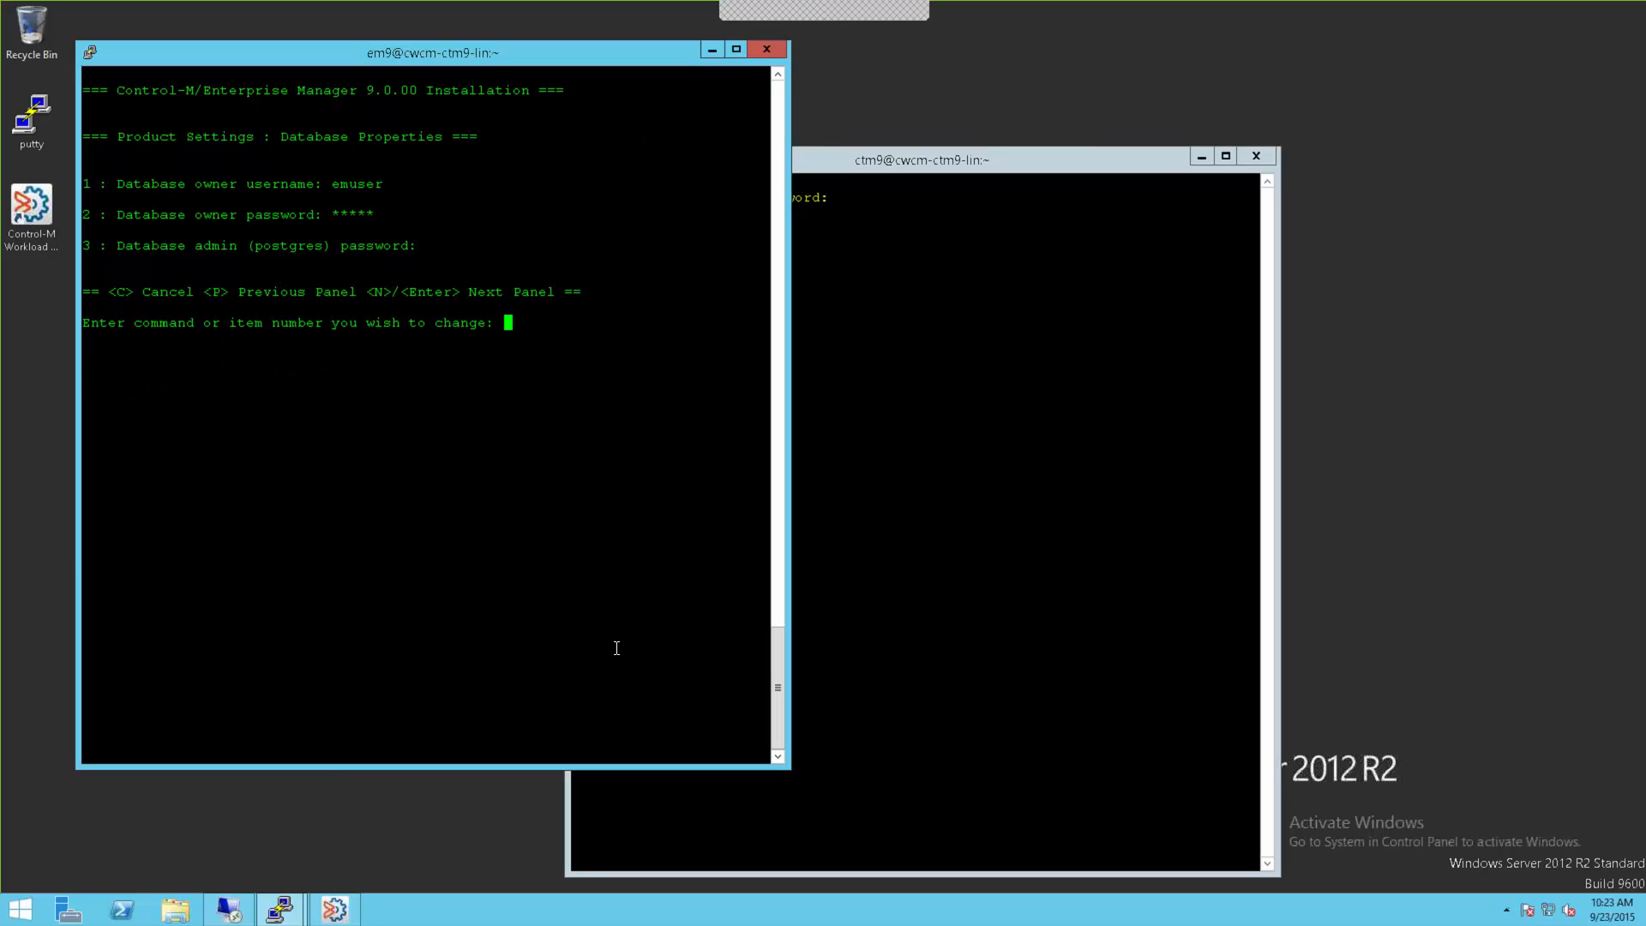
# Step: Set and confirm the postgres admin password via option 3, then continue to Database Properties
pyautogui.write('3')
pyautogui.press('Return')
pyautogui.write('*******')
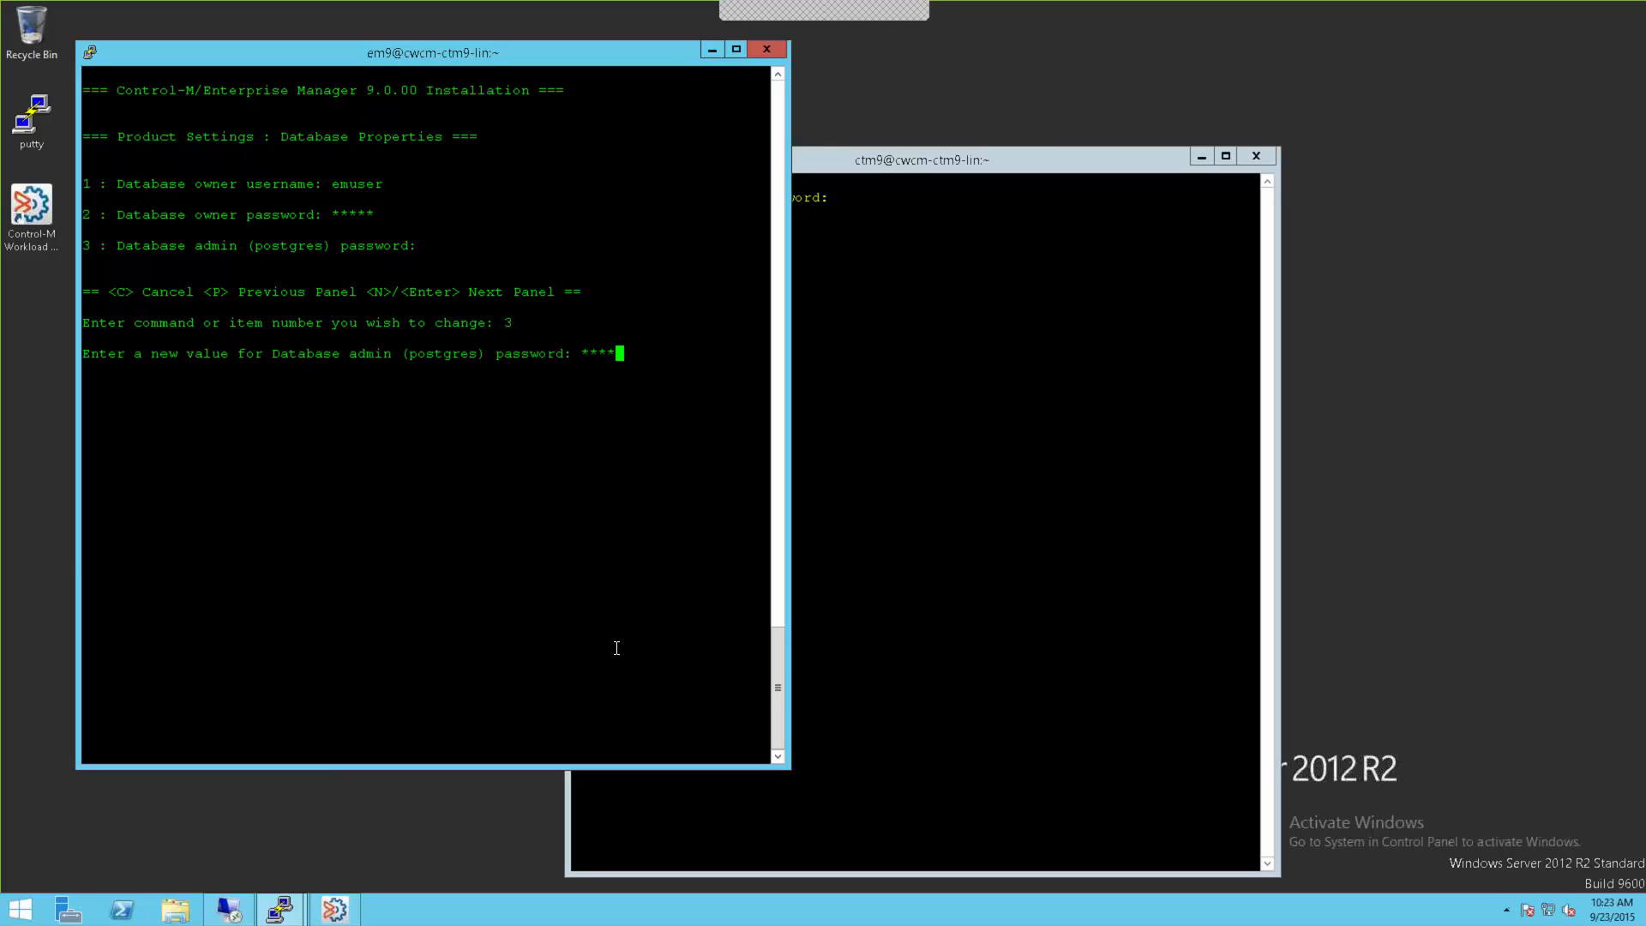
pyautogui.press('Return')
pyautogui.write('*******')
pyautogui.press('Return')
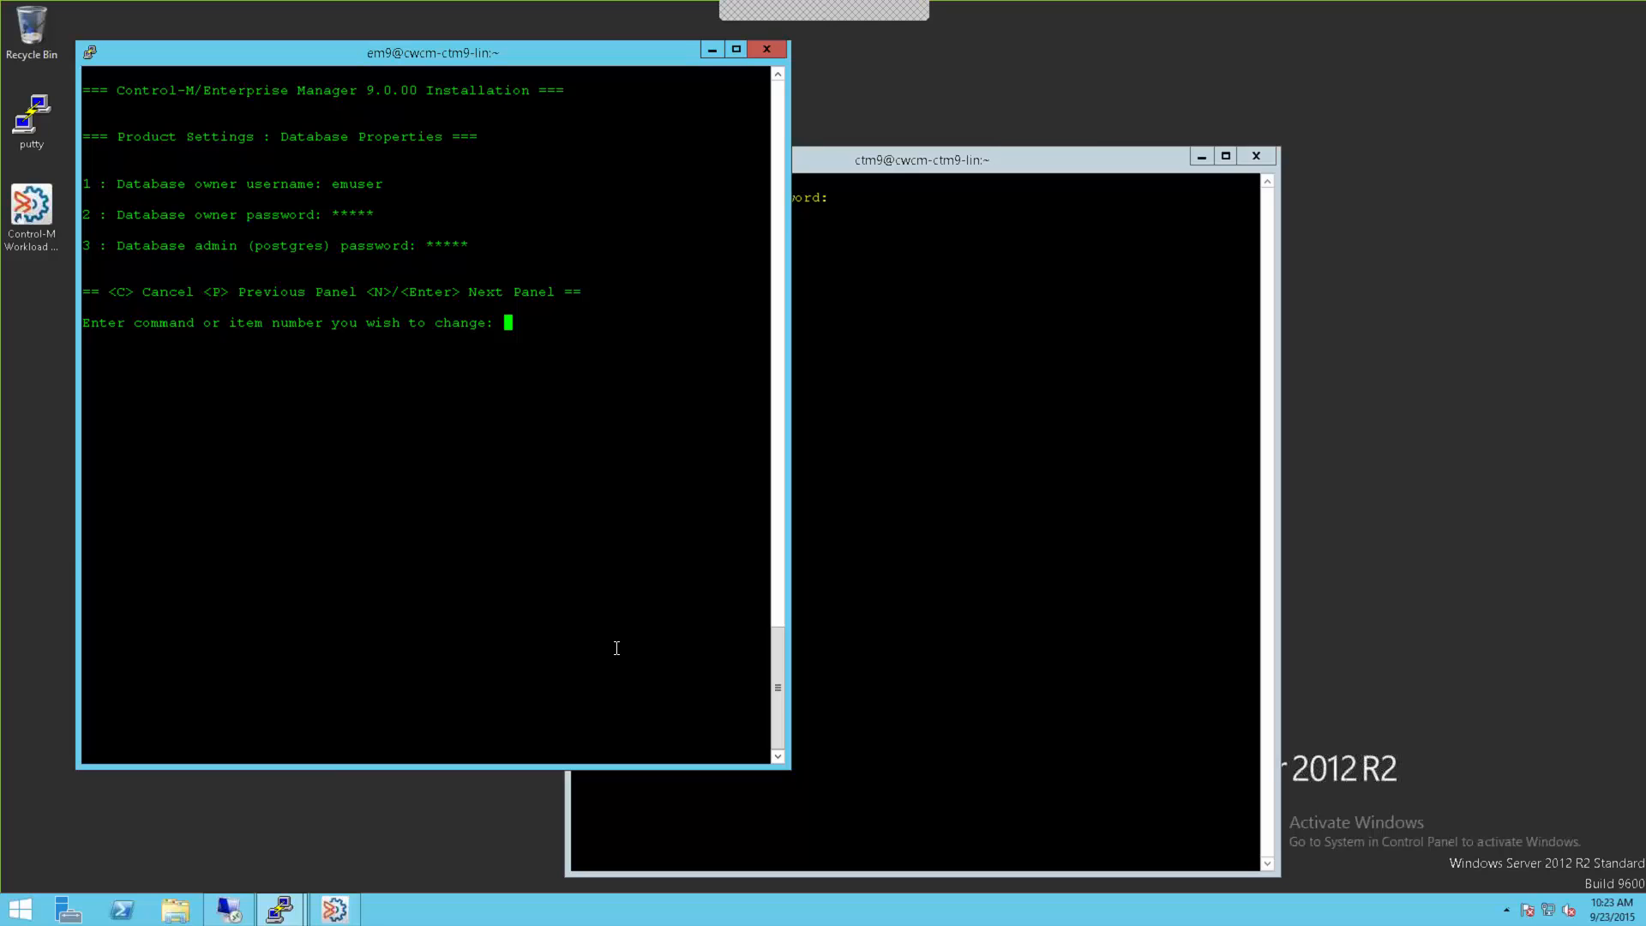
pyautogui.press('Return')
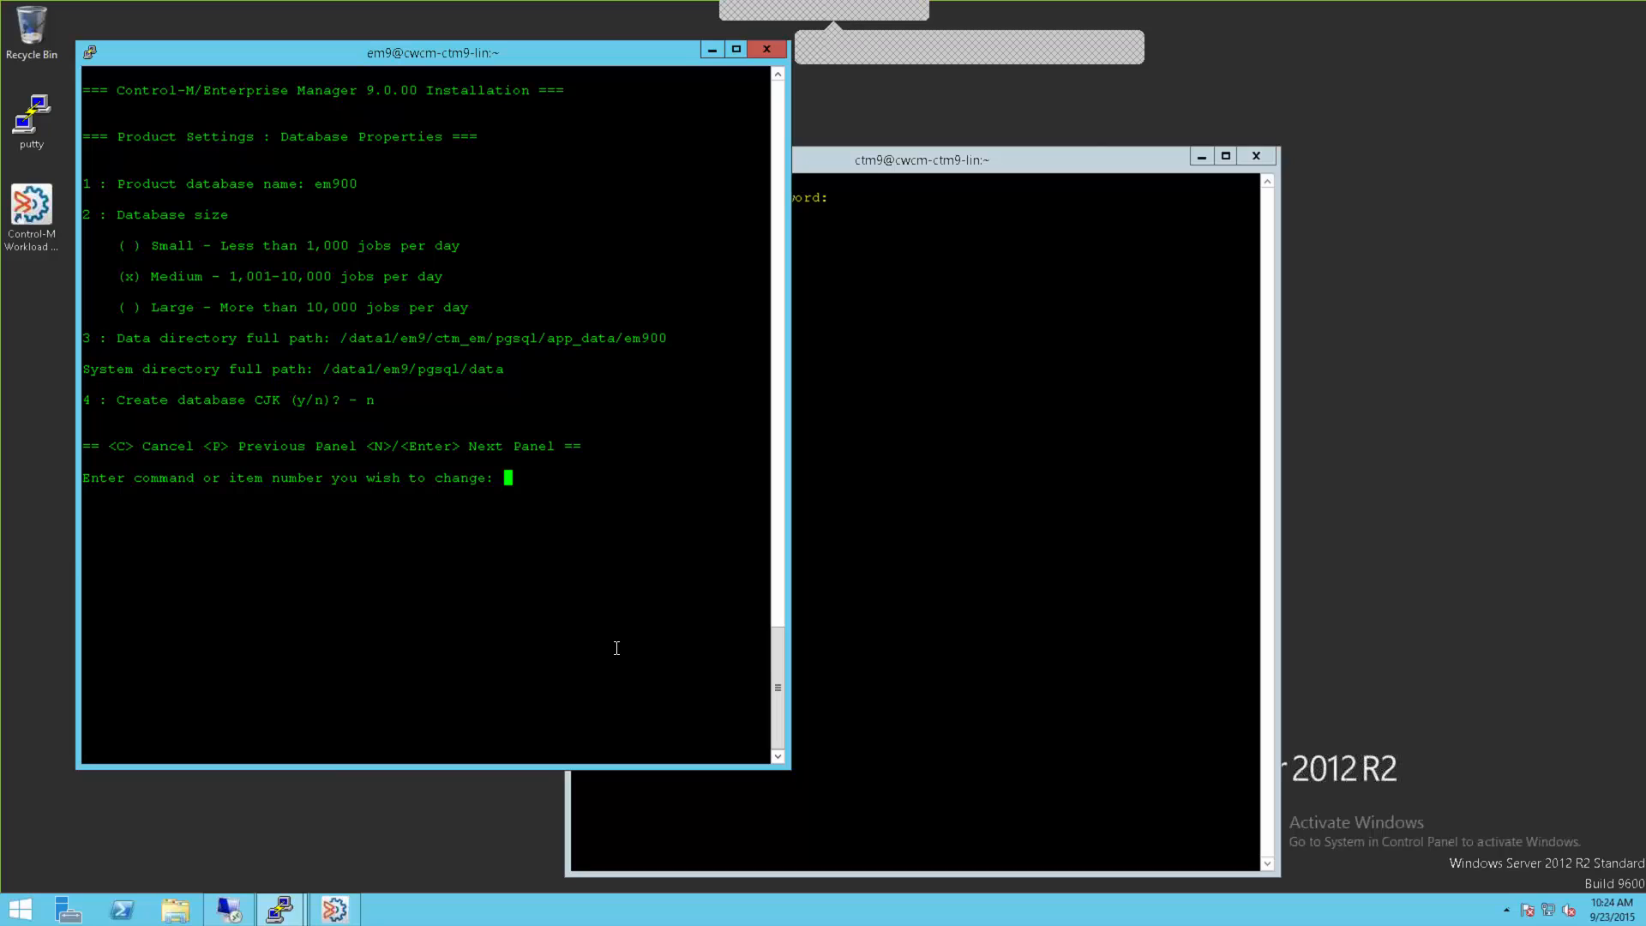
# Step: Accept database em900 with Medium size and the default ports, then install from the Summary with i
pyautogui.press('Return')
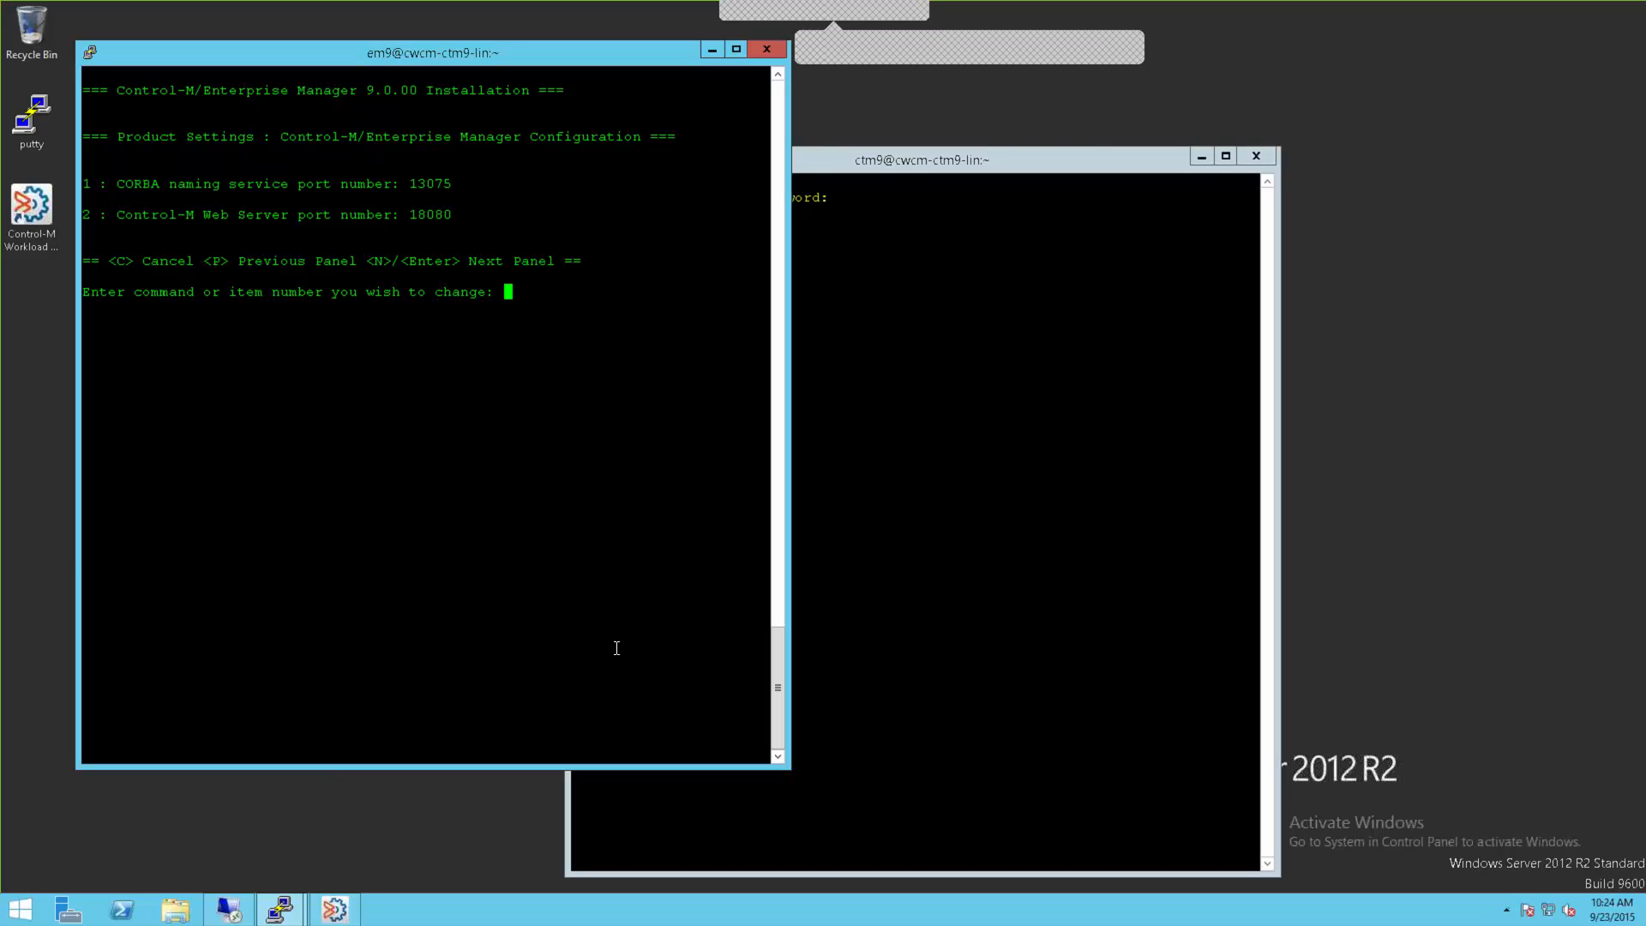
pyautogui.write('n')
pyautogui.press('Return')
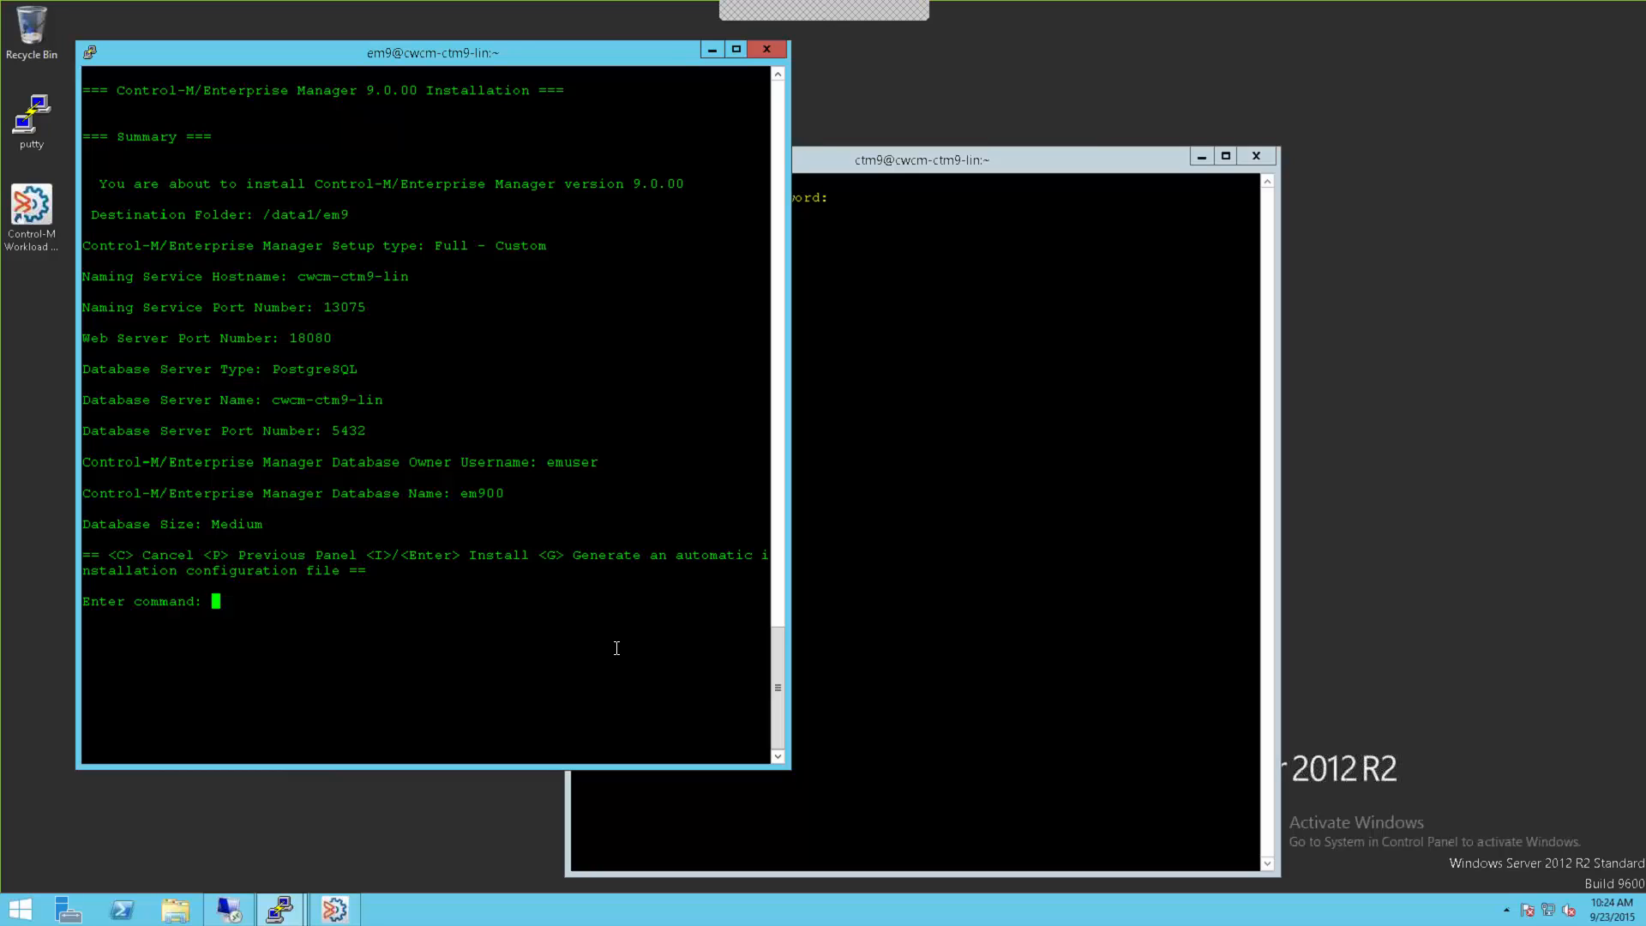
pyautogui.write('i')
pyautogui.press('Return')
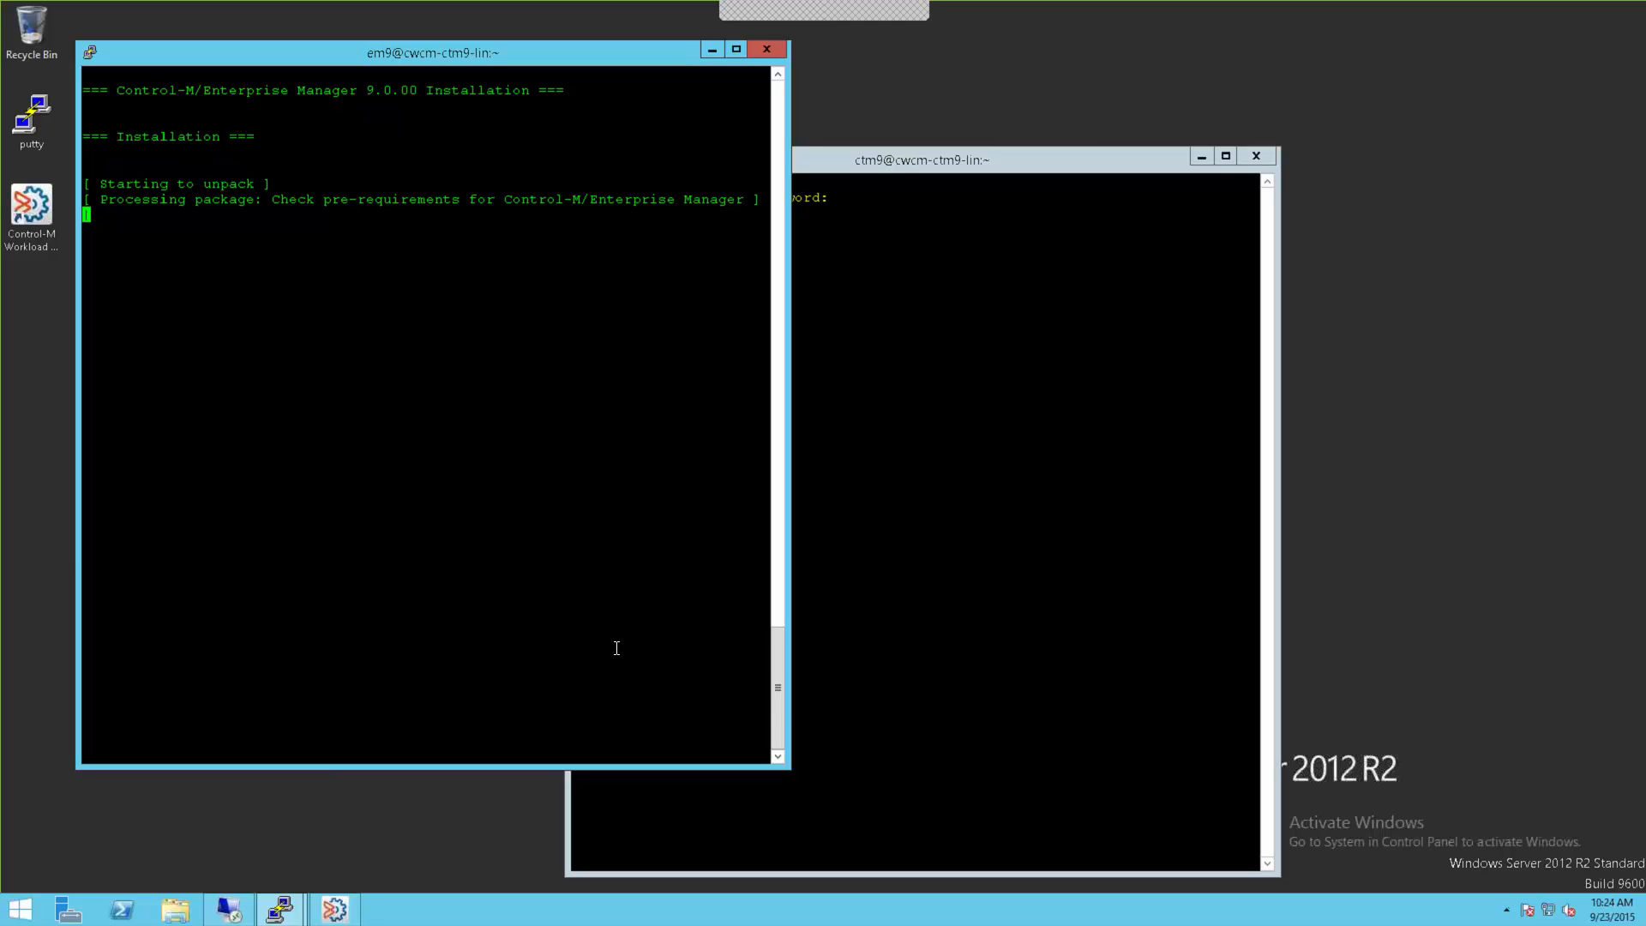
# Step: In the ctm9 session, run /mnt/Setup_files/components/ctm/setup.sh
pyautogui.click(927, 509)
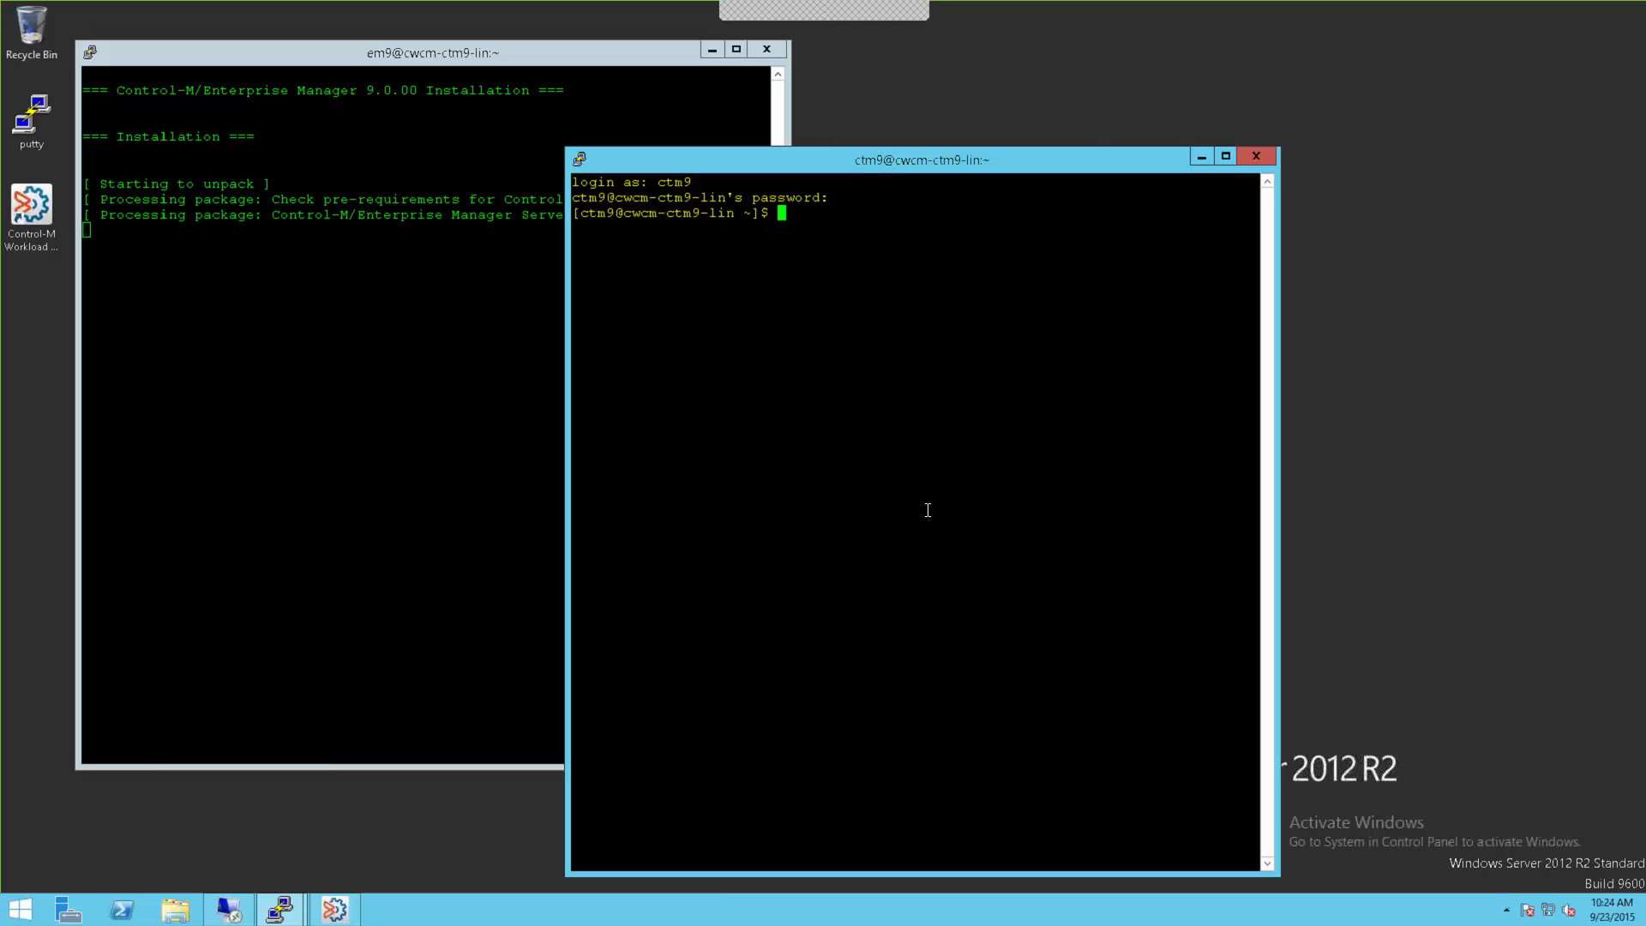
pyautogui.write('/mnt/S')
pyautogui.press('Tab')
pyautogui.write('co')
pyautogui.press('Tab')
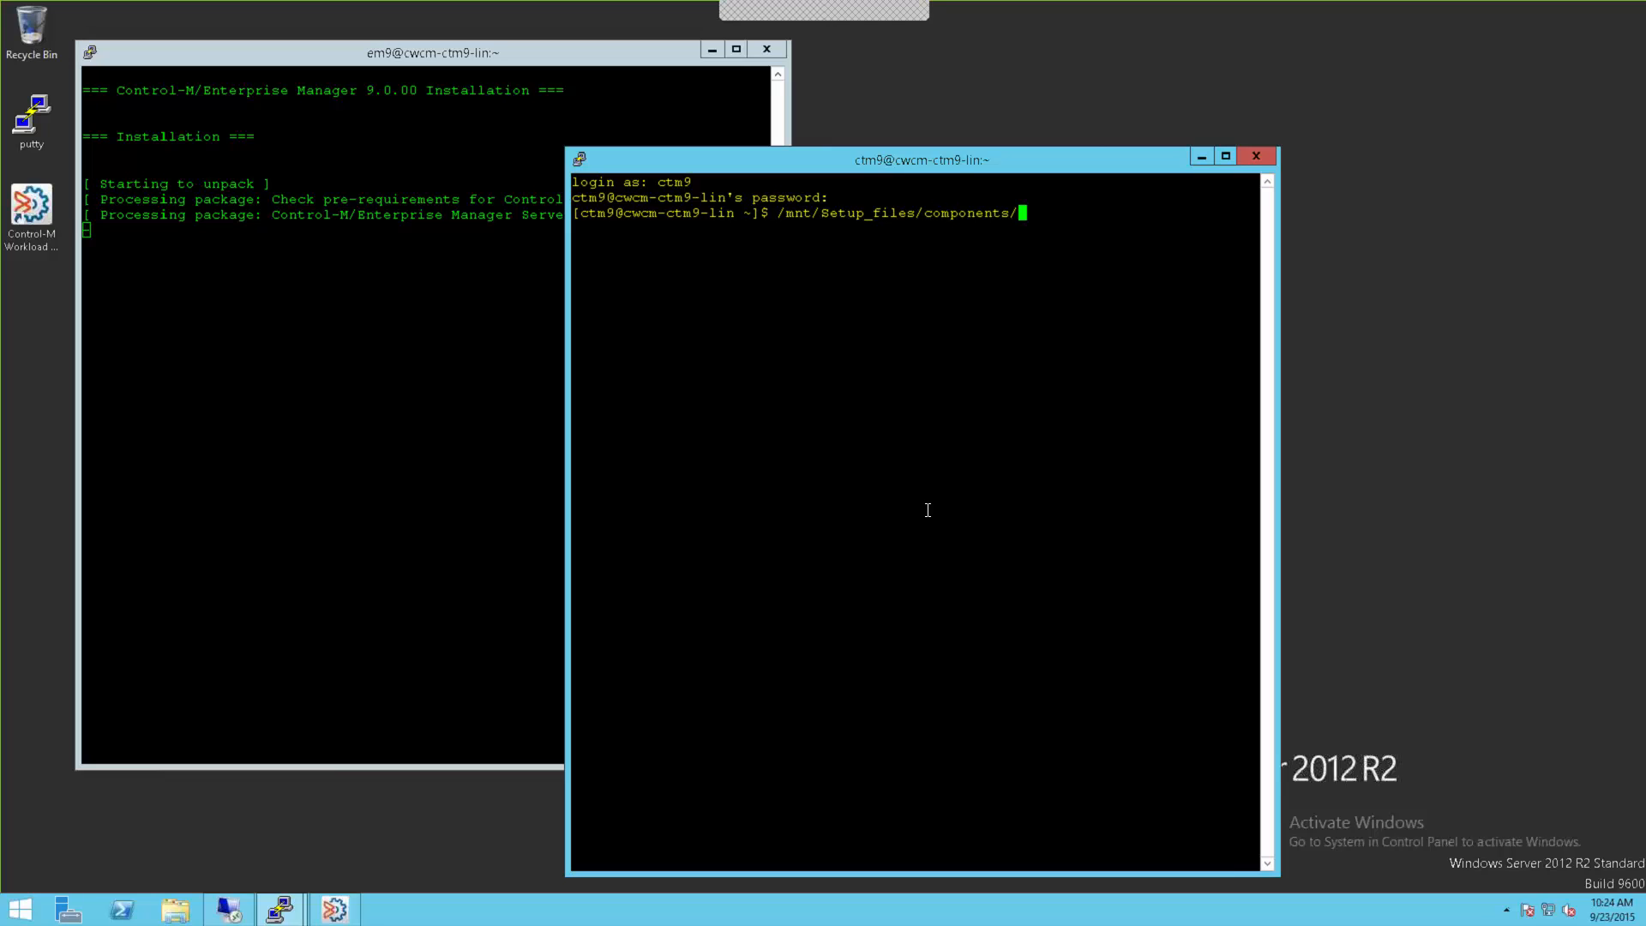
pyautogui.write('ct')
pyautogui.press('Tab')
pyautogui.write('se')
pyautogui.press('Tab')
pyautogui.press('Return')
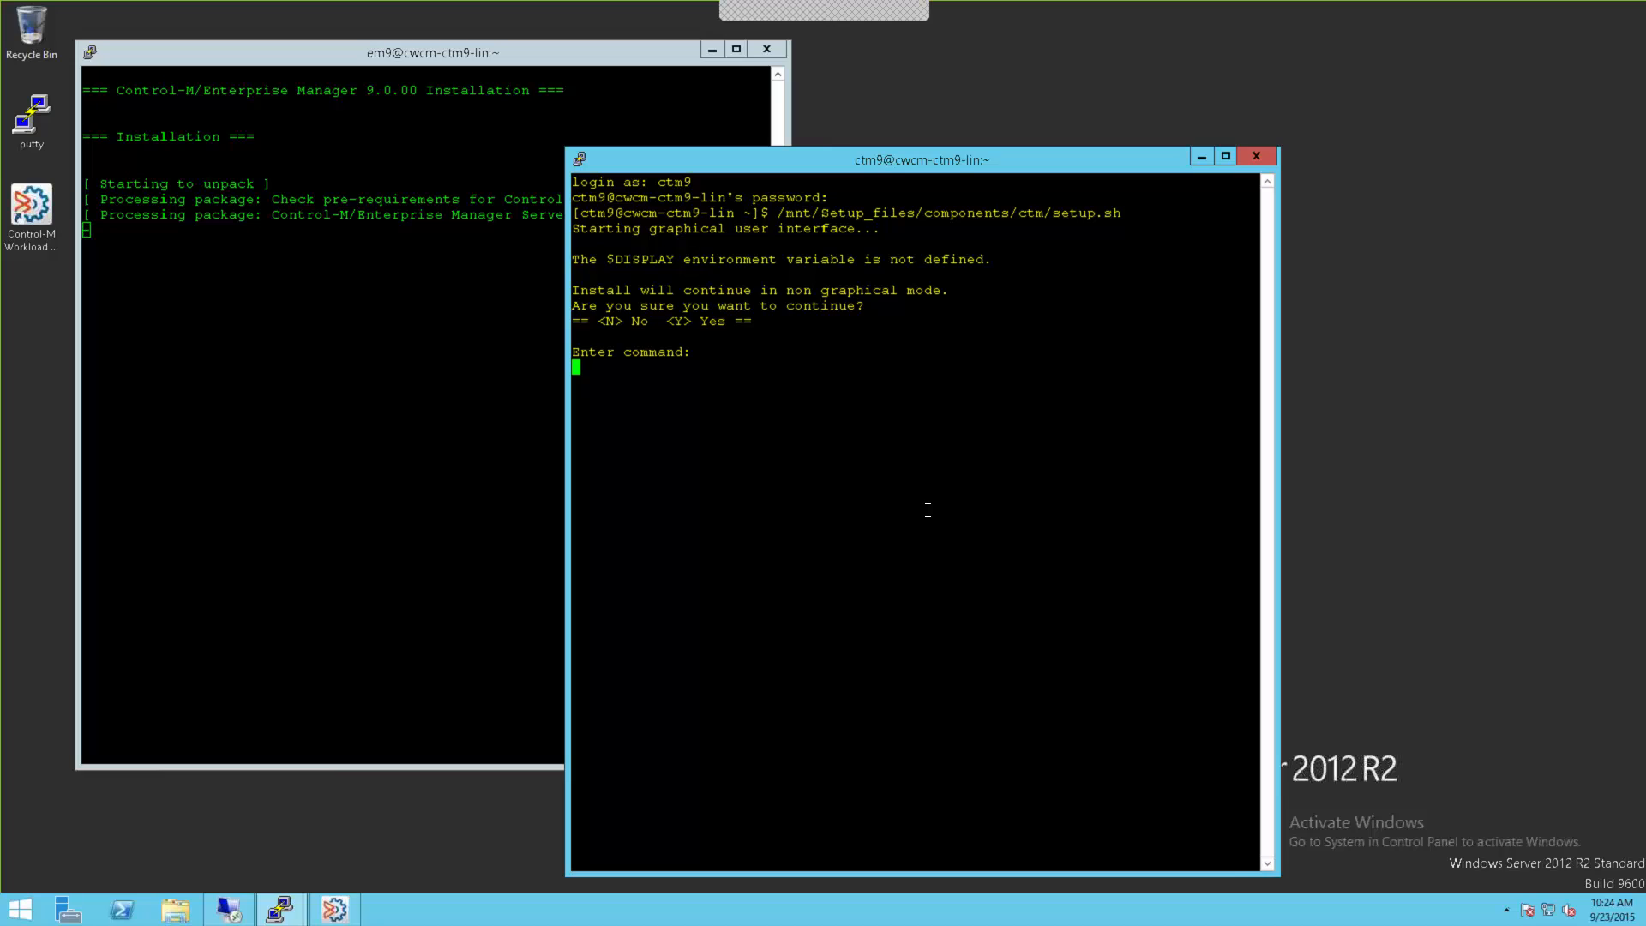
# Step: Continue in non-graphical mode, skip to the licence end, and accept the licence agreement
pyautogui.write('y')
pyautogui.press('Return')
pyautogui.write('s')
pyautogui.press('Return')
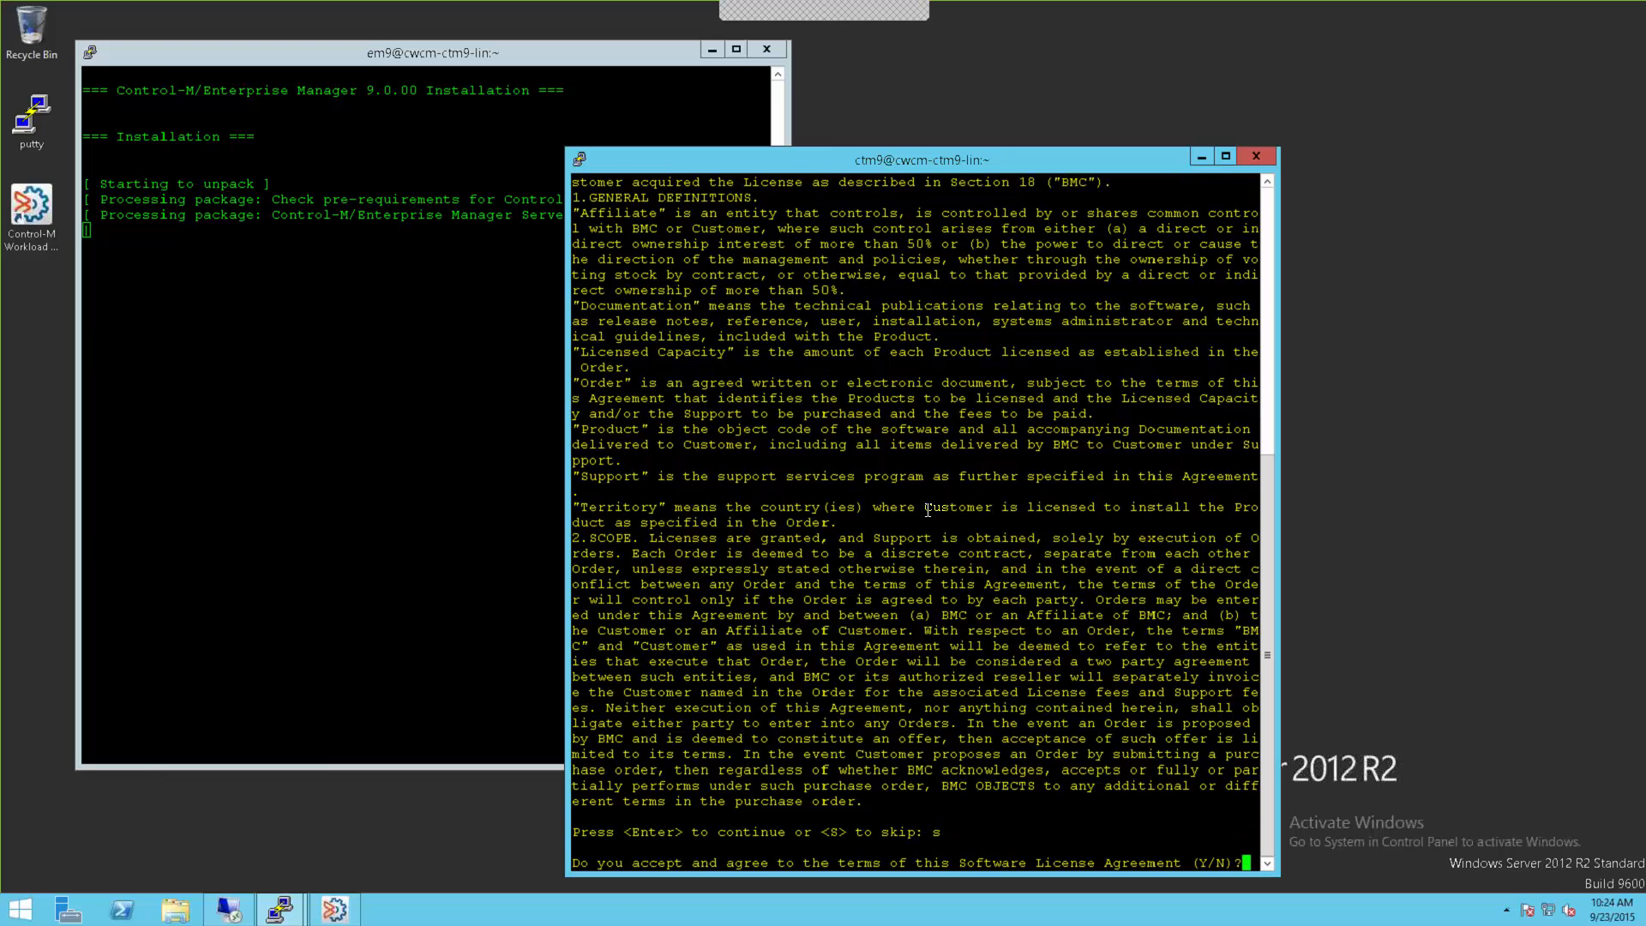
pyautogui.write('y')
pyautogui.press('Return')
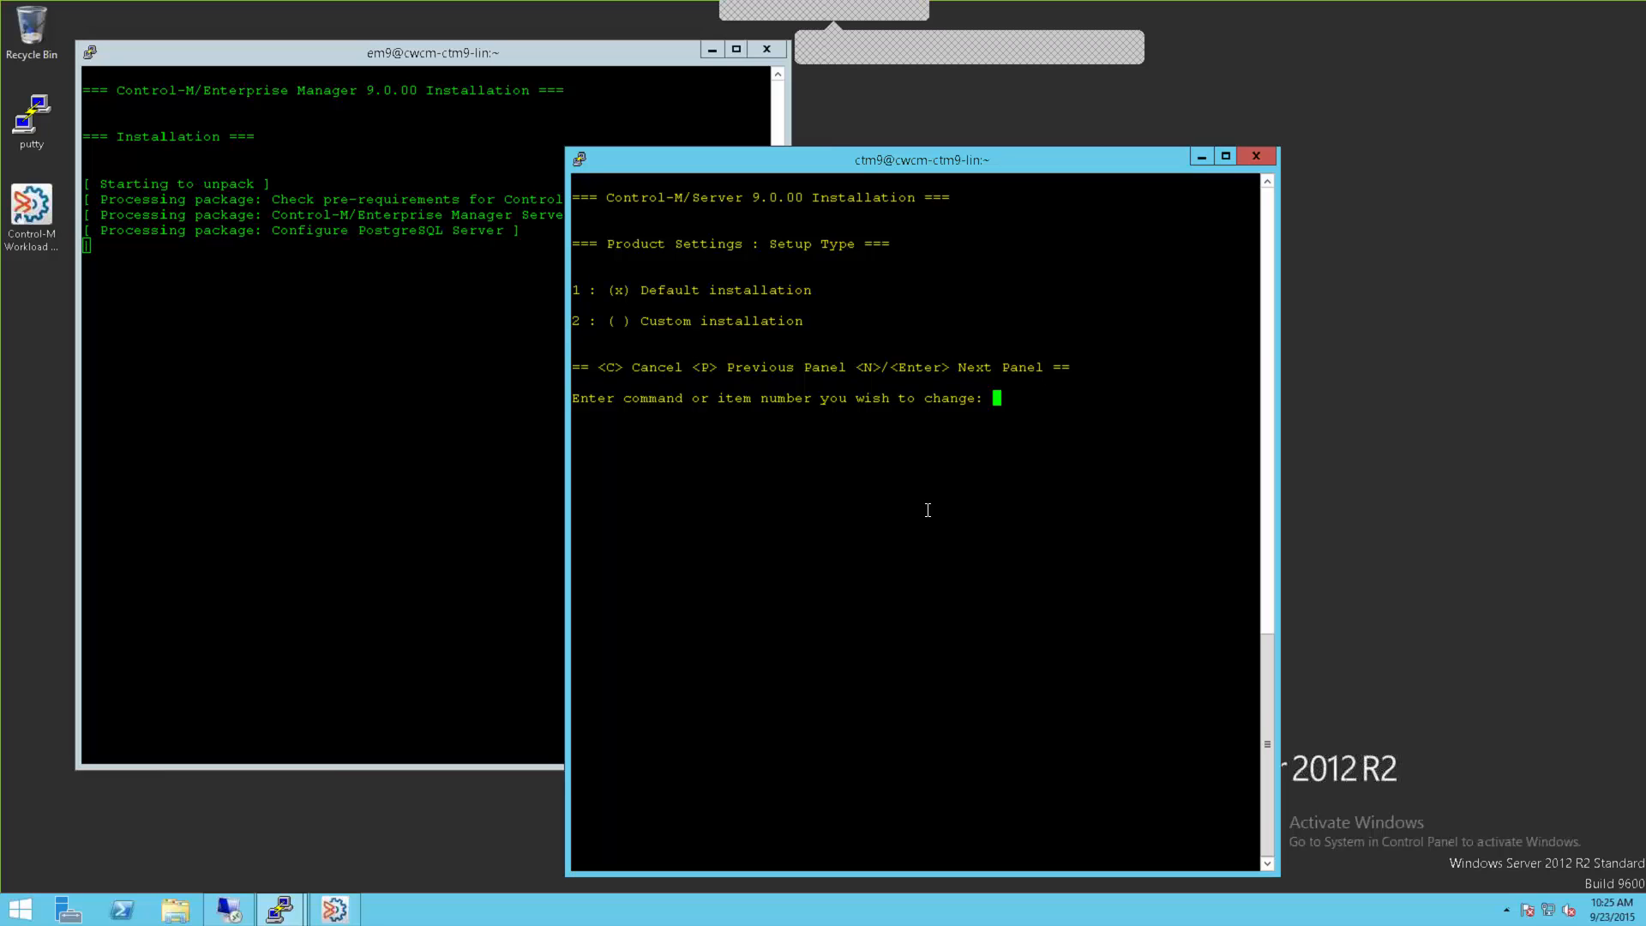
# Step: Keep the Default setup type, a dedicated PostgreSQL server, and the host name with port 5433
pyautogui.press('Return')
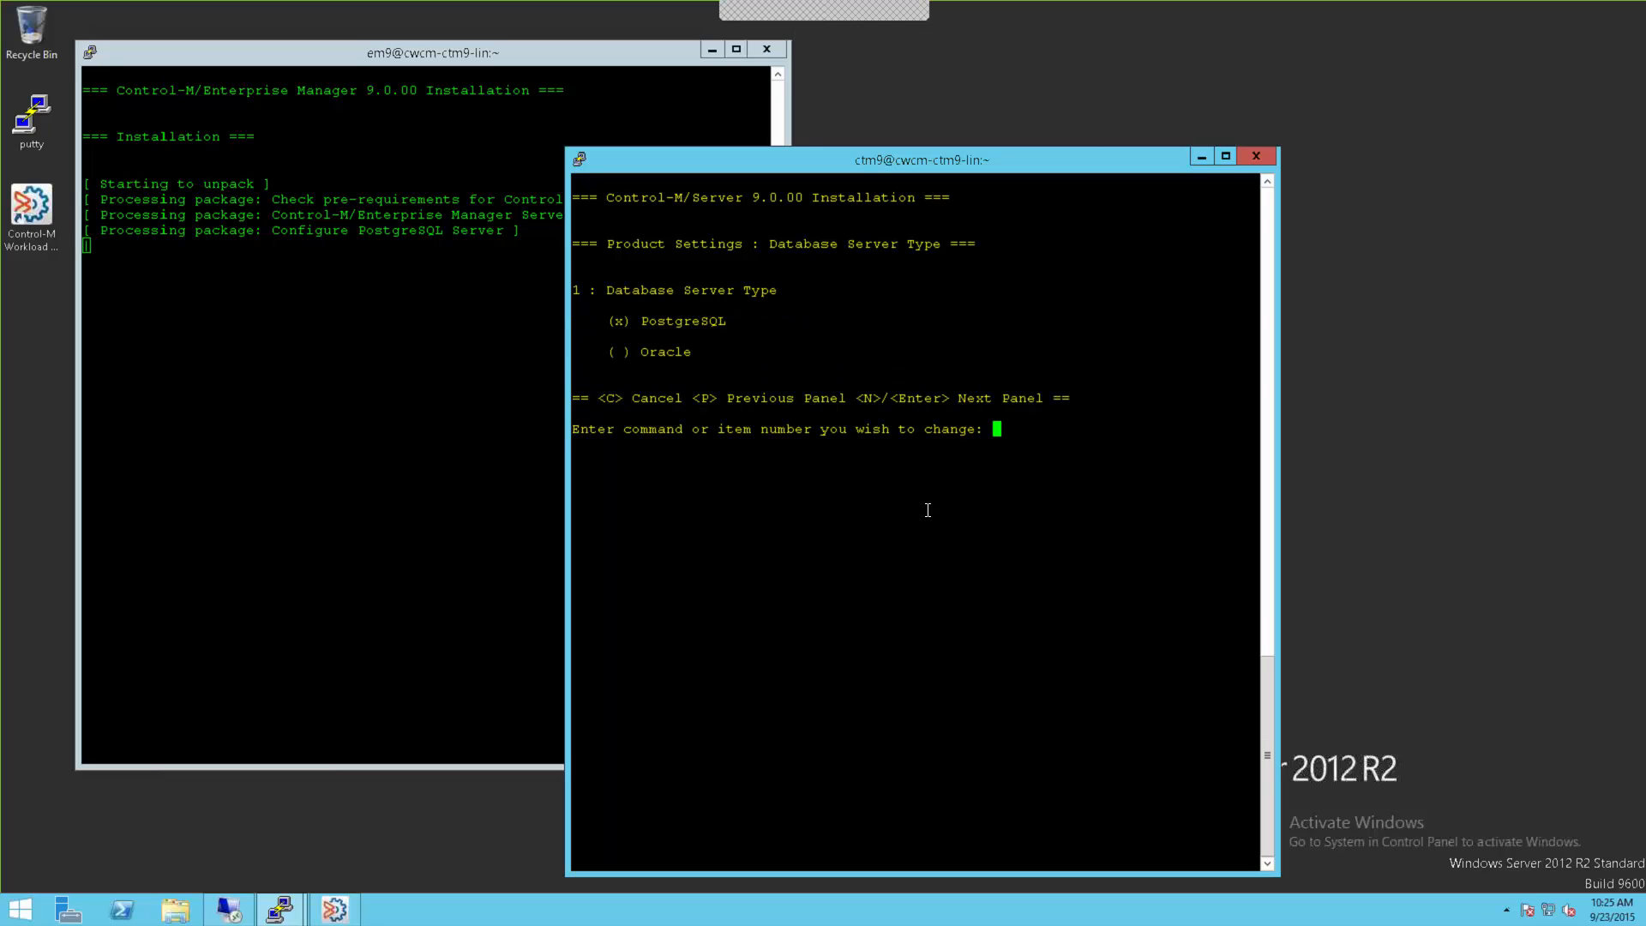
pyautogui.press('Return')
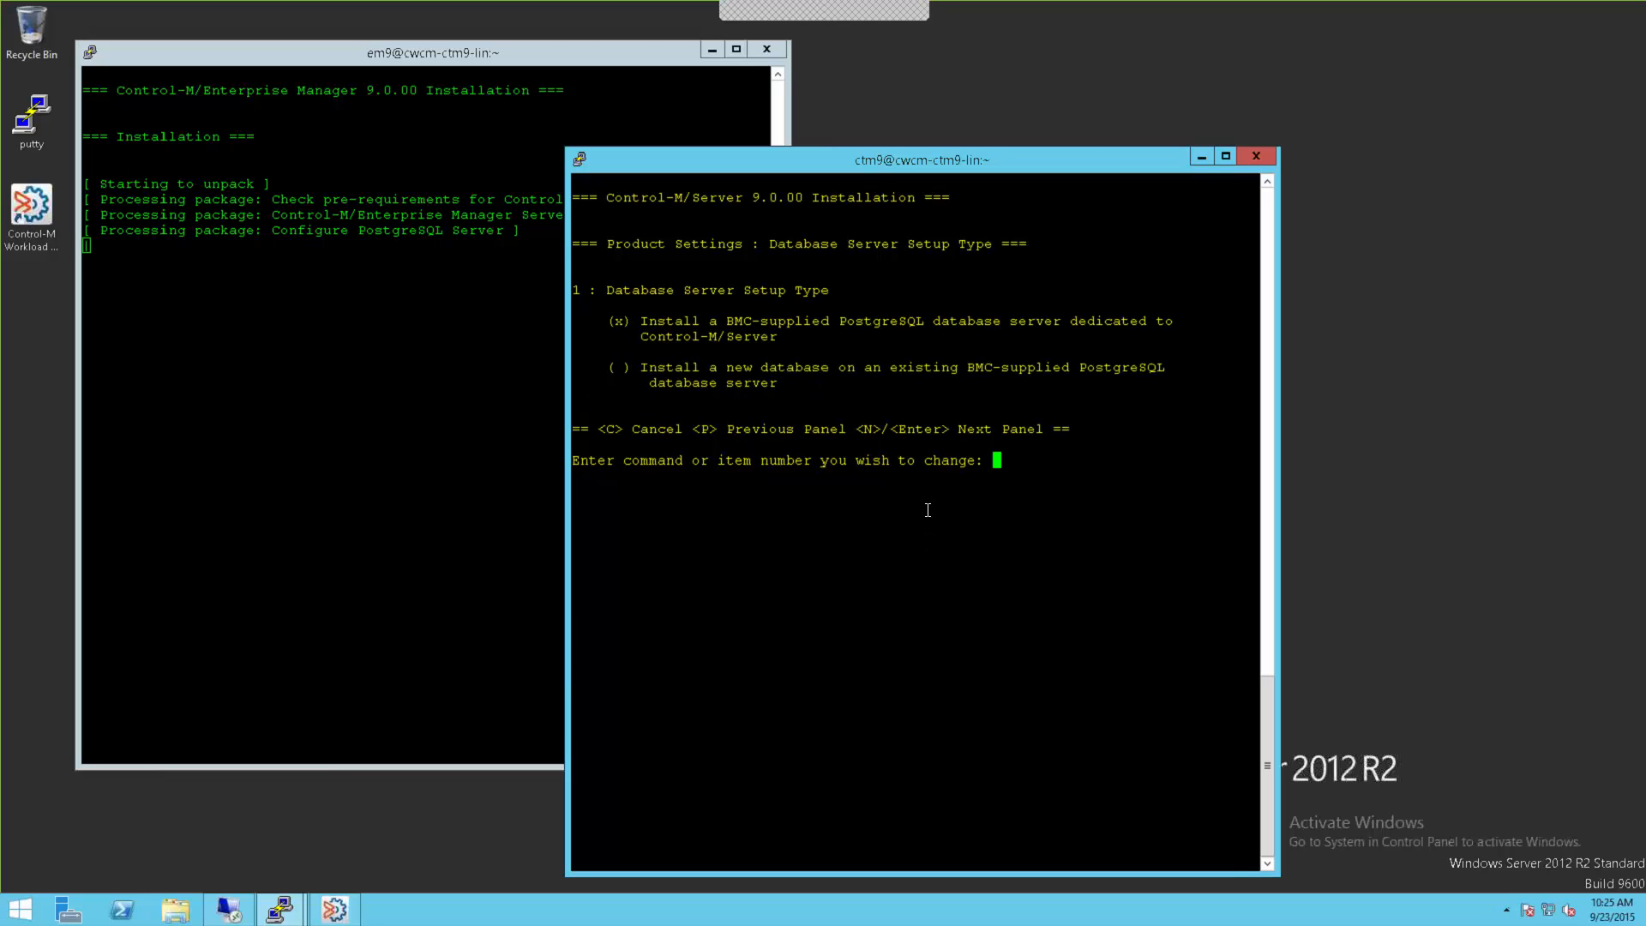
pyautogui.press('Return')
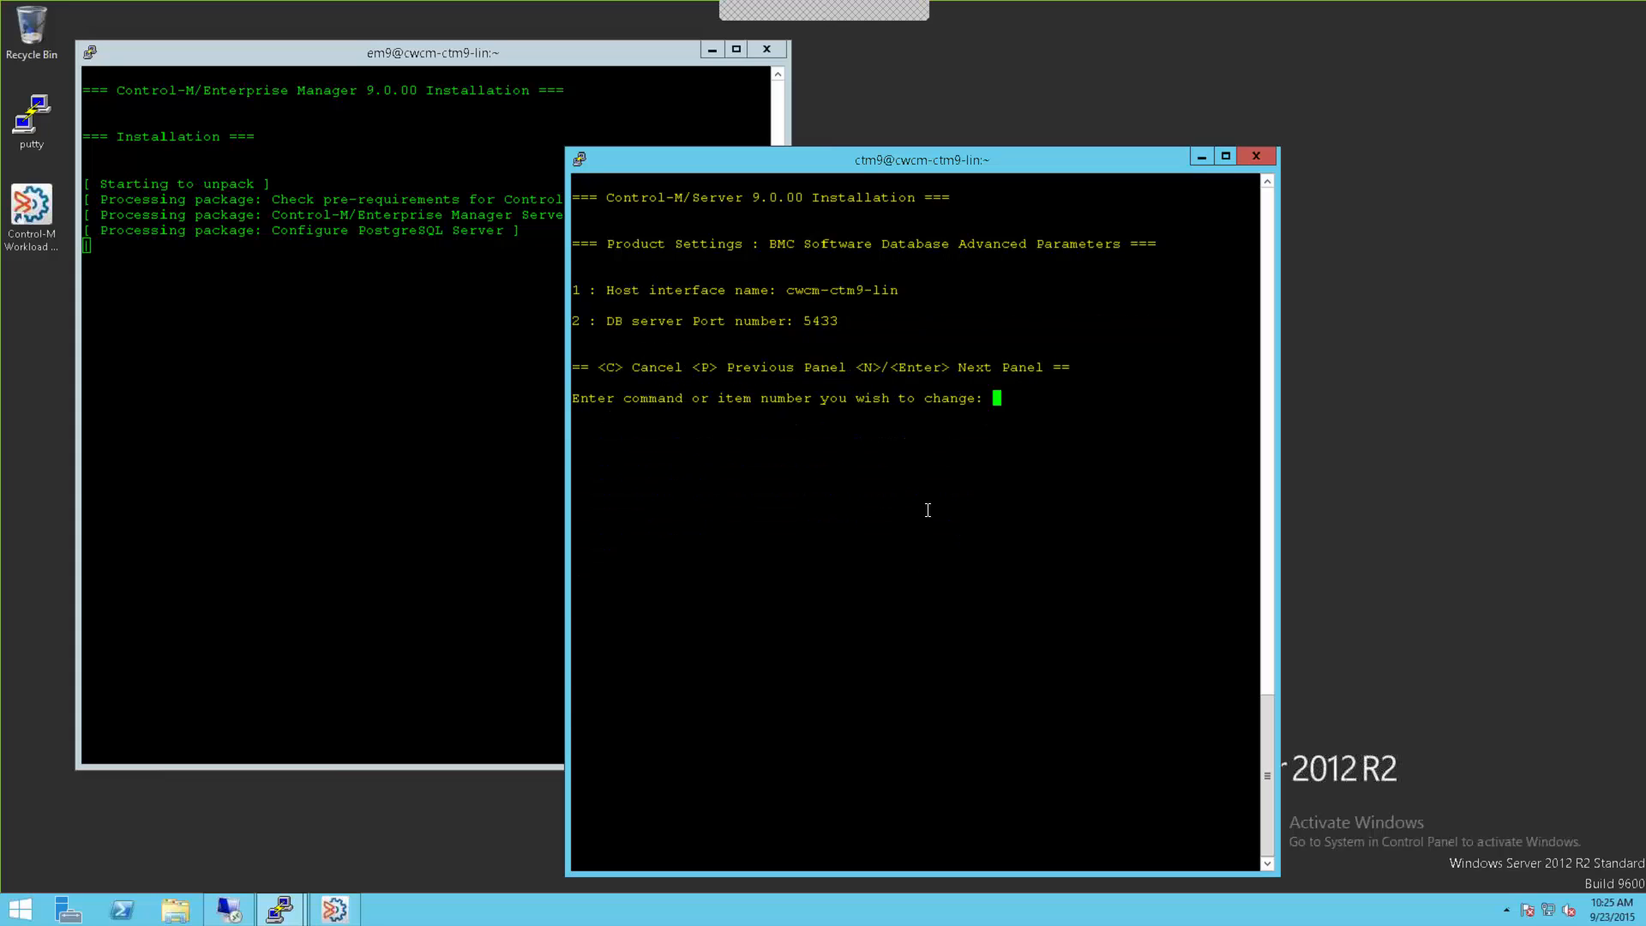
pyautogui.doubleClick(821, 321)
pyautogui.press('Return')
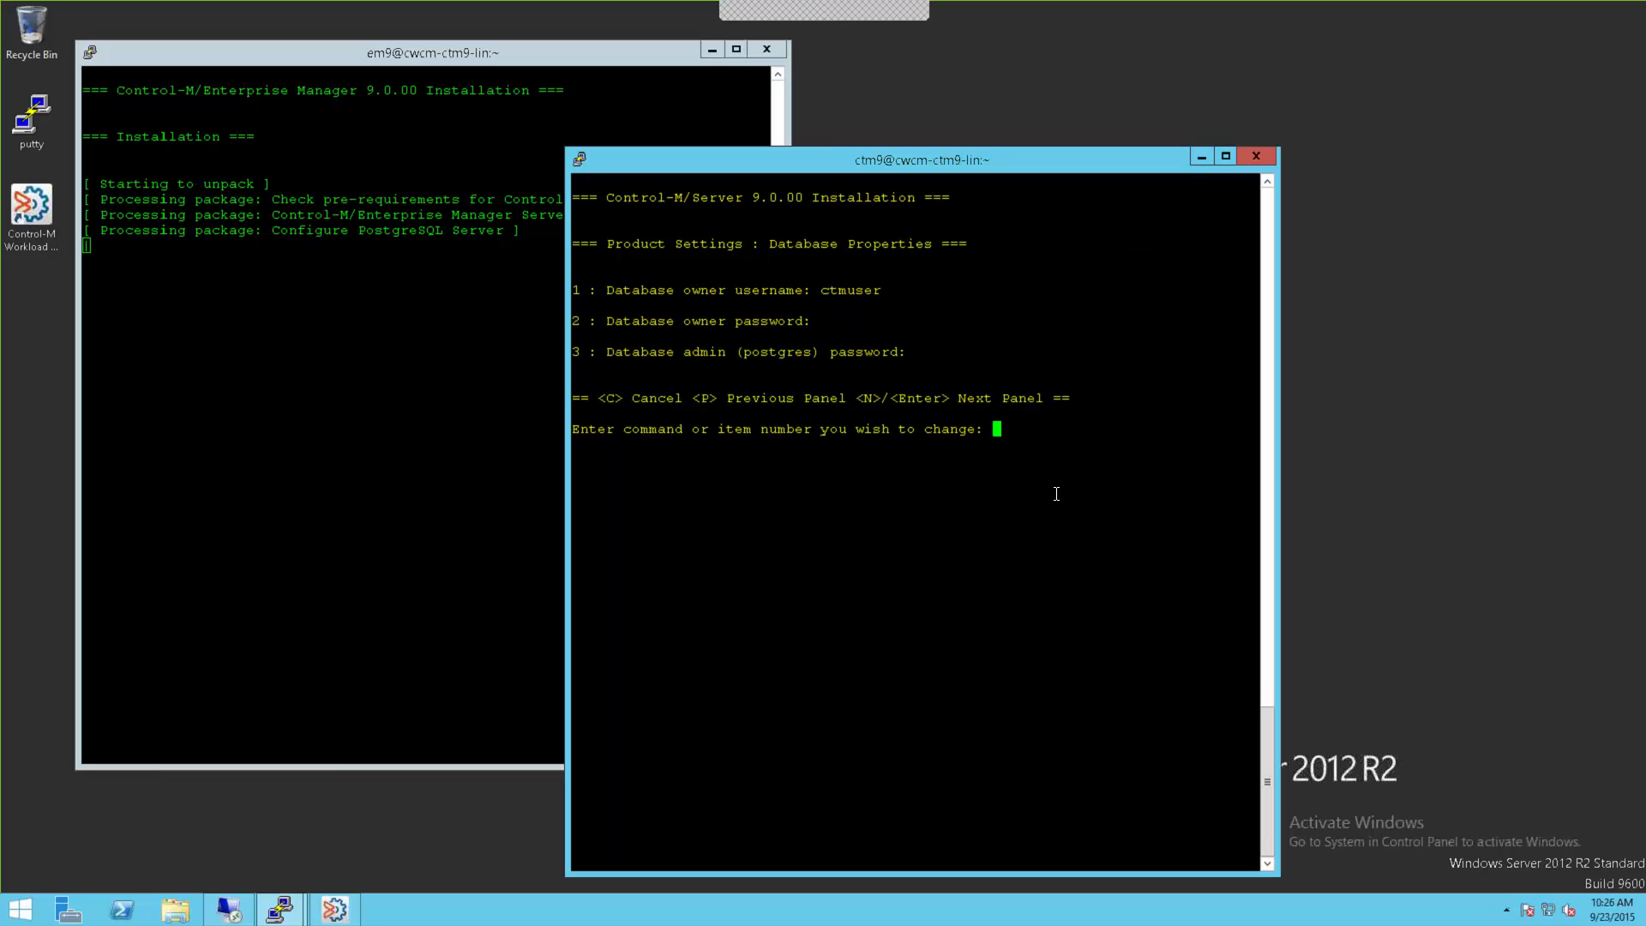
# Step: Set and confirm a new database owner password via option 2
pyautogui.write('2')
pyautogui.press('Return')
pyautogui.write('*******')
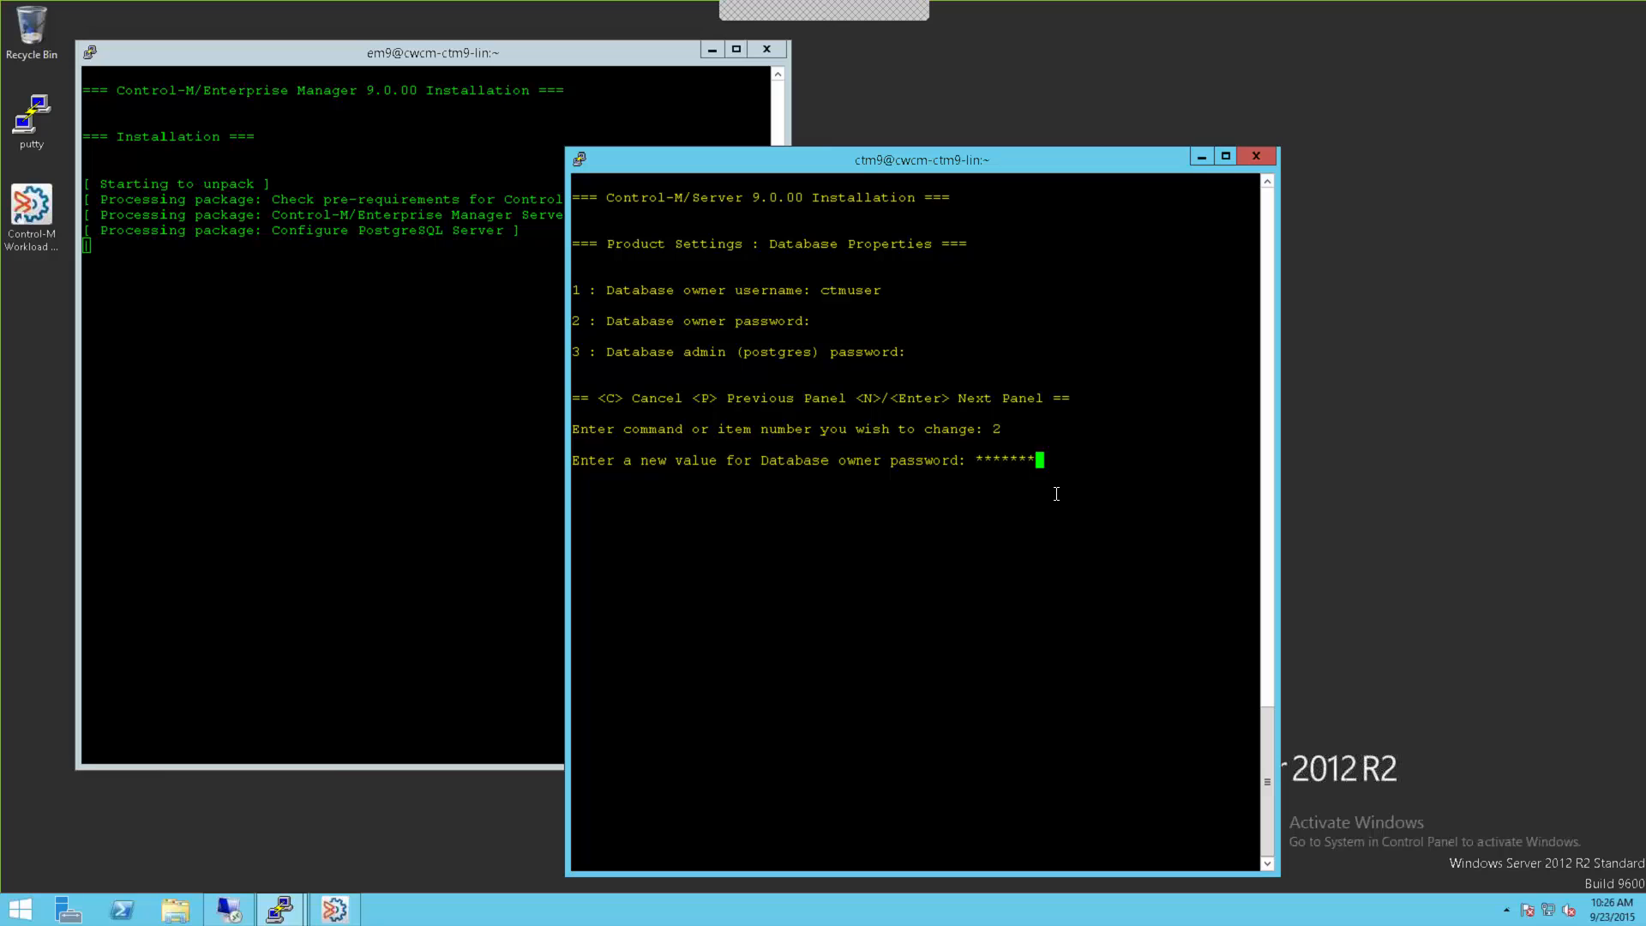
pyautogui.press('Return')
pyautogui.write('*******')
pyautogui.press('Return')
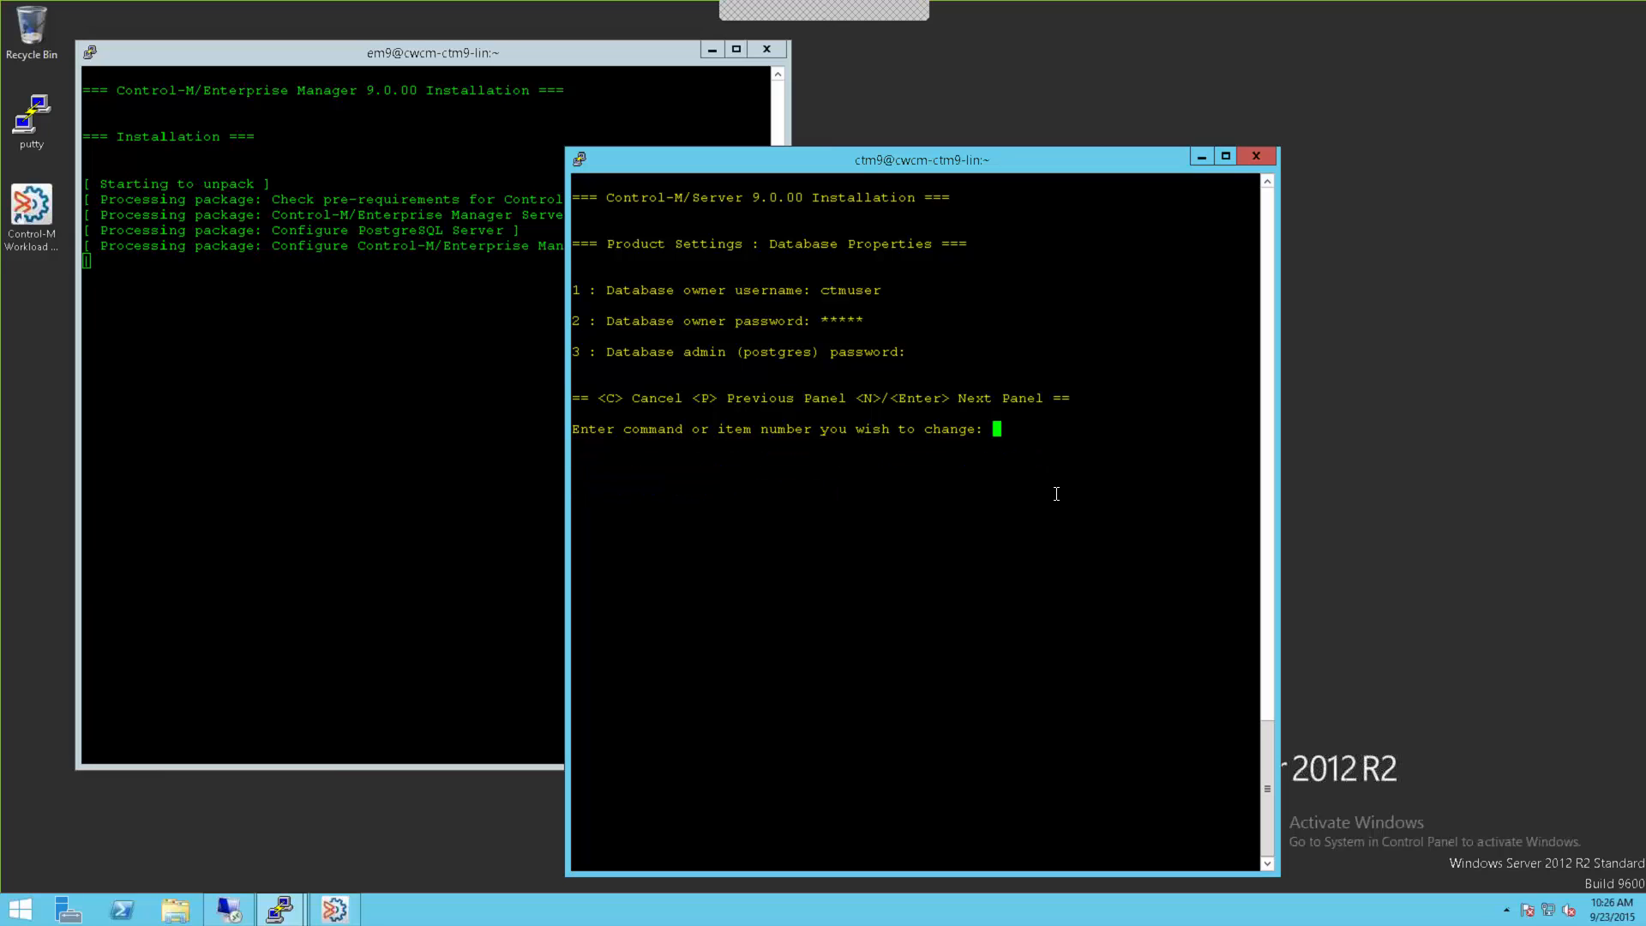
# Step: Set and confirm the postgres admin password, then accept the ctrlm900 database name and size
pyautogui.write('3')
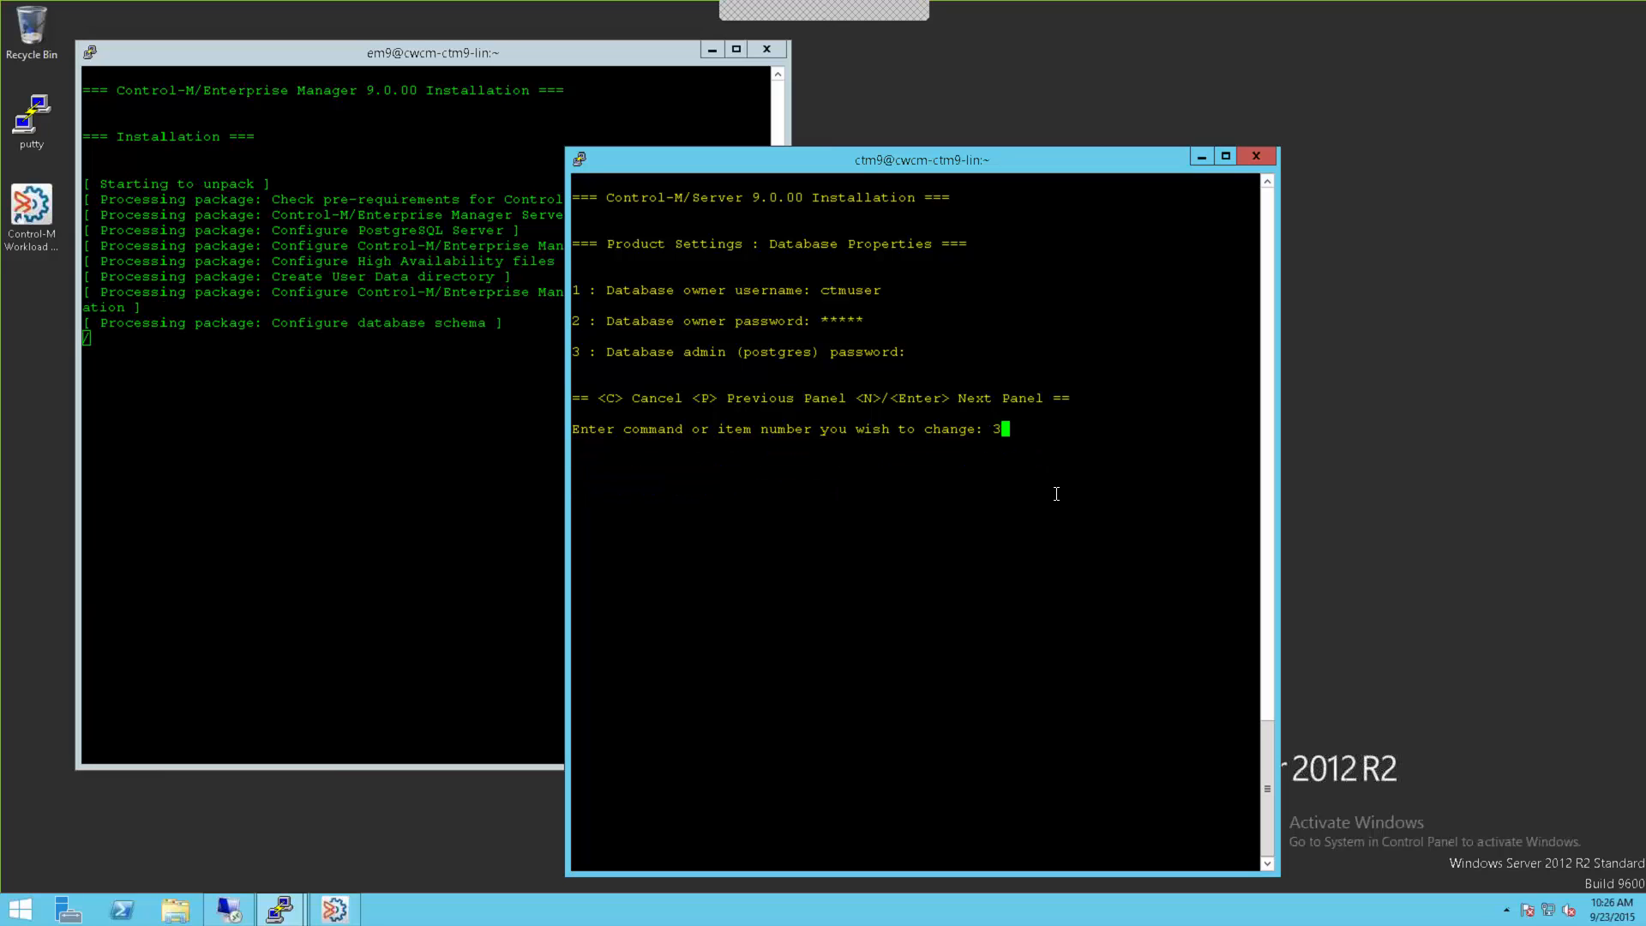
pyautogui.press('Return')
pyautogui.write('********')
pyautogui.press('Return')
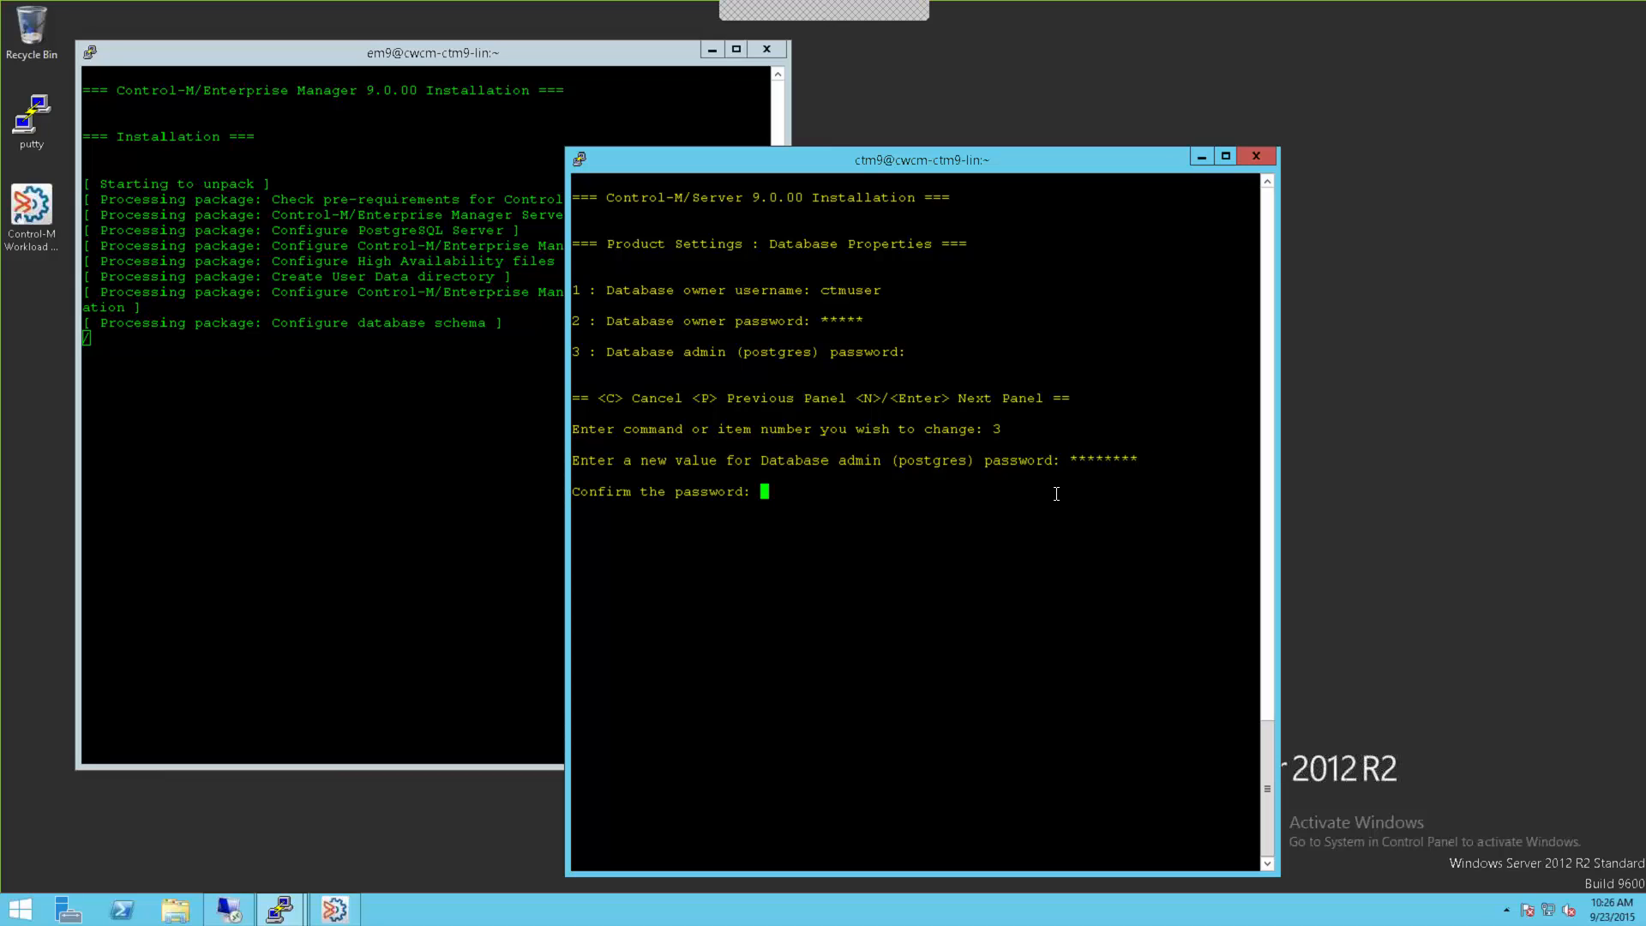
pyautogui.write('**')
pyautogui.press('Return')
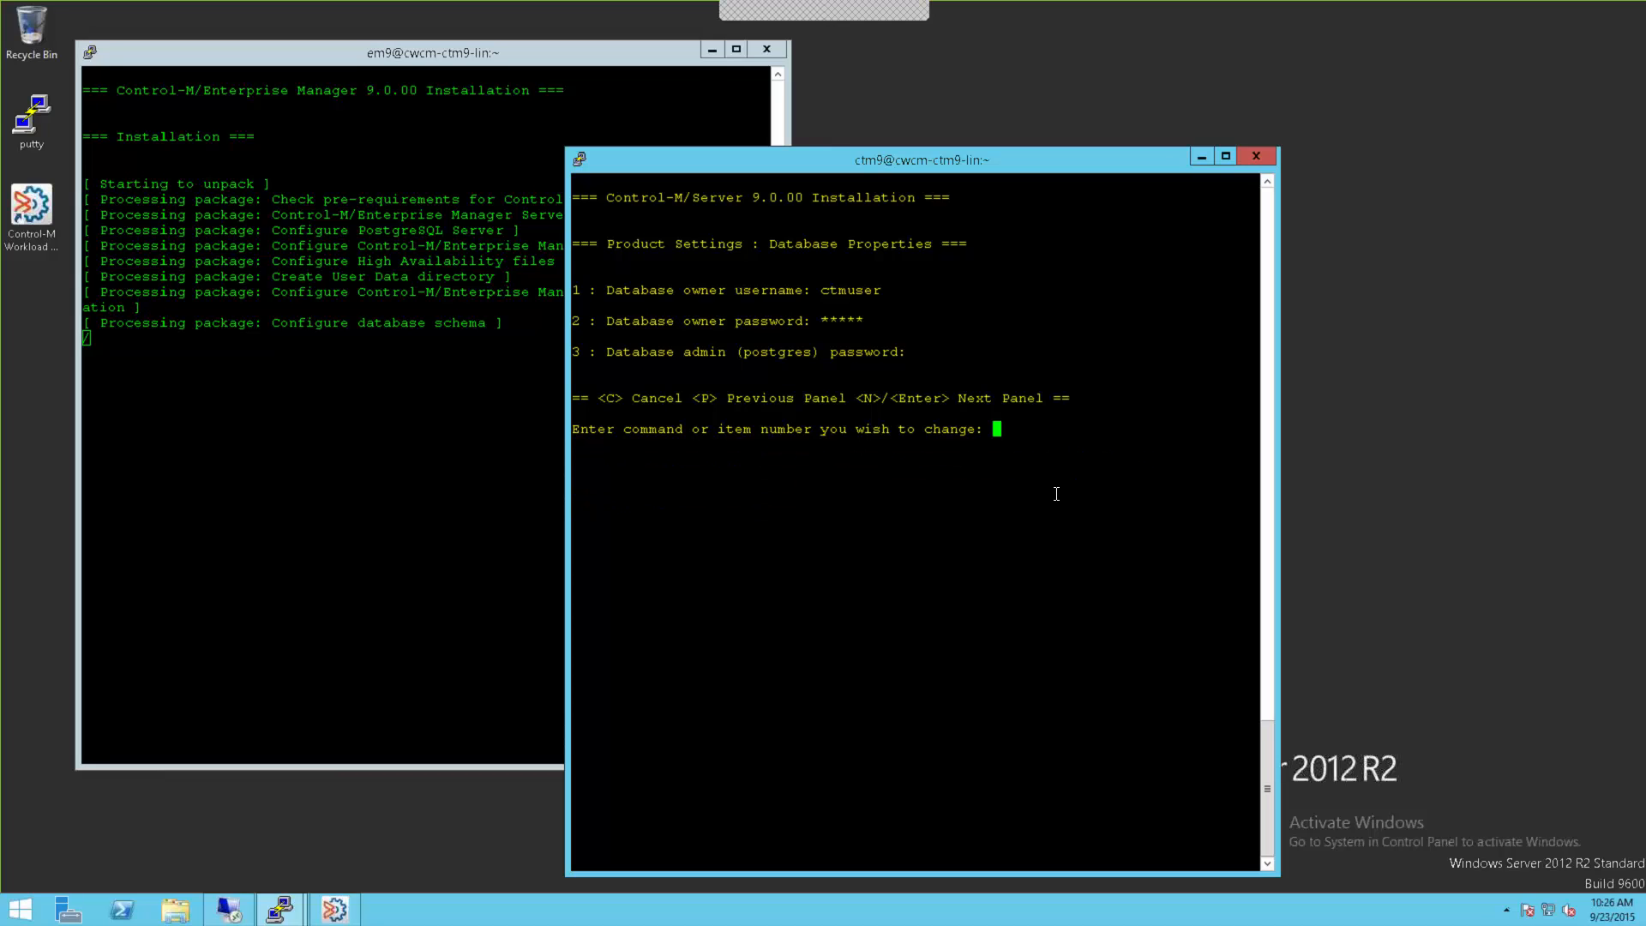
pyautogui.write('n')
pyautogui.press('Return')
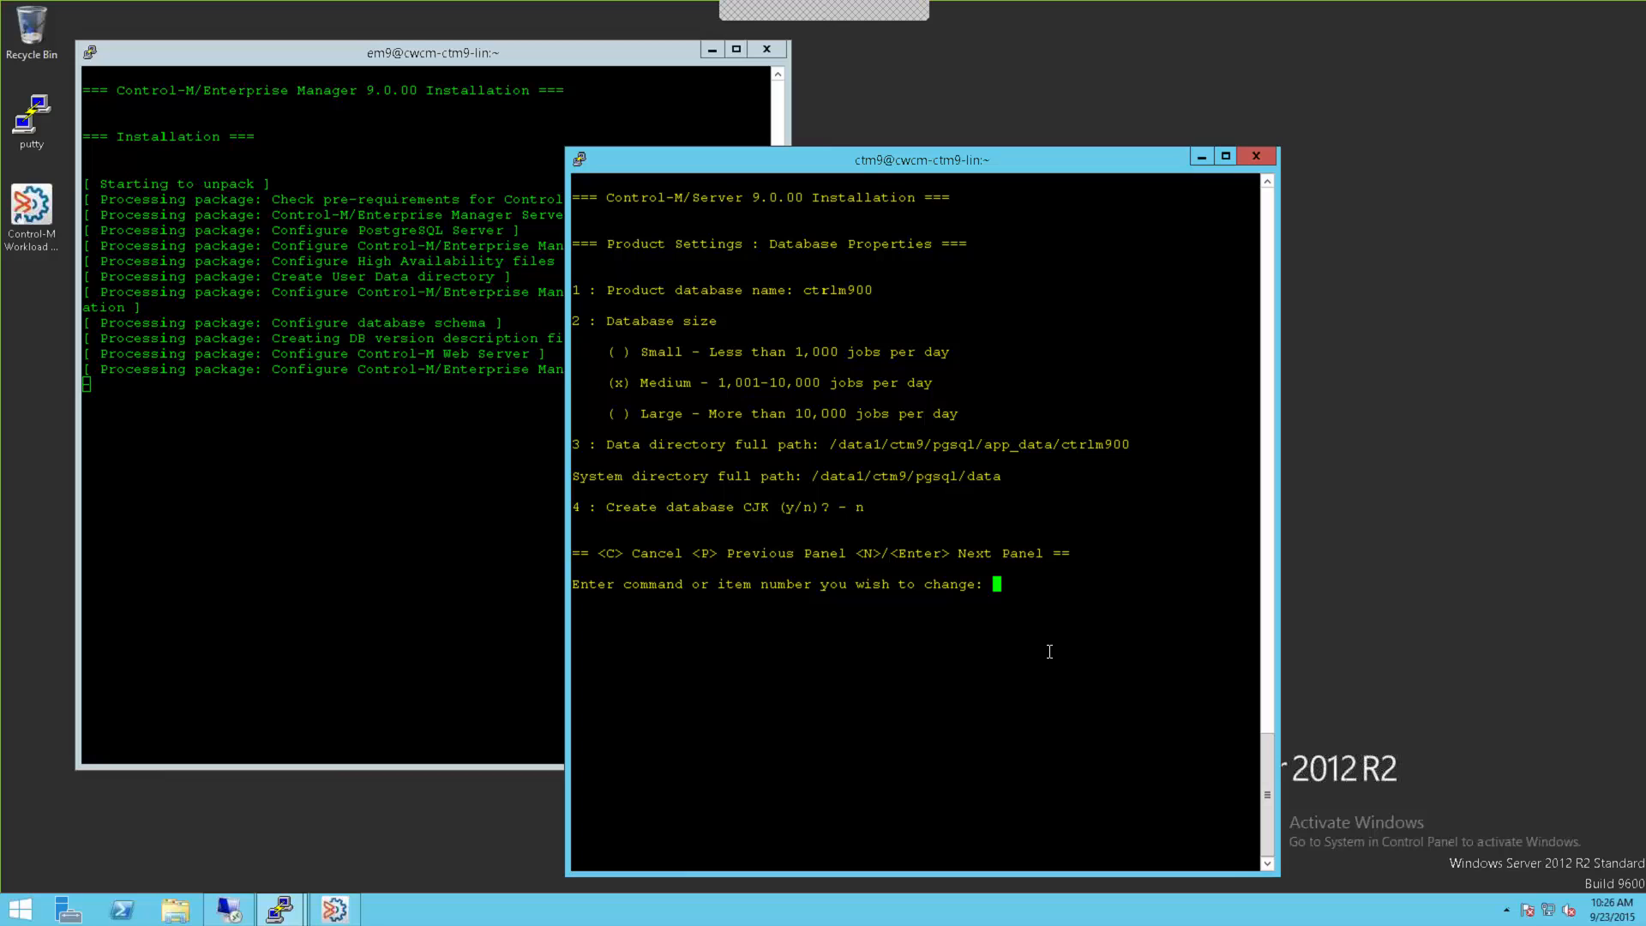
pyautogui.press('Return')
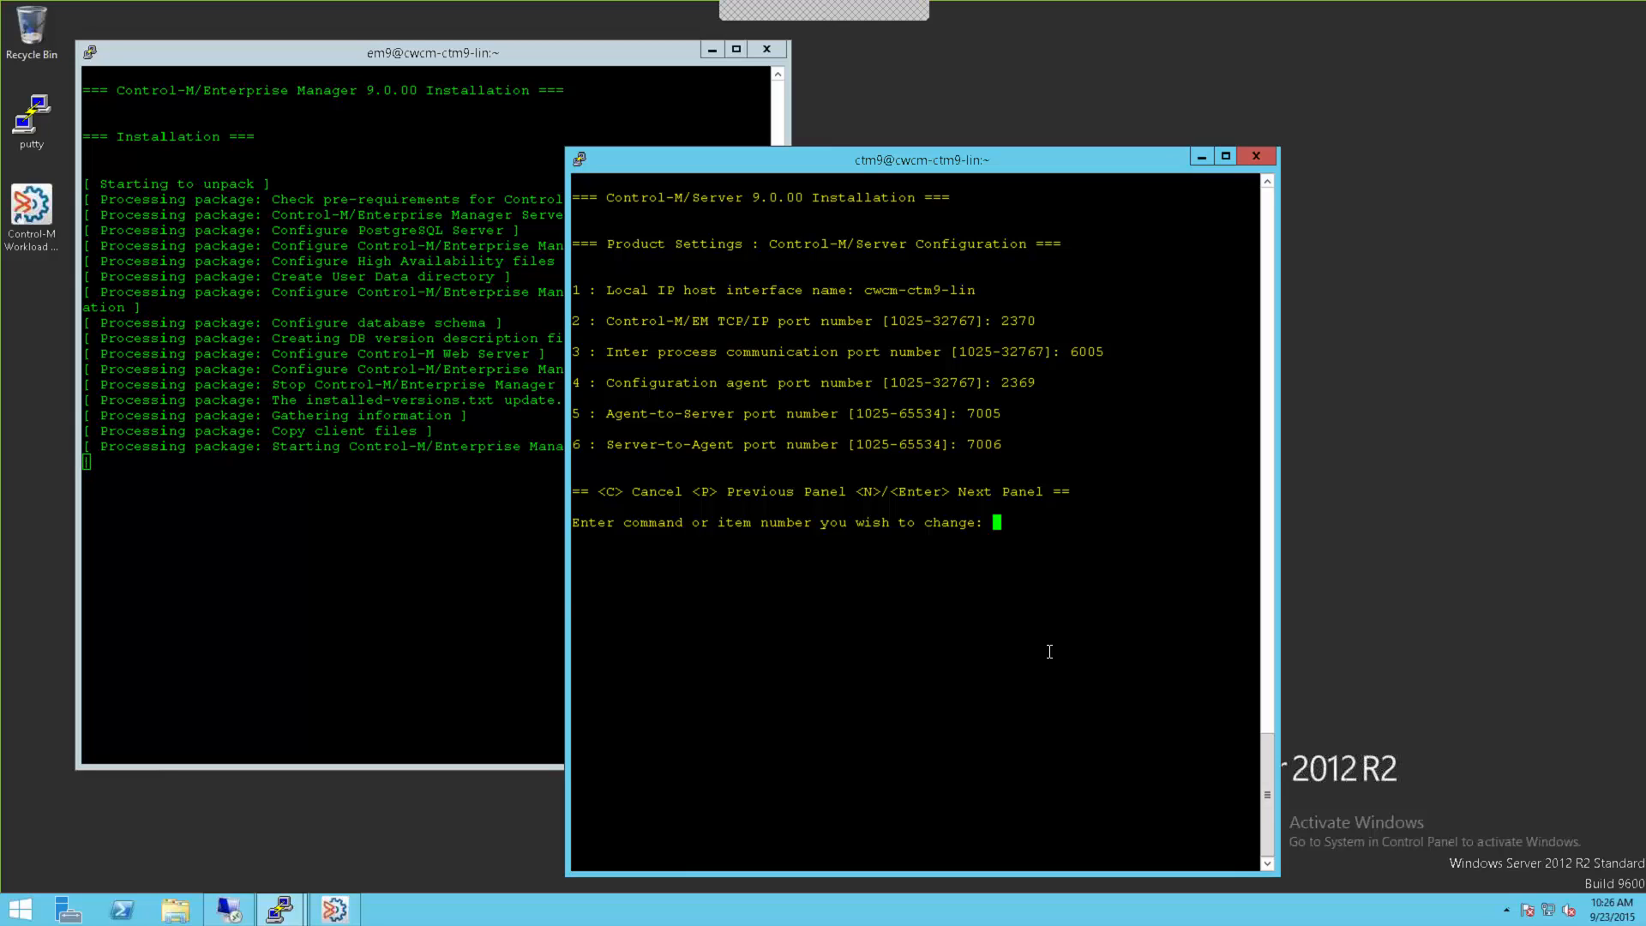
# Step: Accept the server port settings, dismiss the invalid n entry at the Summary, and start the Control-M/Server install
pyautogui.press('Return')
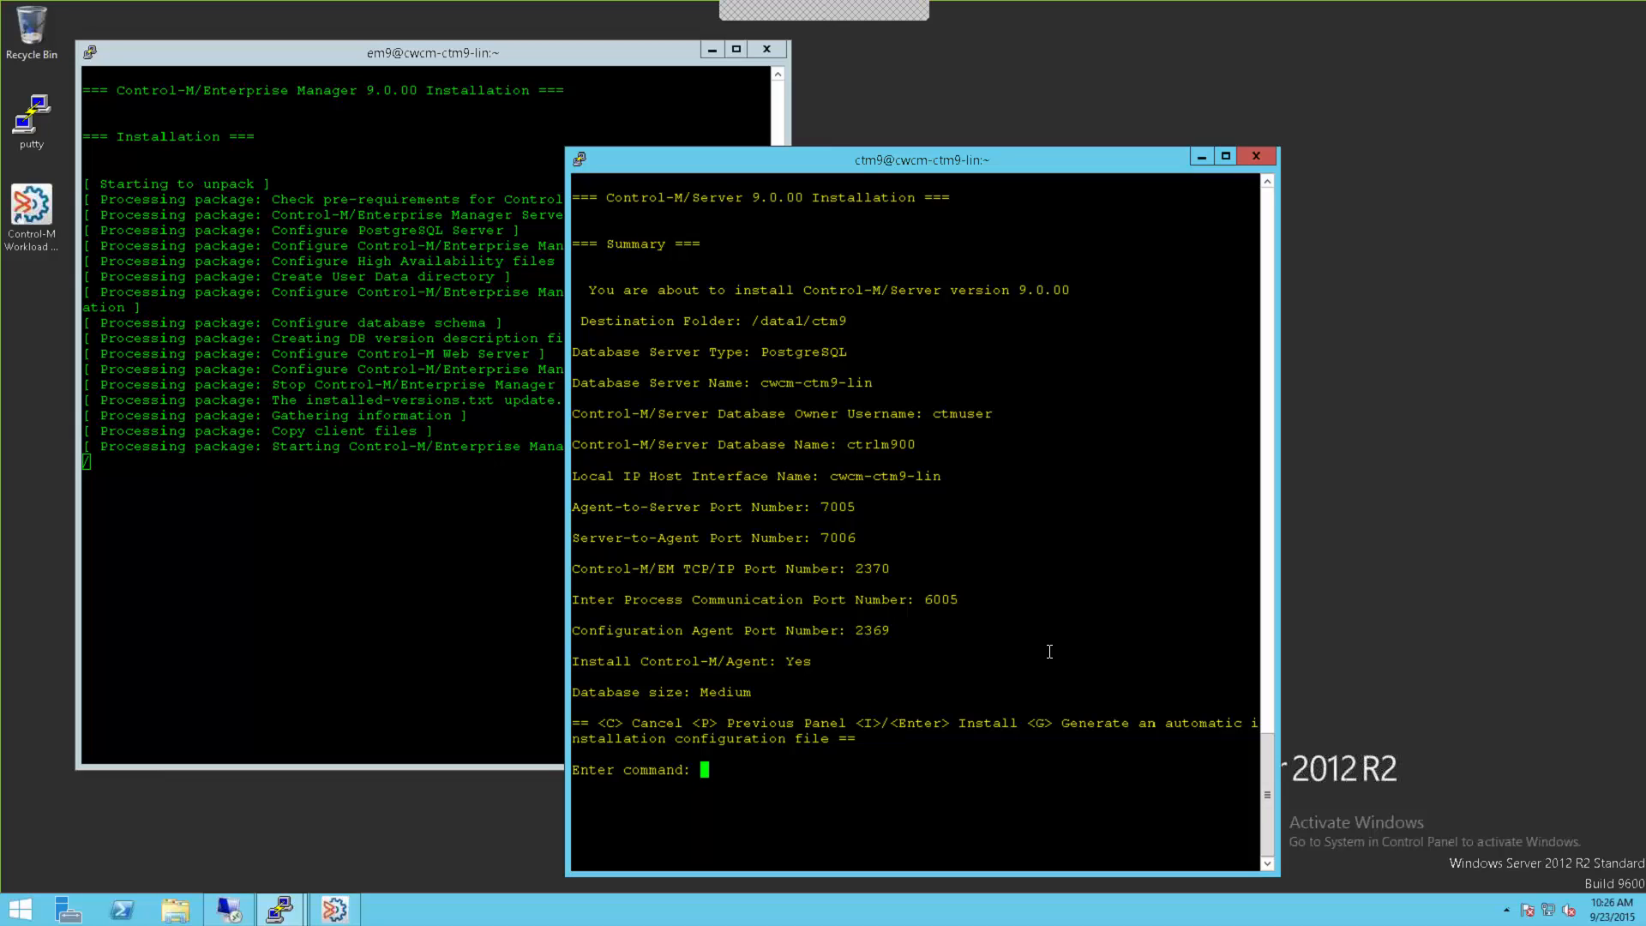
pyautogui.write('n')
pyautogui.press('Return')
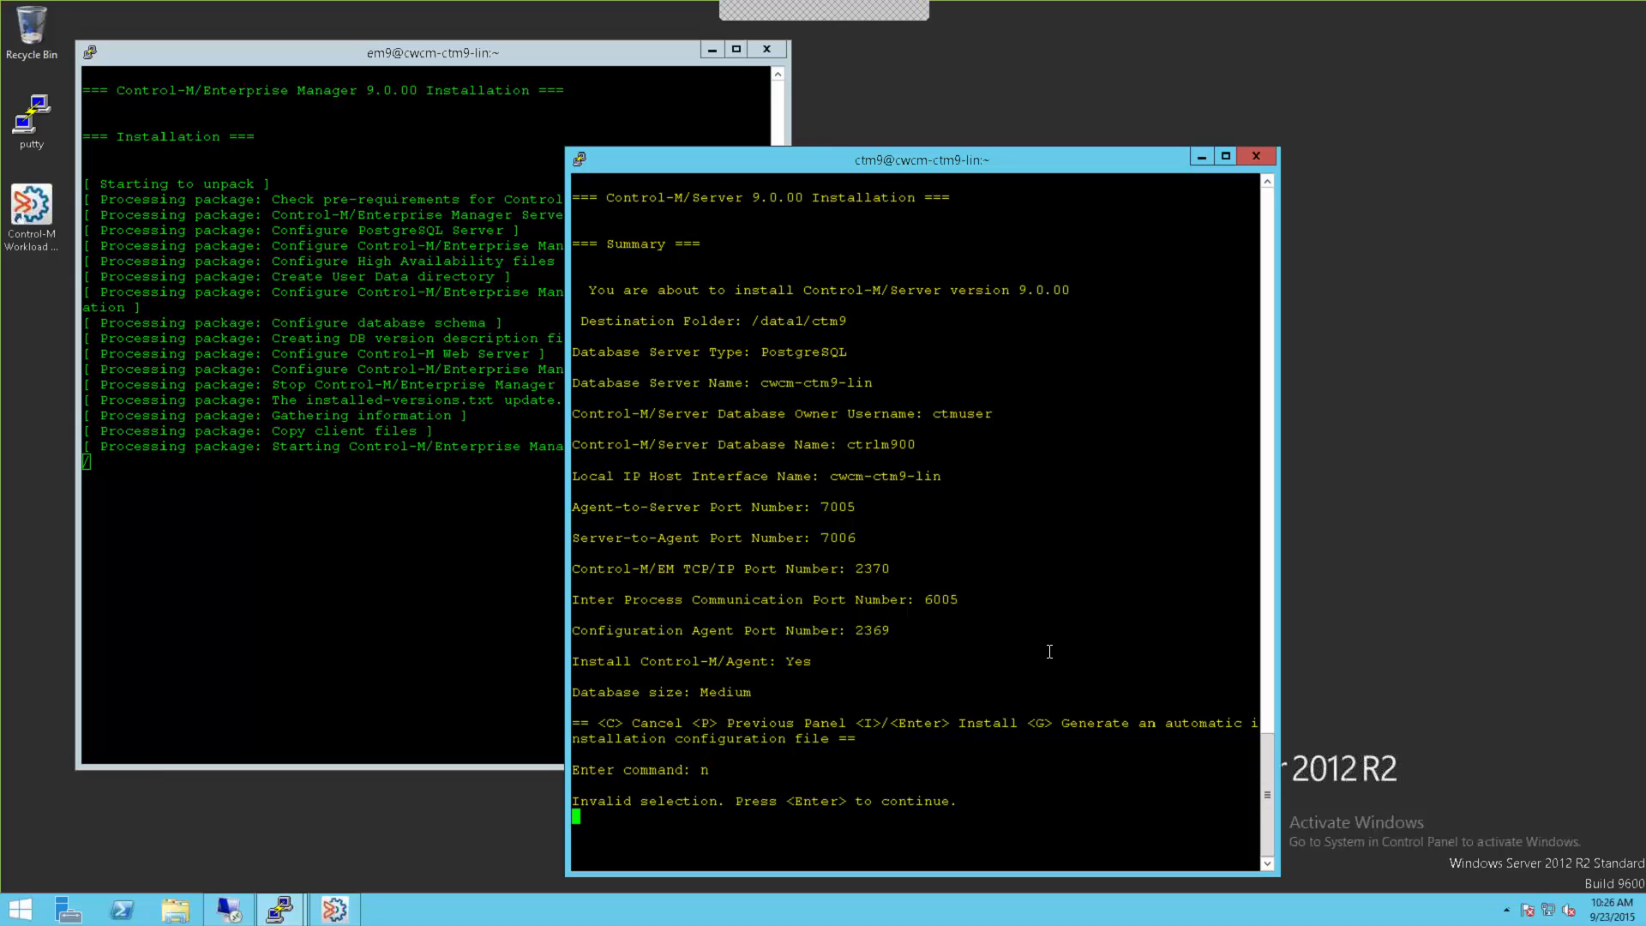
pyautogui.press('Return')
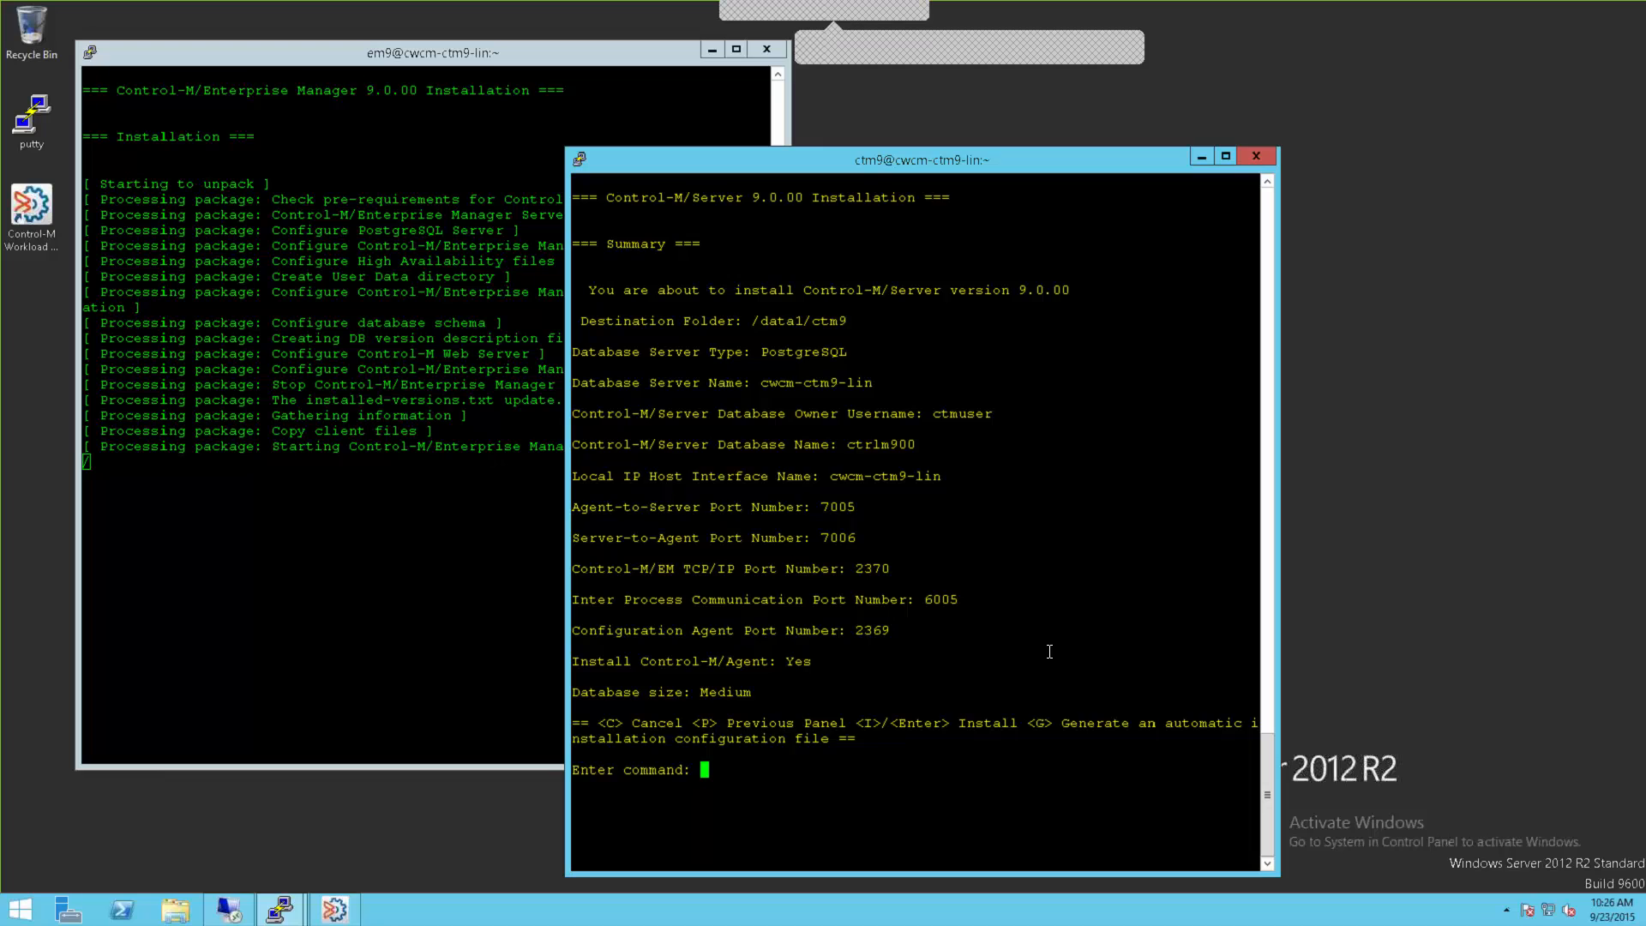
pyautogui.press('Return')
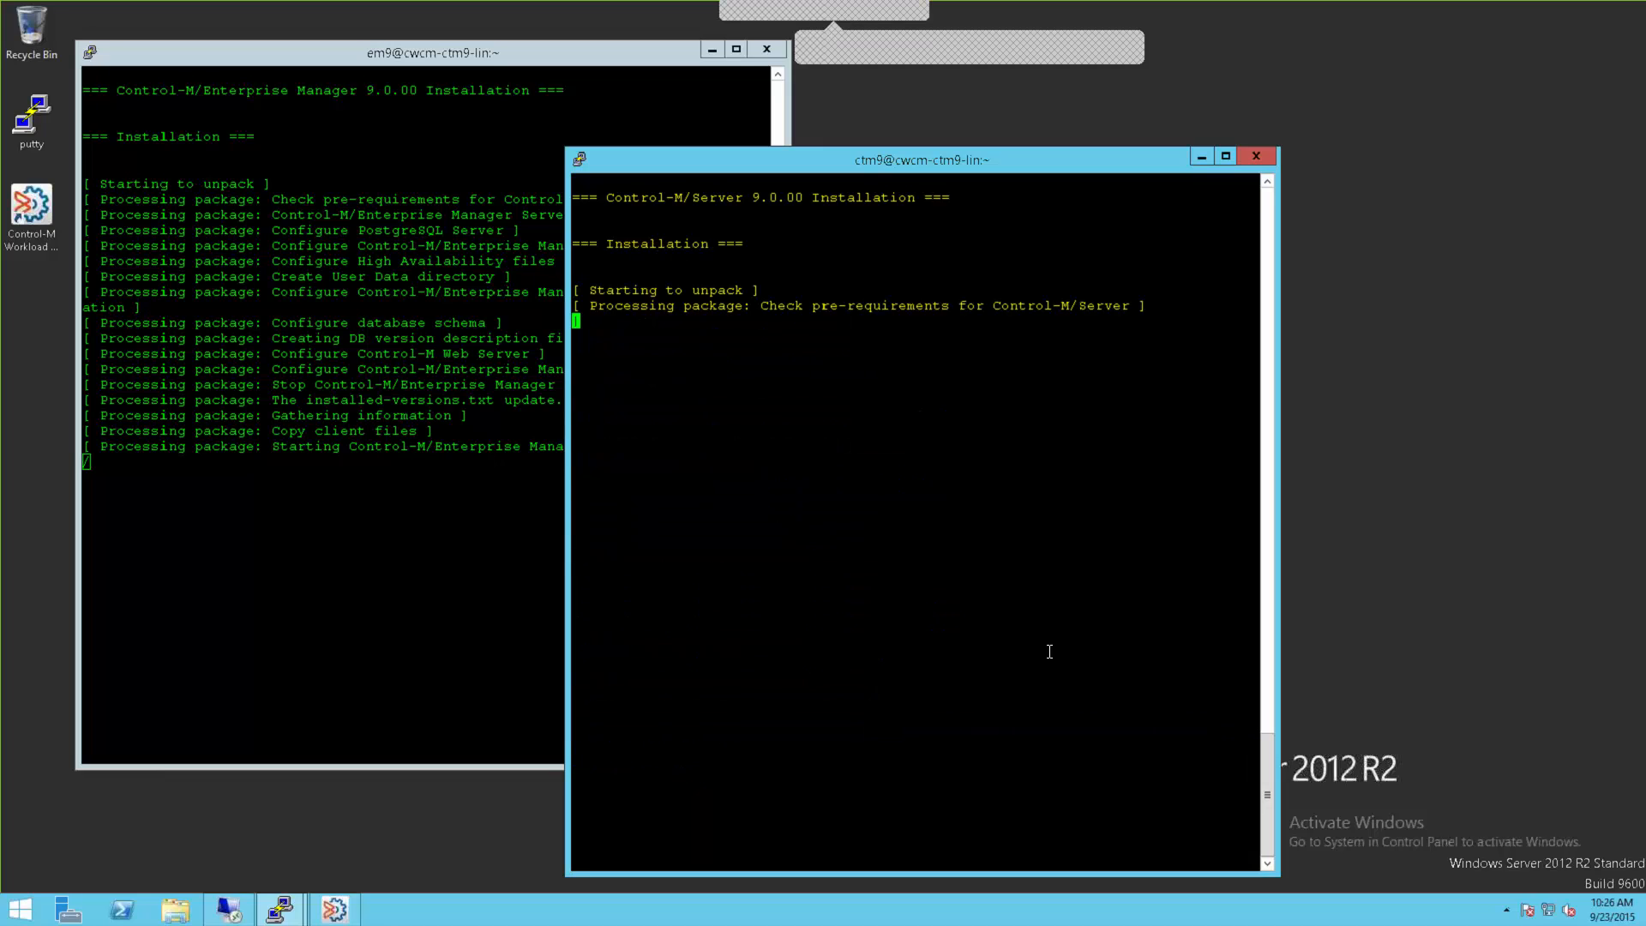
# Step: Minimize both terminal sessions, turn off launching Workload Automation, and close the finished EM installer
pyautogui.click(712, 49)
pyautogui.click(1203, 159)
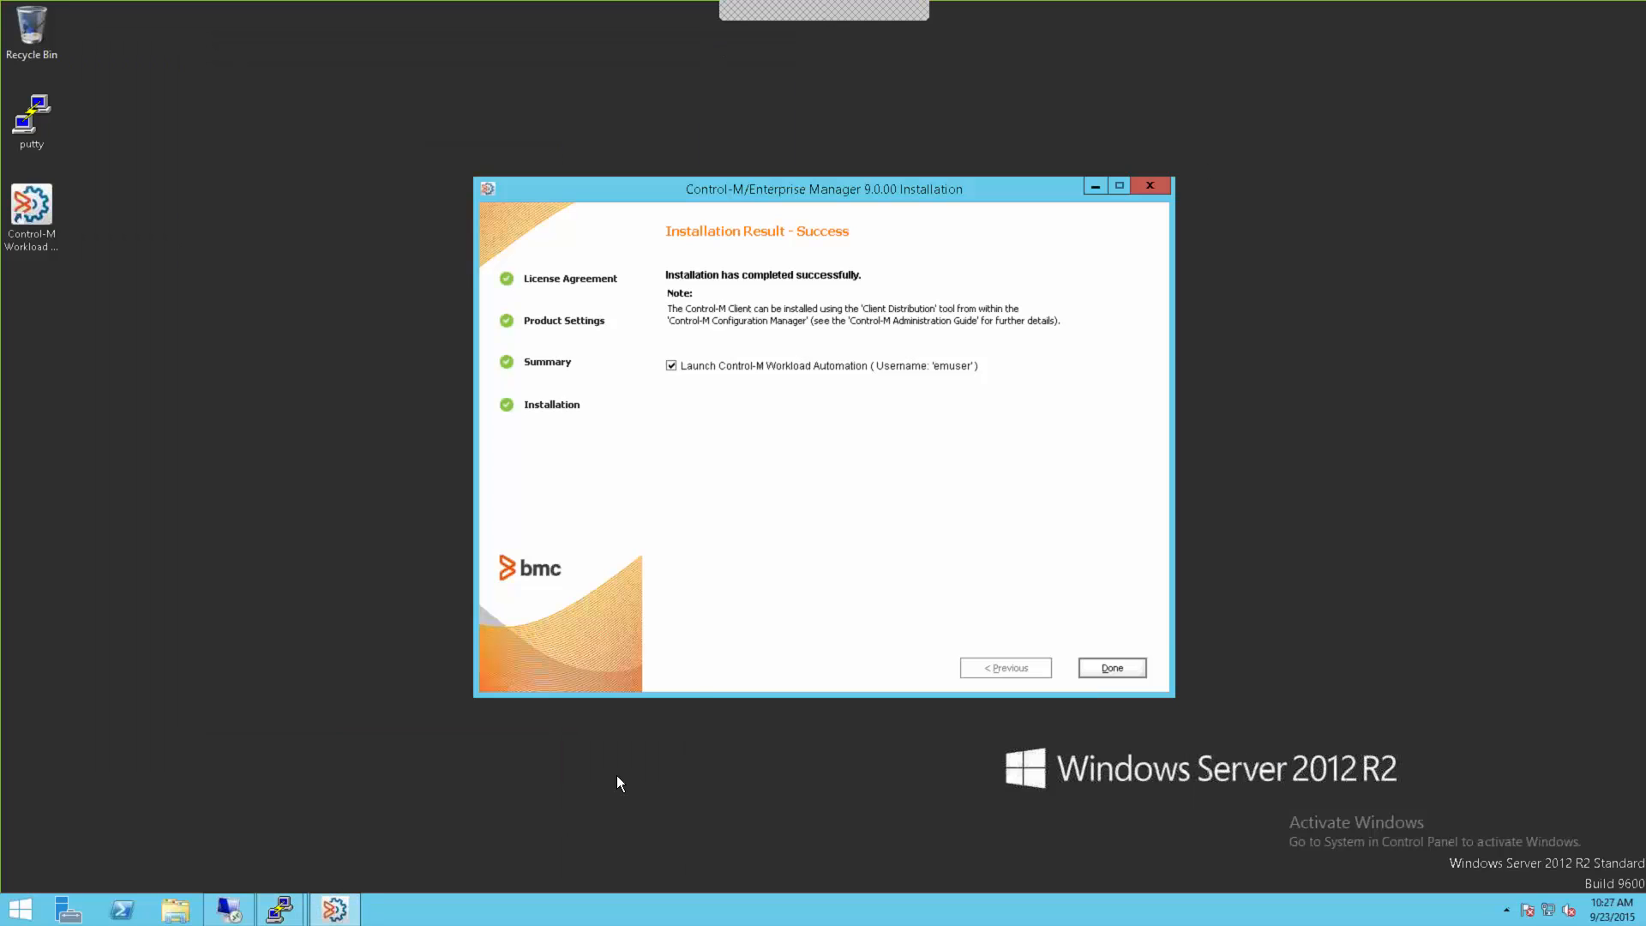
pyautogui.click(673, 367)
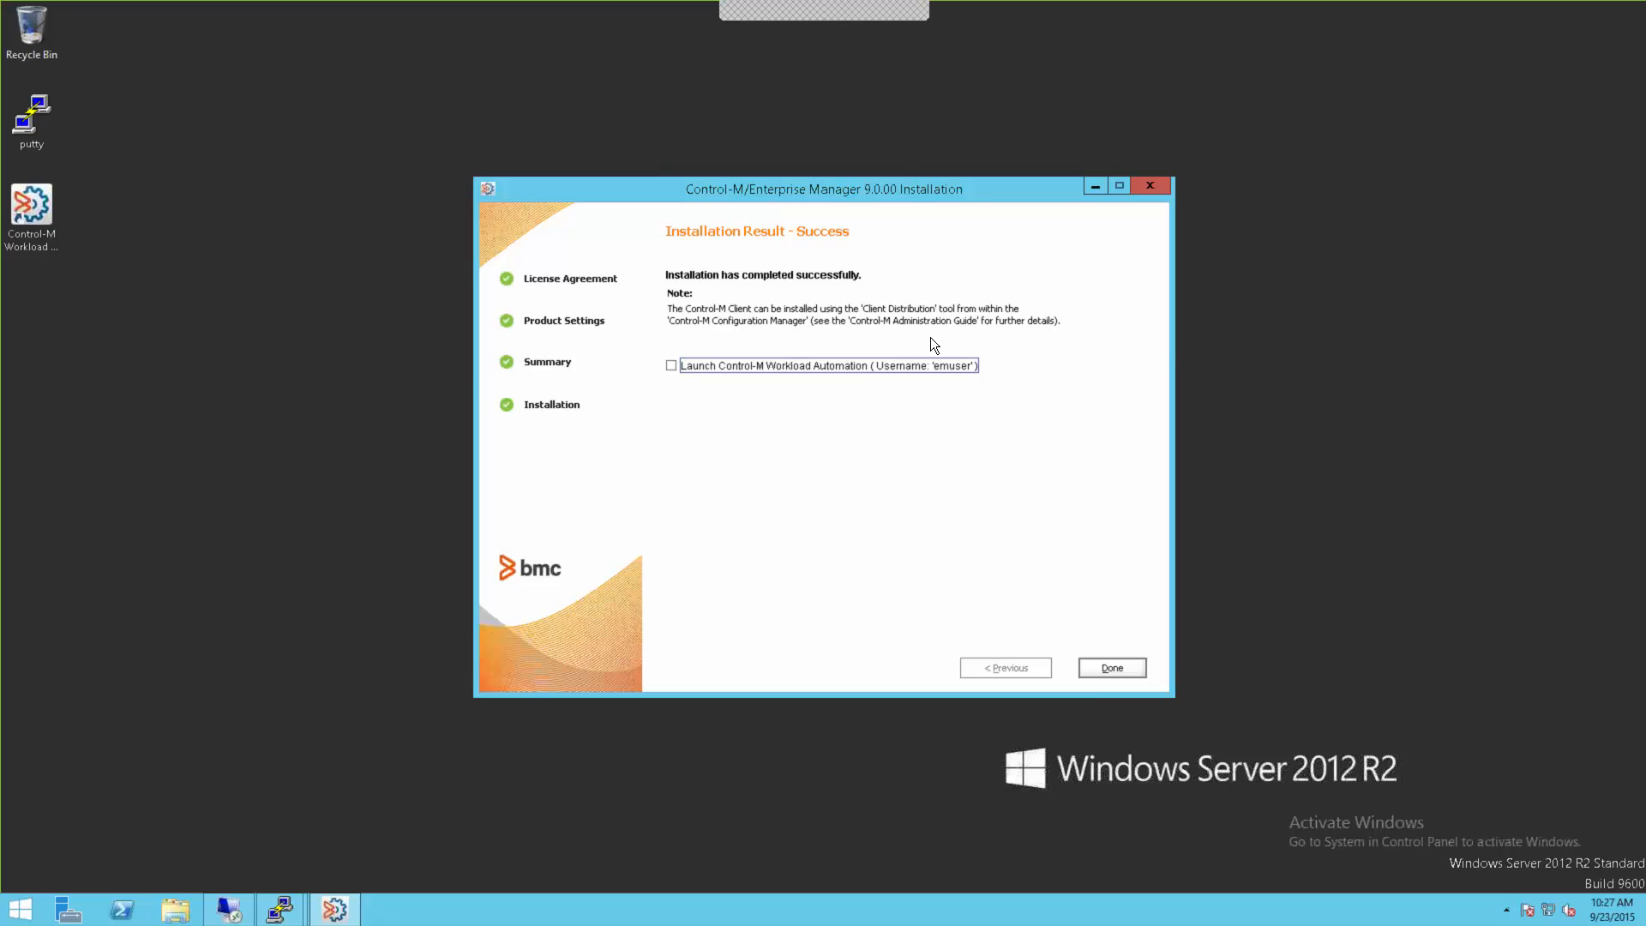
pyautogui.click(1105, 668)
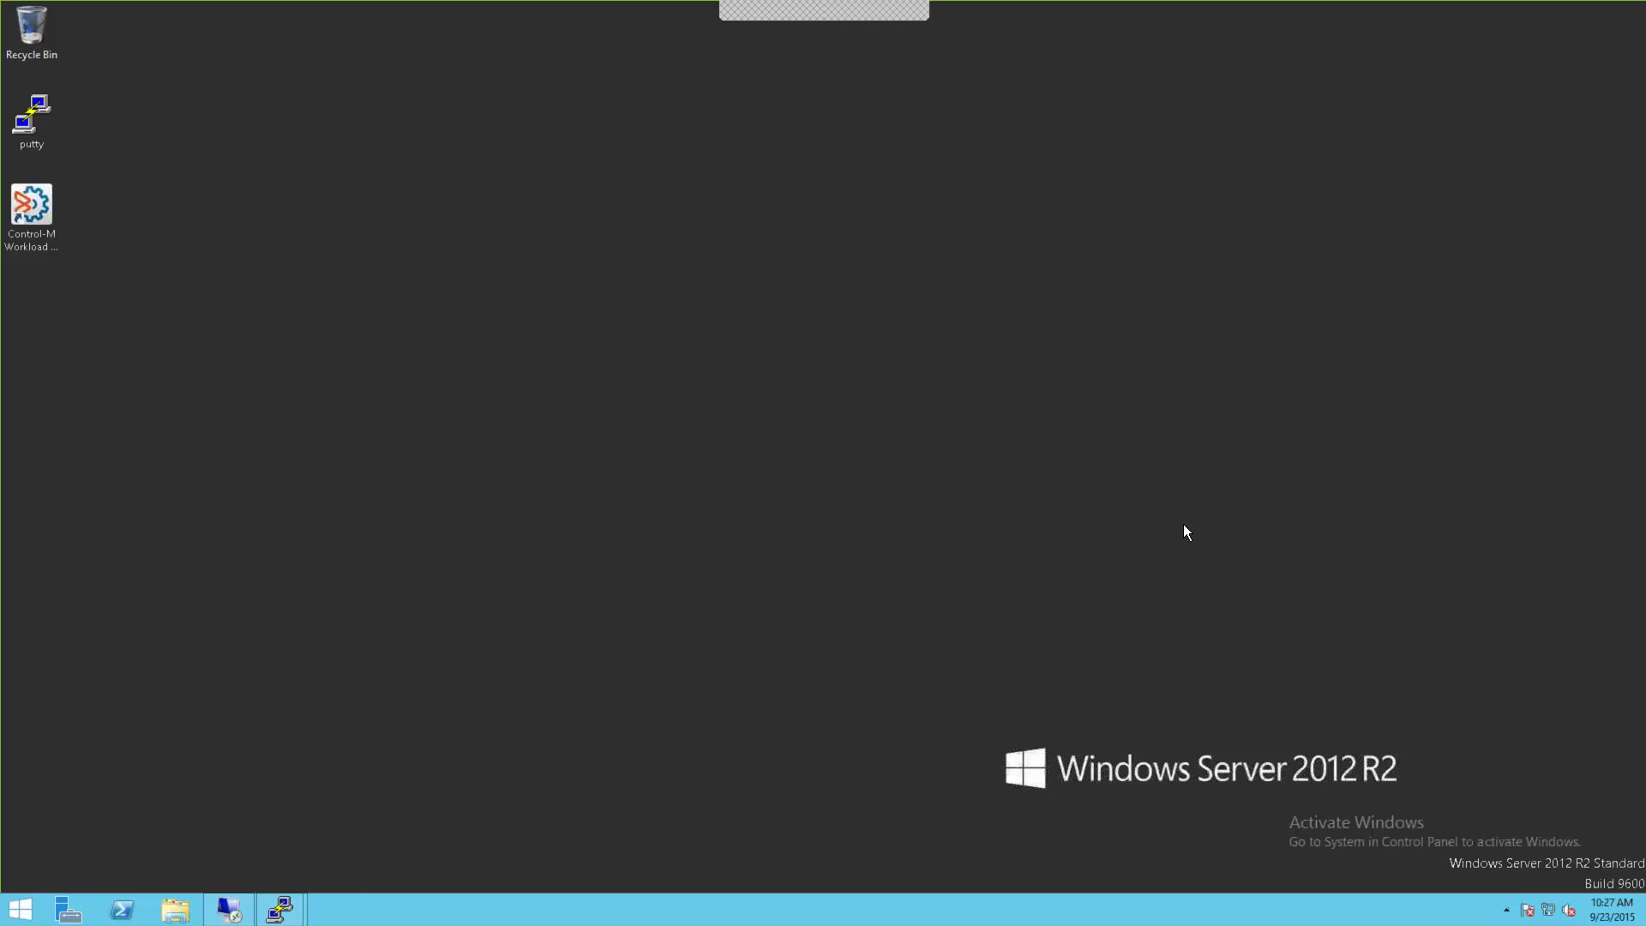
# Step: Search the Start screen for 'configuration man' and launch Control-M Configuration Manager
pyautogui.press('super+r')
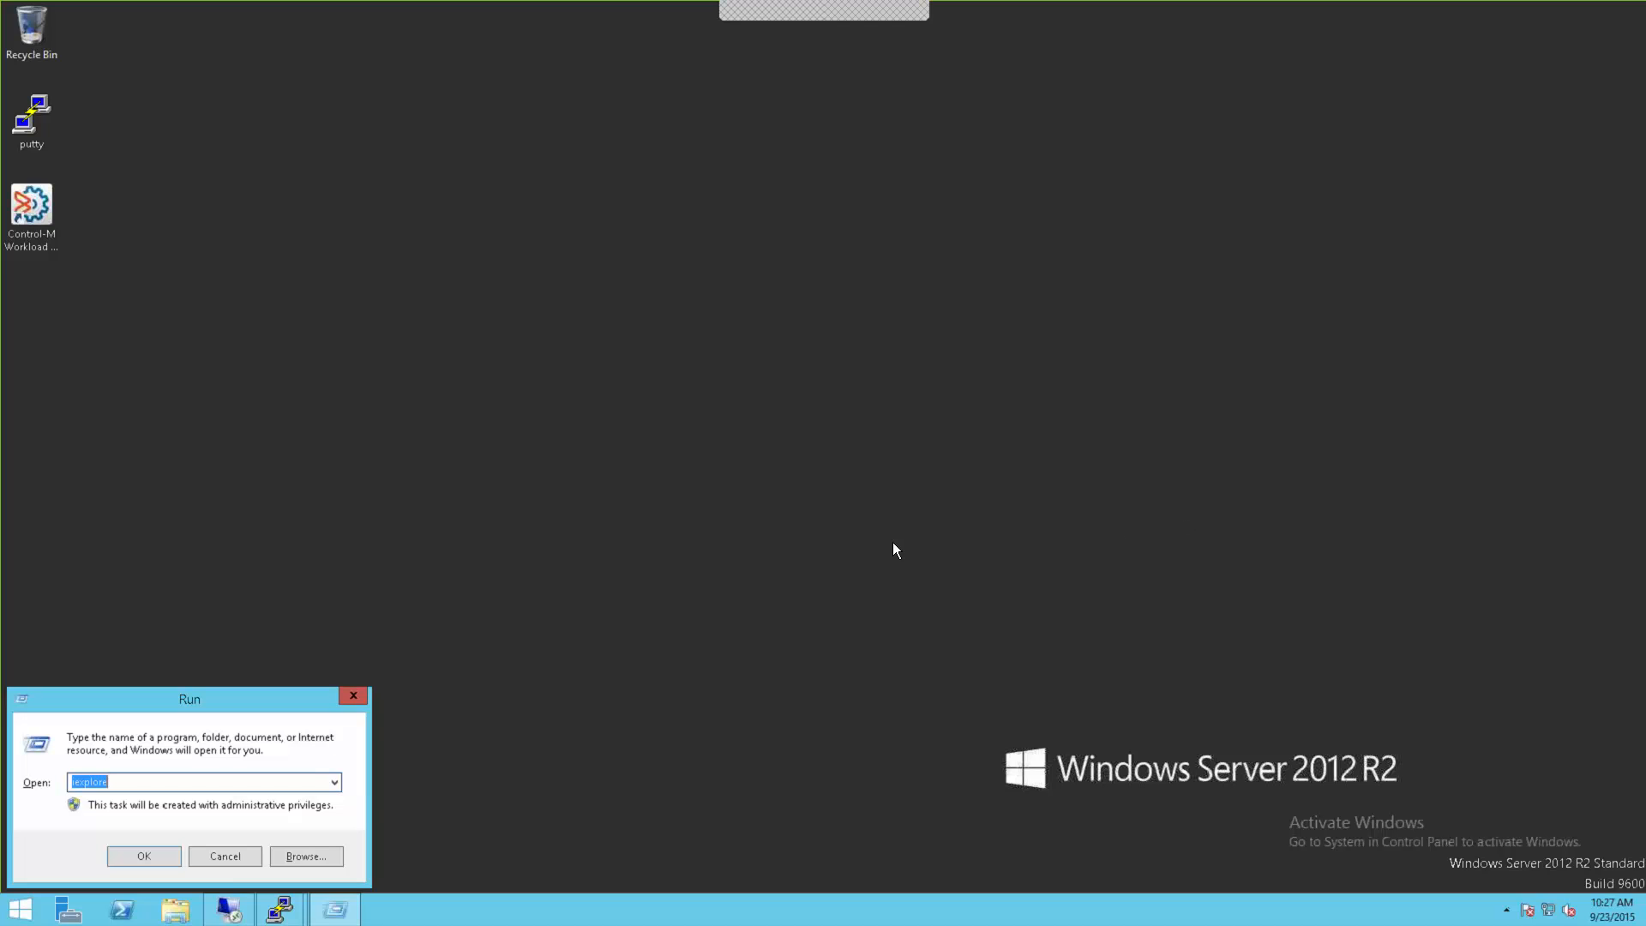
pyautogui.press('Return')
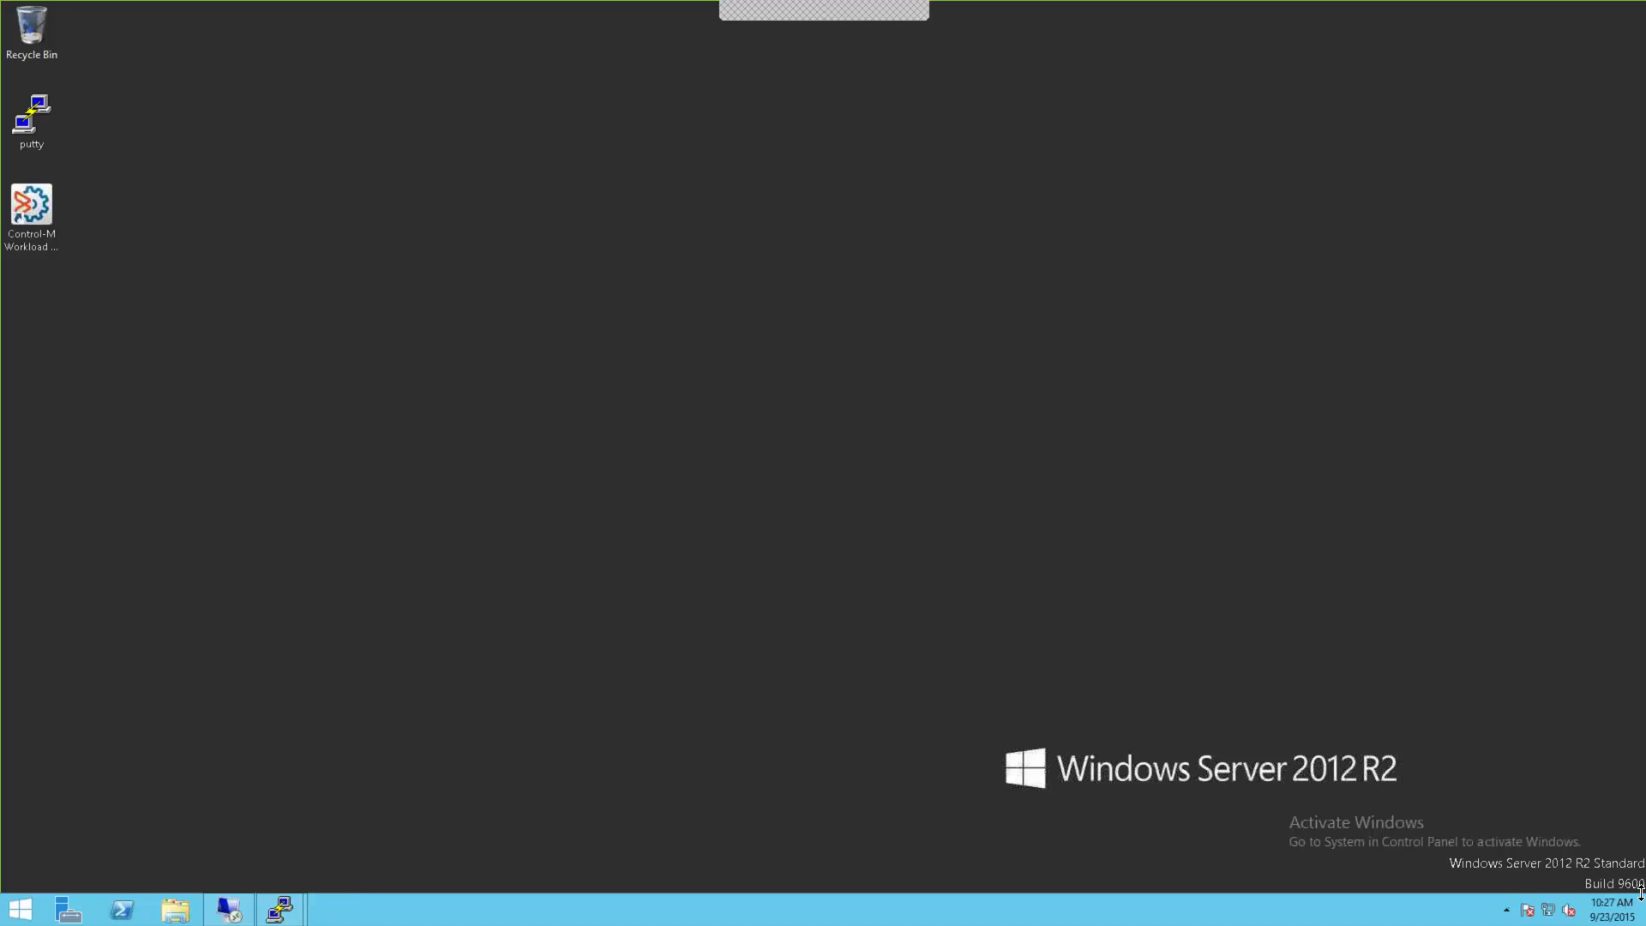
pyautogui.moveTo(1639, 785)
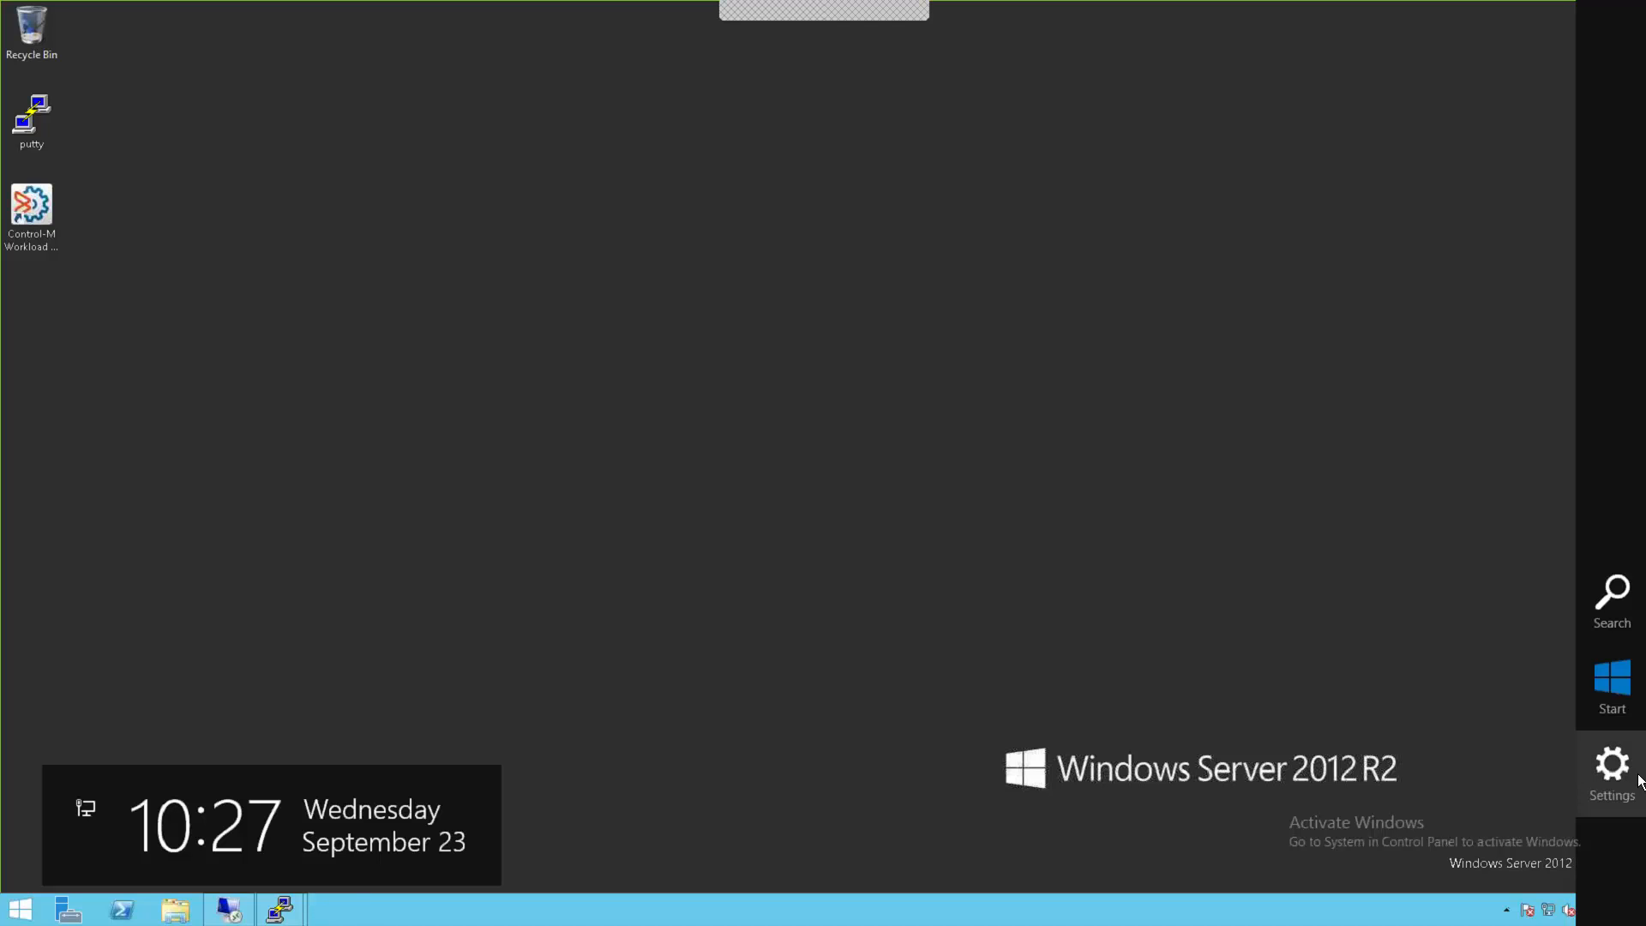
pyautogui.click(1608, 686)
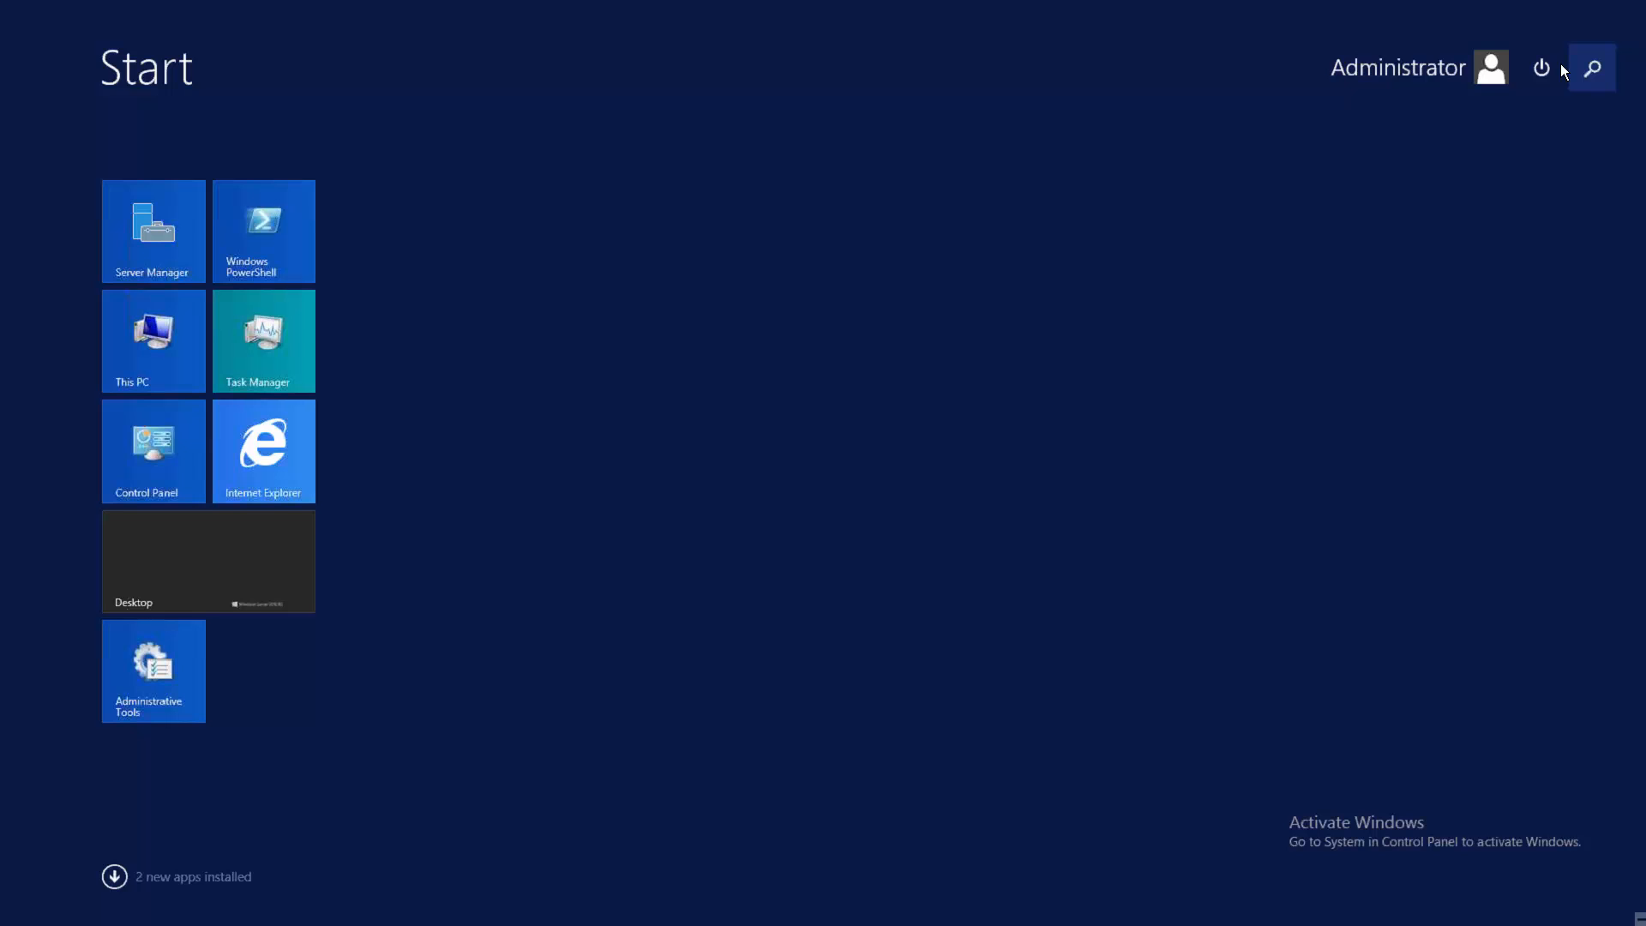
pyautogui.write('configuration ')
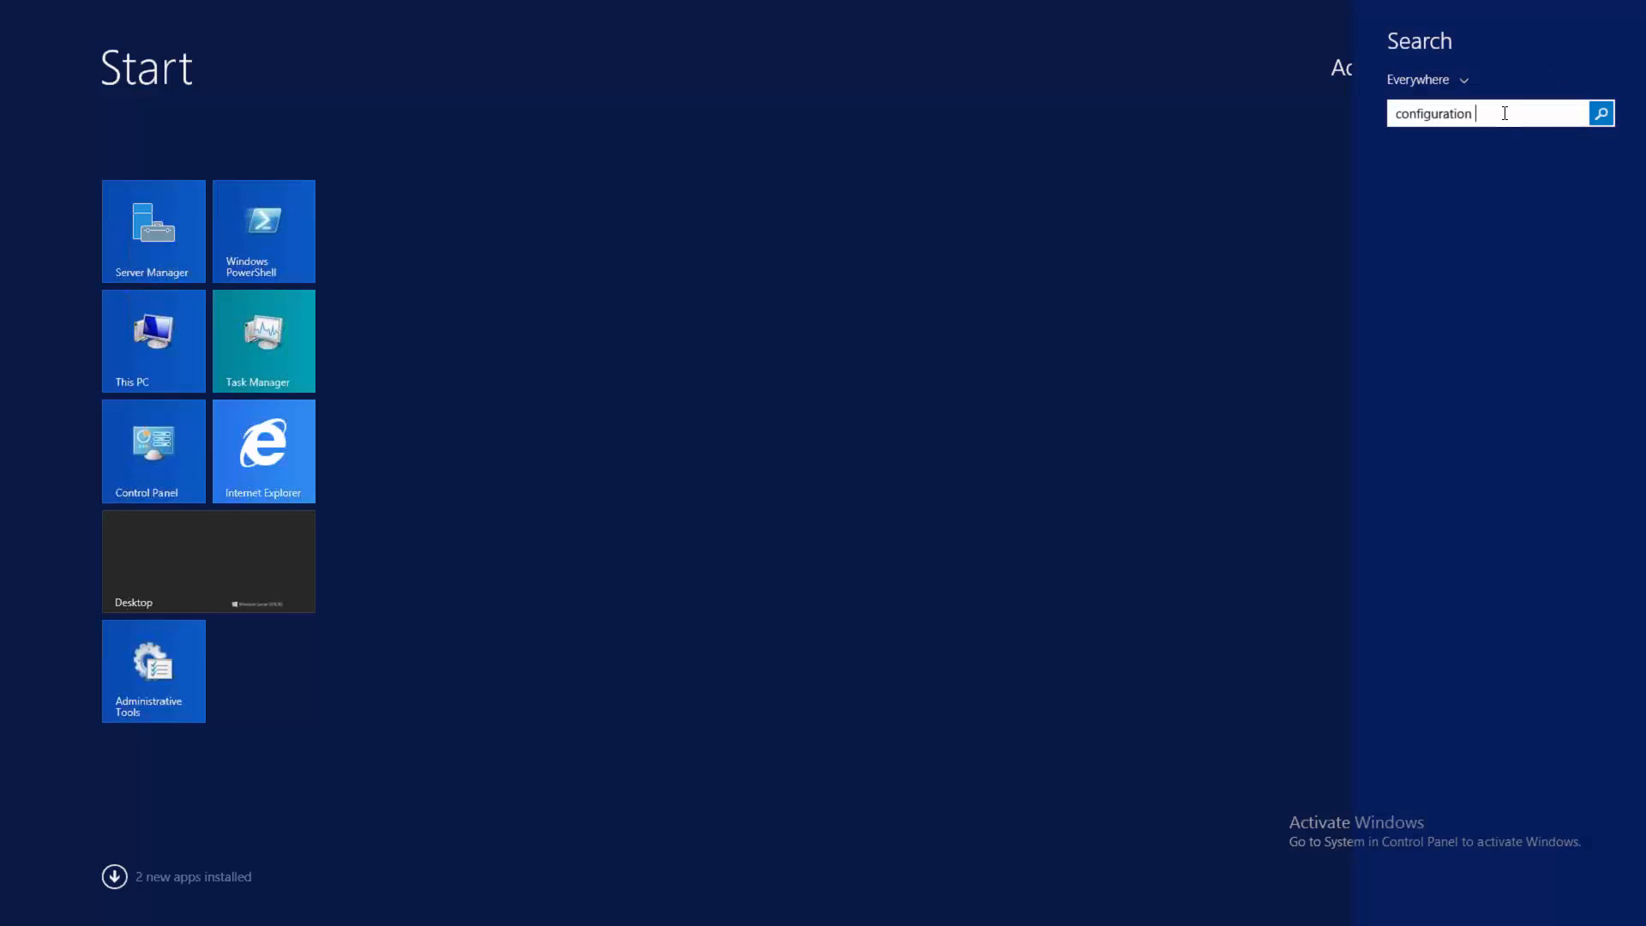
pyautogui.write('manager')
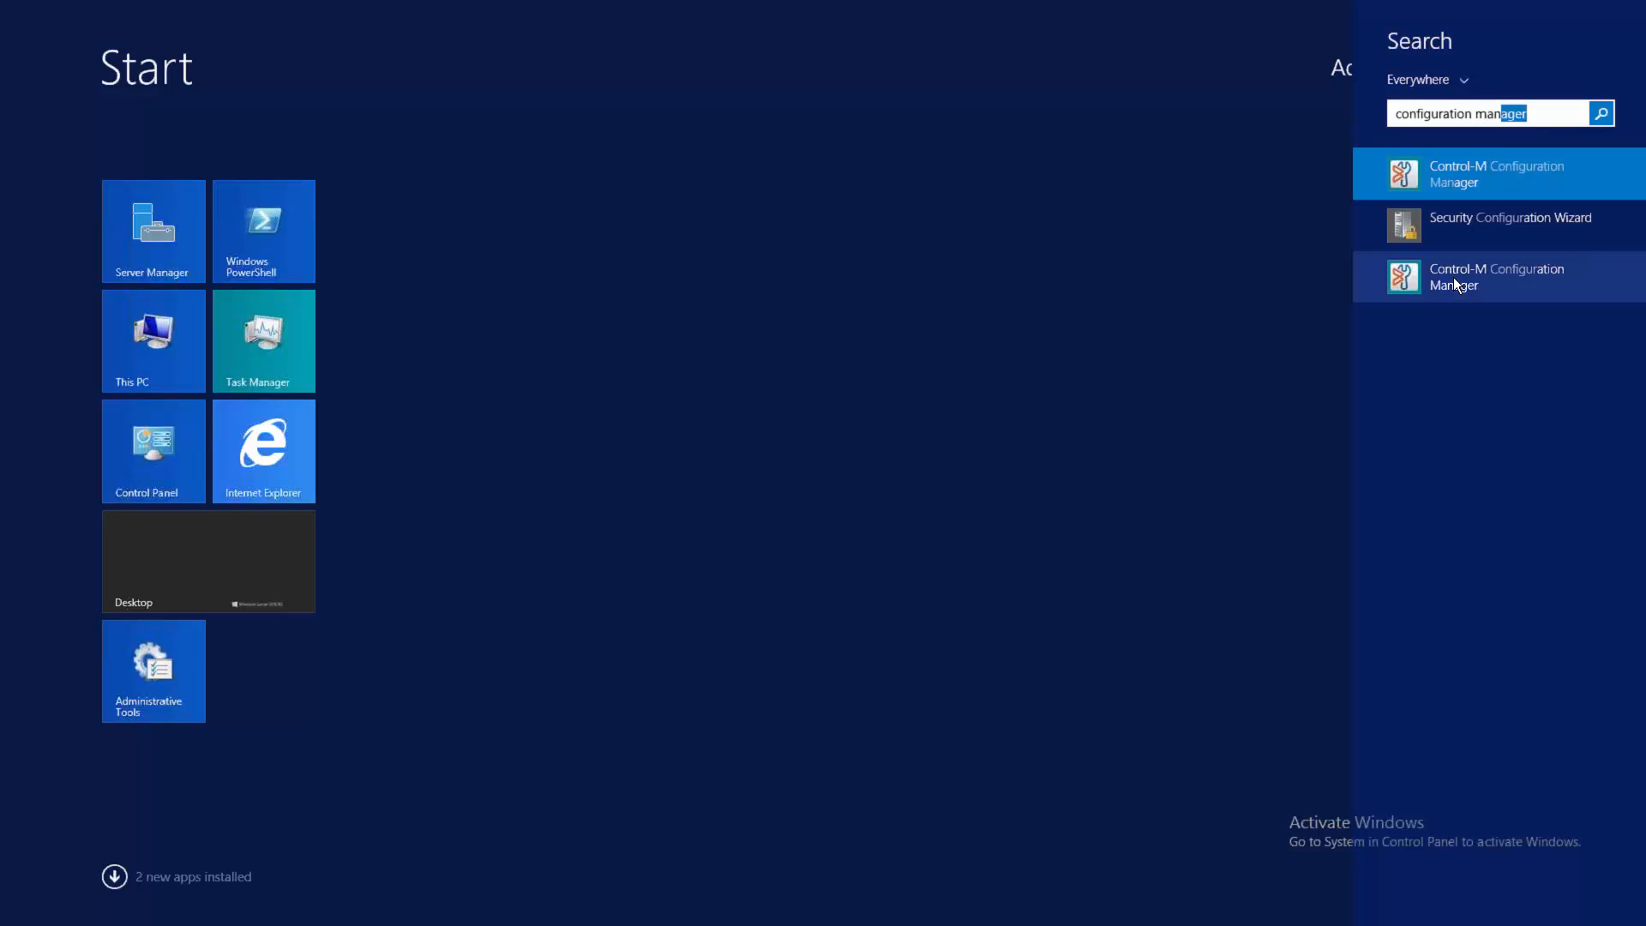
pyautogui.click(1455, 284)
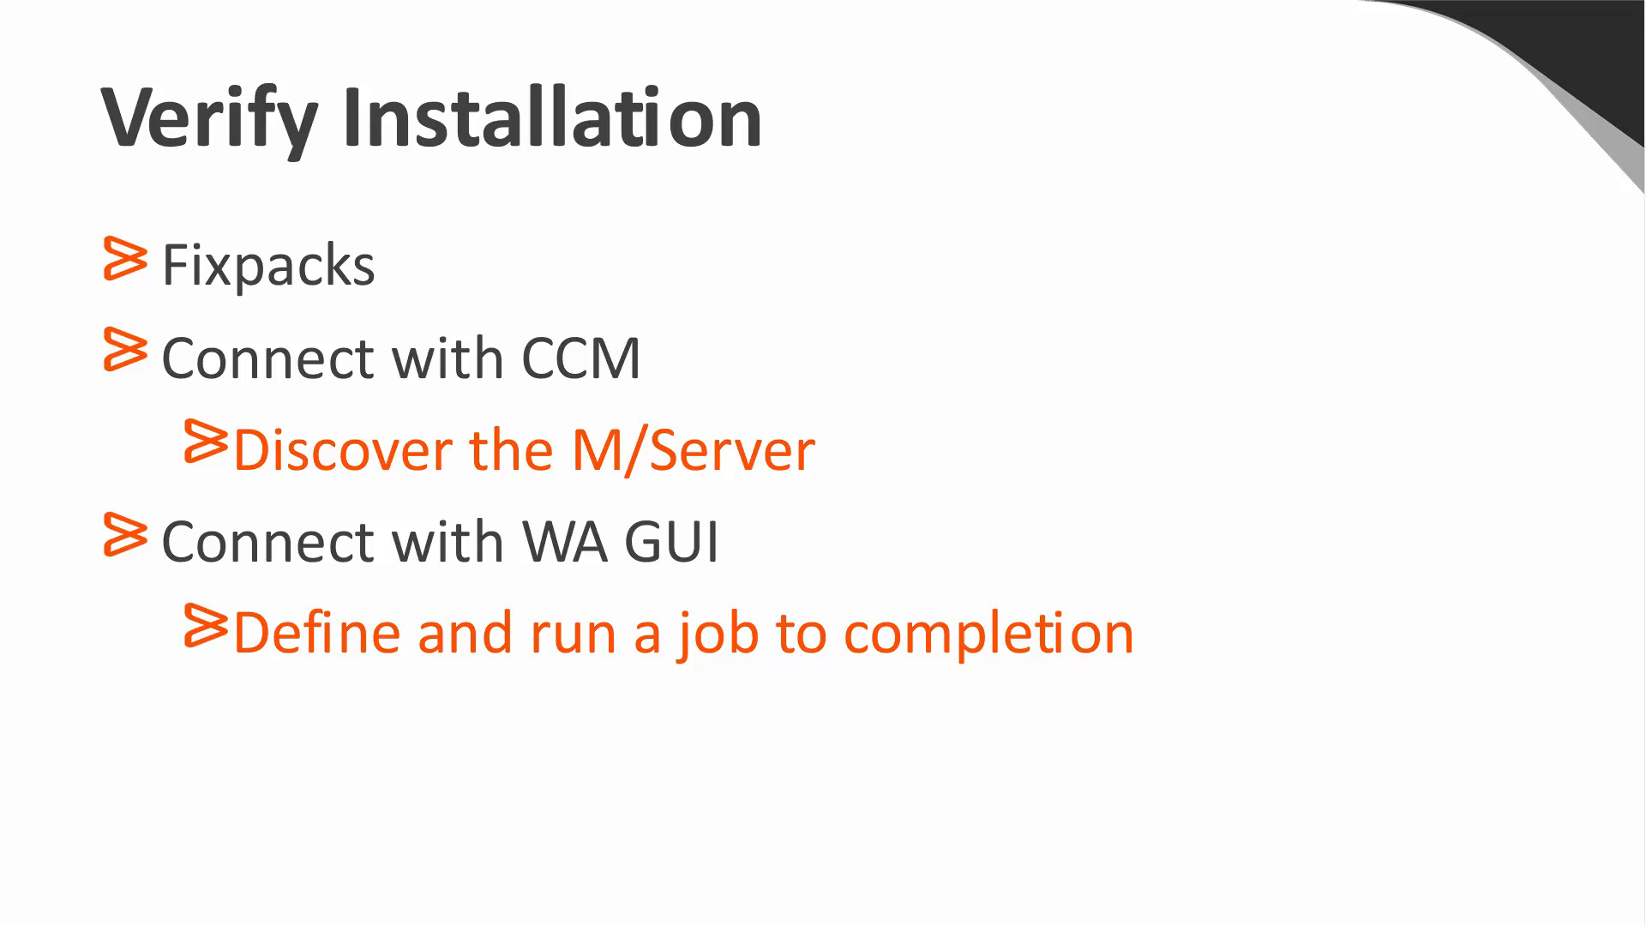
# Step: Advance the WebEx presentation to the DEMO slide
pyautogui.press('Right')
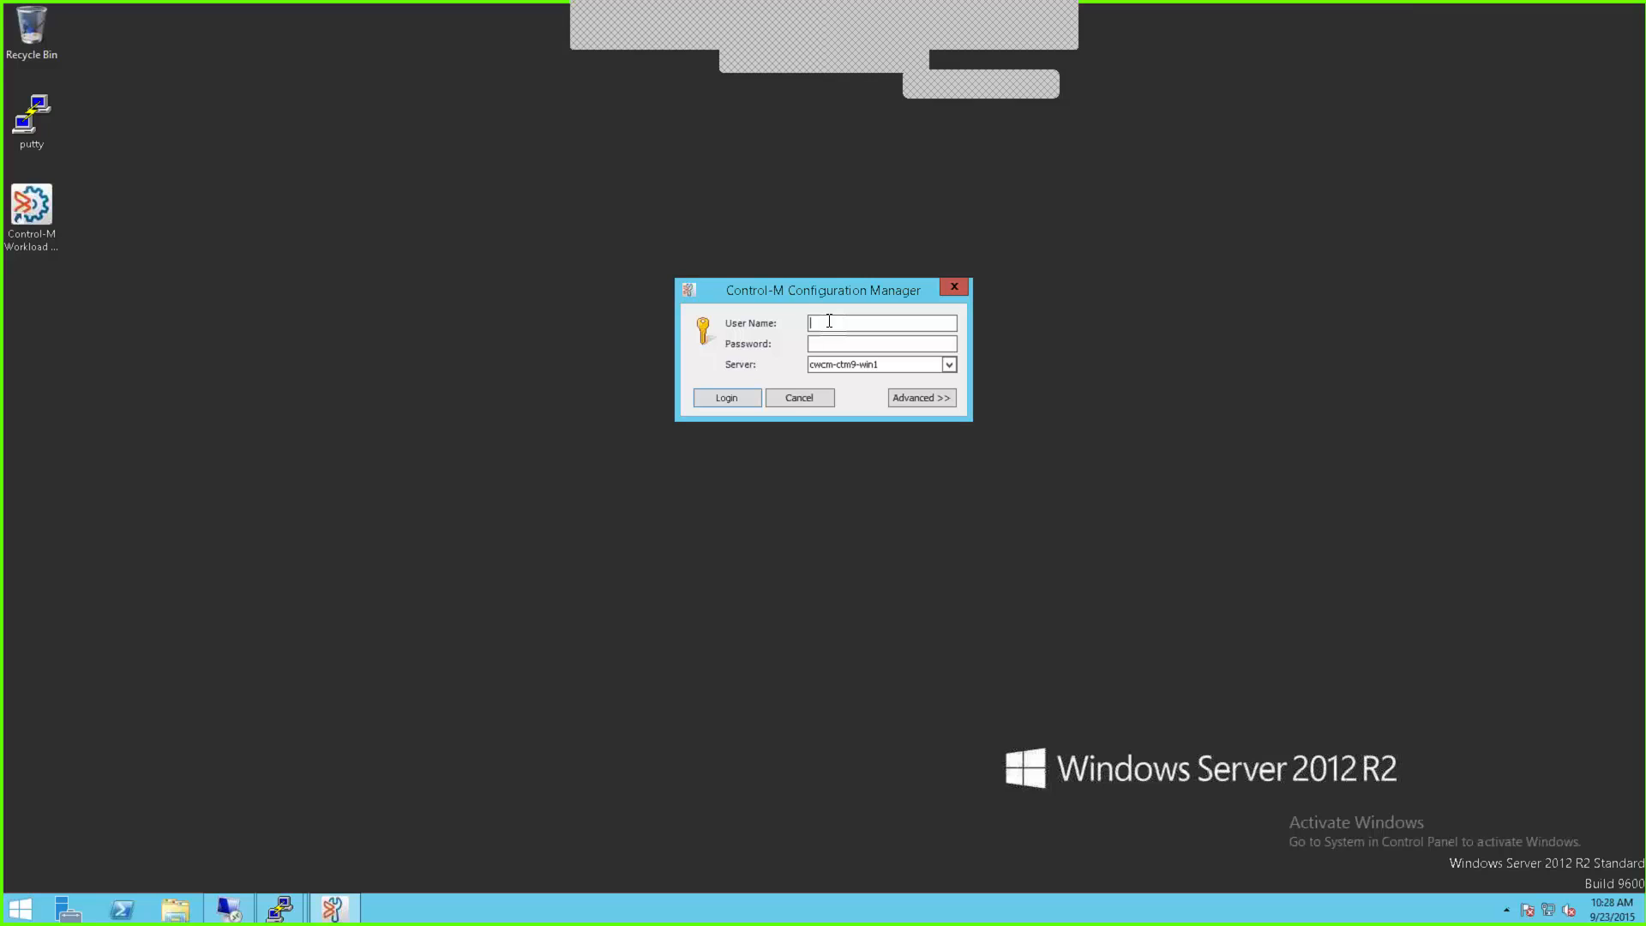
# Step: Log in to Configuration Manager with the EM user name and password, then close the finished Control-M/Server installer
pyautogui.write('emuser')
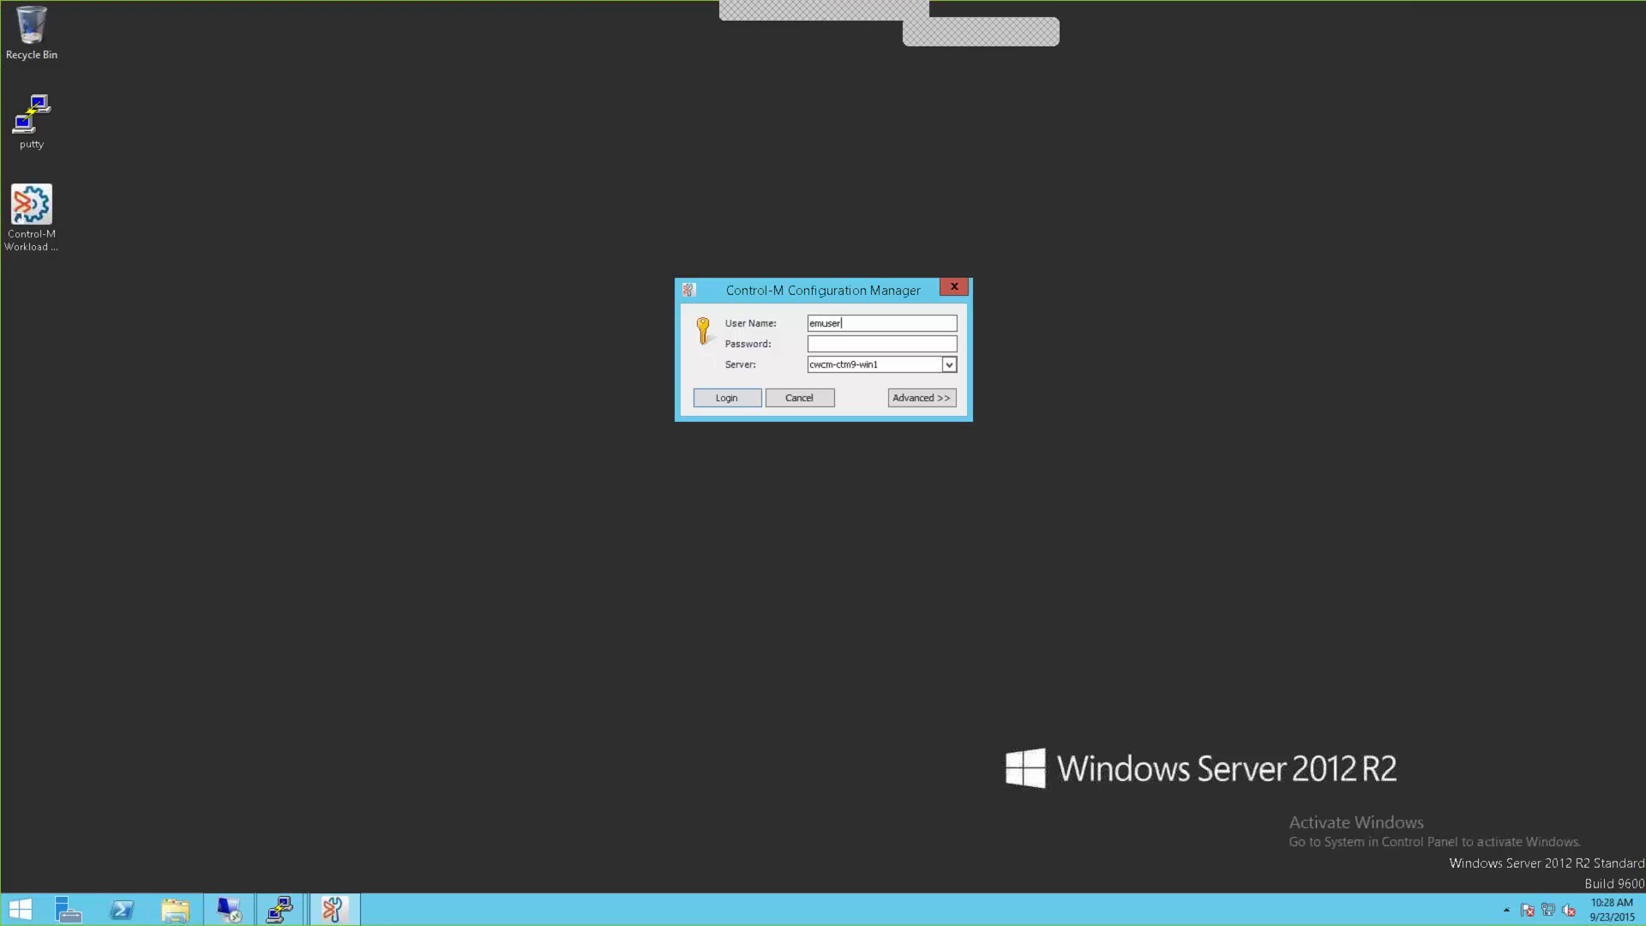
pyautogui.press('Tab')
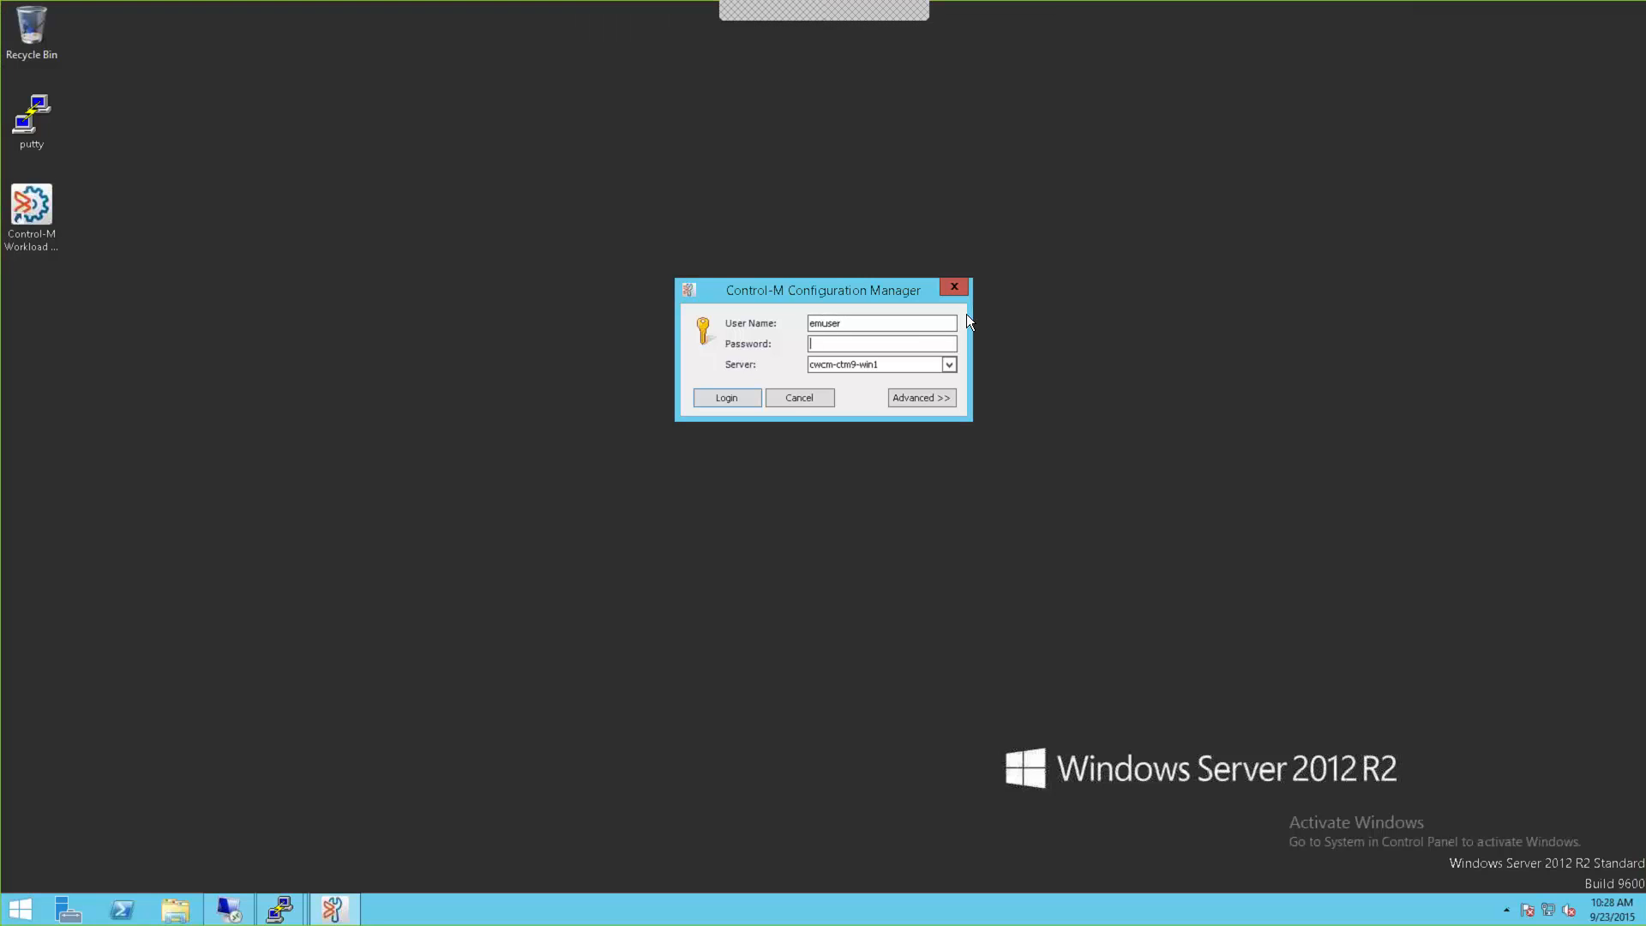
pyautogui.write('empass')
pyautogui.click(726, 398)
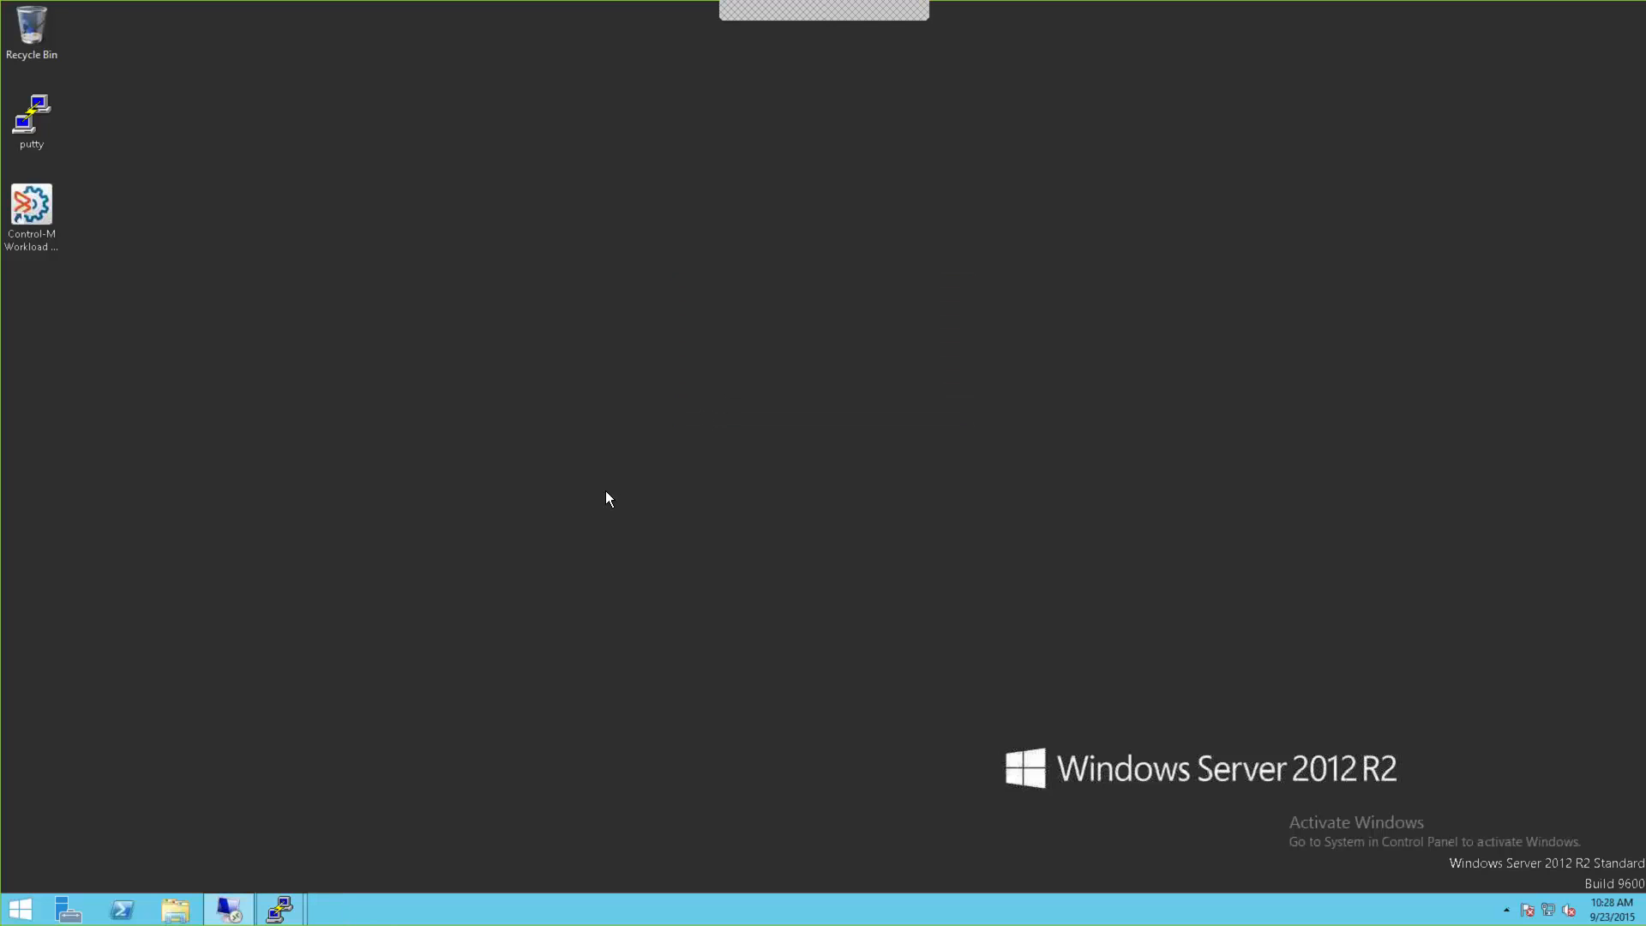
pyautogui.click(228, 910)
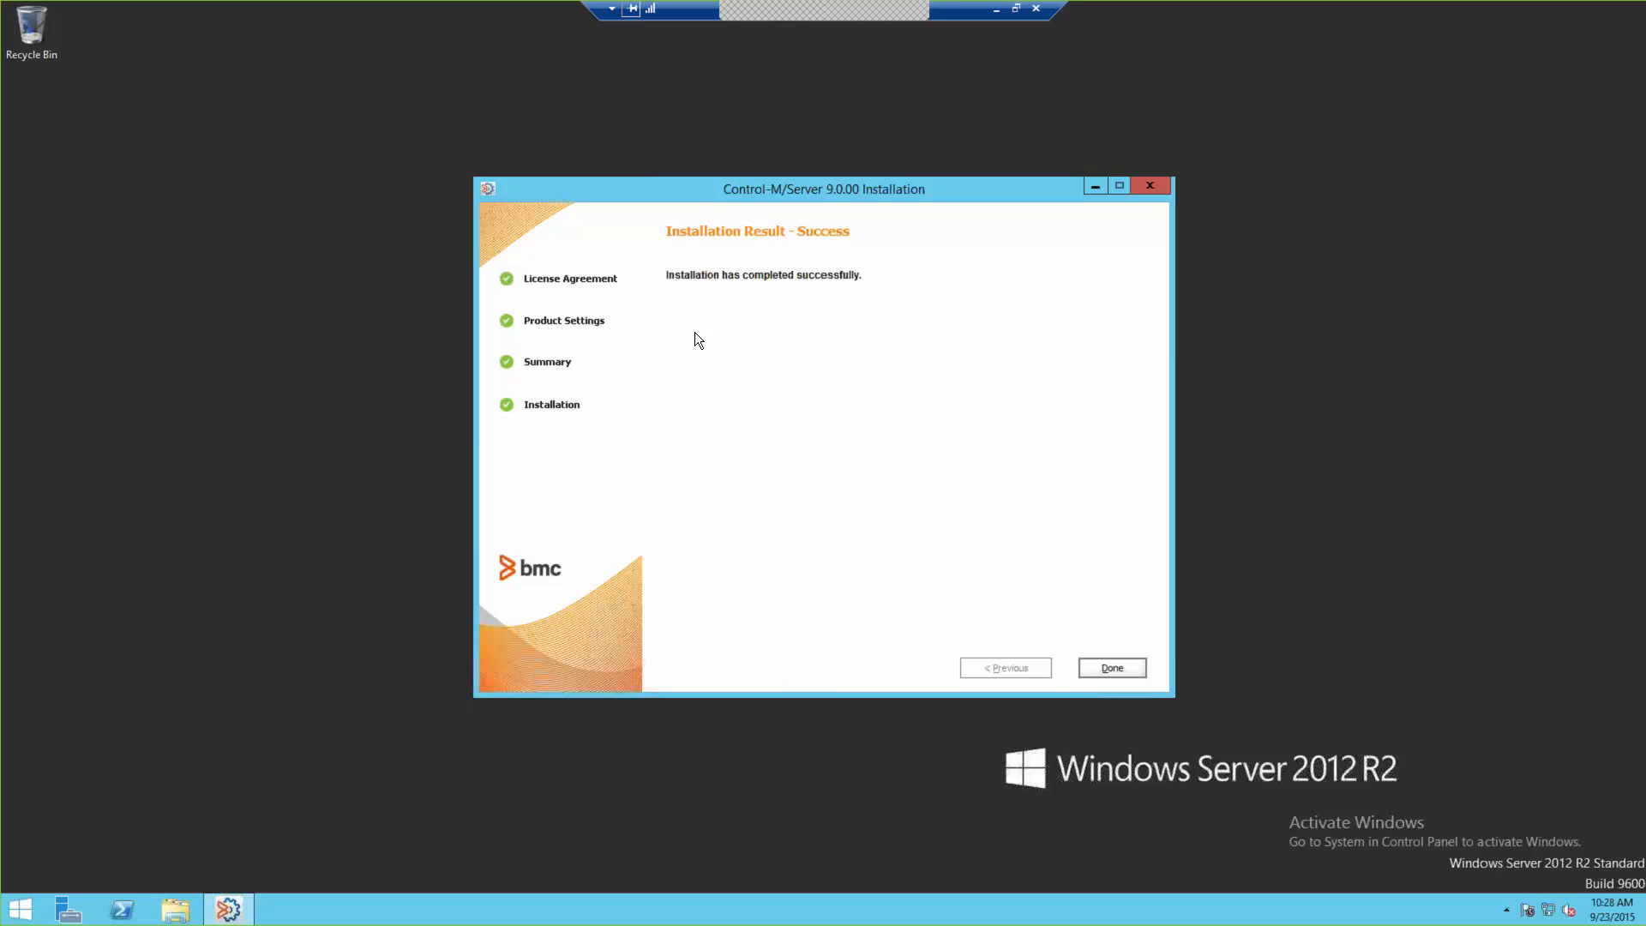
pyautogui.click(1101, 672)
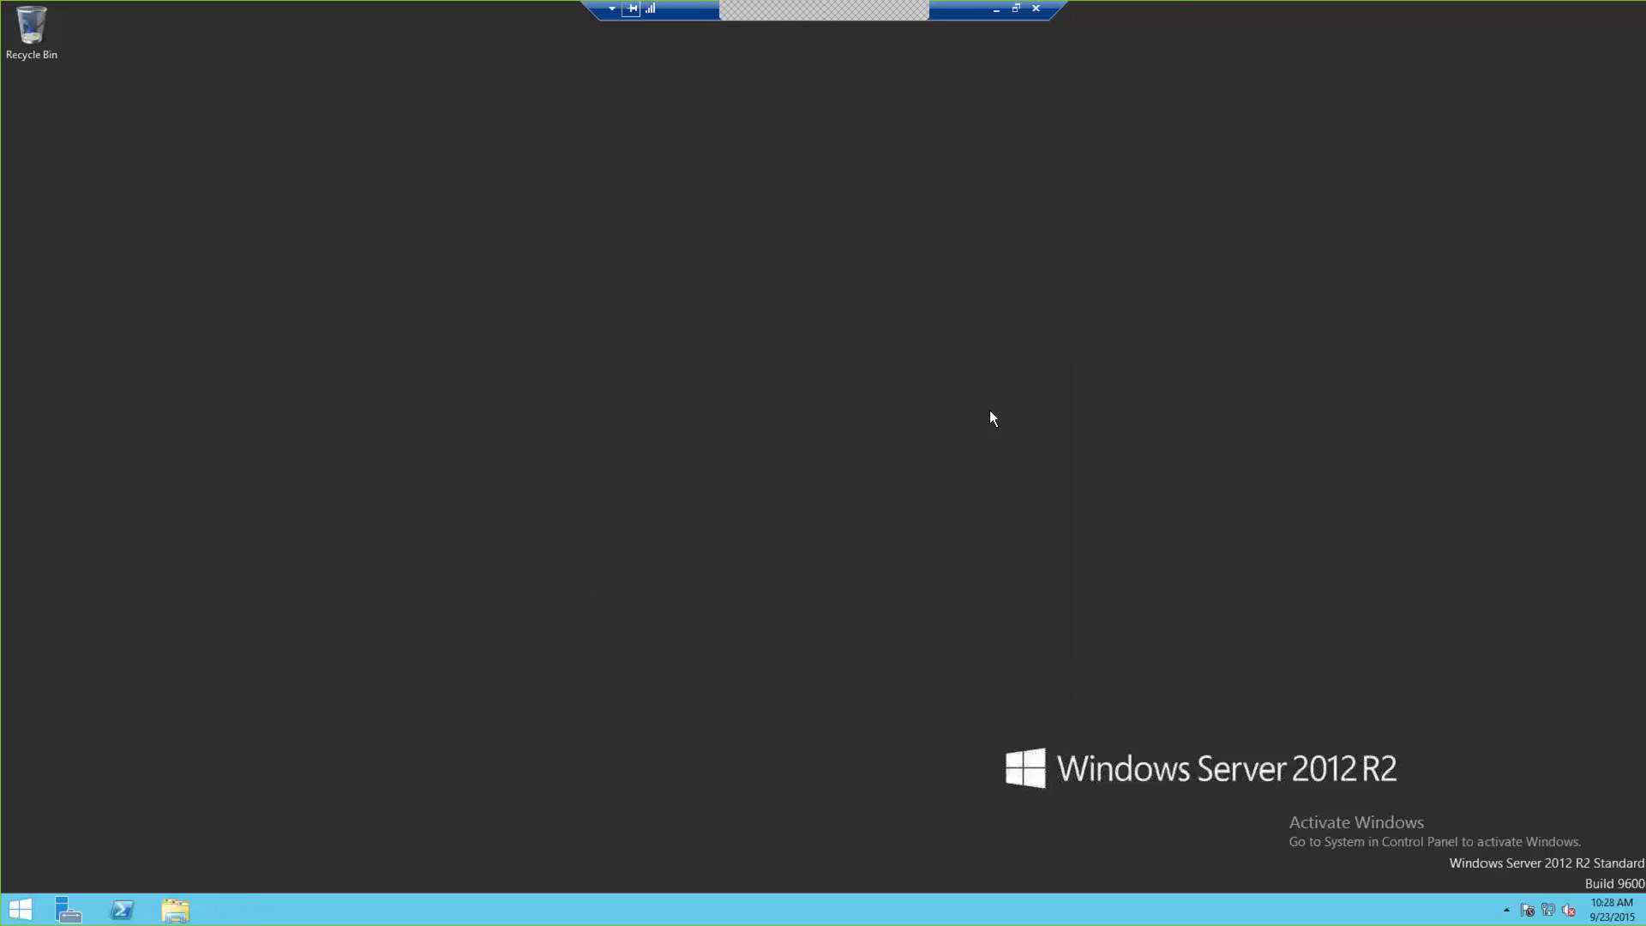
# Step: Expand the Control-M EM node to show CMS, Database, GCS, GUI Server, Naming Service and Web Server
pyautogui.click(997, 10)
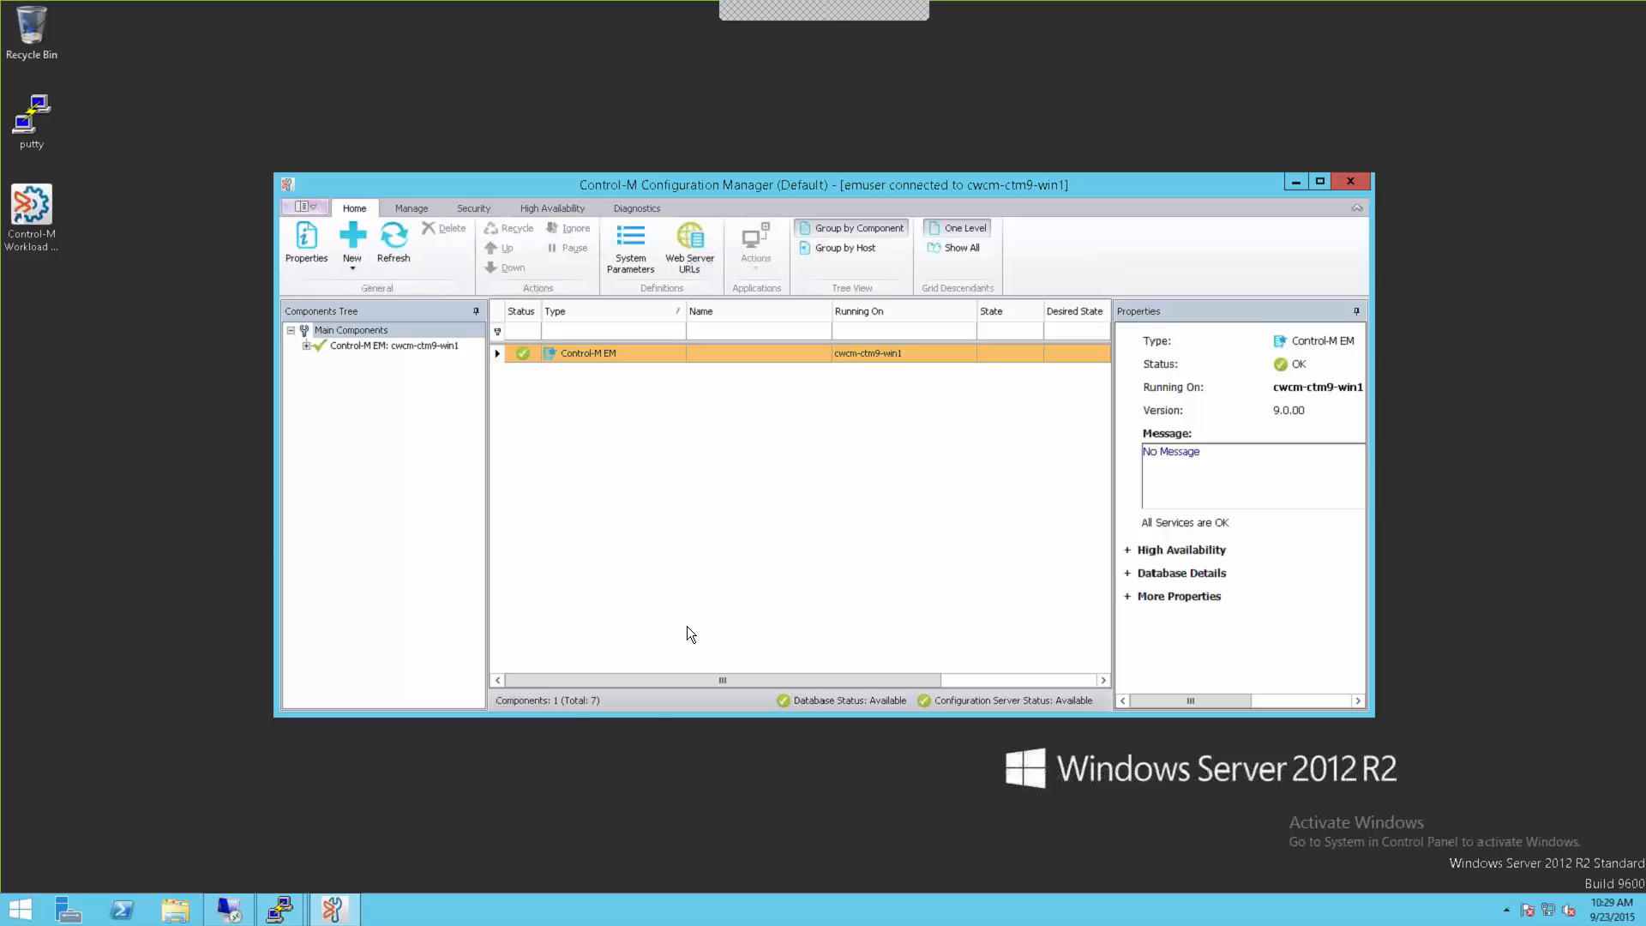
pyautogui.click(306, 350)
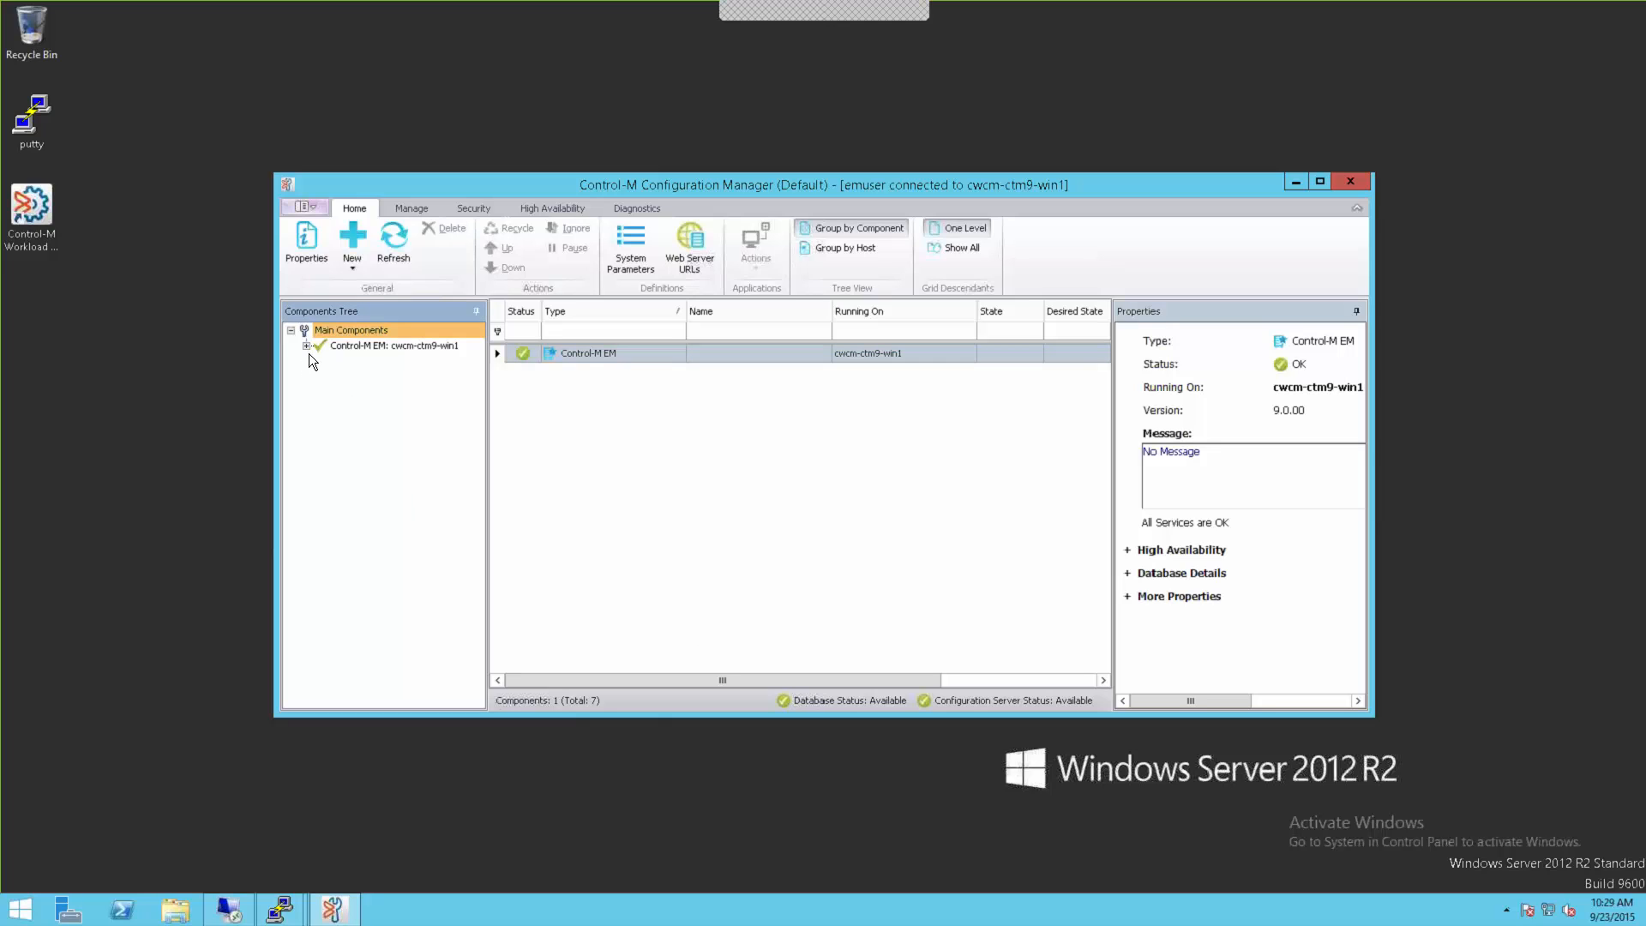
pyautogui.click(307, 345)
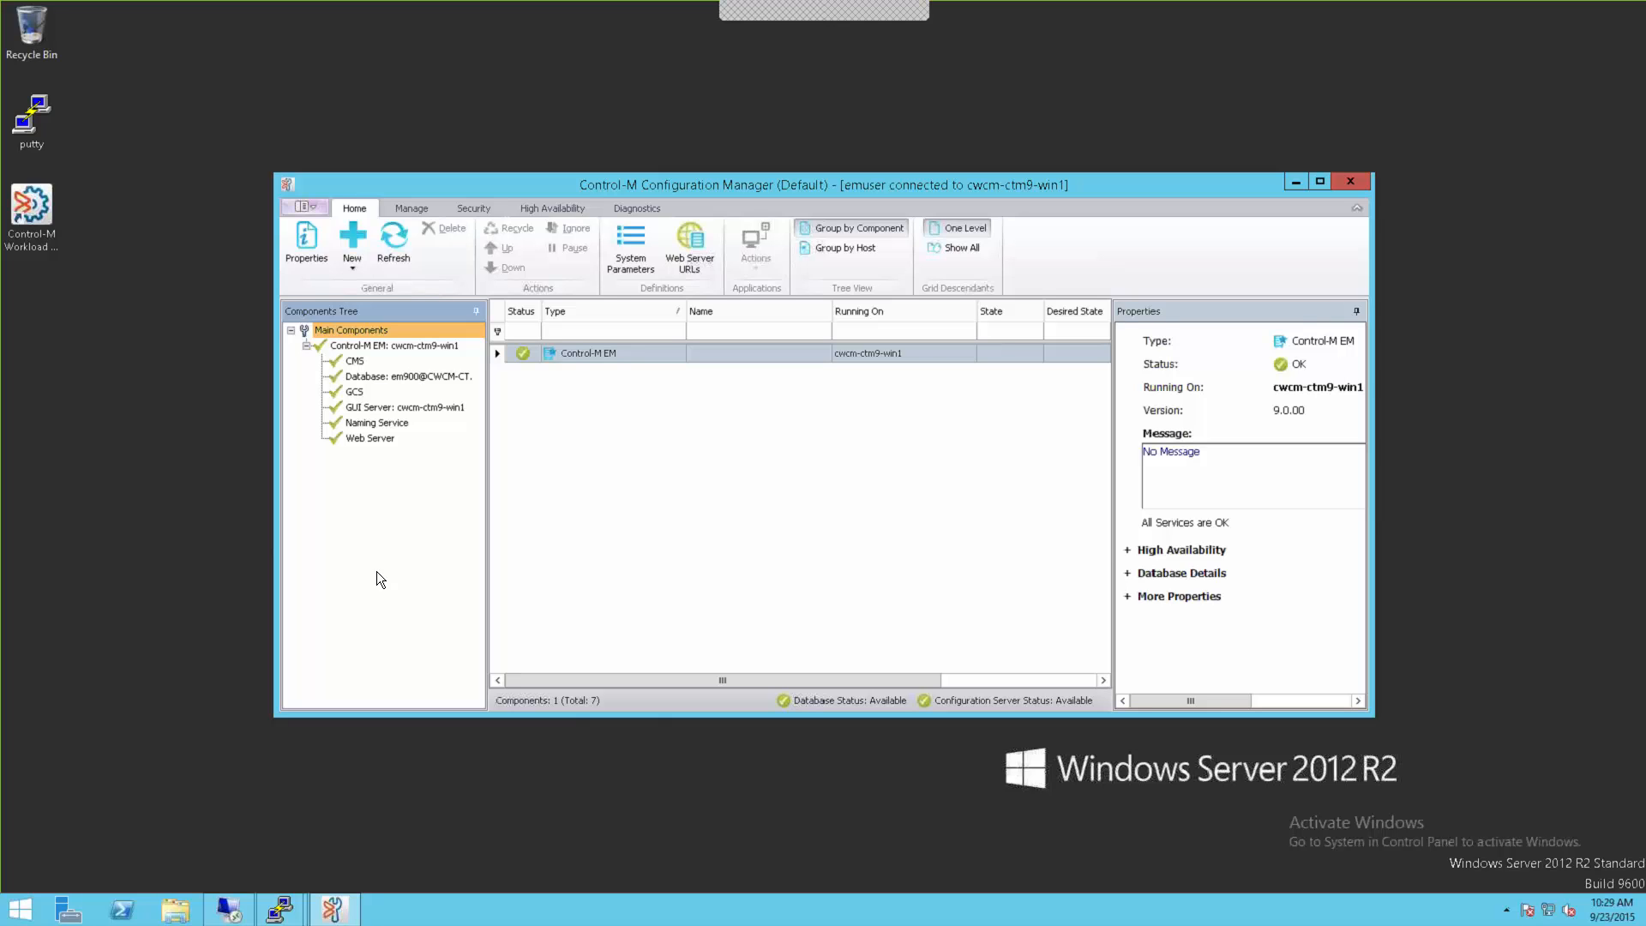
# Step: Start adding a new Control-M Server using automatic parameter discovery
pyautogui.click(353, 269)
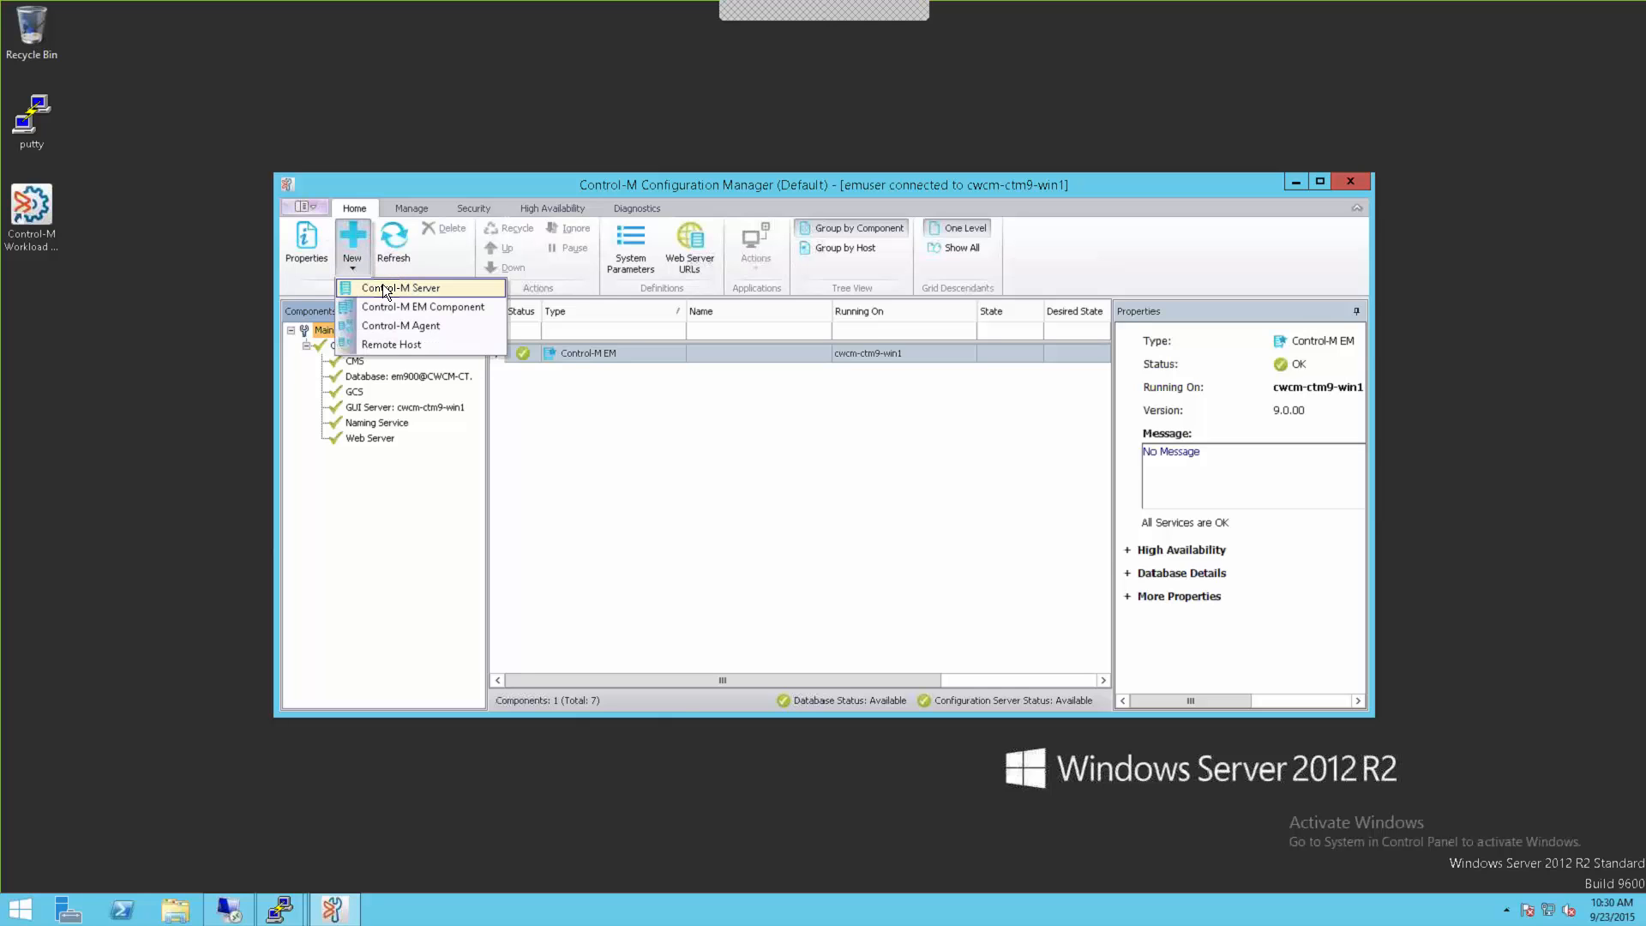
pyautogui.click(388, 292)
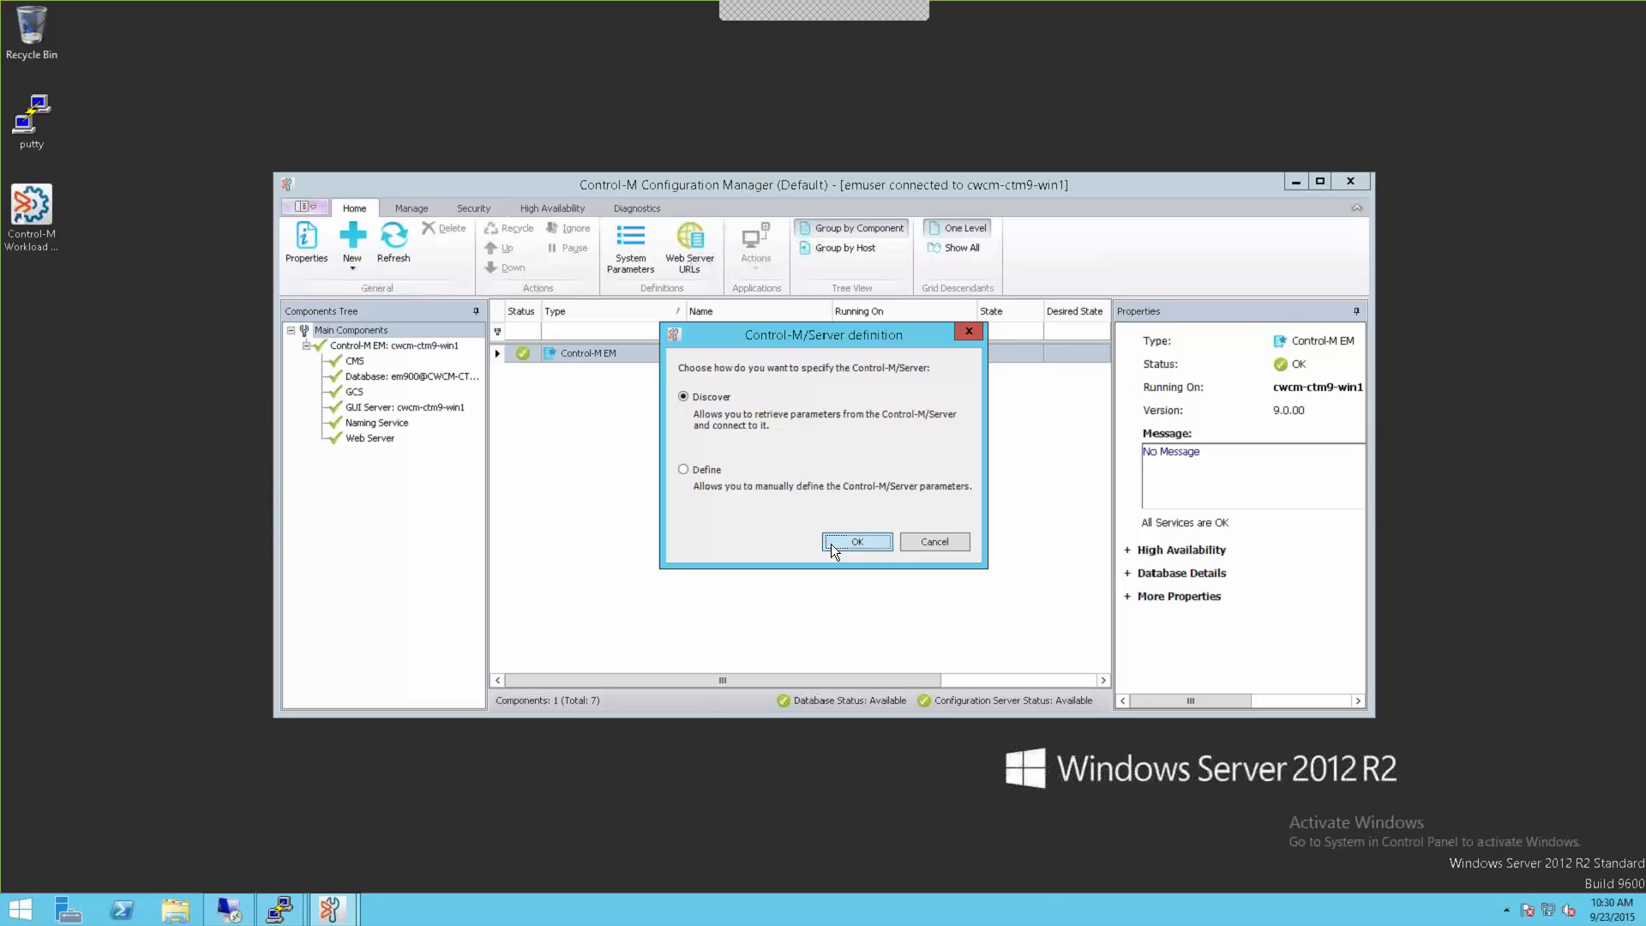
pyautogui.click(857, 542)
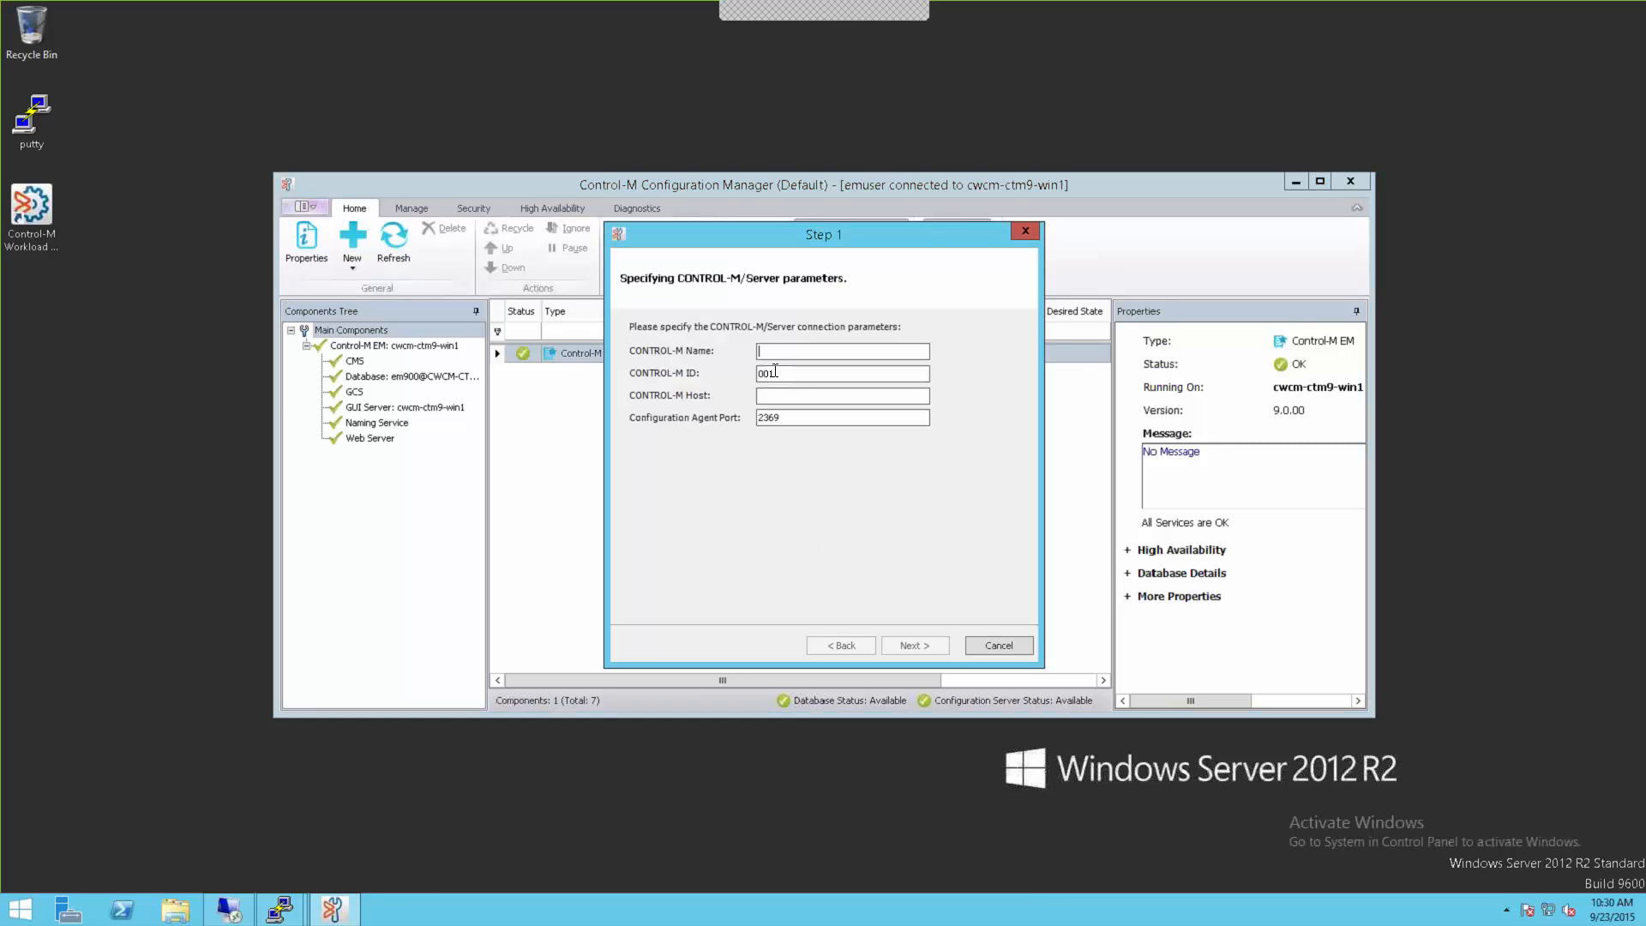
# Step: Enter cwcm-ctm9-lin as server name and host, and retrieve its parameters (ID 001, port 2369)
pyautogui.write('ctm')
pyautogui.press('BackSpace')
pyautogui.press('BackSpace')
pyautogui.press('BackSpace')
pyautogui.write('cwcm-ctm9-lin')
pyautogui.hotkey('shift', 'Home')
pyautogui.hotkey('ctrl', 'c')
pyautogui.click(783, 397)
pyautogui.hotkey('ctrl', 'v')
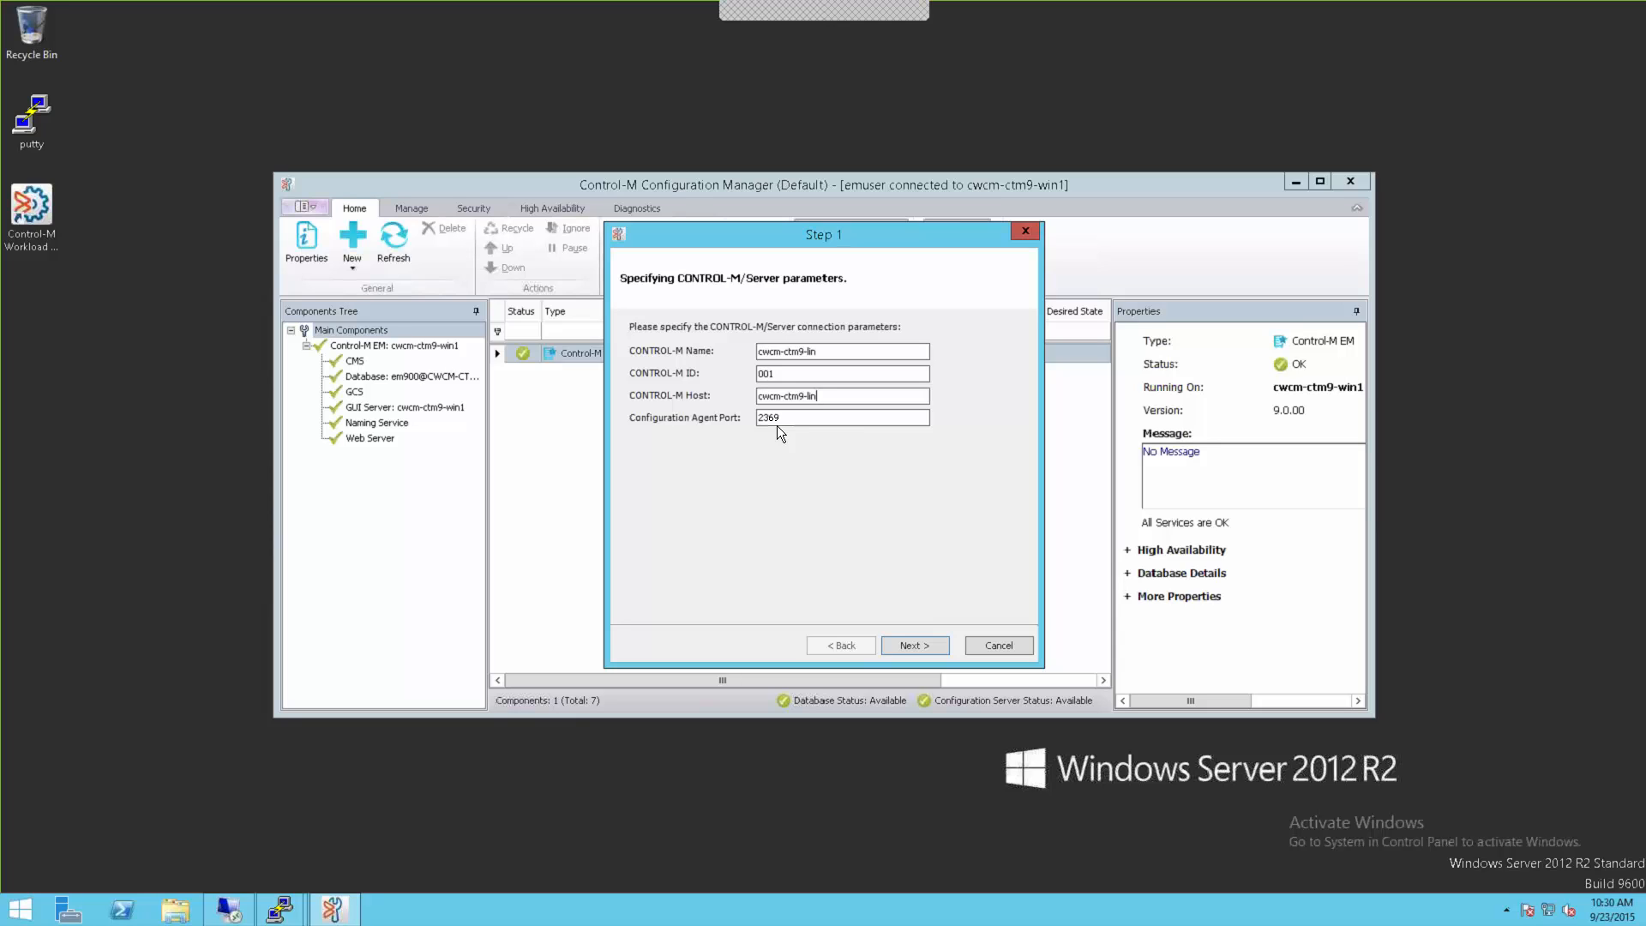
pyautogui.click(913, 652)
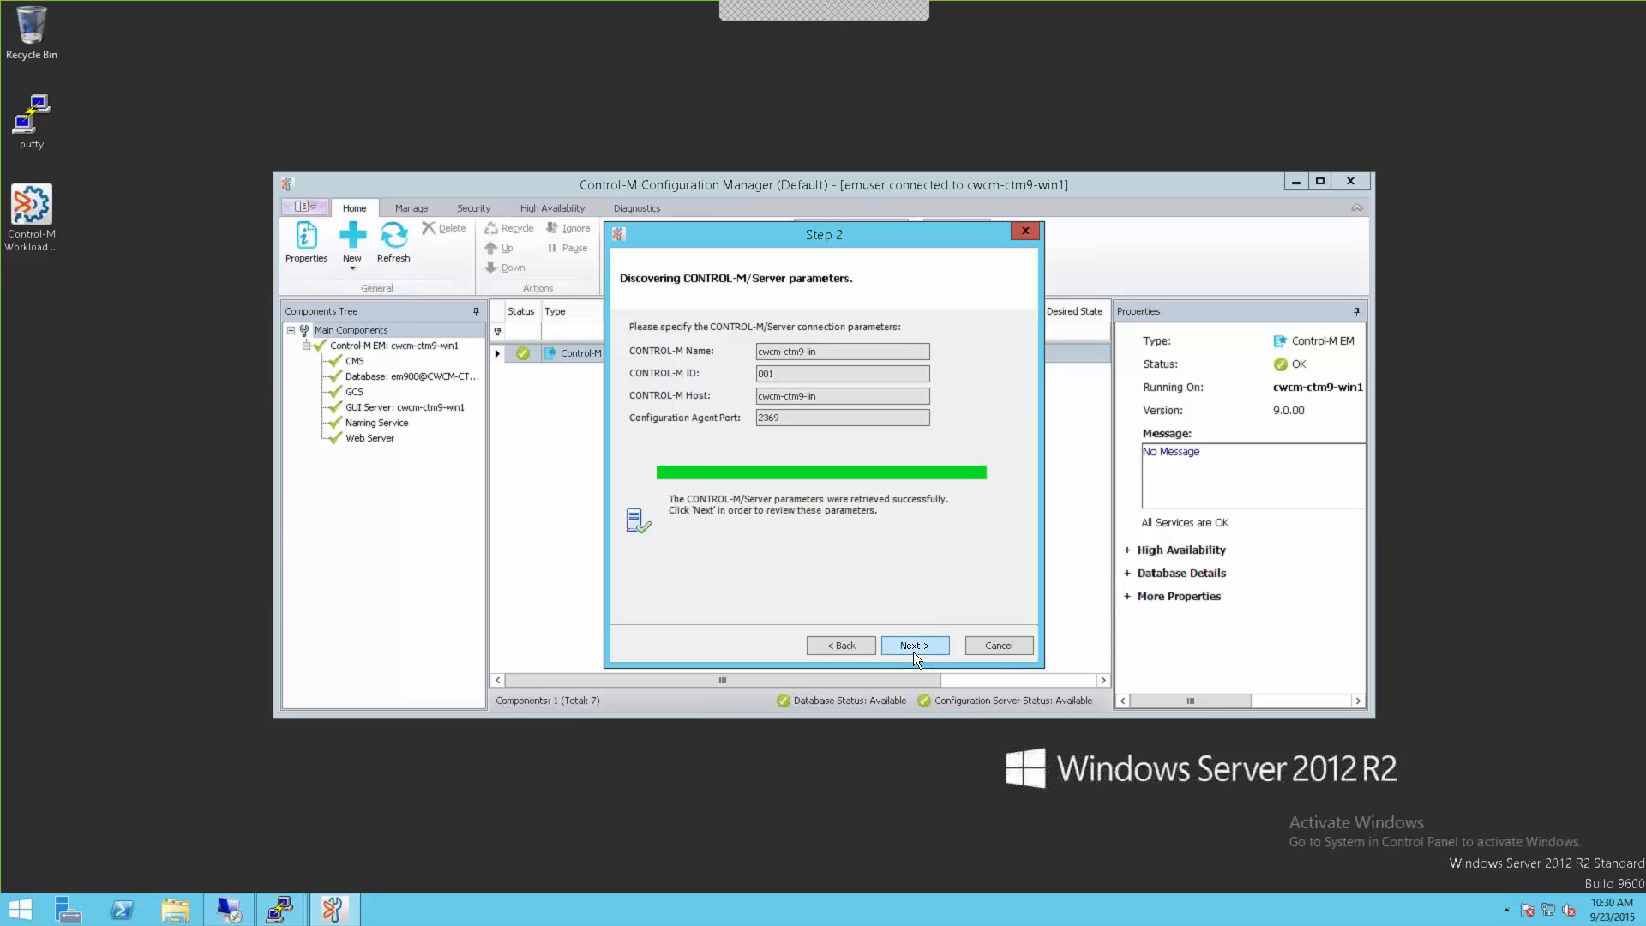
pyautogui.click(914, 646)
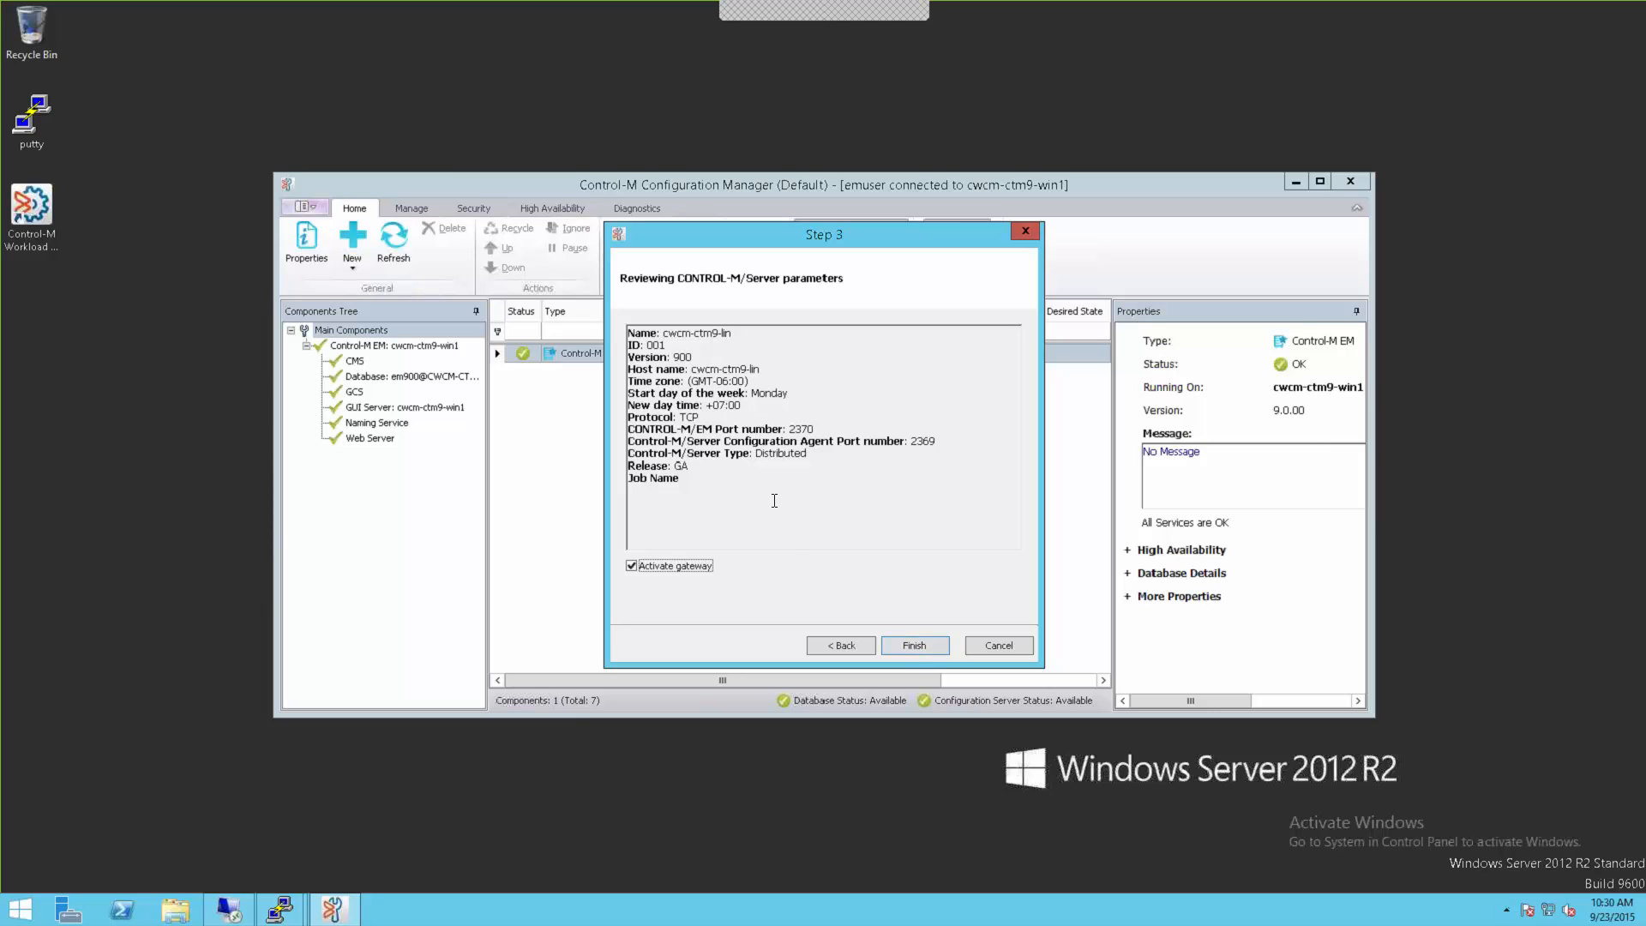
# Step: Finish adding cwcm-ctm9-lin, check its Gateway and PostgreSQL database, and launch Control-M Workload Automation
pyautogui.click(909, 643)
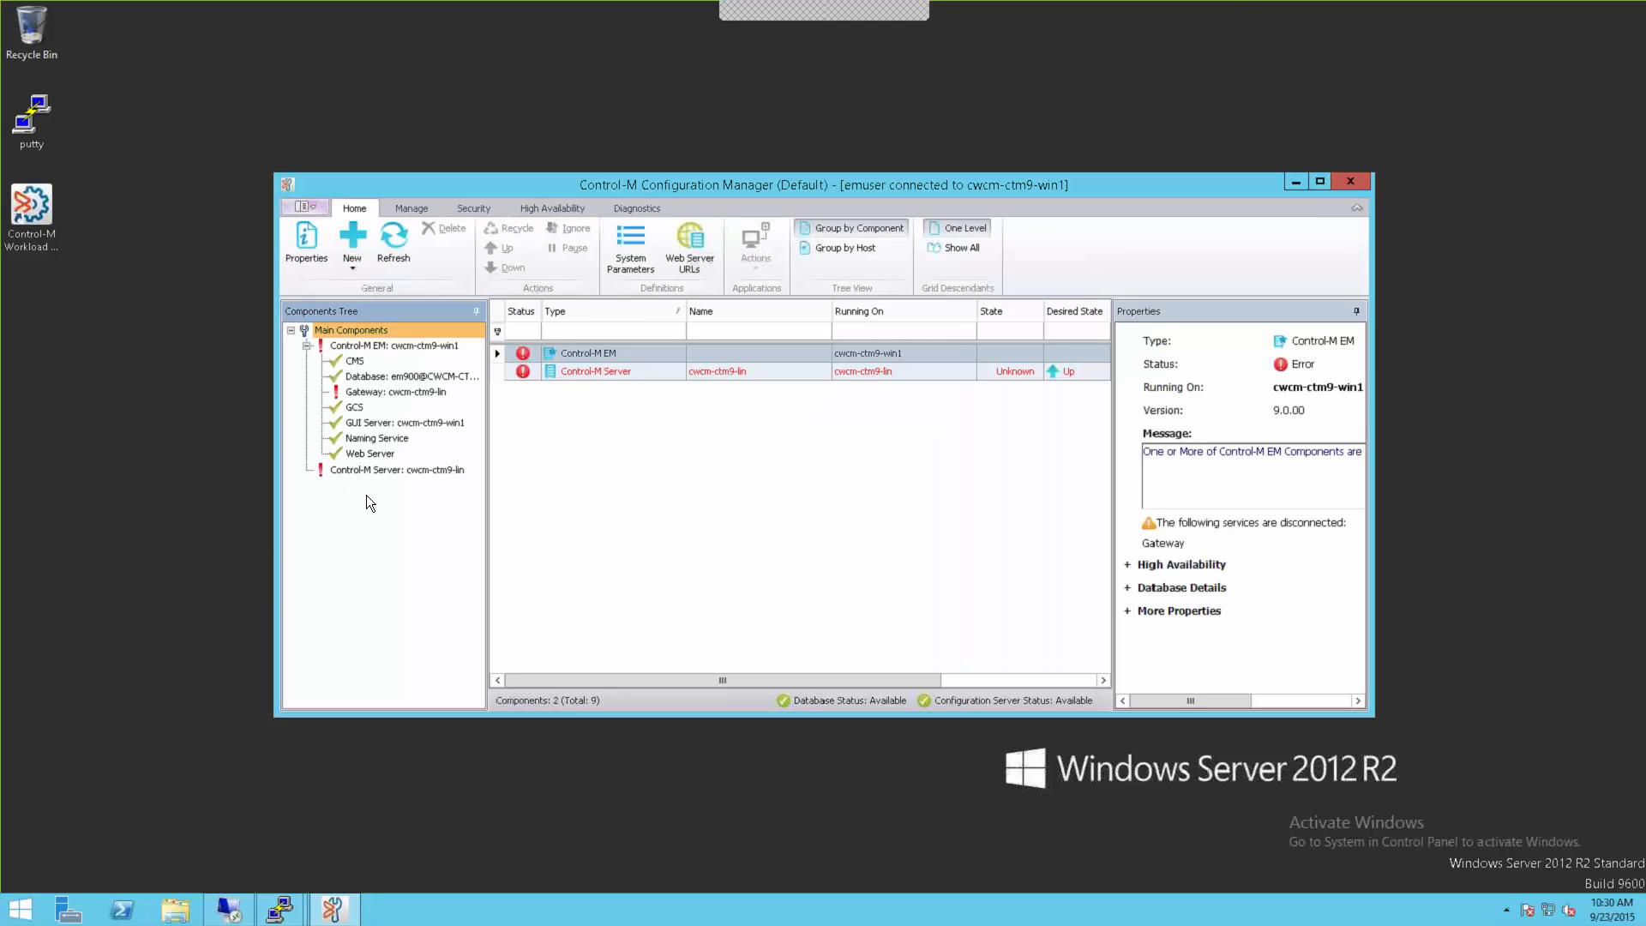
pyautogui.click(381, 472)
pyautogui.click(306, 470)
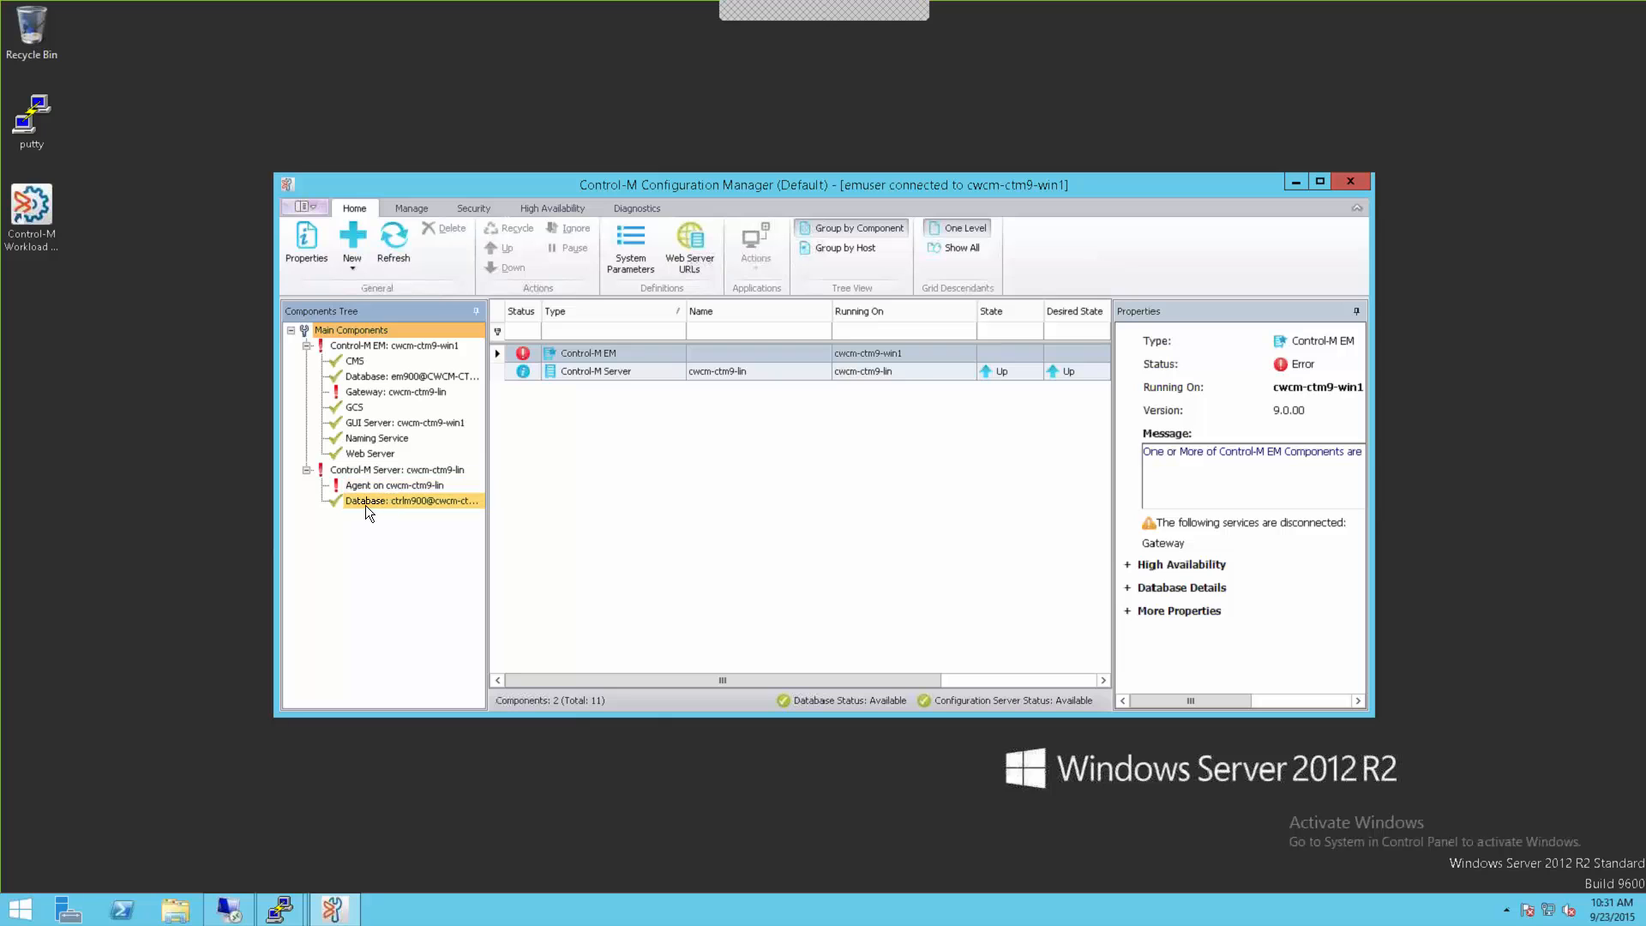
pyautogui.click(363, 394)
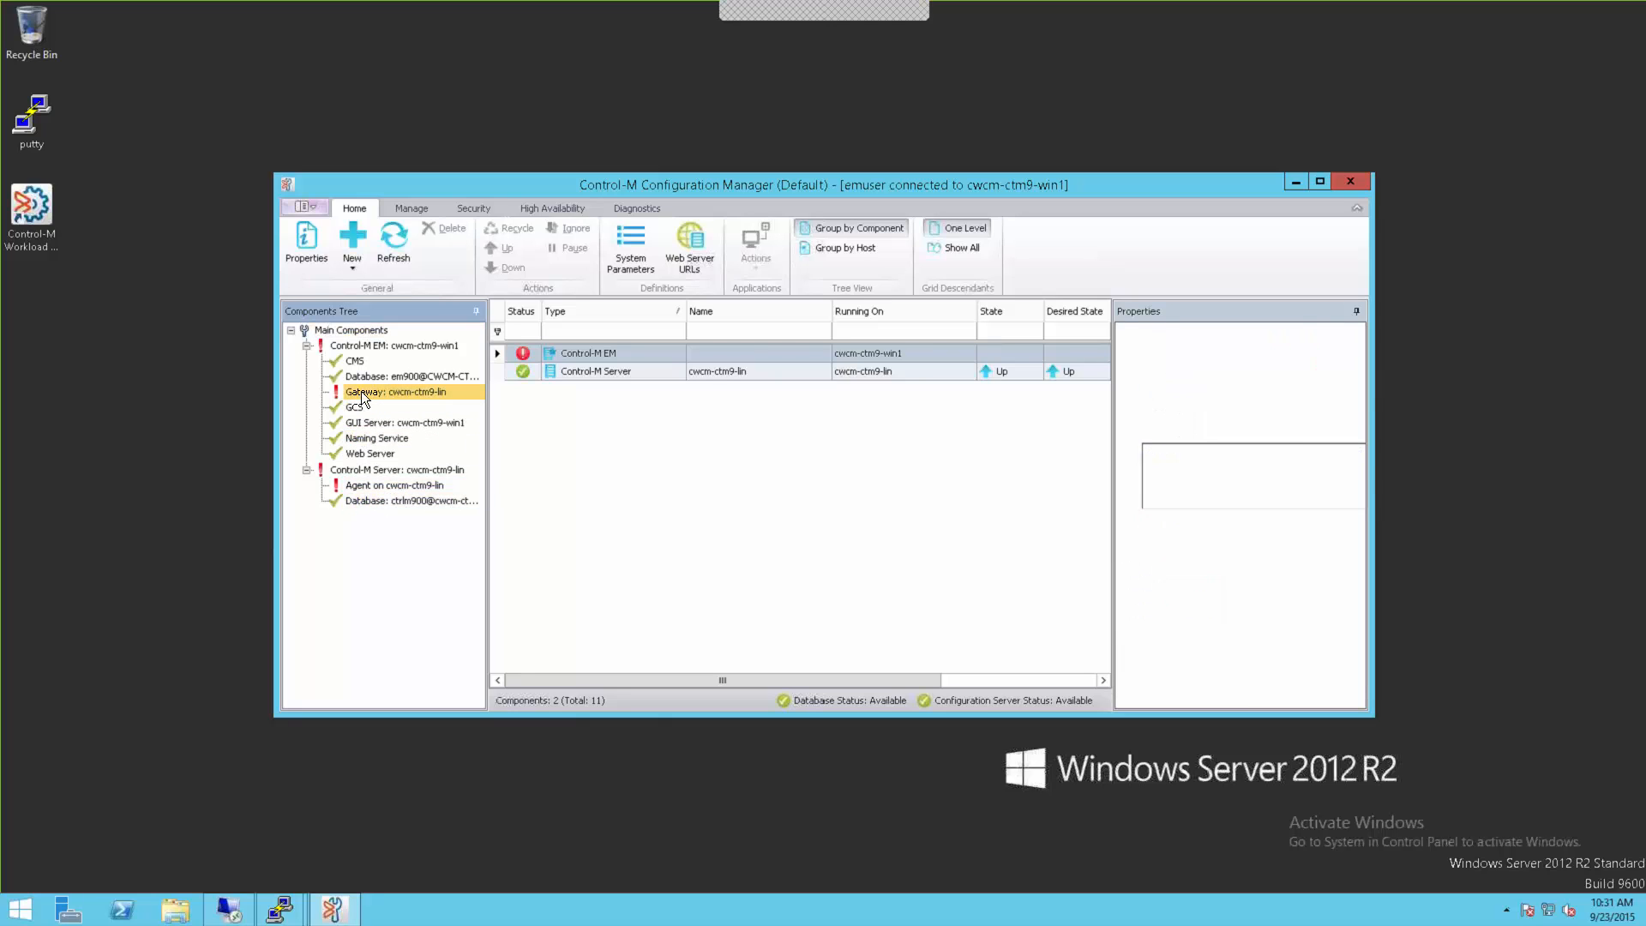
pyautogui.click(394, 501)
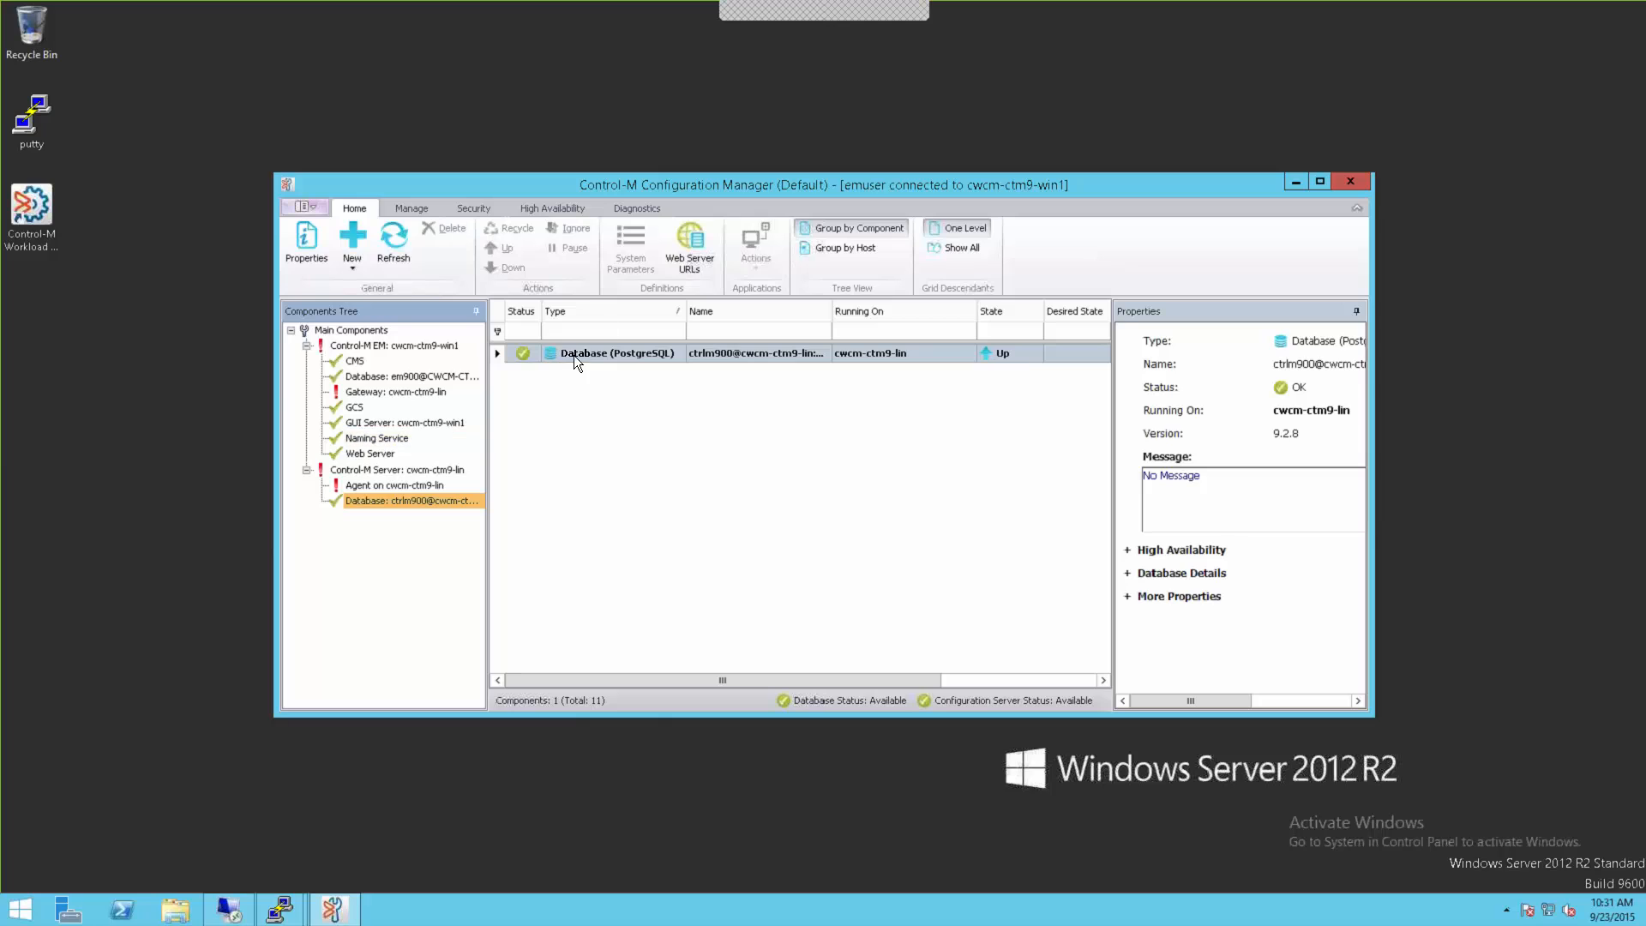
pyautogui.click(26, 224)
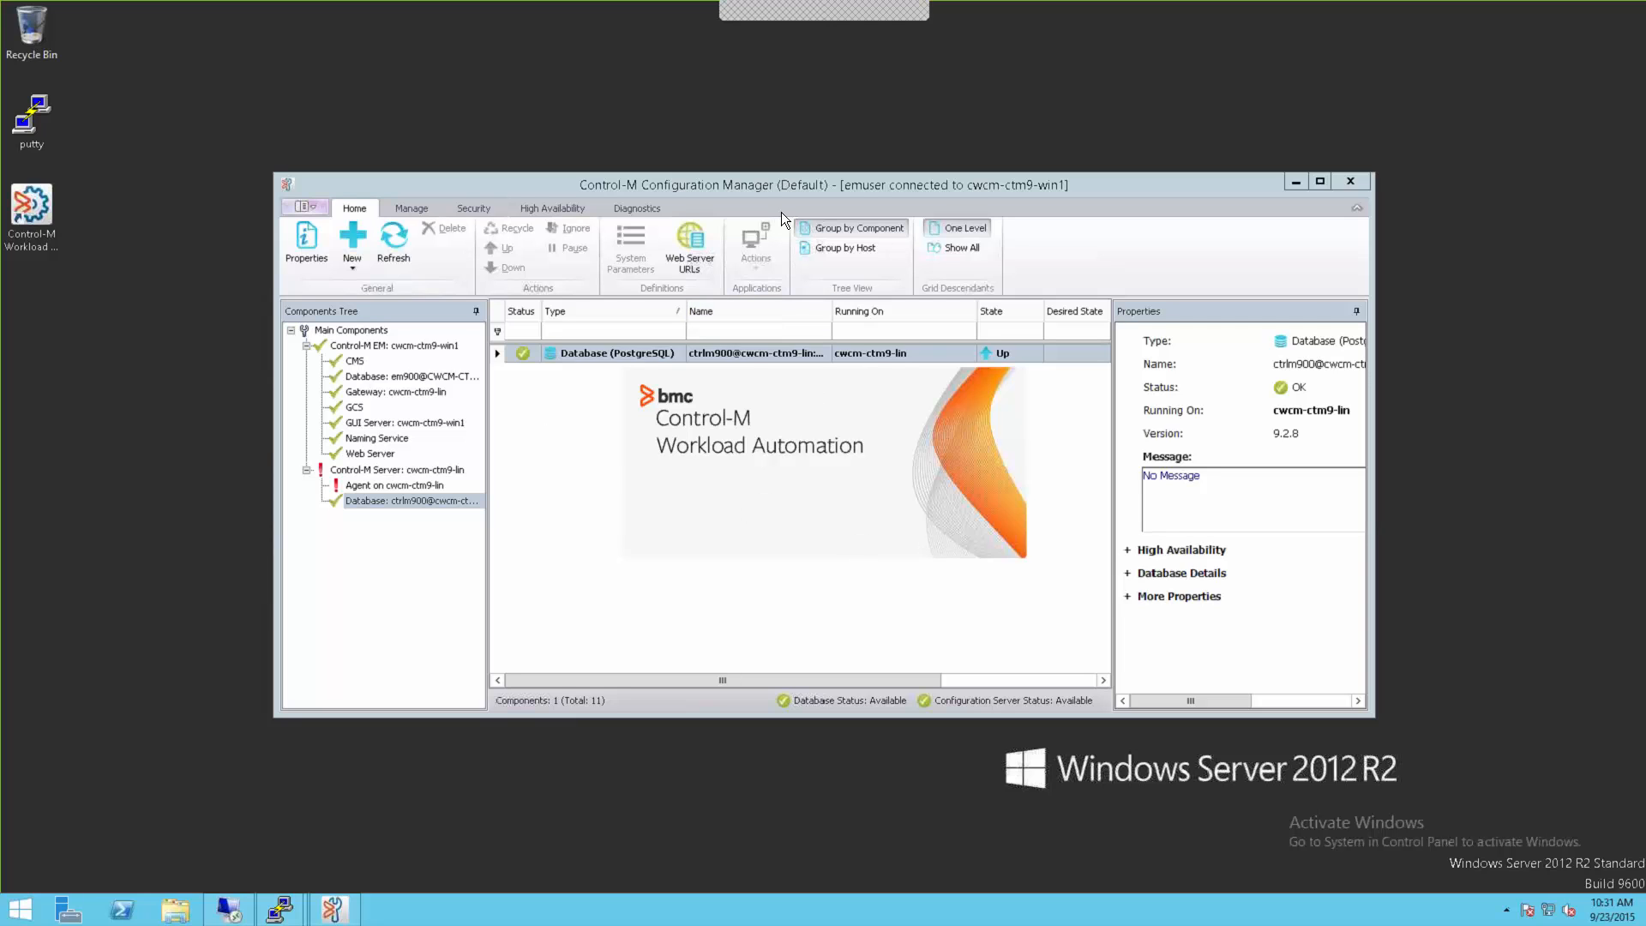
# Step: Log in to Control-M Workload Automation with the EM user name and password, then return to Configuration Manager
pyautogui.moveTo(729, 177); pyautogui.dragTo(453, 36)
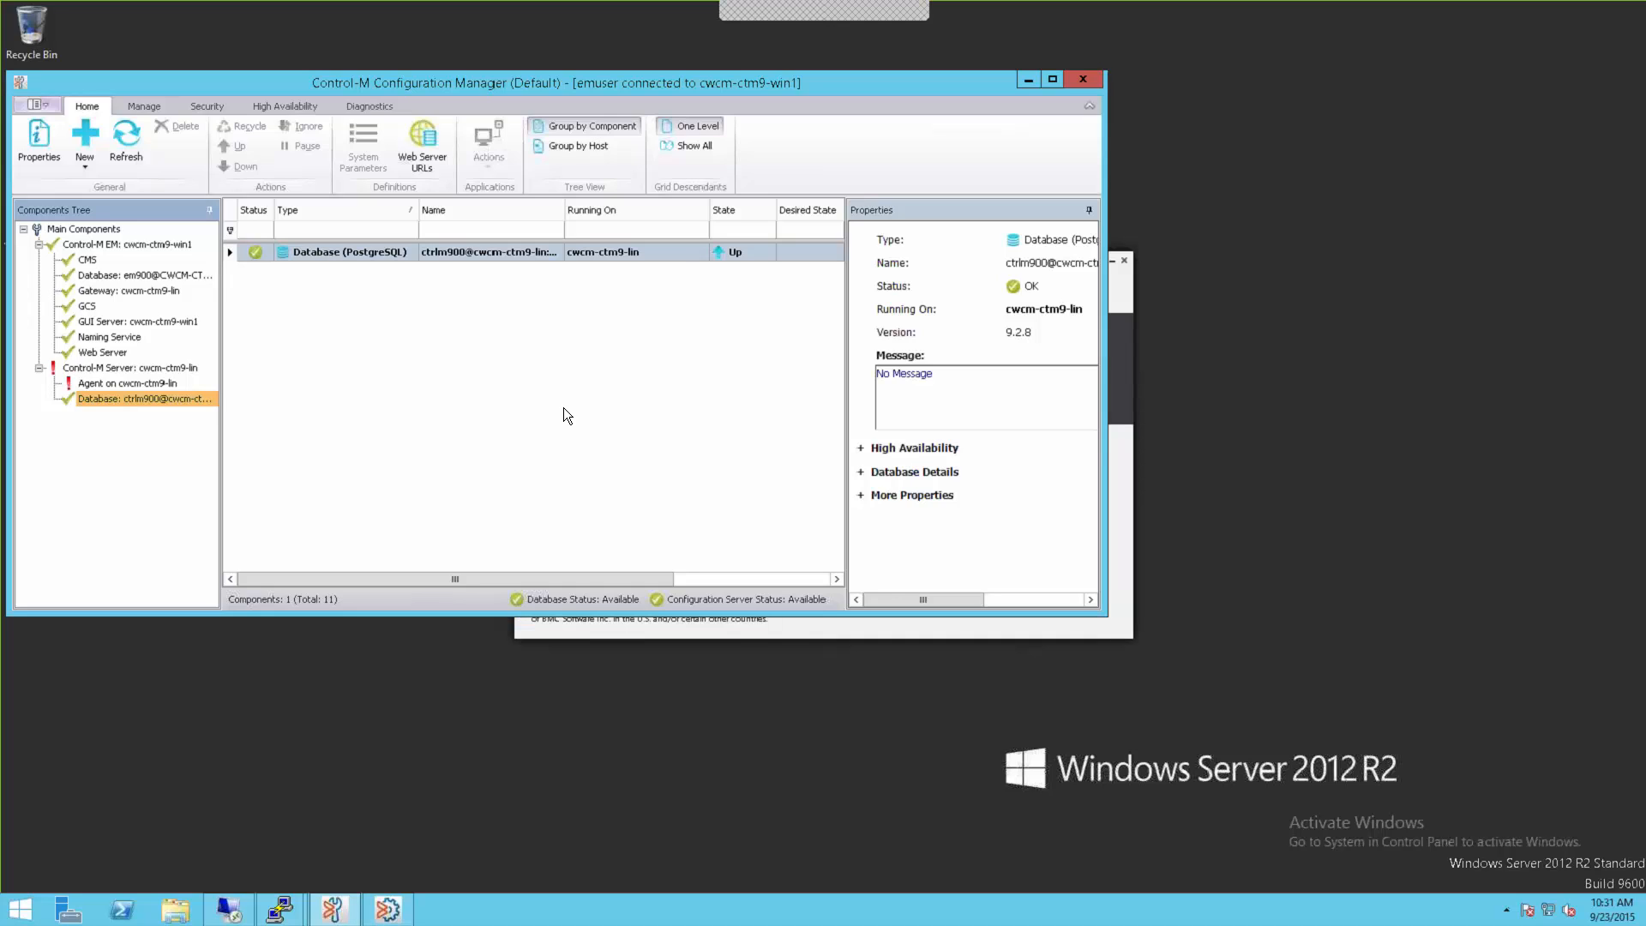
pyautogui.click(655, 630)
pyautogui.write('em')
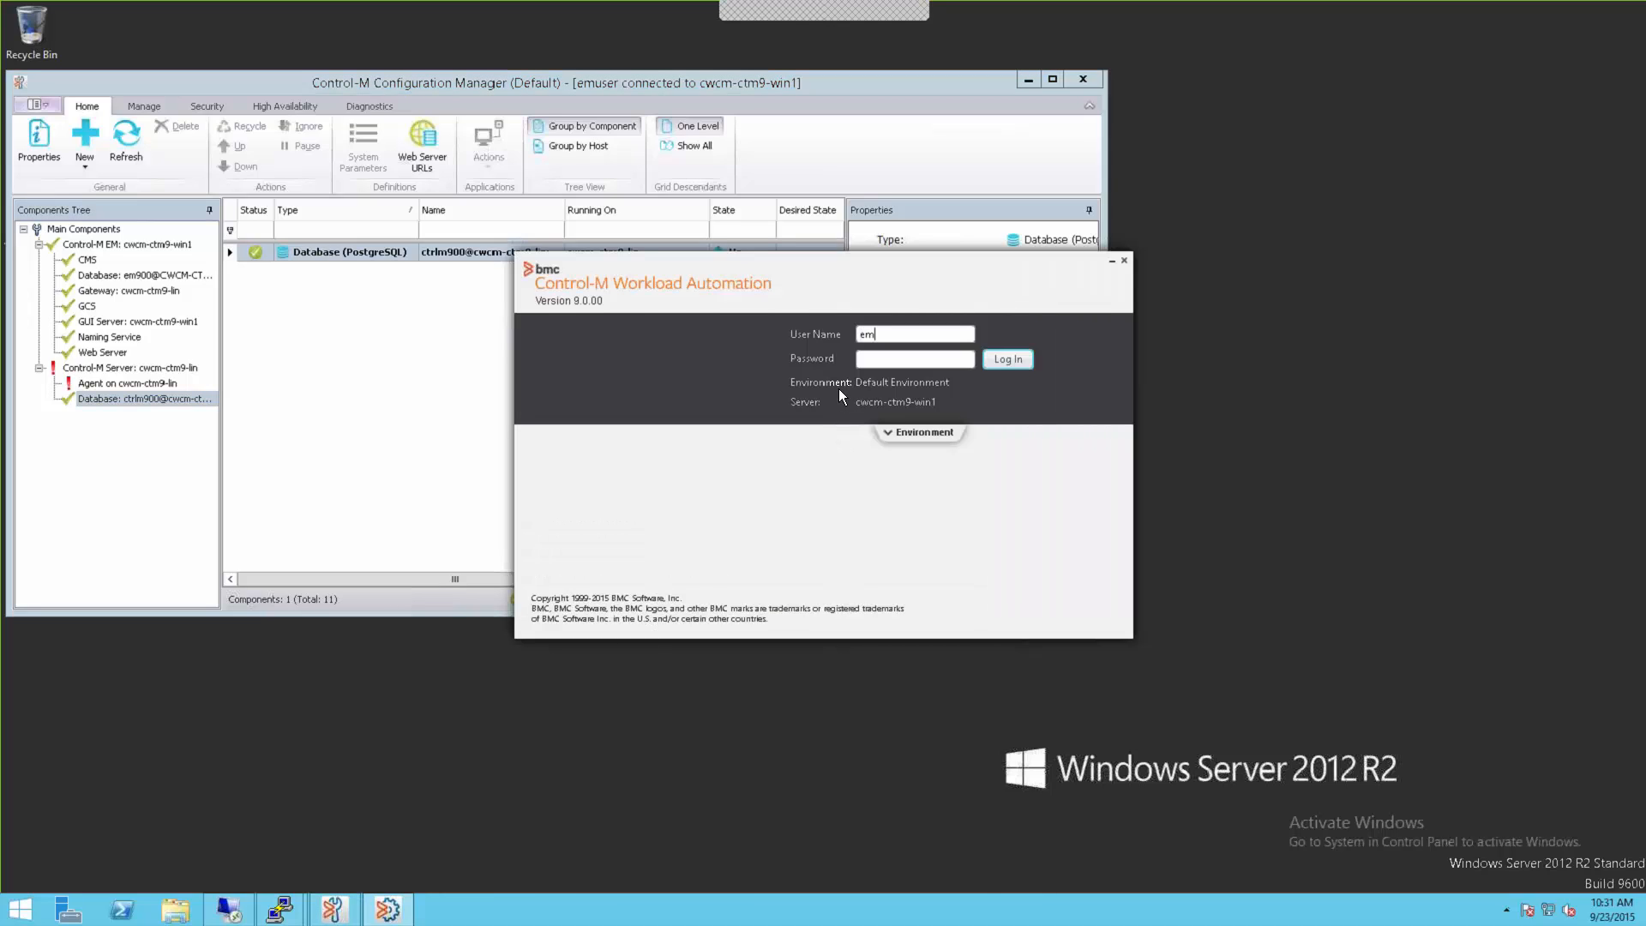
pyautogui.write('userempass')
pyautogui.press('Return')
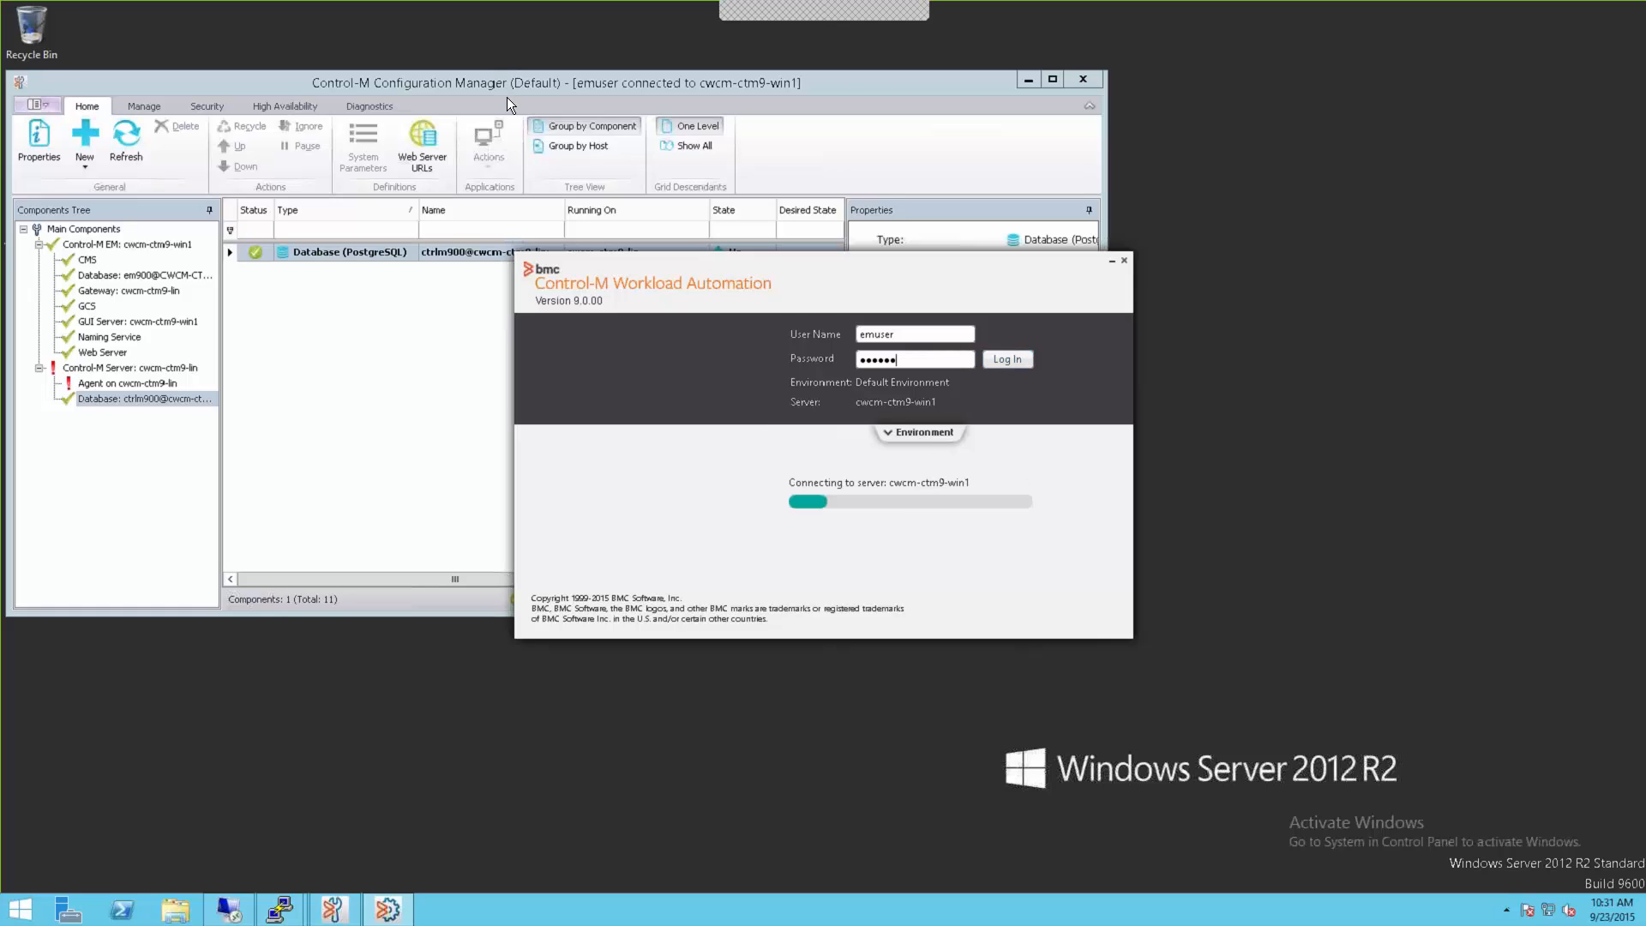
pyautogui.click(507, 97)
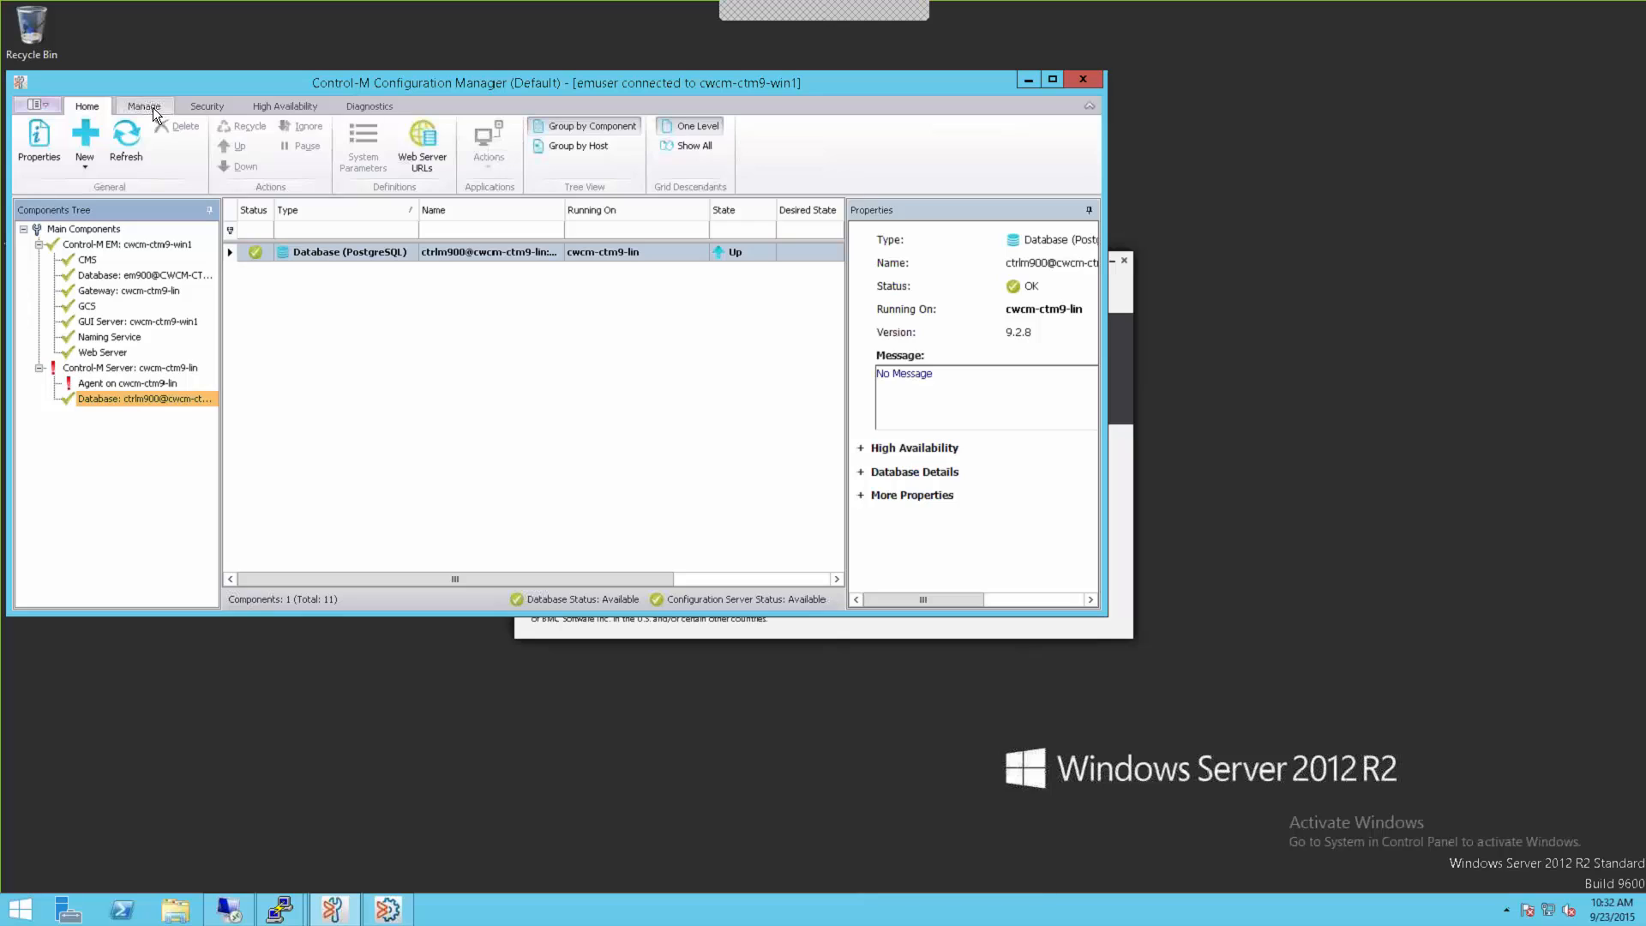
# Step: Show the High Availability options and check the Naming Service and EM database em900 (Up, OK)
pyautogui.click(293, 108)
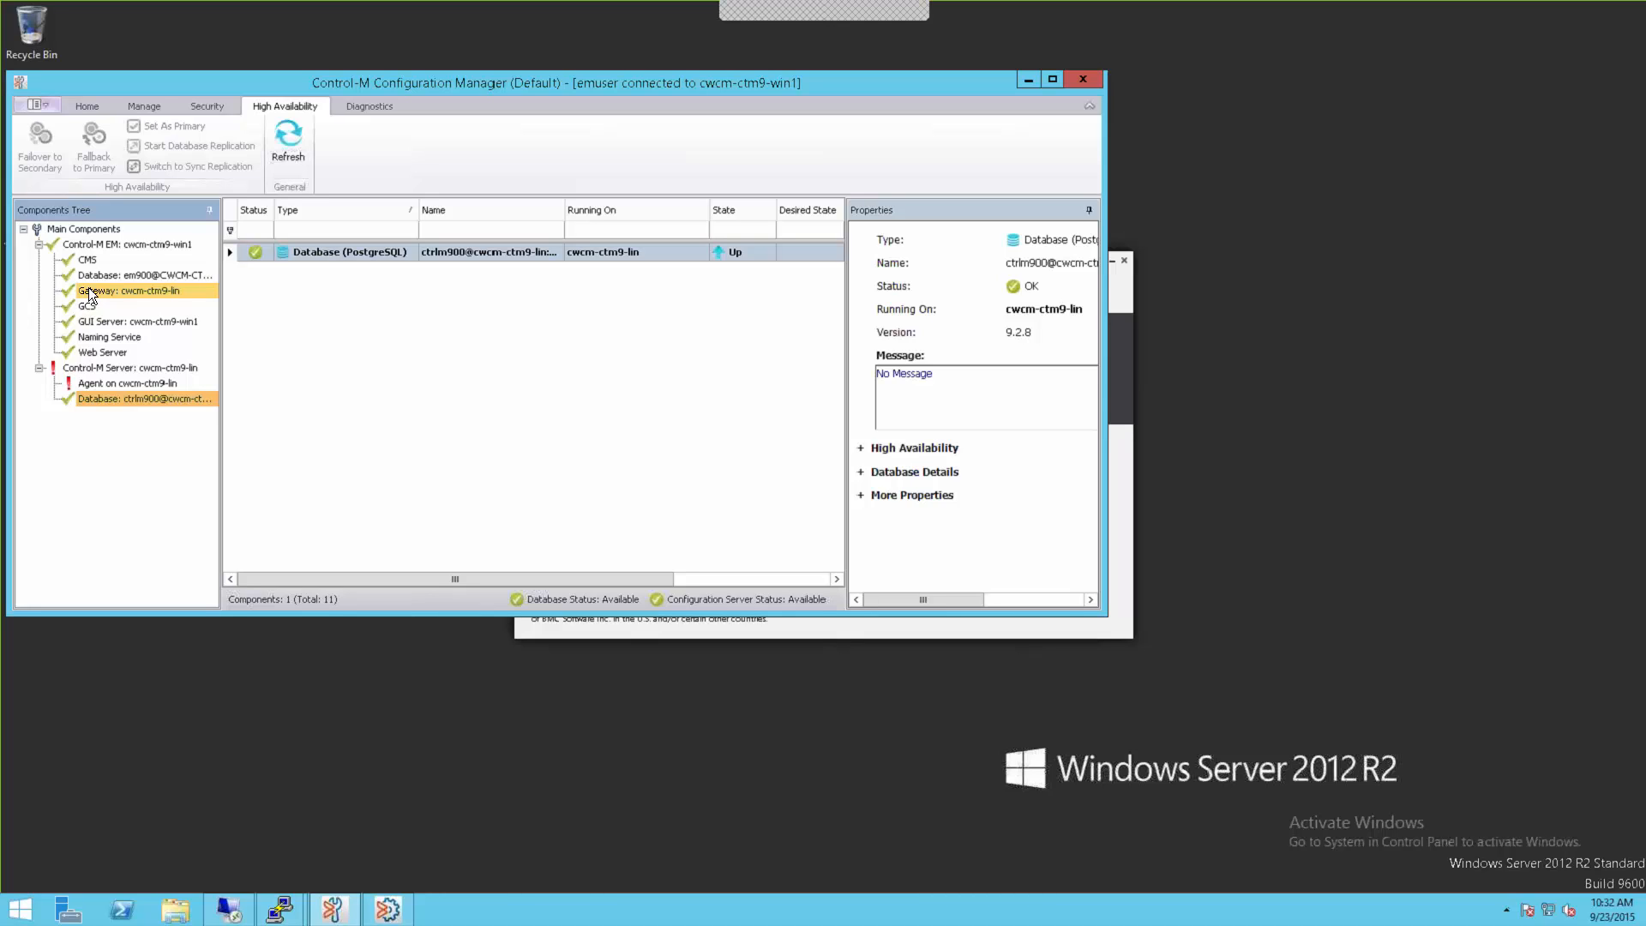
pyautogui.click(130, 335)
pyautogui.click(158, 277)
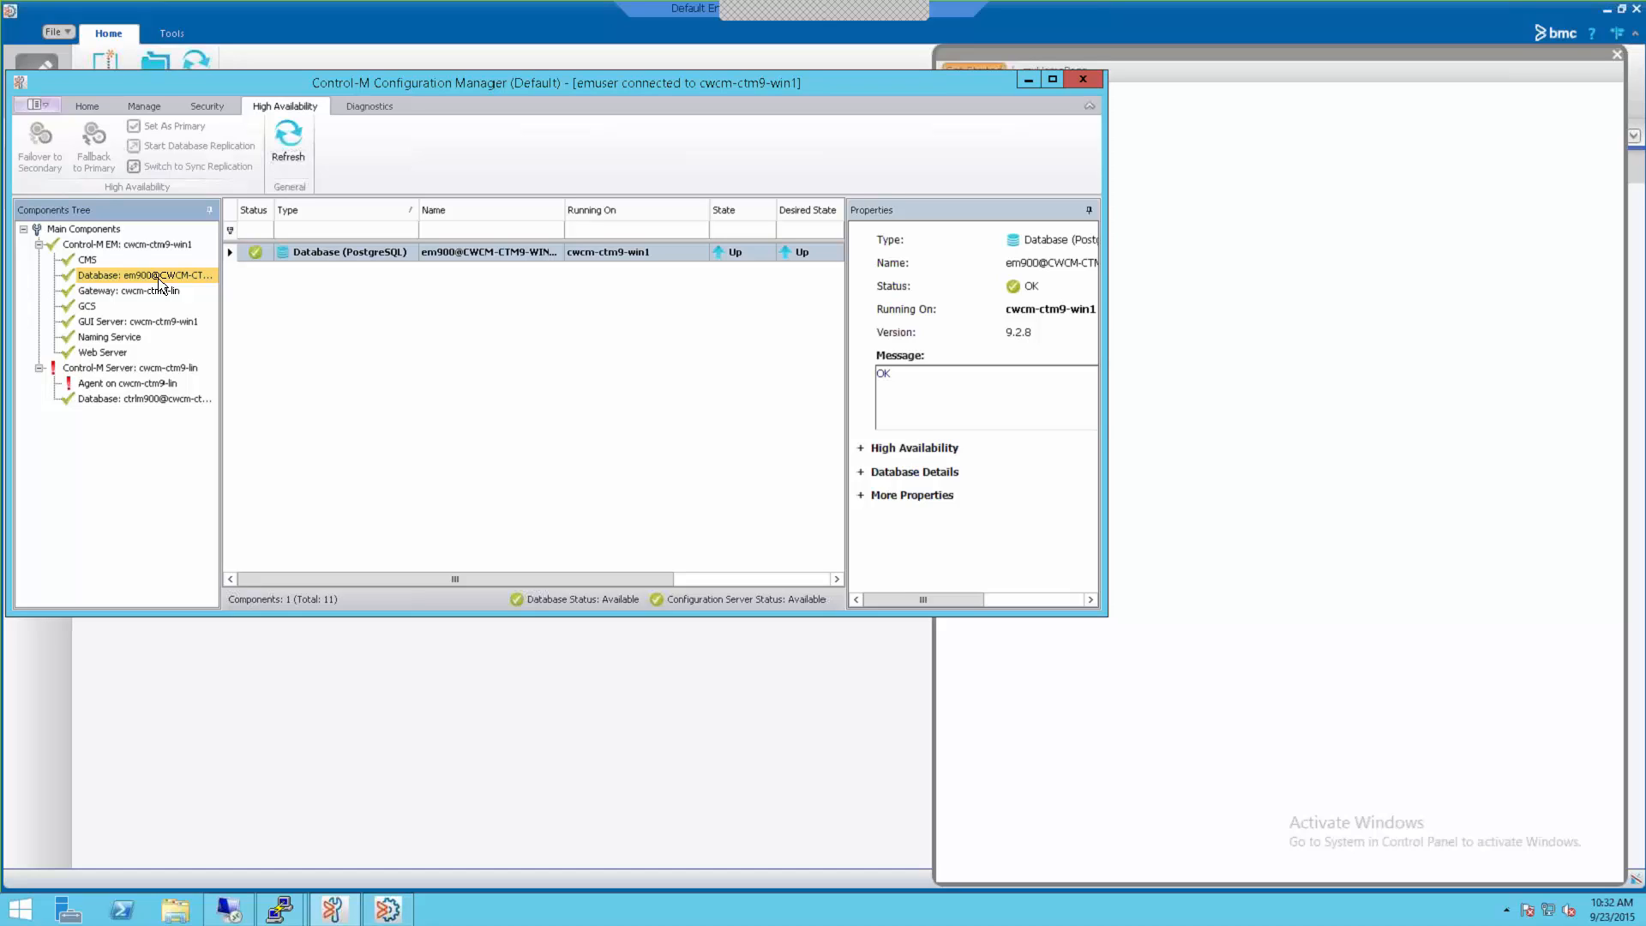
# Step: Check the Naming Service details, then dismiss the browser security warning and the Get Started panel
pyautogui.click(126, 338)
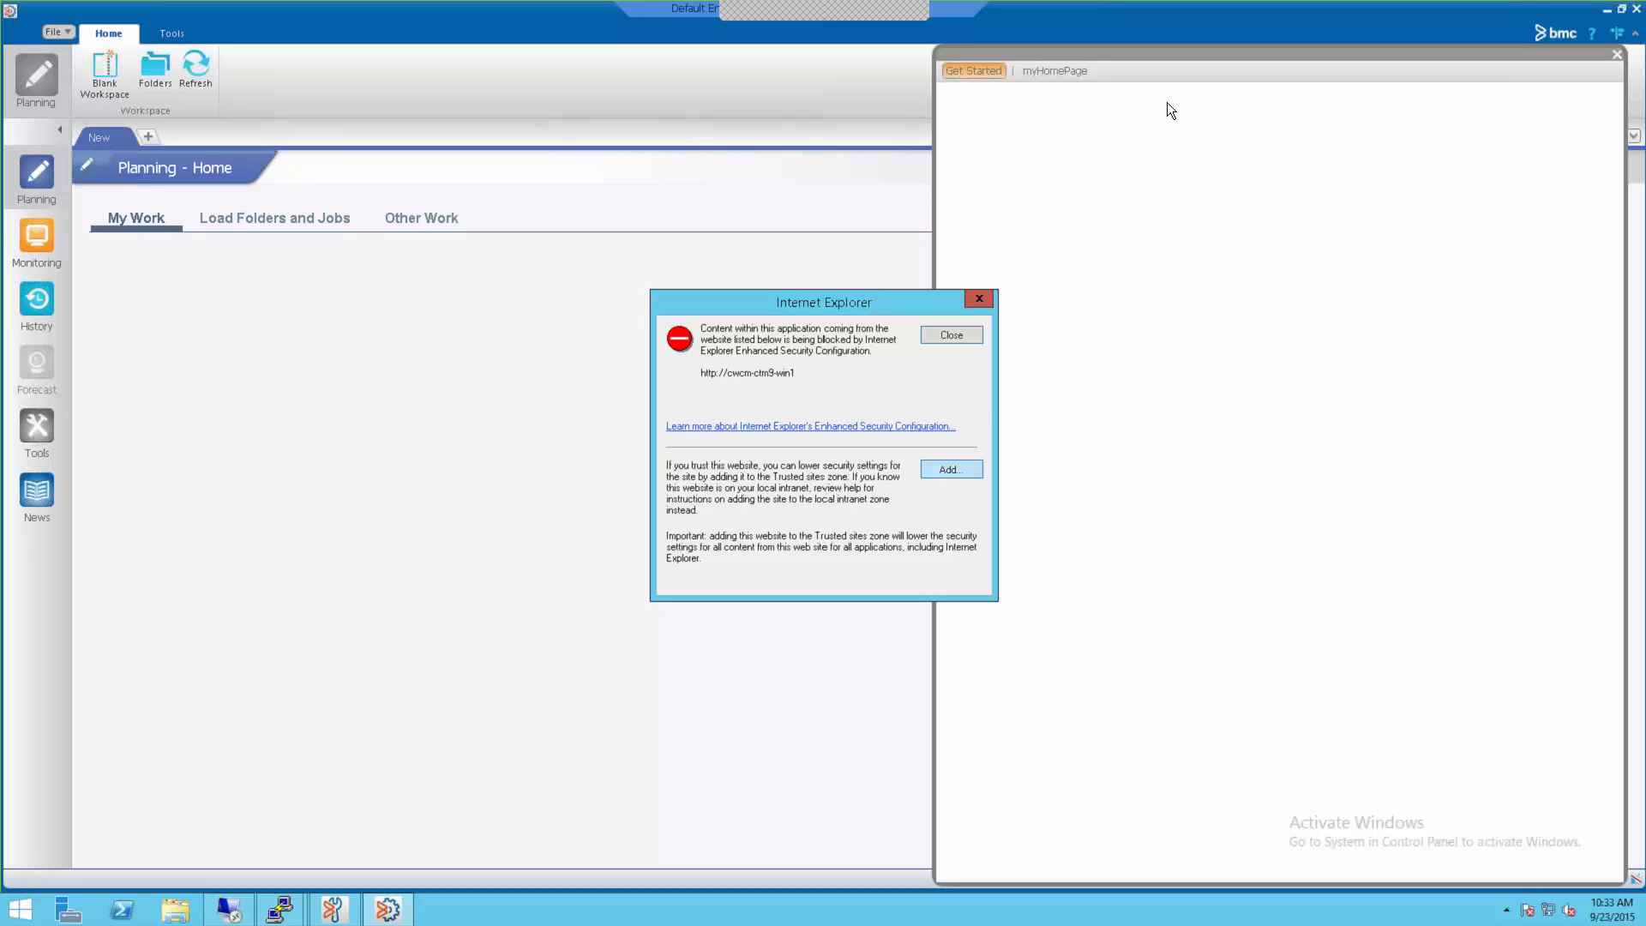
pyautogui.click(948, 334)
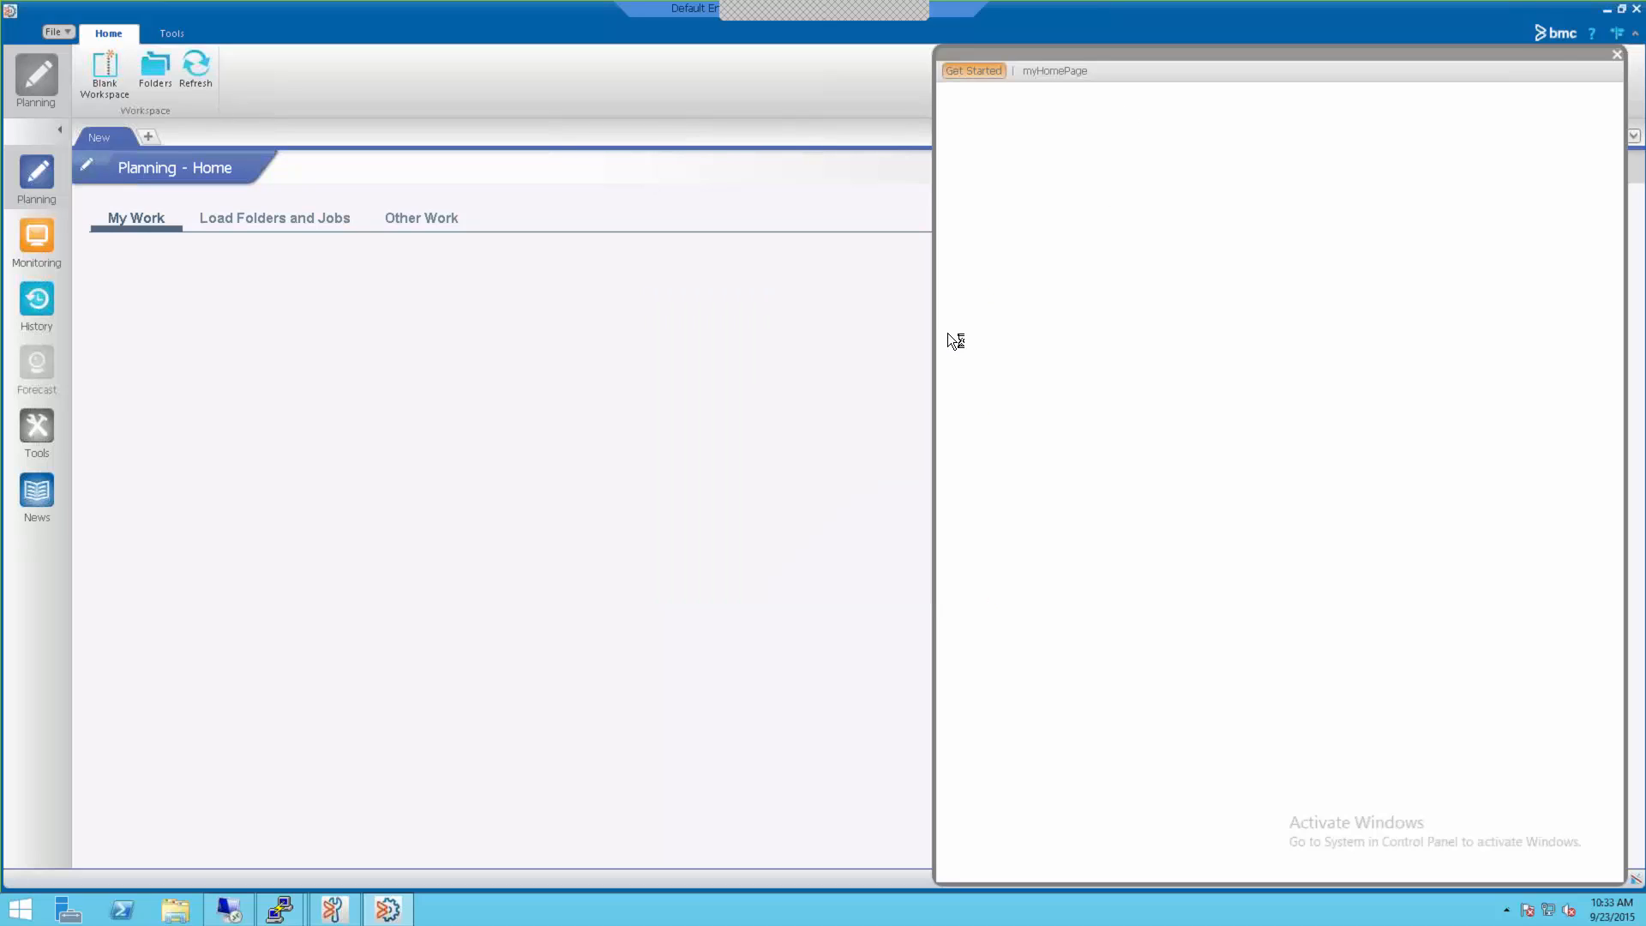
pyautogui.click(1618, 62)
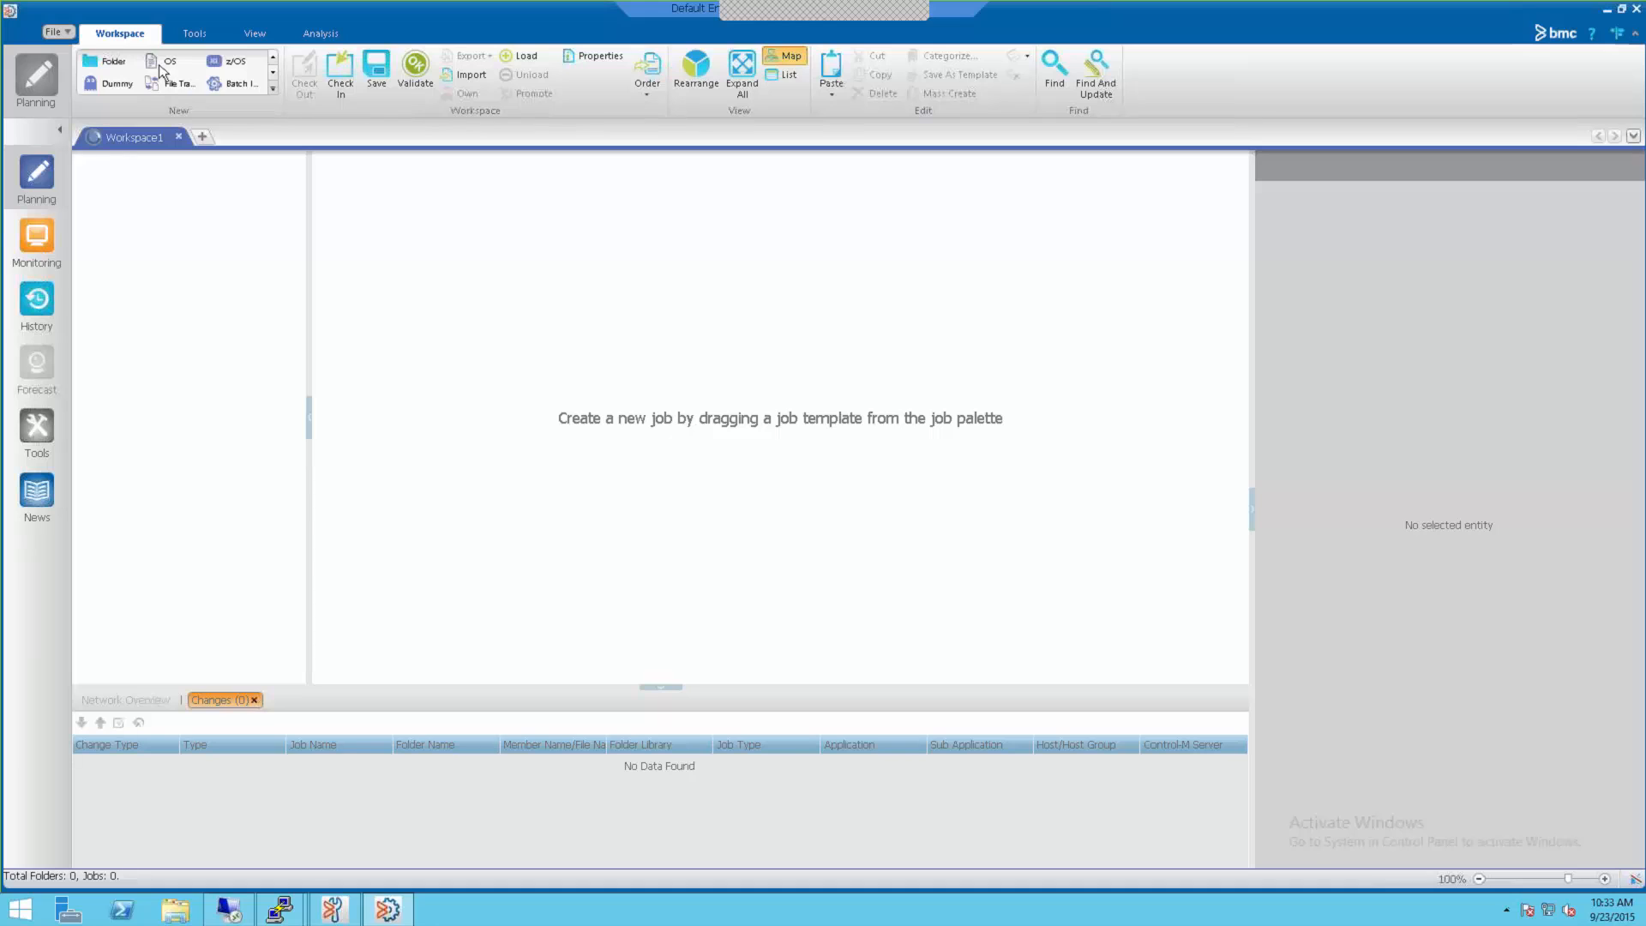
# Step: Create OS_Job#1 in Folder#2 that runs the command dir as user SYSTEM
pyautogui.moveTo(176, 67); pyautogui.dragTo(405, 249)
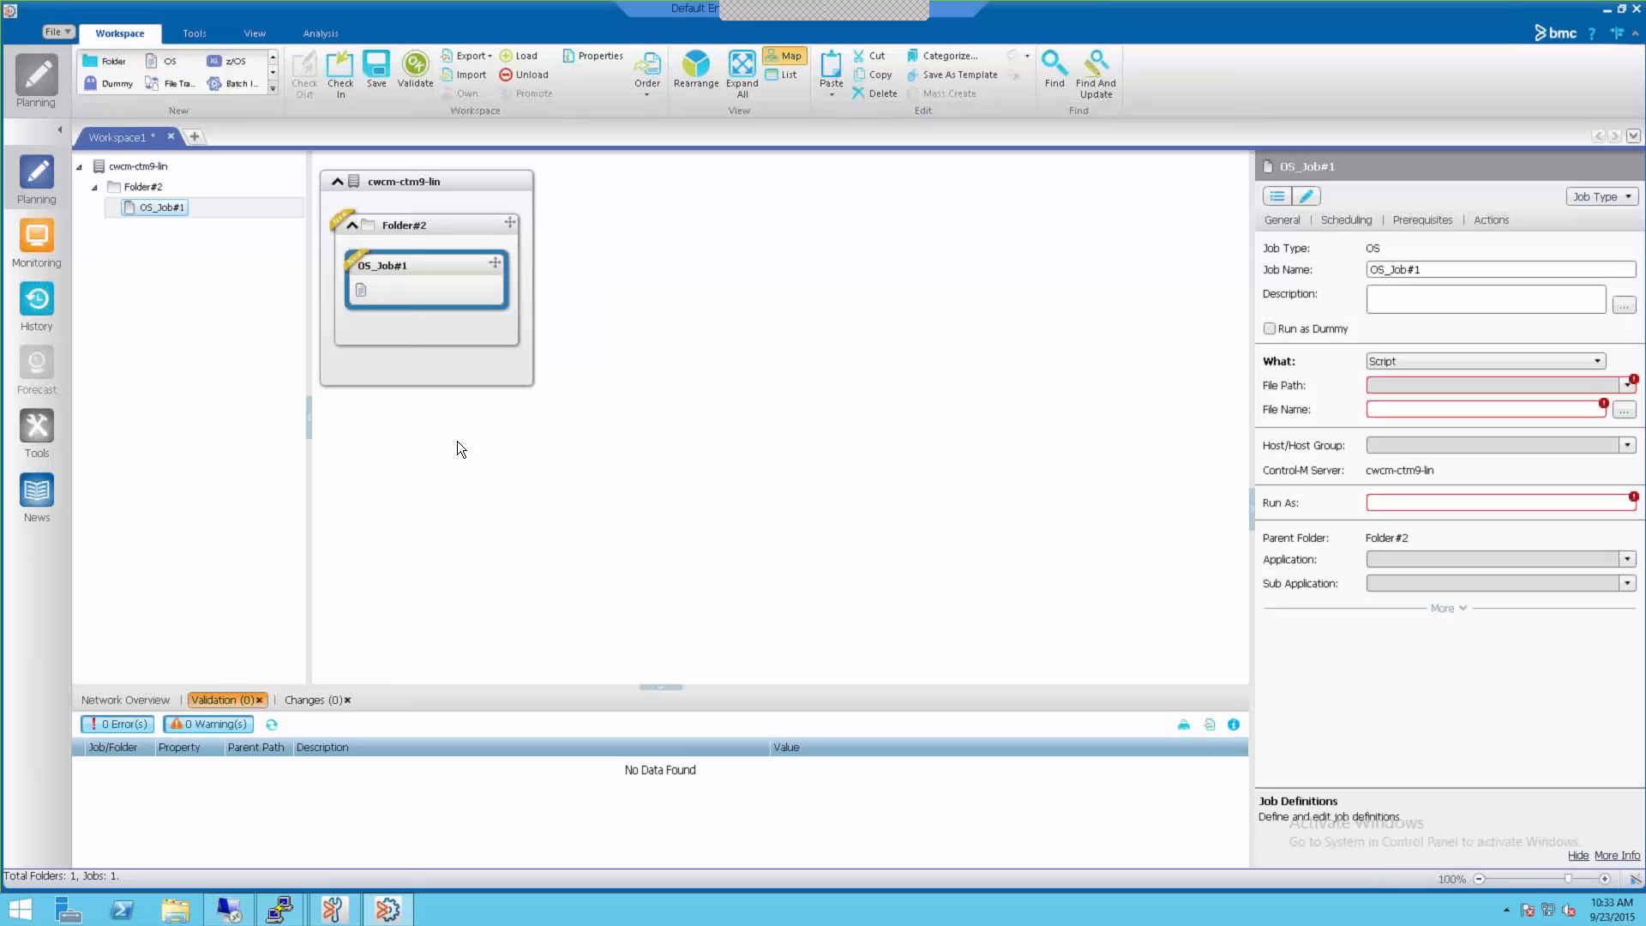
pyautogui.click(1401, 361)
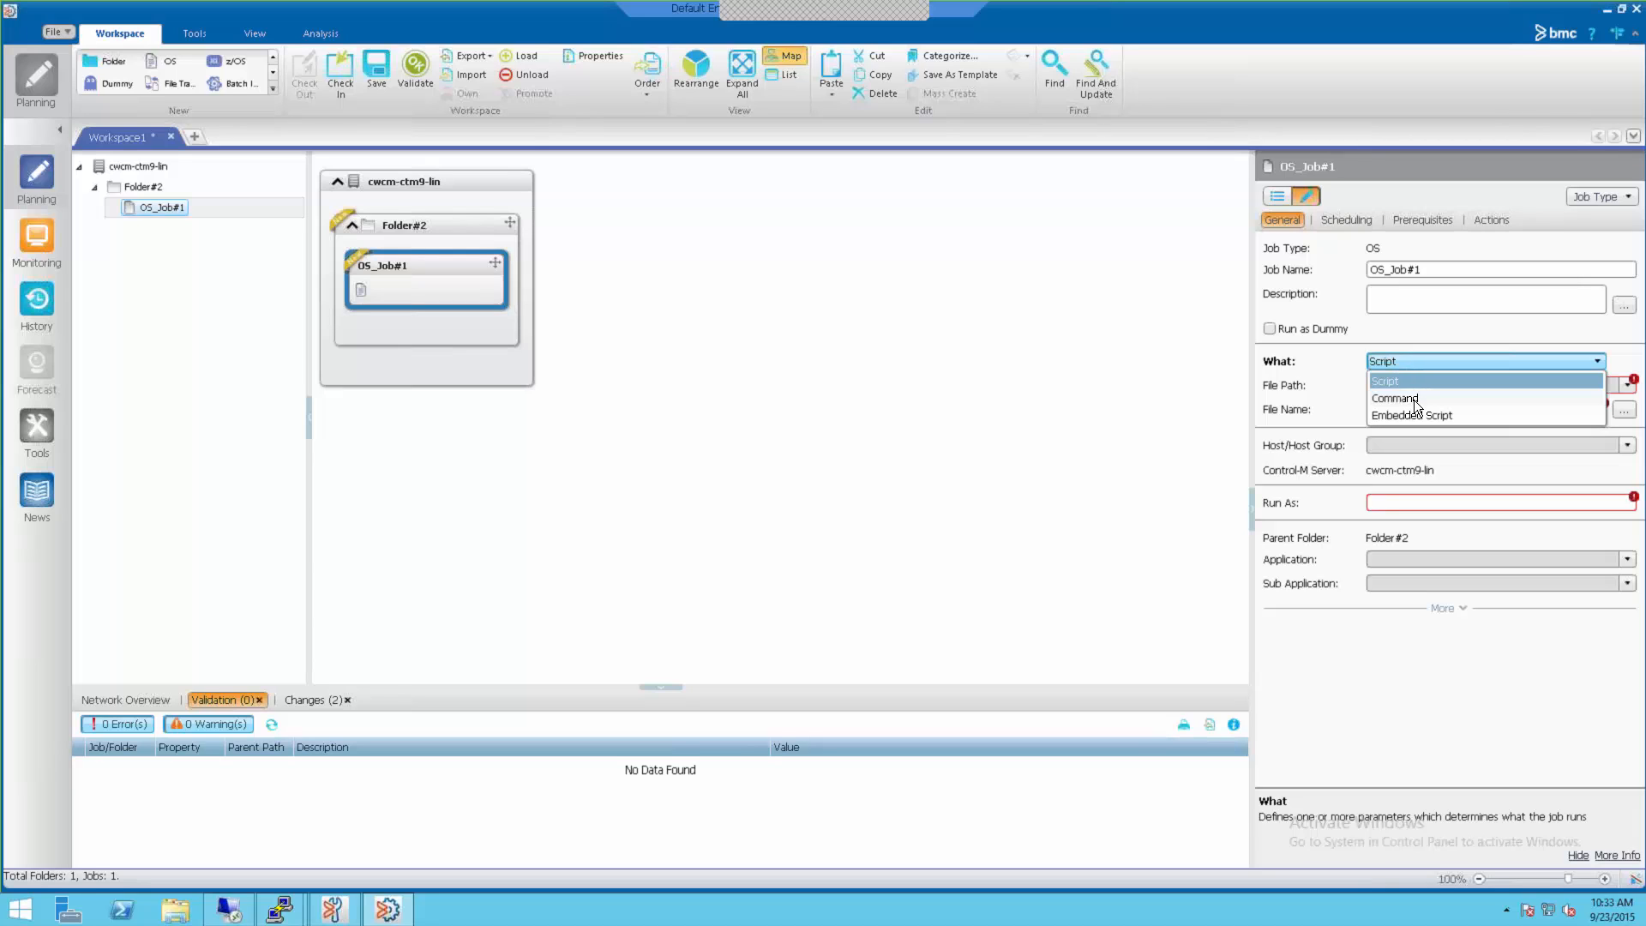
pyautogui.click(1406, 398)
pyautogui.click(1396, 394)
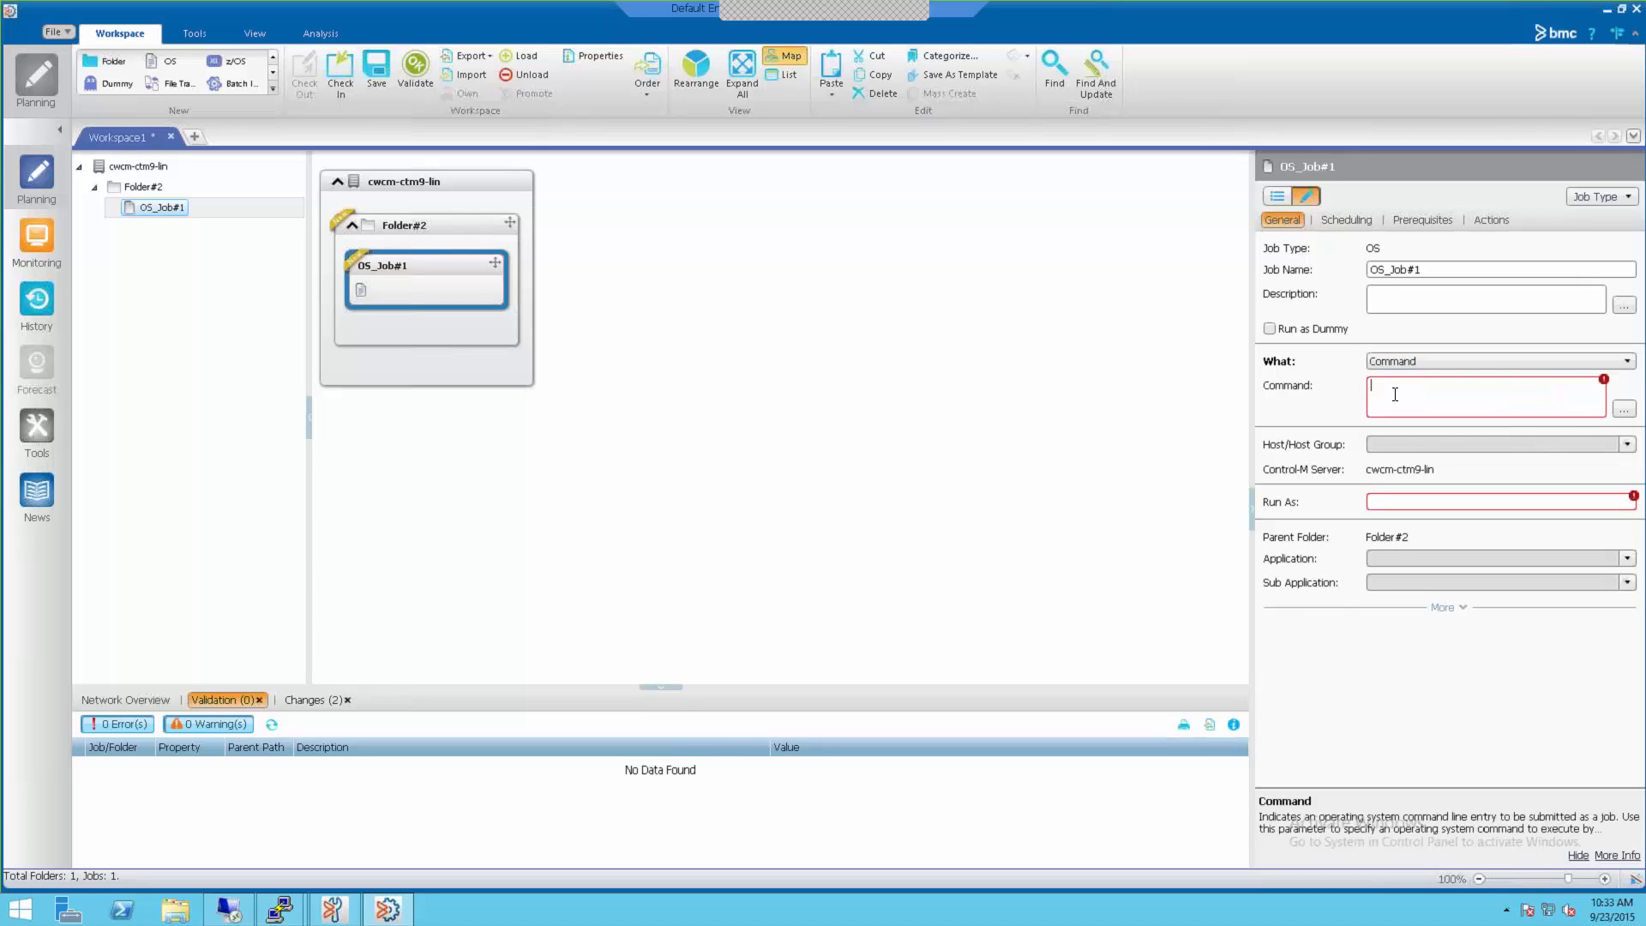
pyautogui.write('dir')
pyautogui.click(1381, 502)
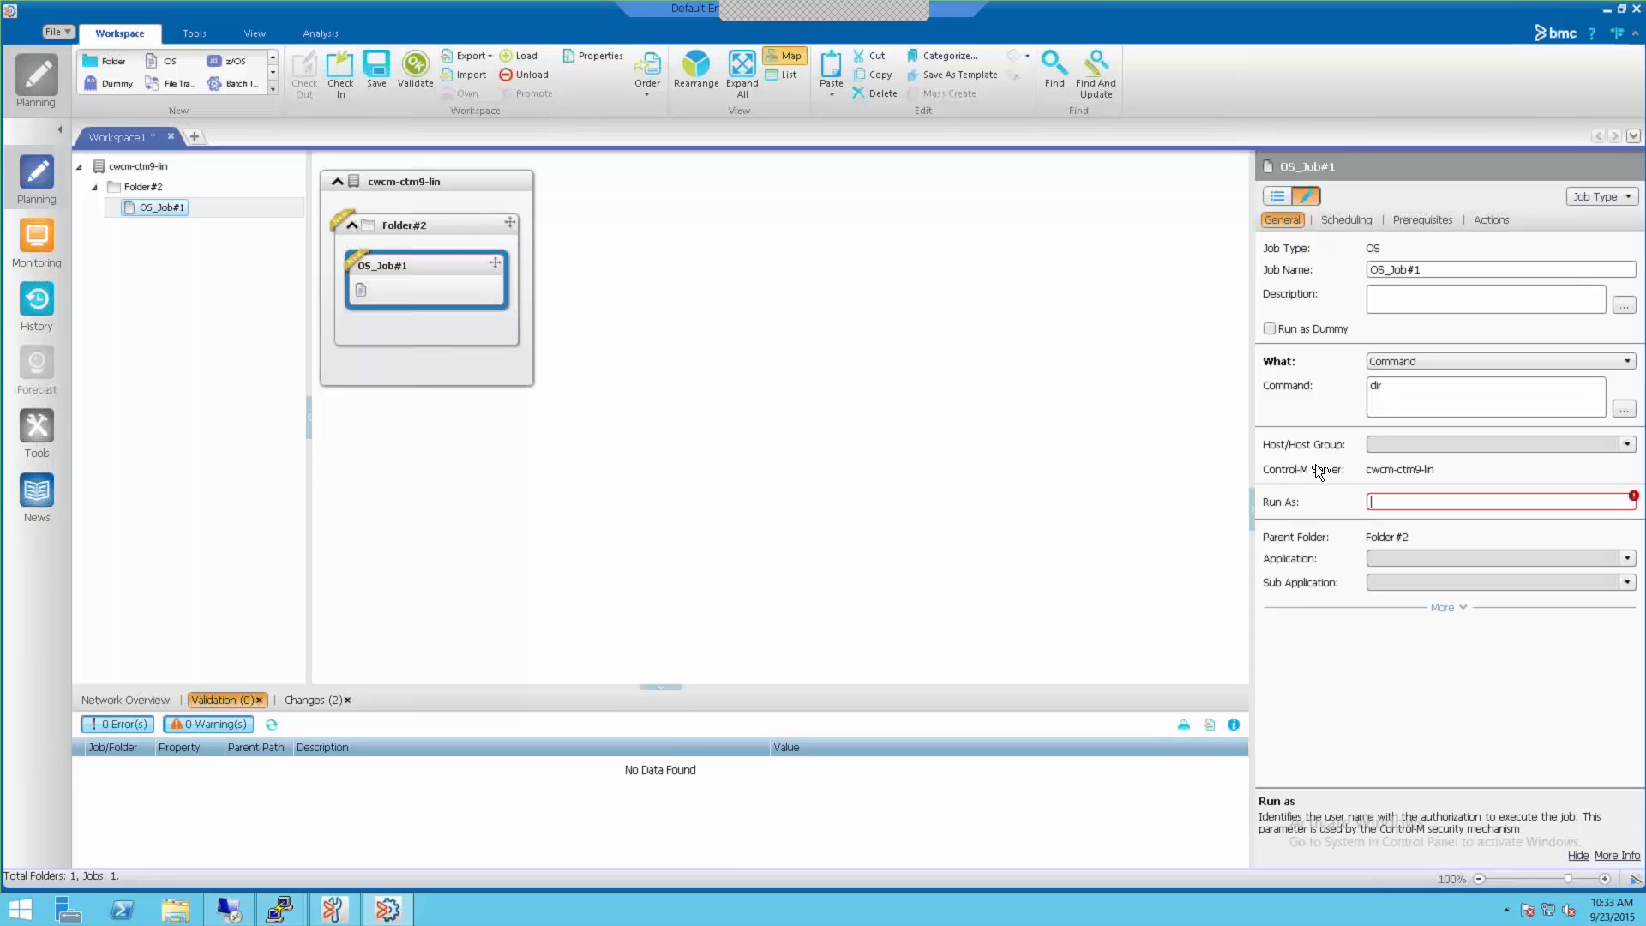
pyautogui.write('SYSTEM')
pyautogui.click(1380, 409)
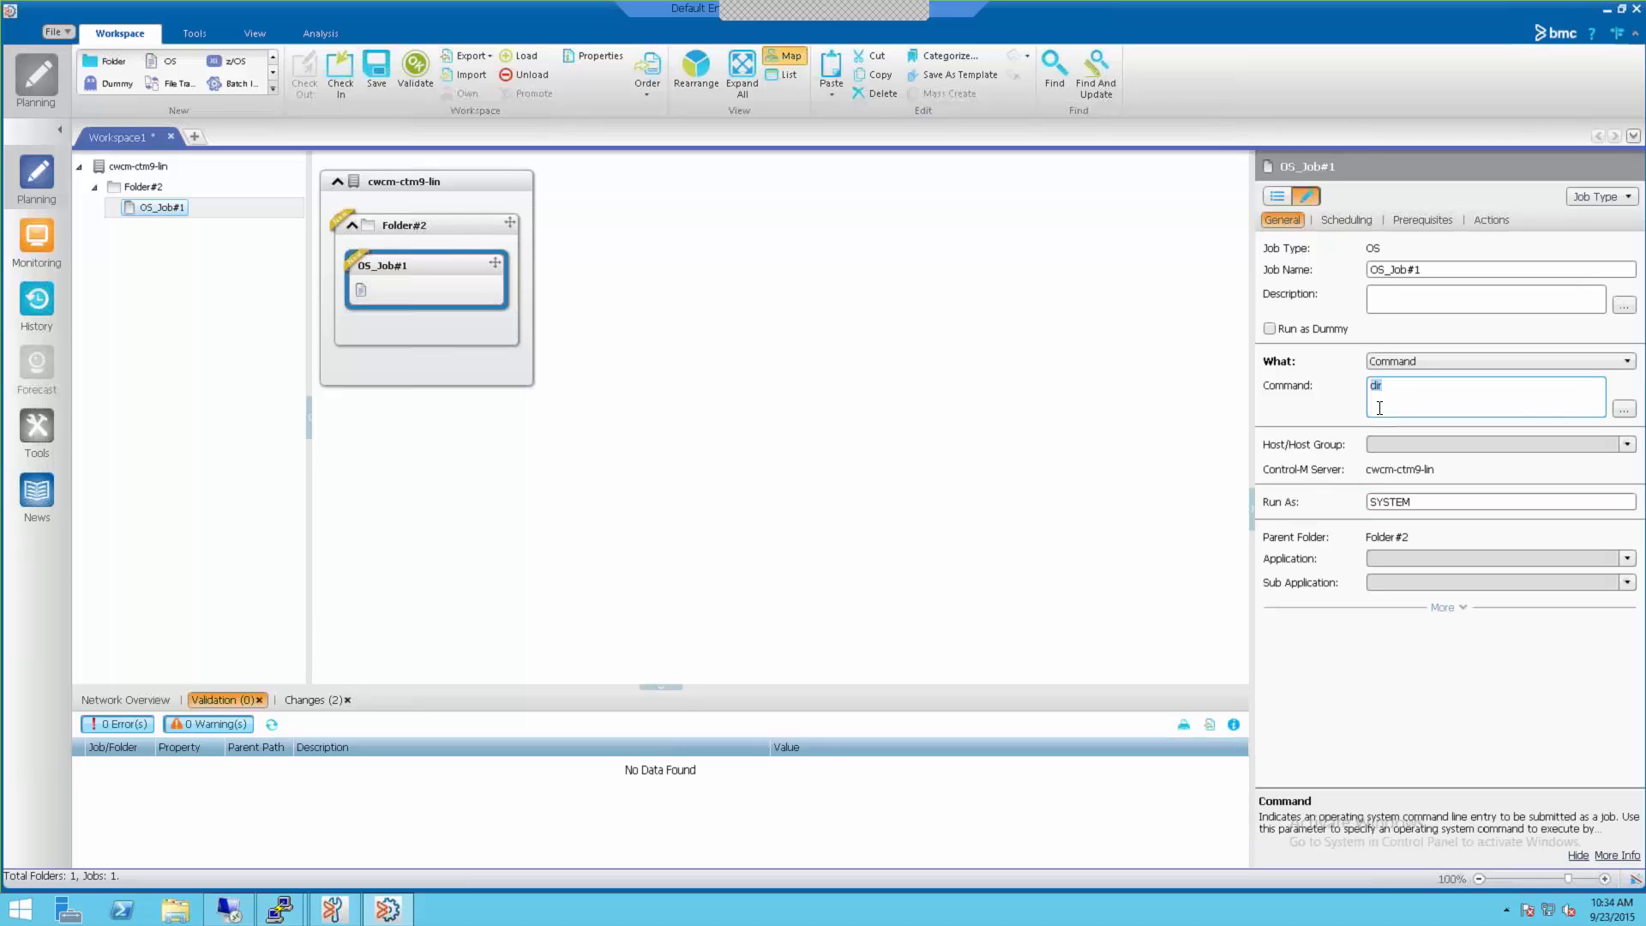
# Step: Order OS_Job#1, checking in Workspace1 and confirming when the order completes
pyautogui.rightClick(418, 269)
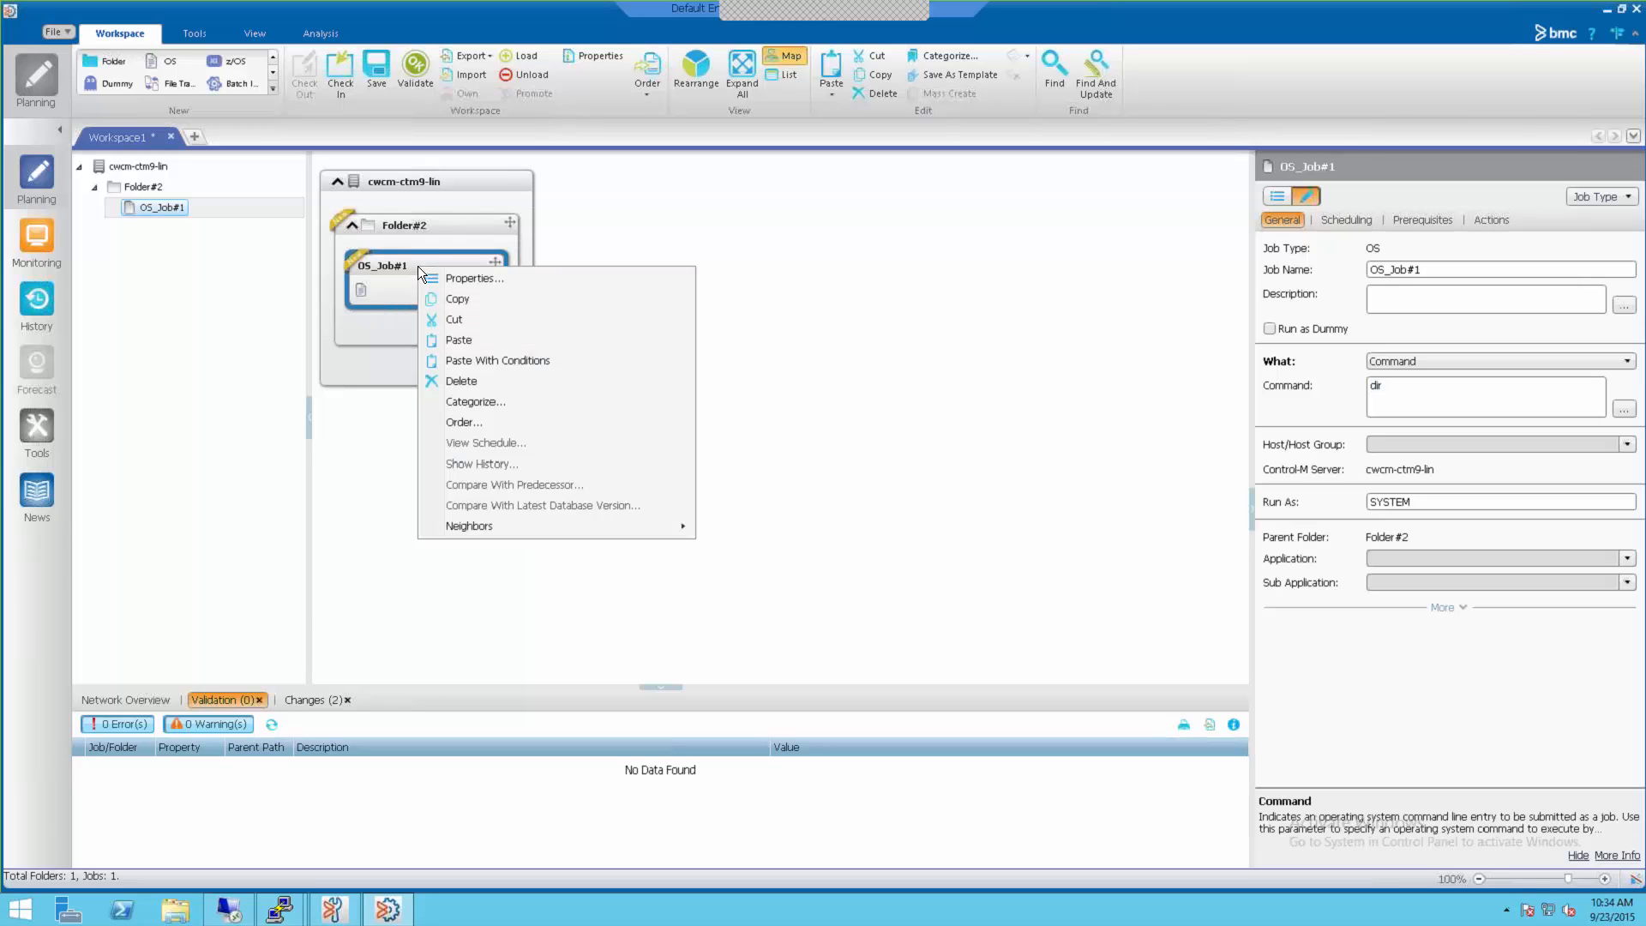
pyautogui.click(497, 421)
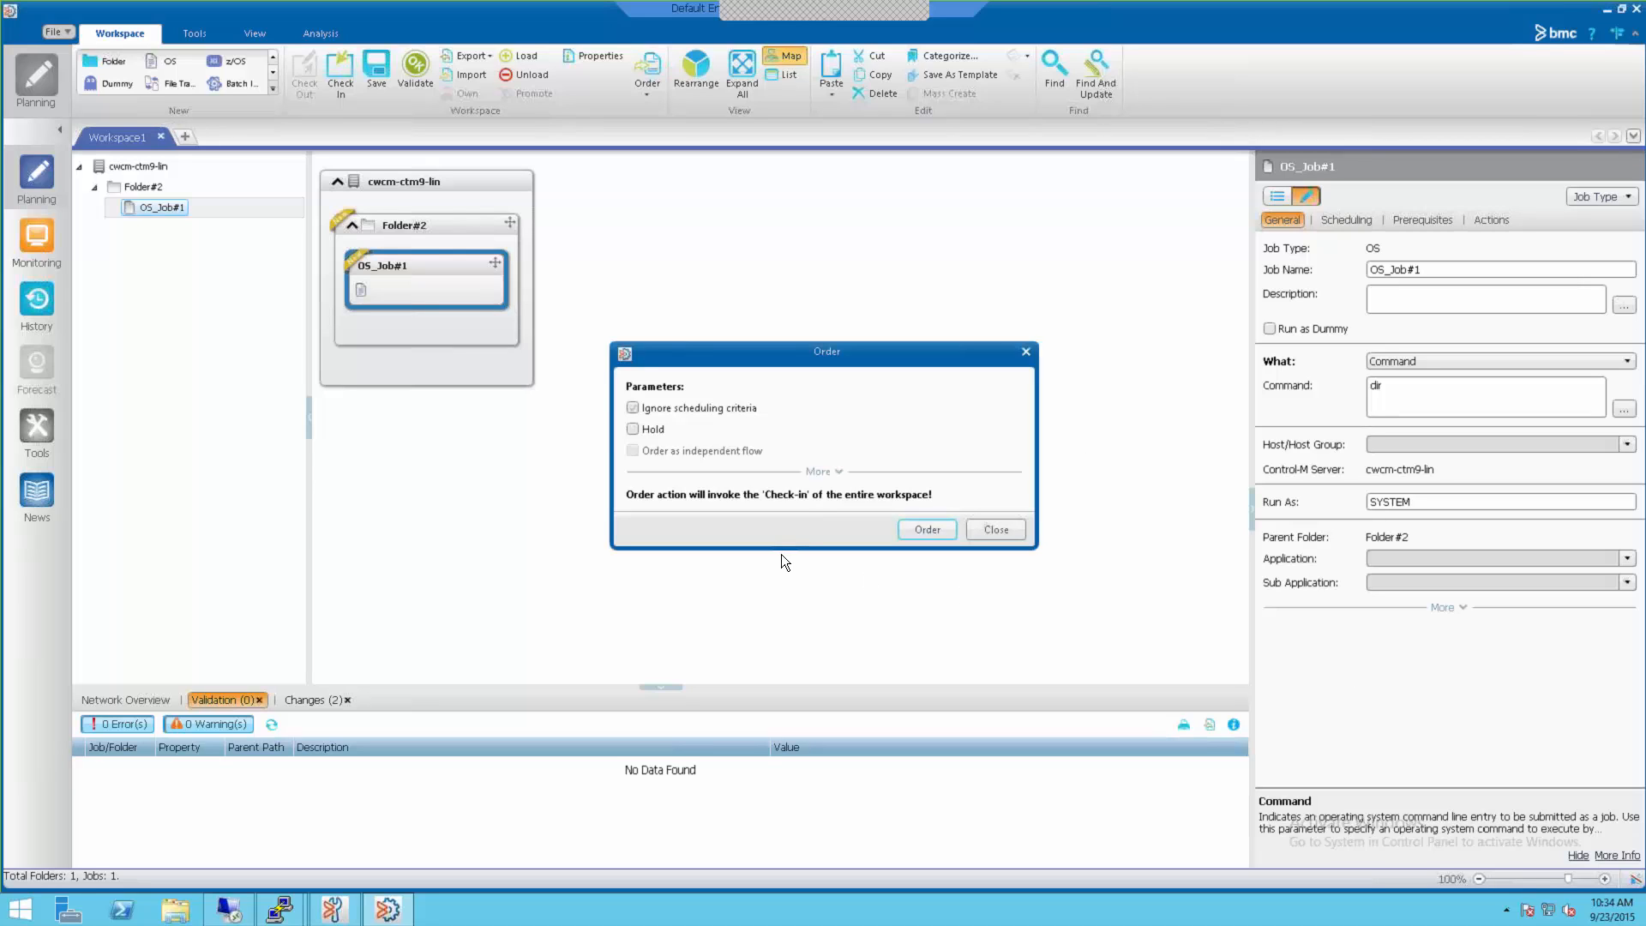
pyautogui.click(916, 532)
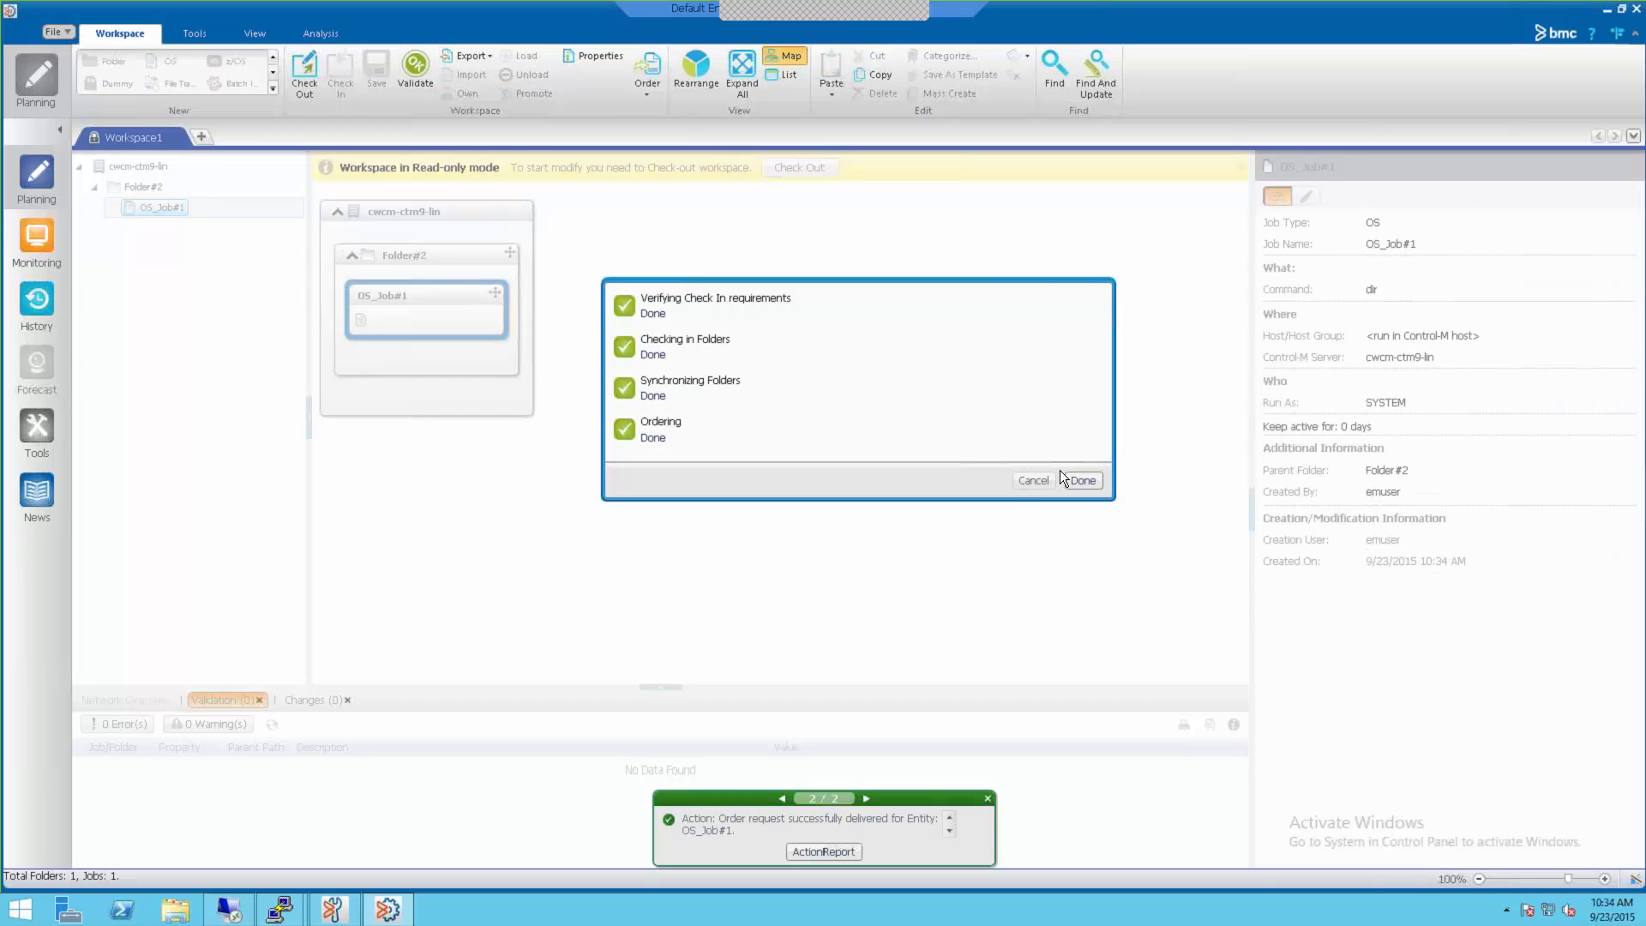
pyautogui.click(1082, 481)
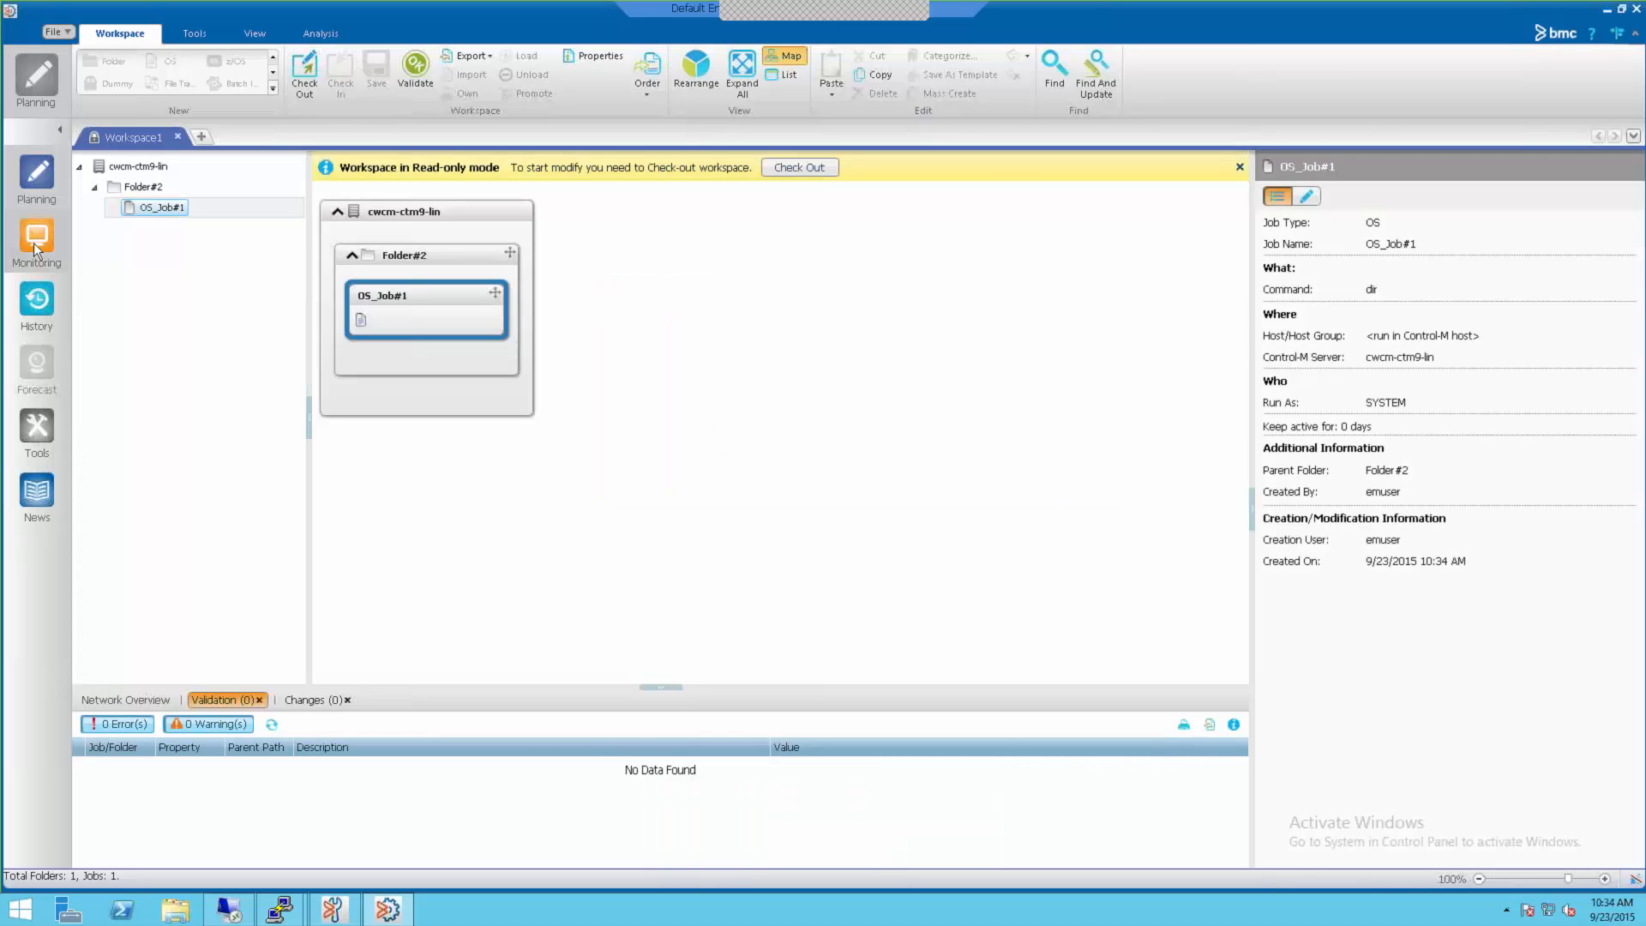
# Step: Open the All Jobs viewpoint and drill down cwcm-ctm9-lin to OS_Job#1, showing status Wait Host
pyautogui.click(33, 243)
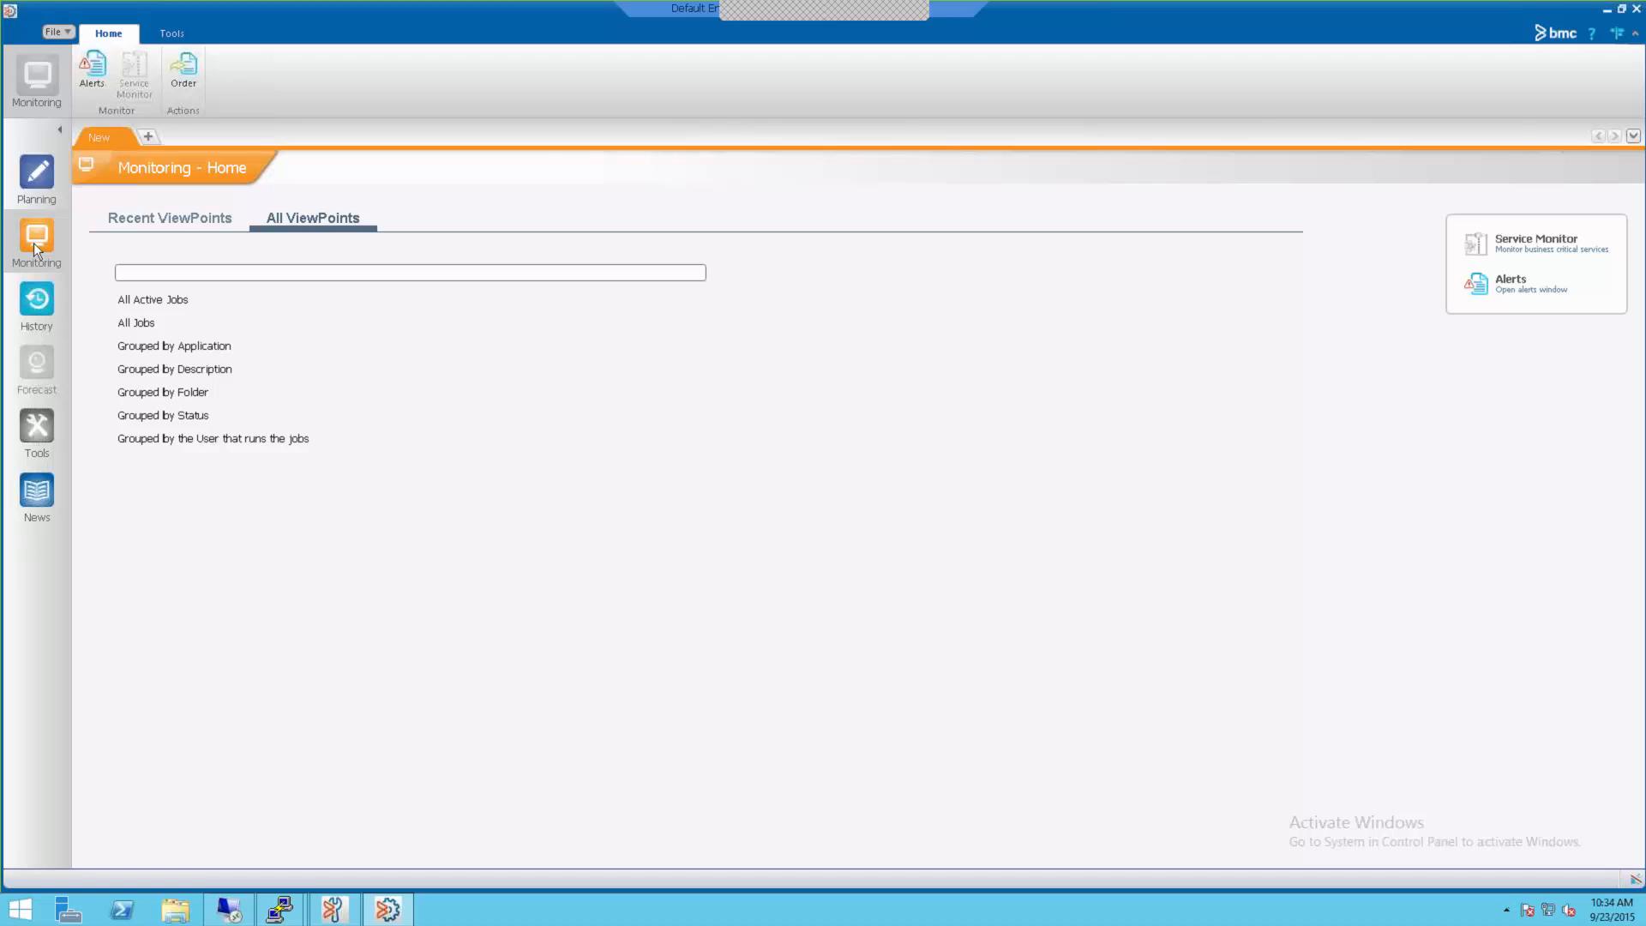
pyautogui.click(120, 321)
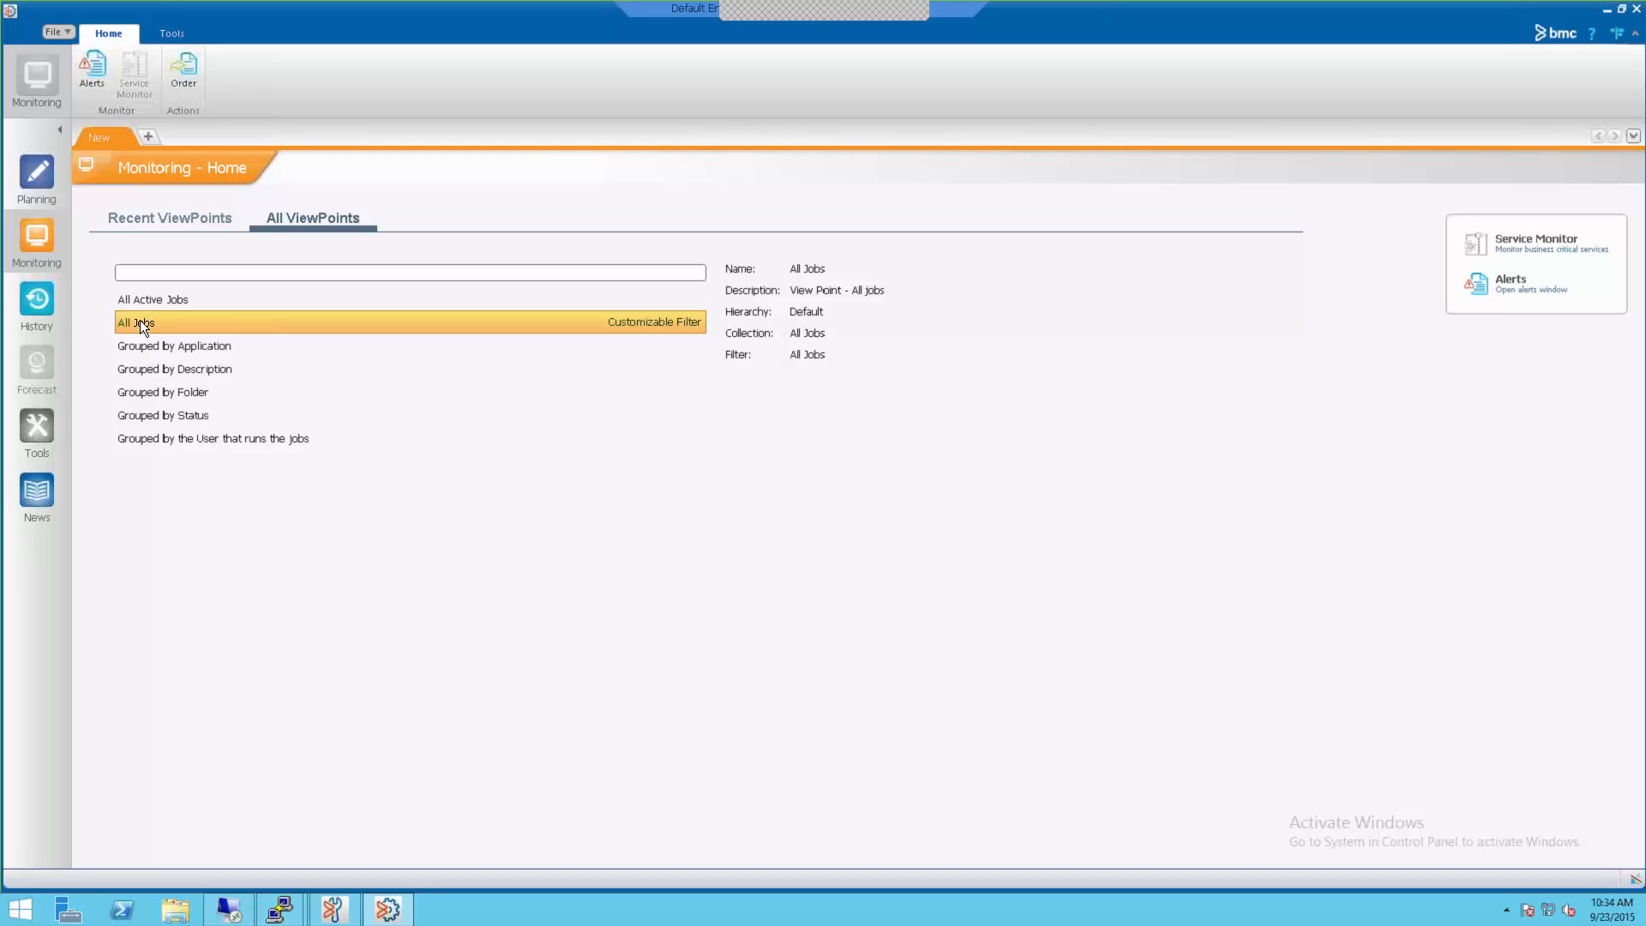
pyautogui.doubleClick(141, 323)
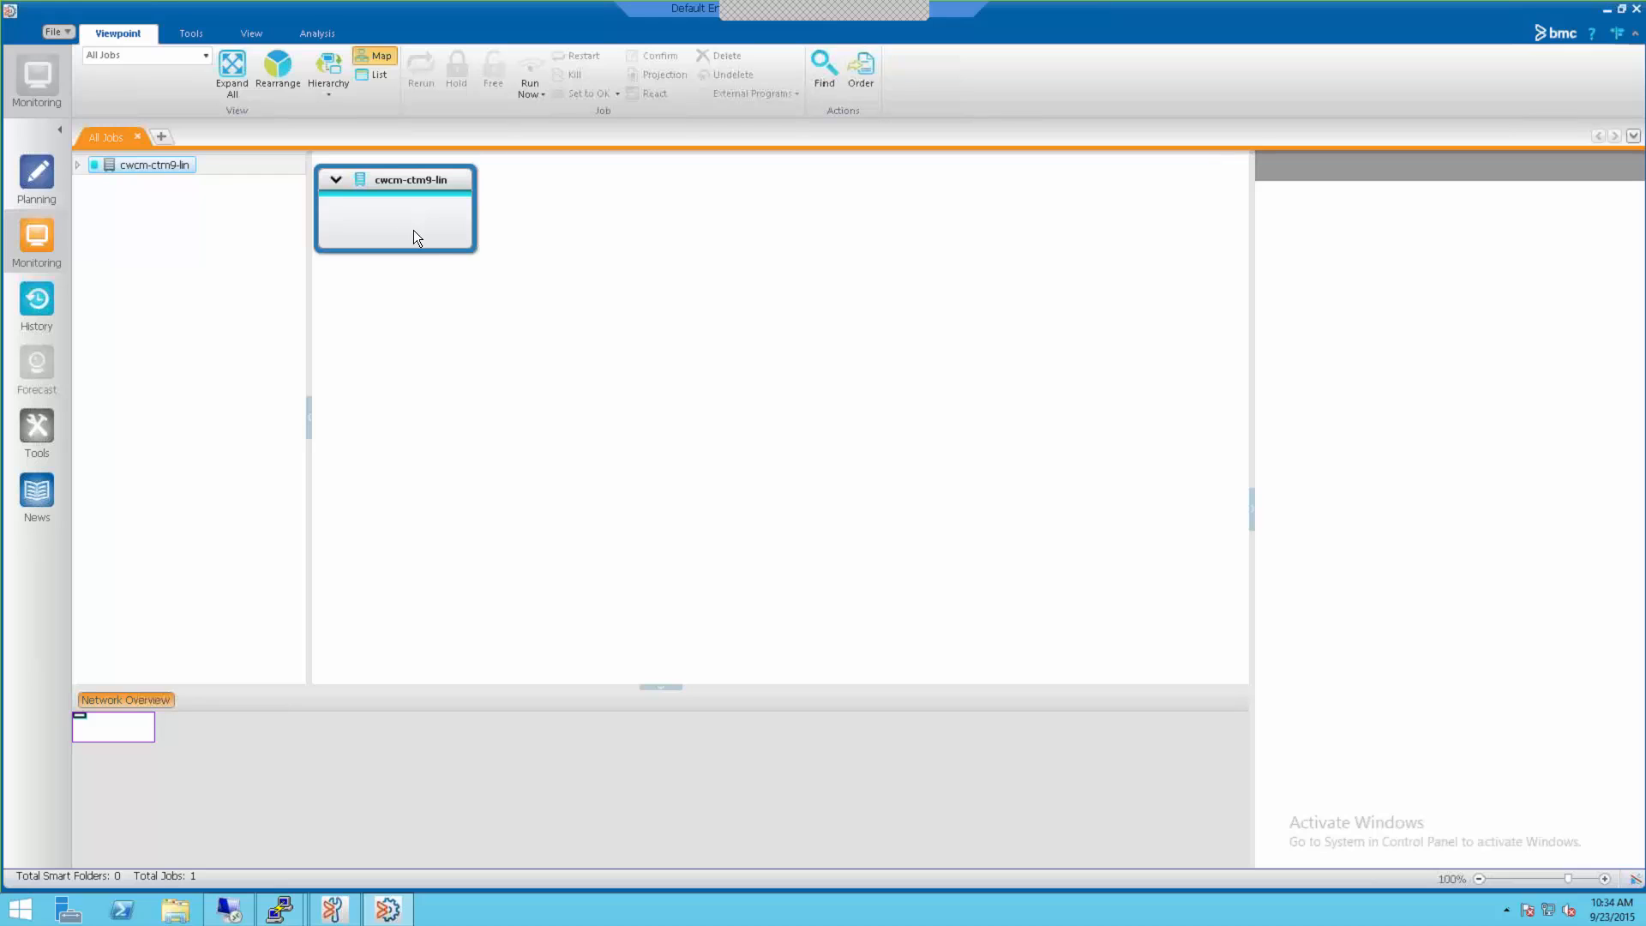
pyautogui.click(333, 179)
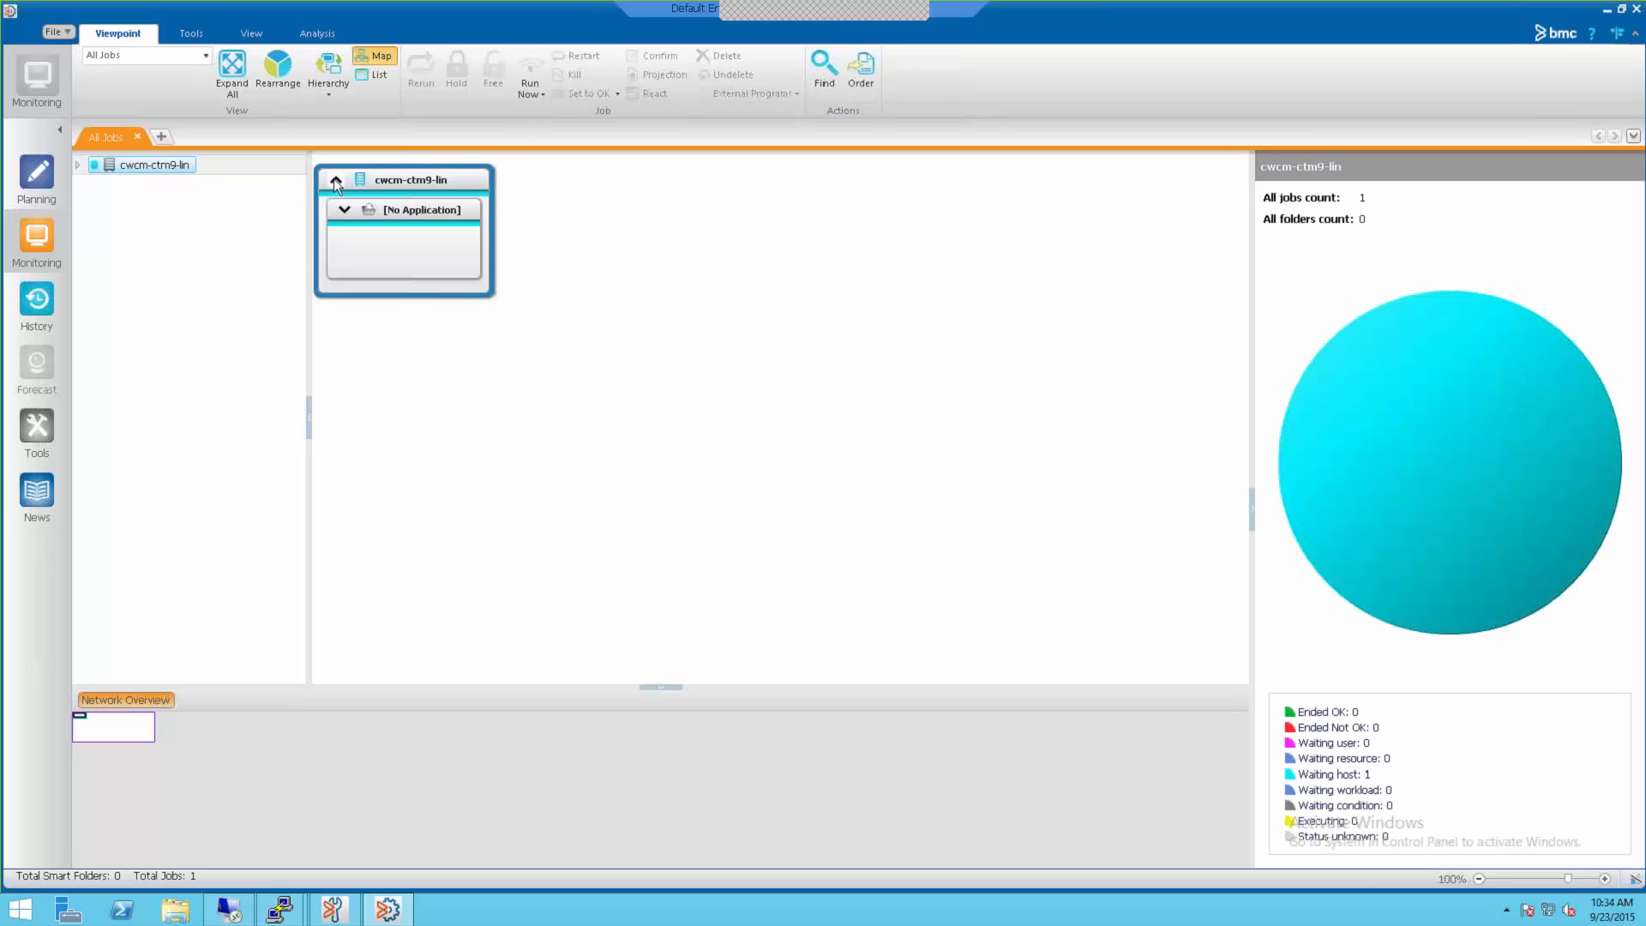
pyautogui.click(334, 179)
pyautogui.doubleClick(377, 223)
pyautogui.doubleClick(381, 239)
pyautogui.doubleClick(405, 260)
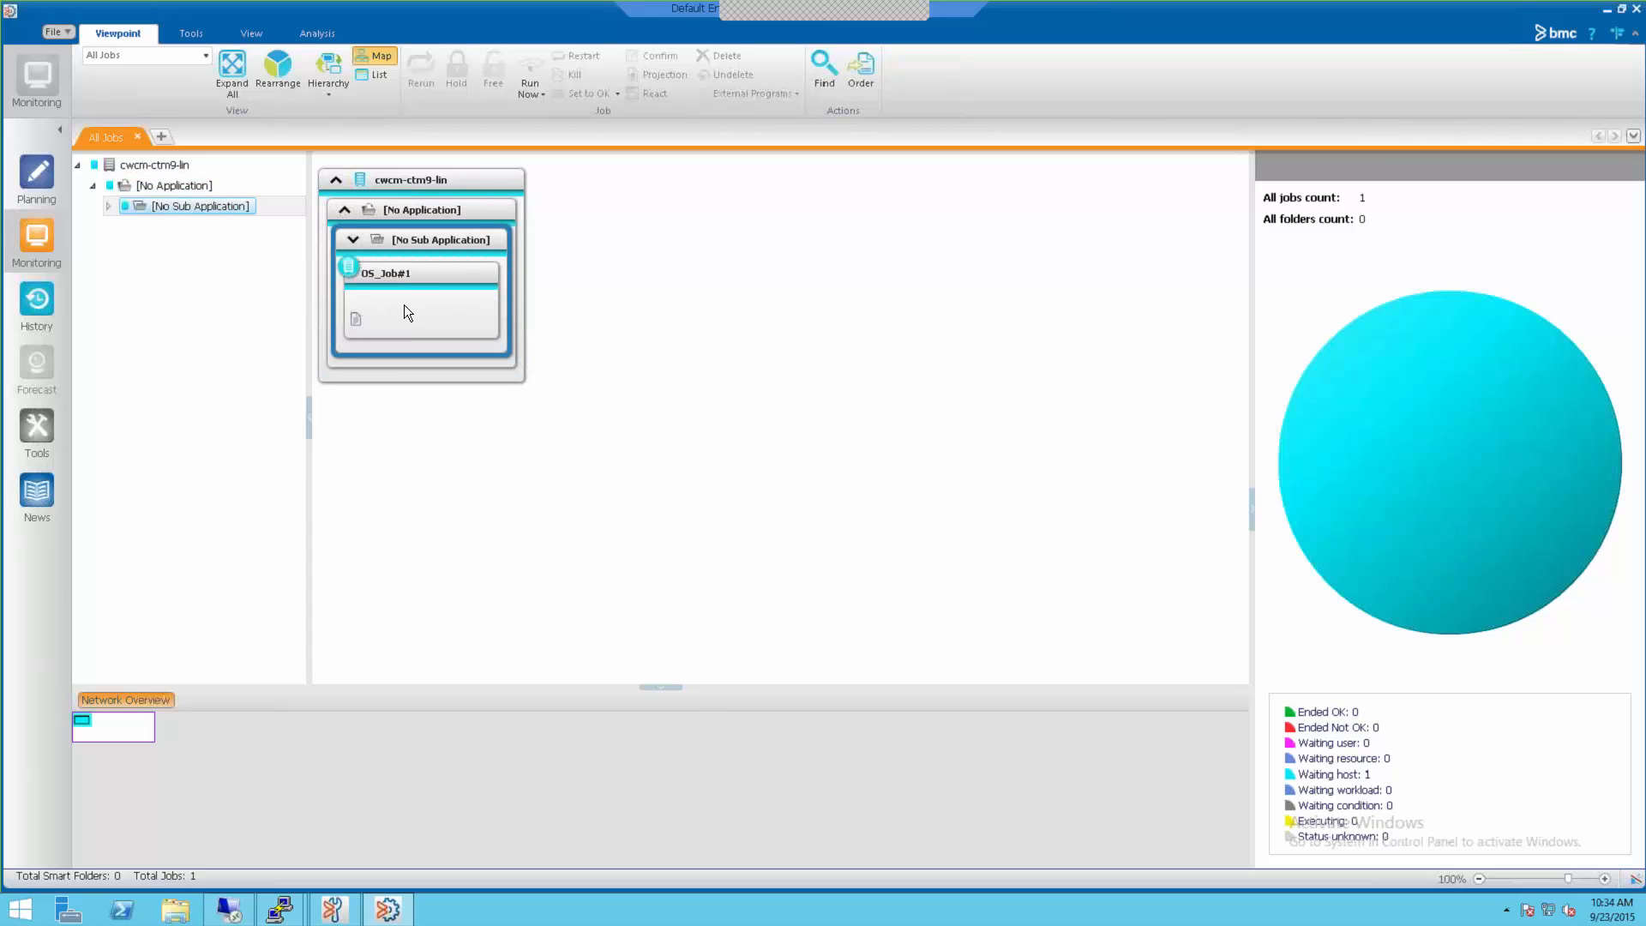
pyautogui.click(403, 302)
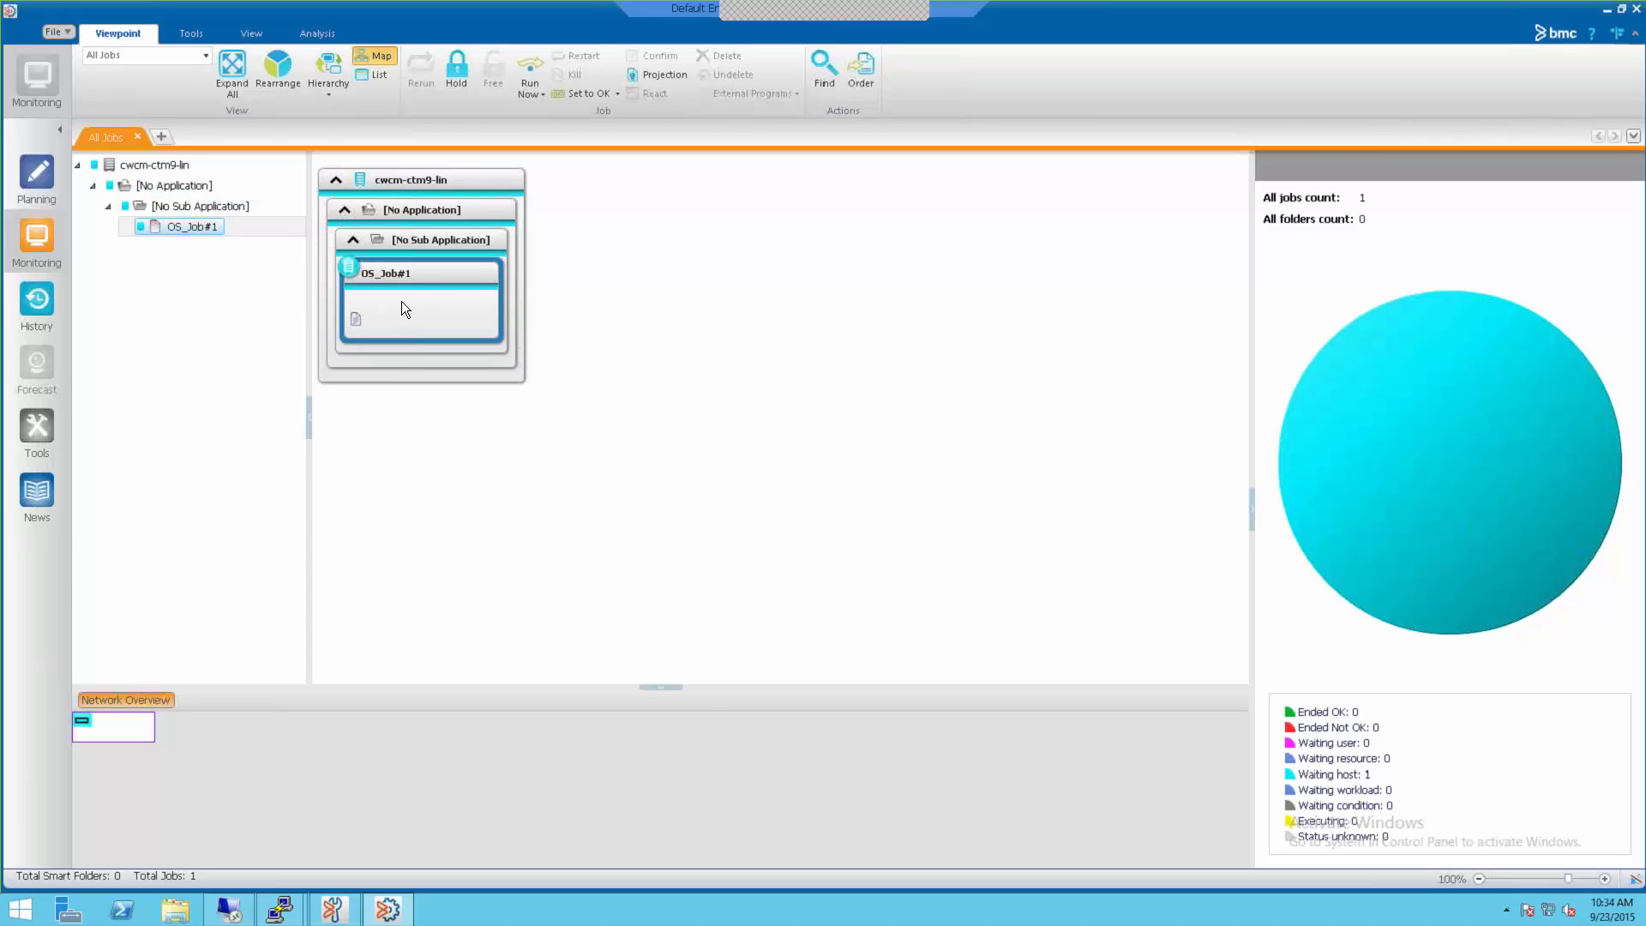
pyautogui.rightClick(401, 301)
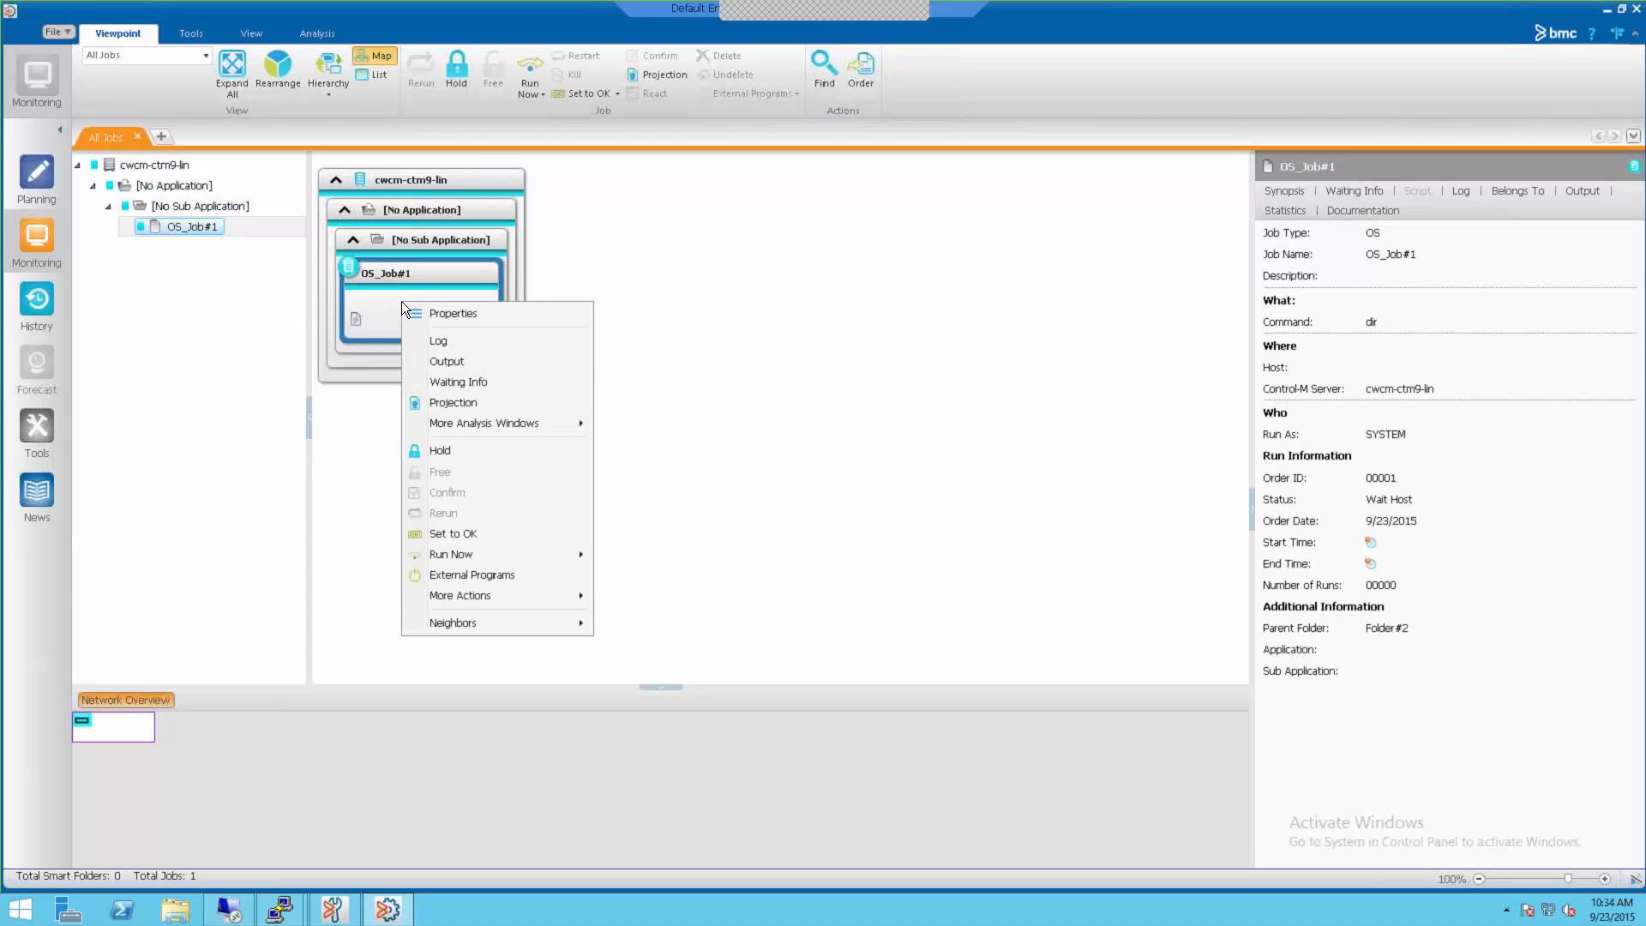
# Step: Show OS_Job#1's waiting info (no machine available), then return to Configuration Manager
pyautogui.click(474, 383)
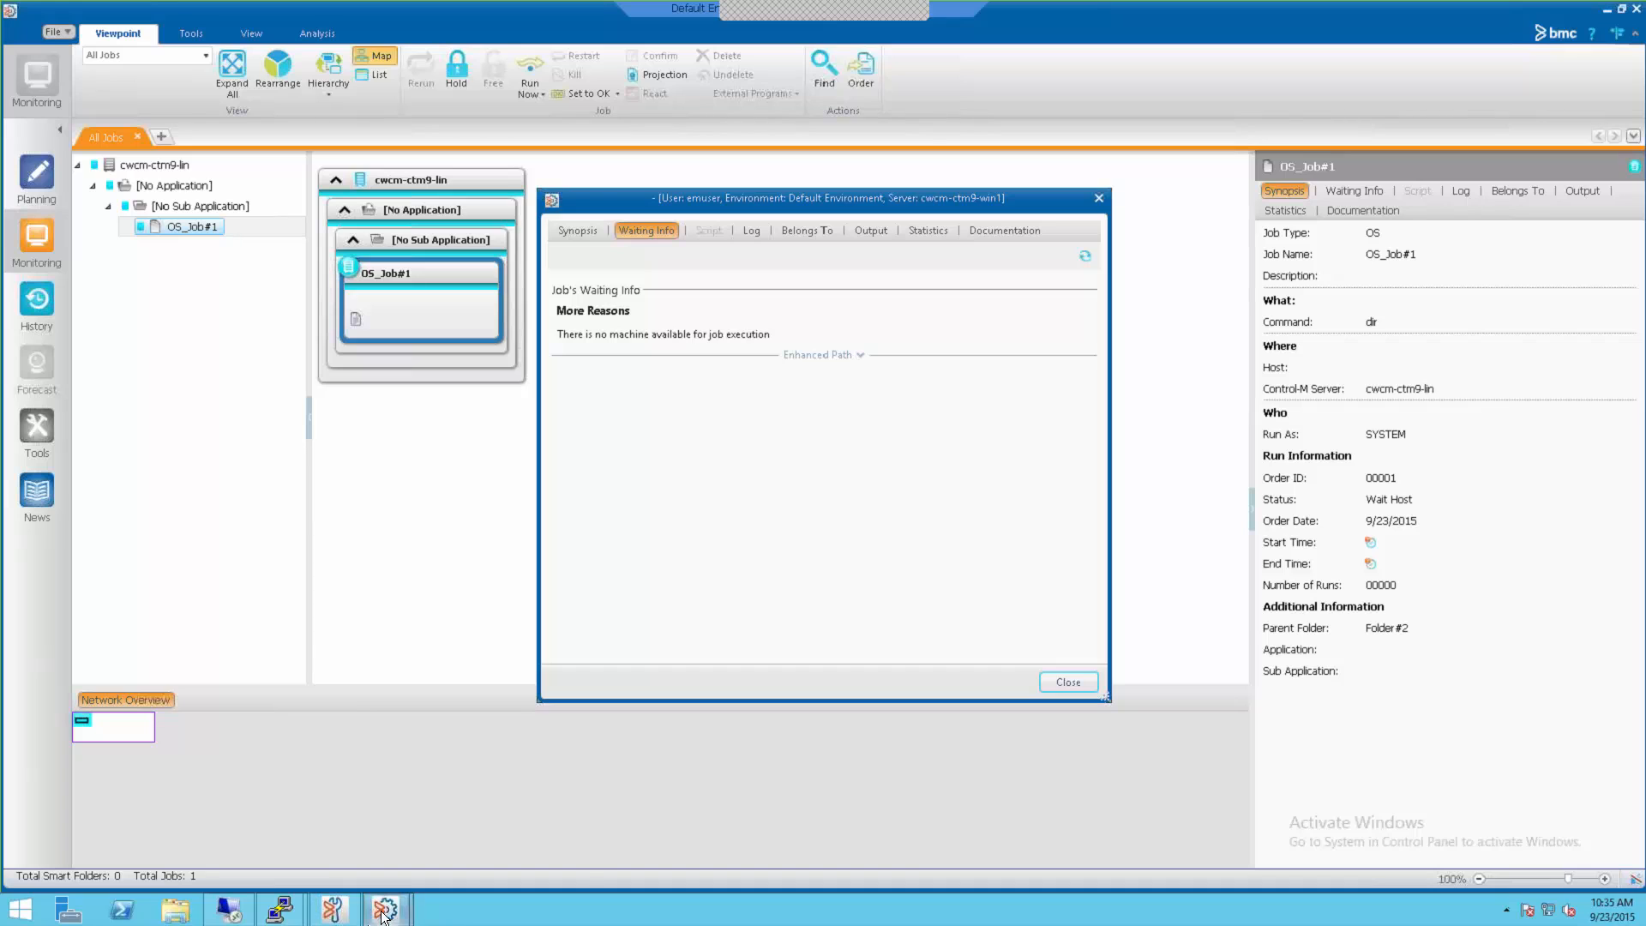
pyautogui.click(340, 905)
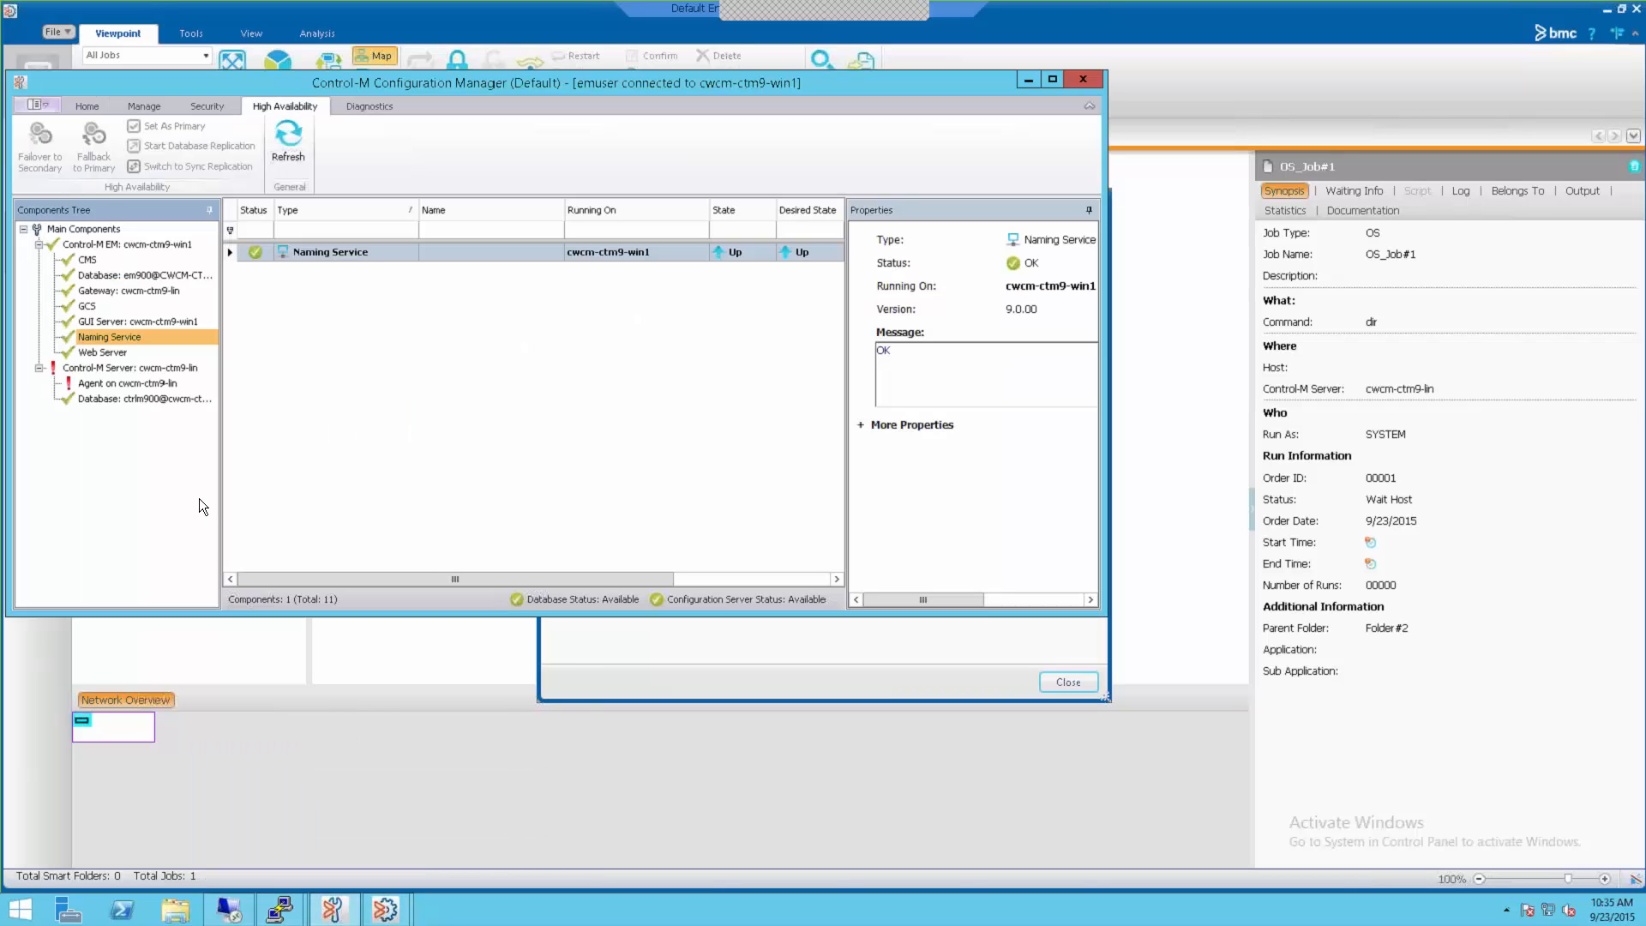
# Step: Confirm the cwcm-ctm9-lin agent shows Error and Unavailable, then return to OS_Job#1's waiting info
pyautogui.click(103, 370)
pyautogui.click(110, 387)
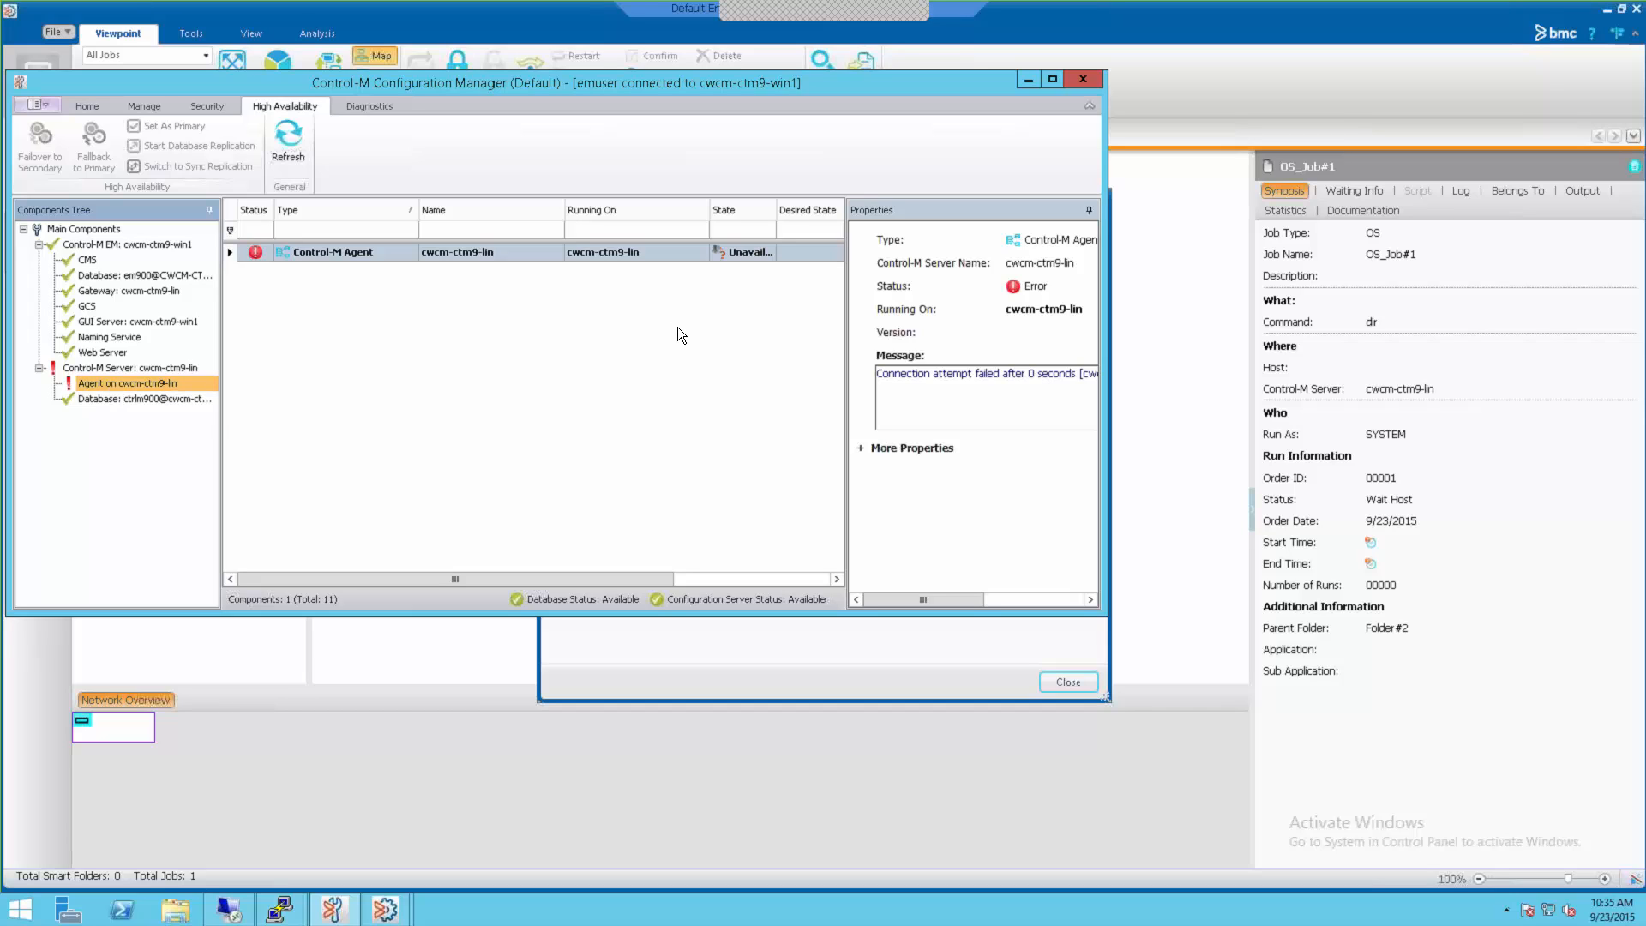
pyautogui.moveTo(554, 89); pyautogui.dragTo(830, 247)
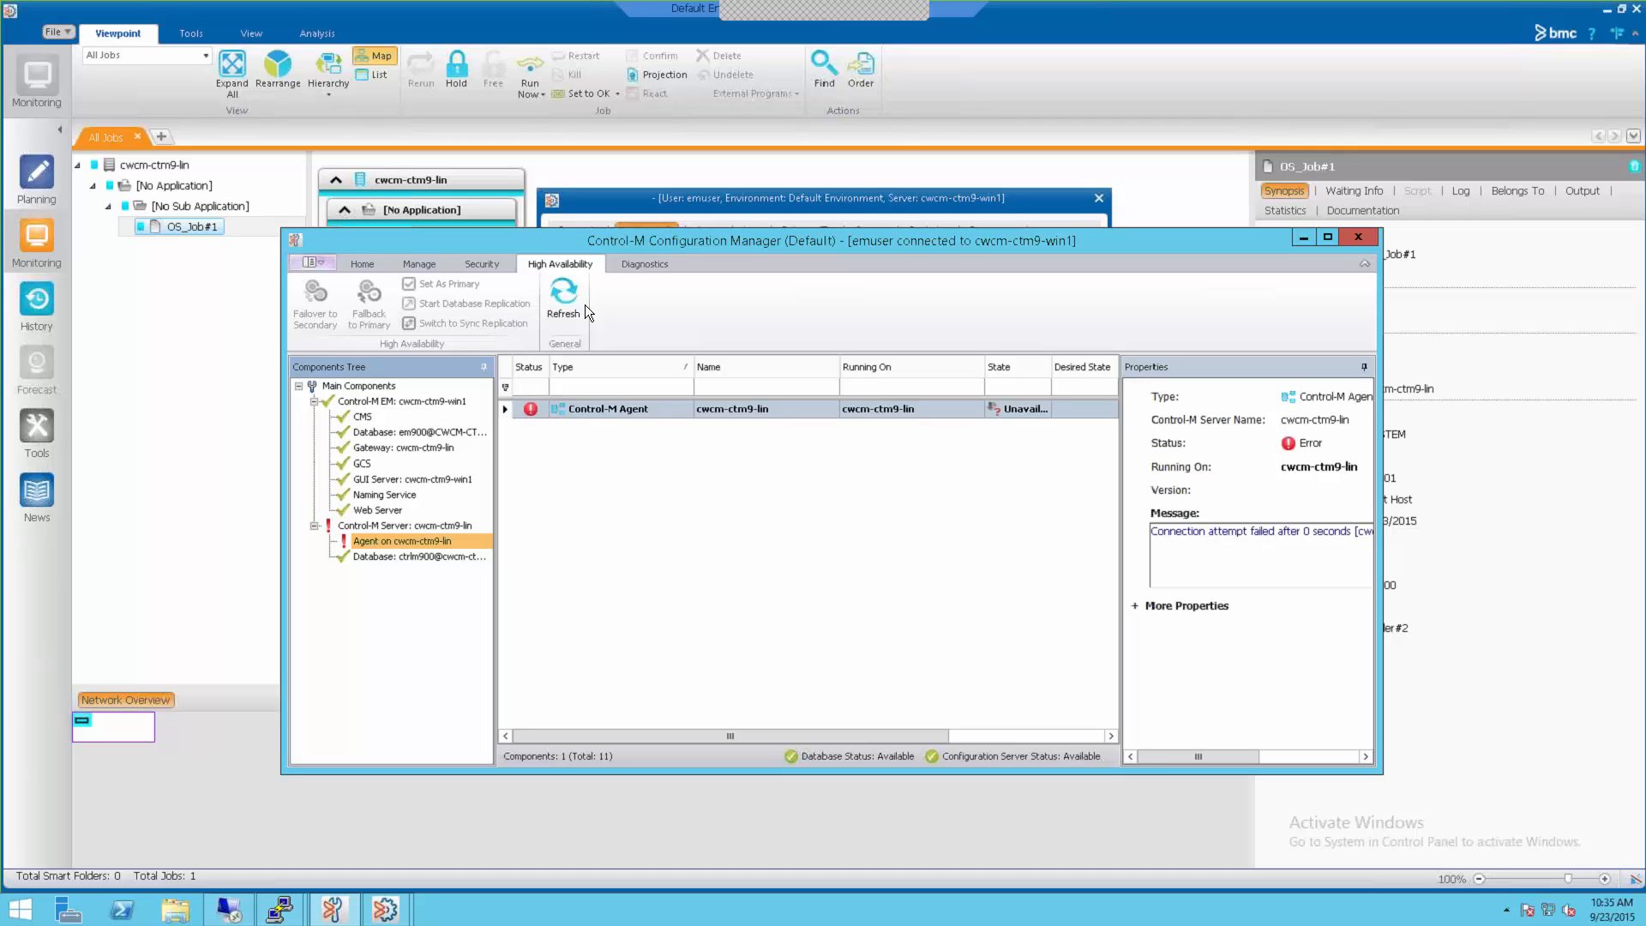
pyautogui.moveTo(635, 243); pyautogui.dragTo(966, 259)
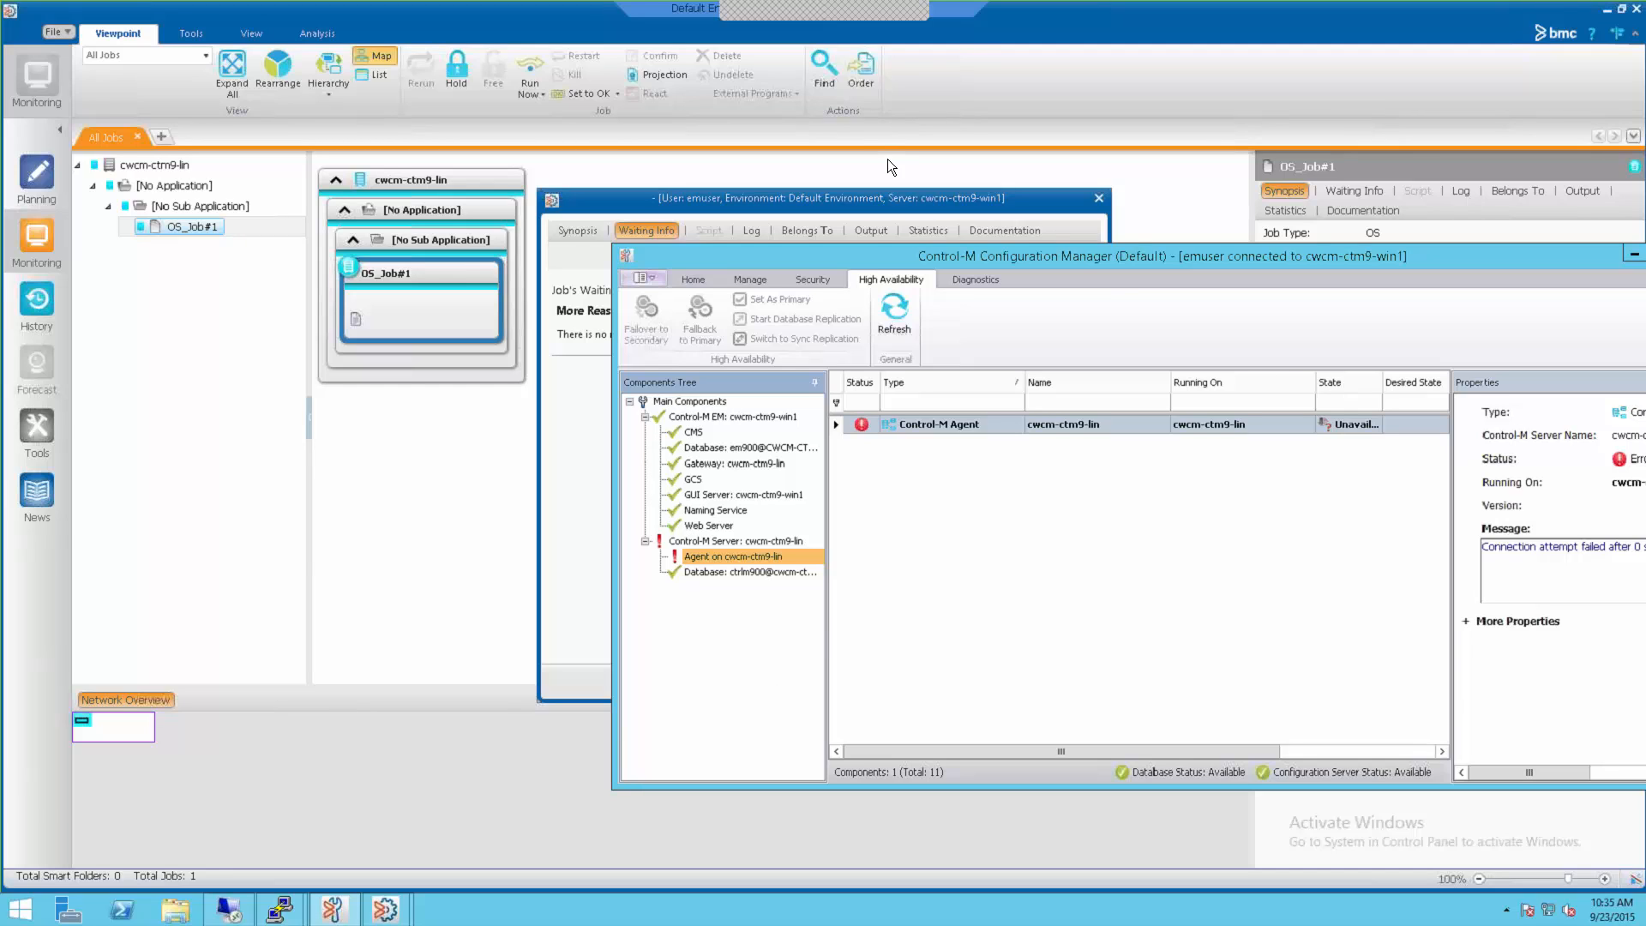
pyautogui.click(972, 37)
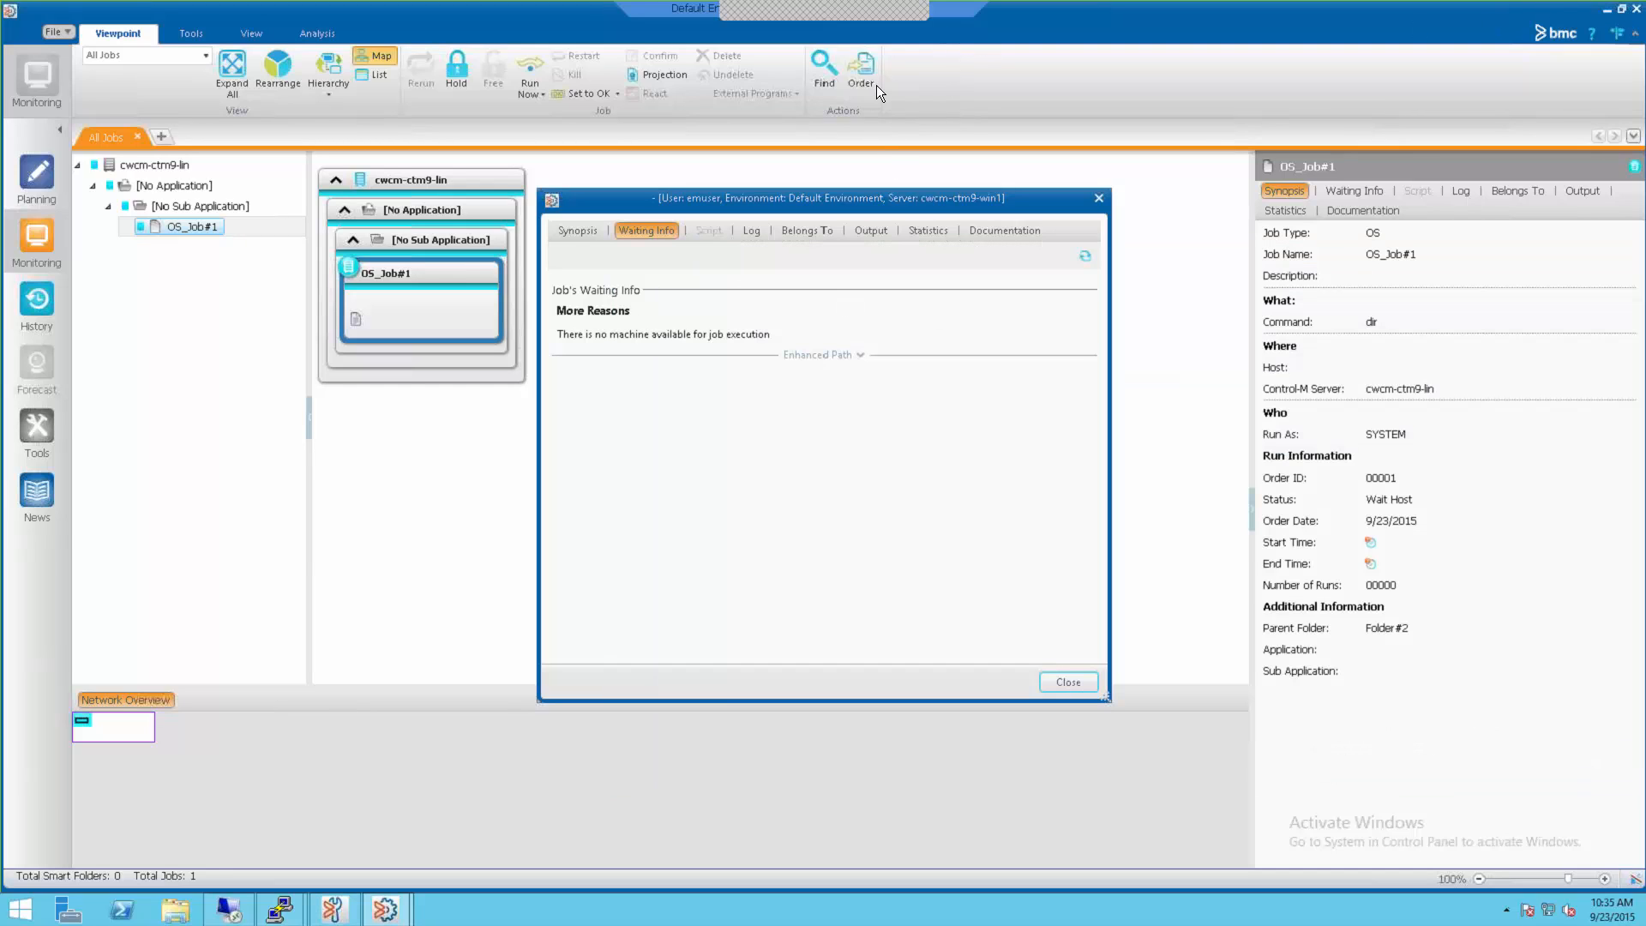